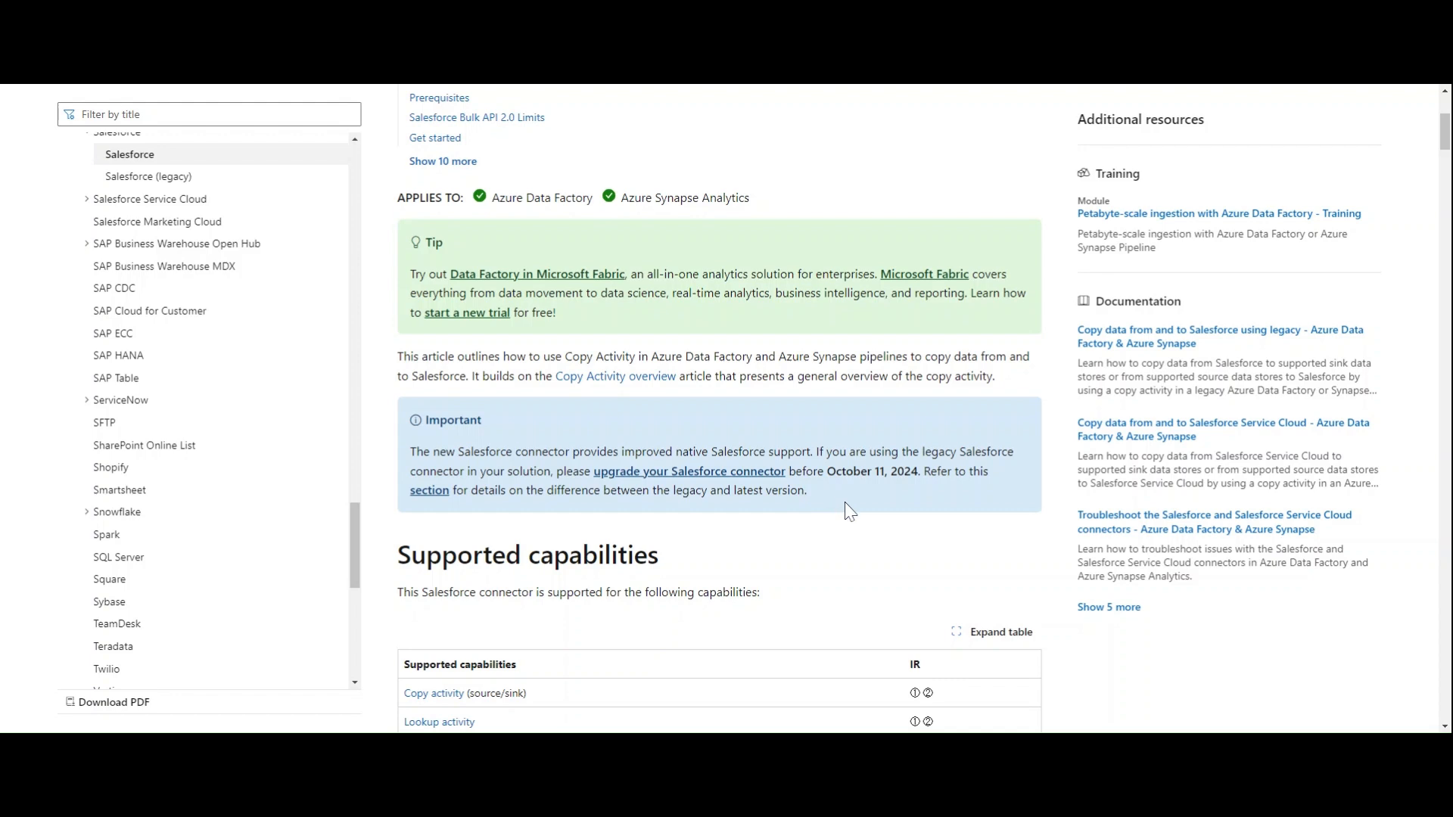
- Read the Salesforce connector article's legacy upgrade notice, supported capabilities and prerequisites
left_click_drag(836, 471, 880, 471)
left_click(897, 503)
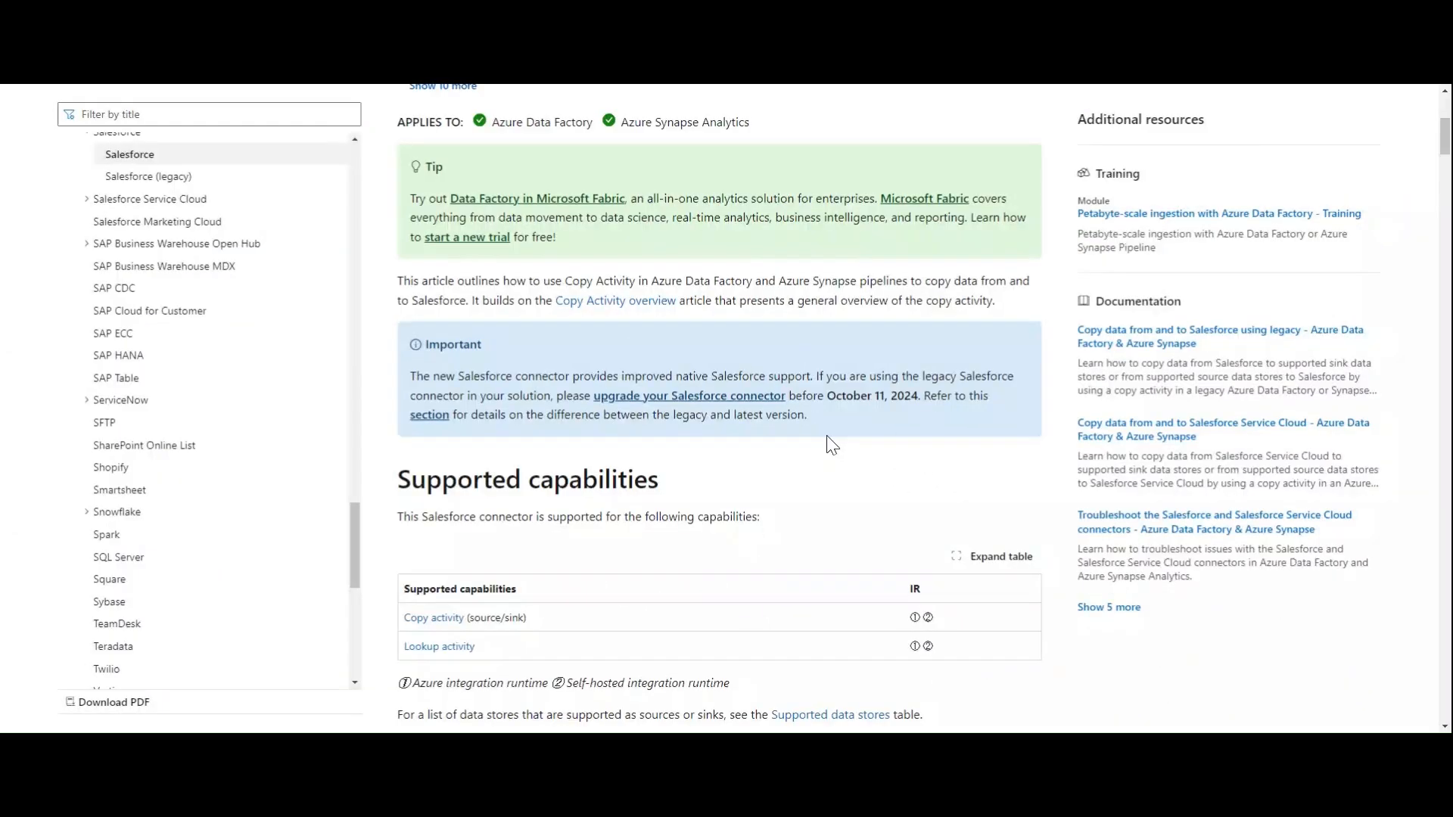
scroll(766, 321, "down", 12)
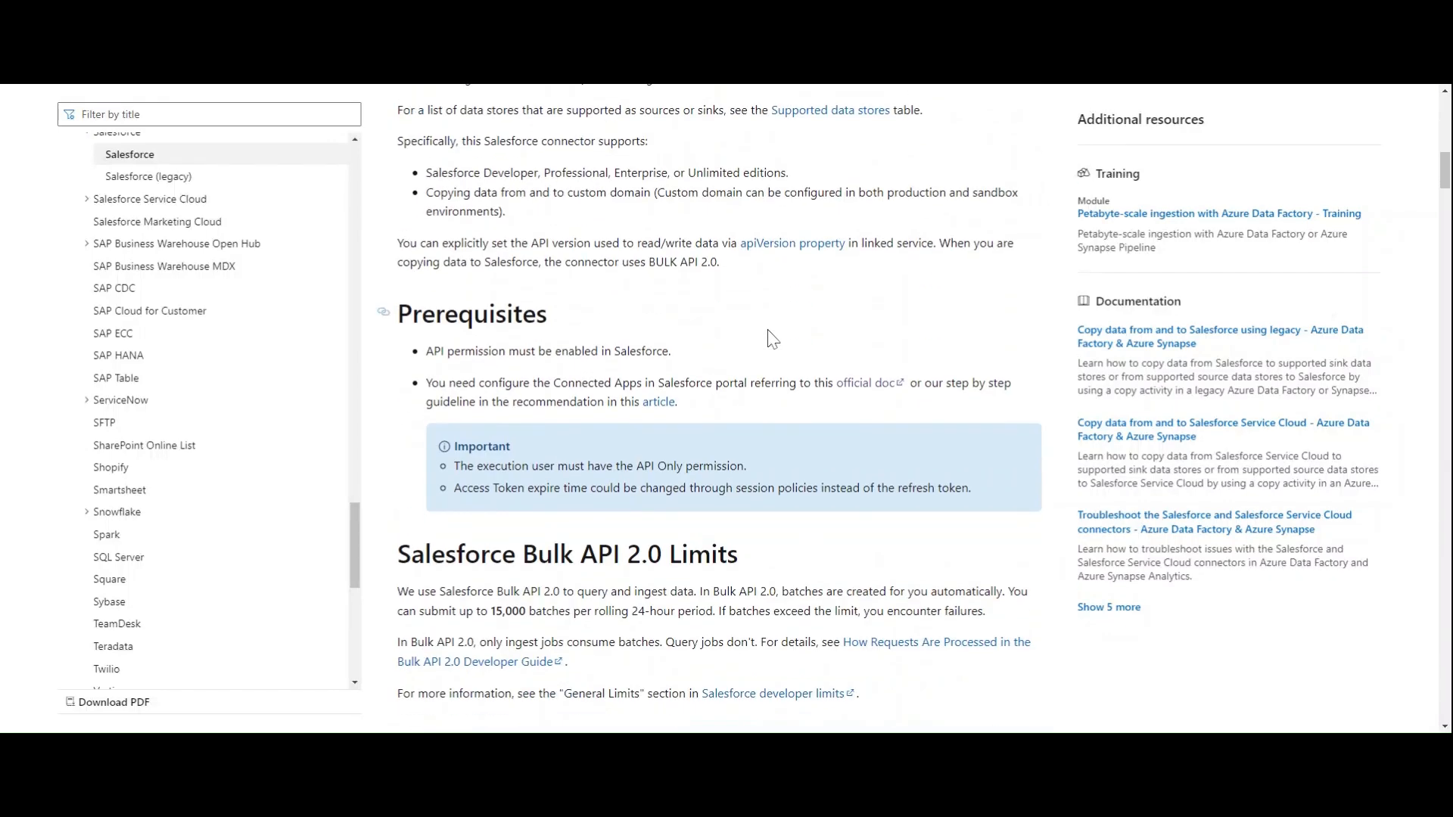
scroll(768, 338, "down", 5)
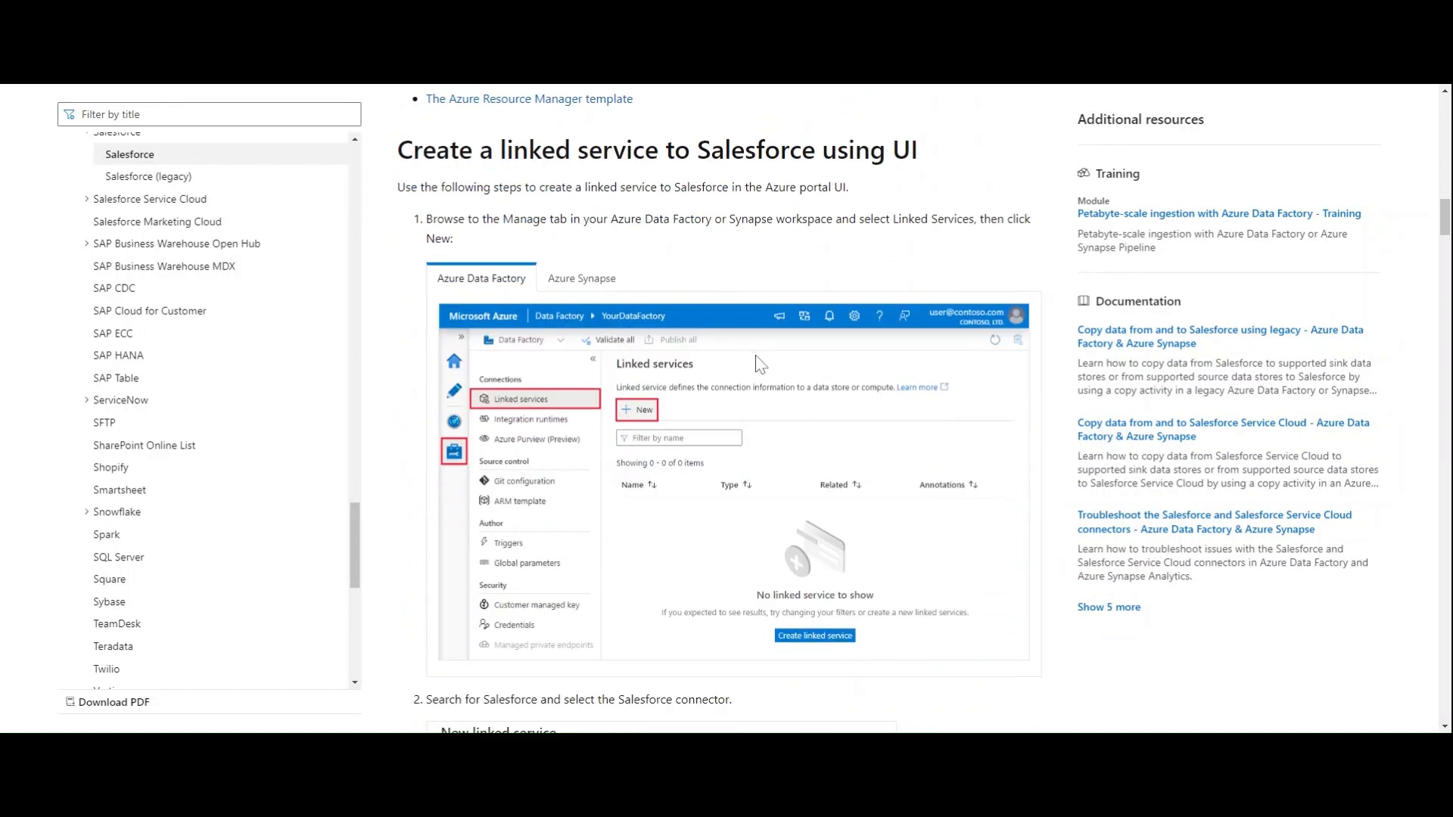
- Examine the article's instructions for creating a linked service to Salesforce, including connector selection, OAuth 2.0 client credential settings and linked service properties
left_click_drag(499, 150, 659, 150)
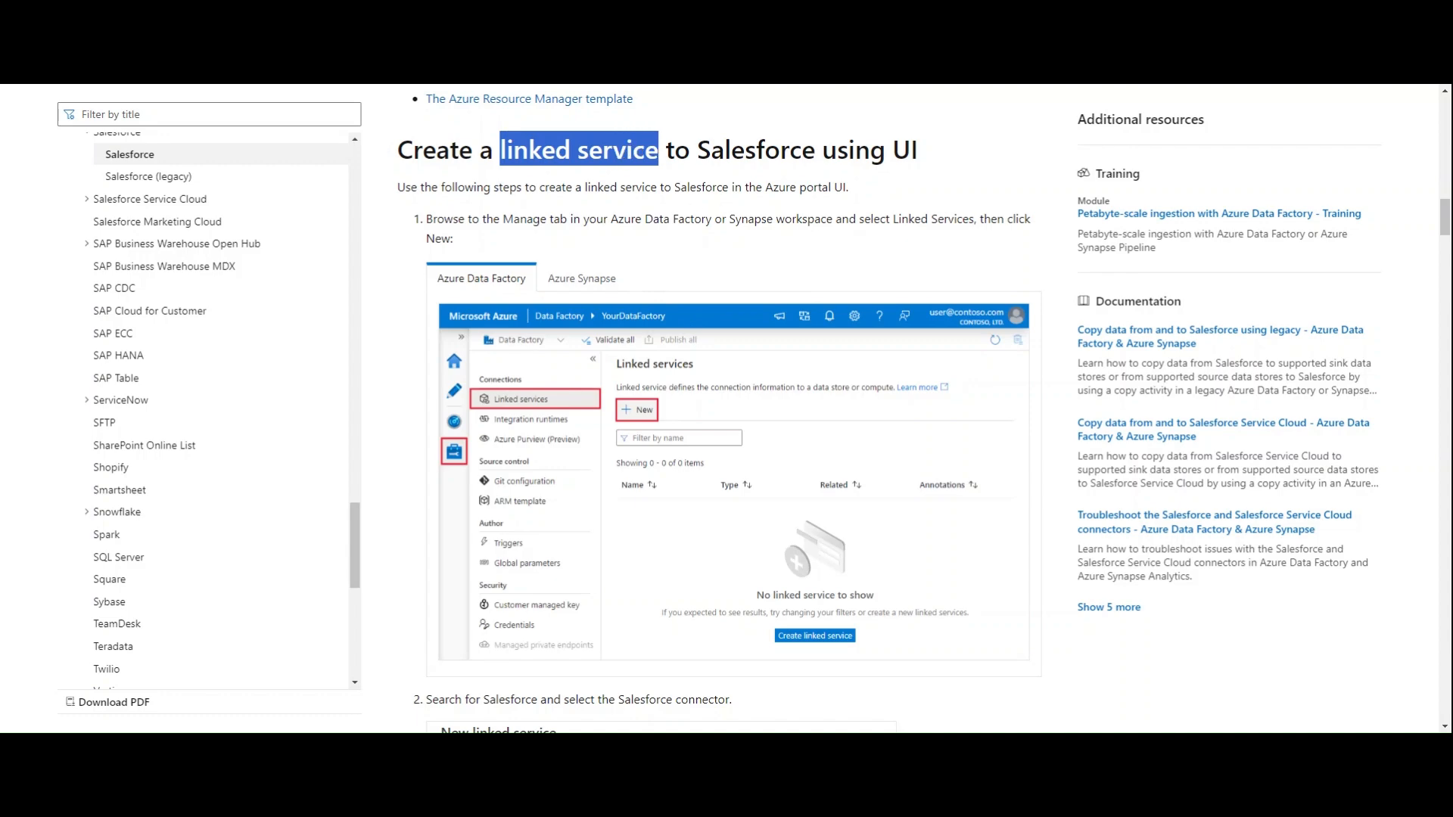
left_click(749, 289)
scroll(749, 295, "down", 2)
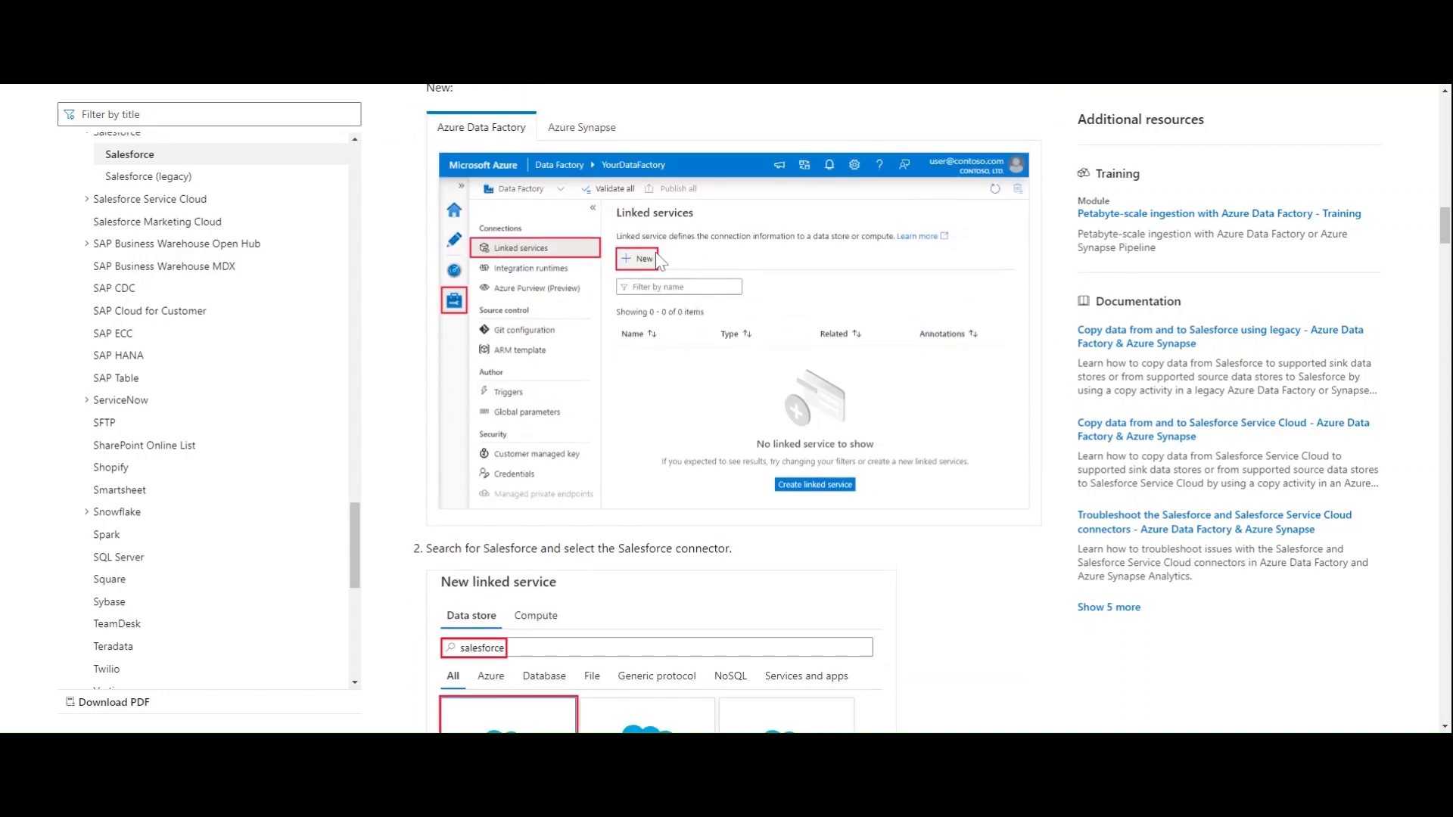
scroll(685, 321, "down", 5)
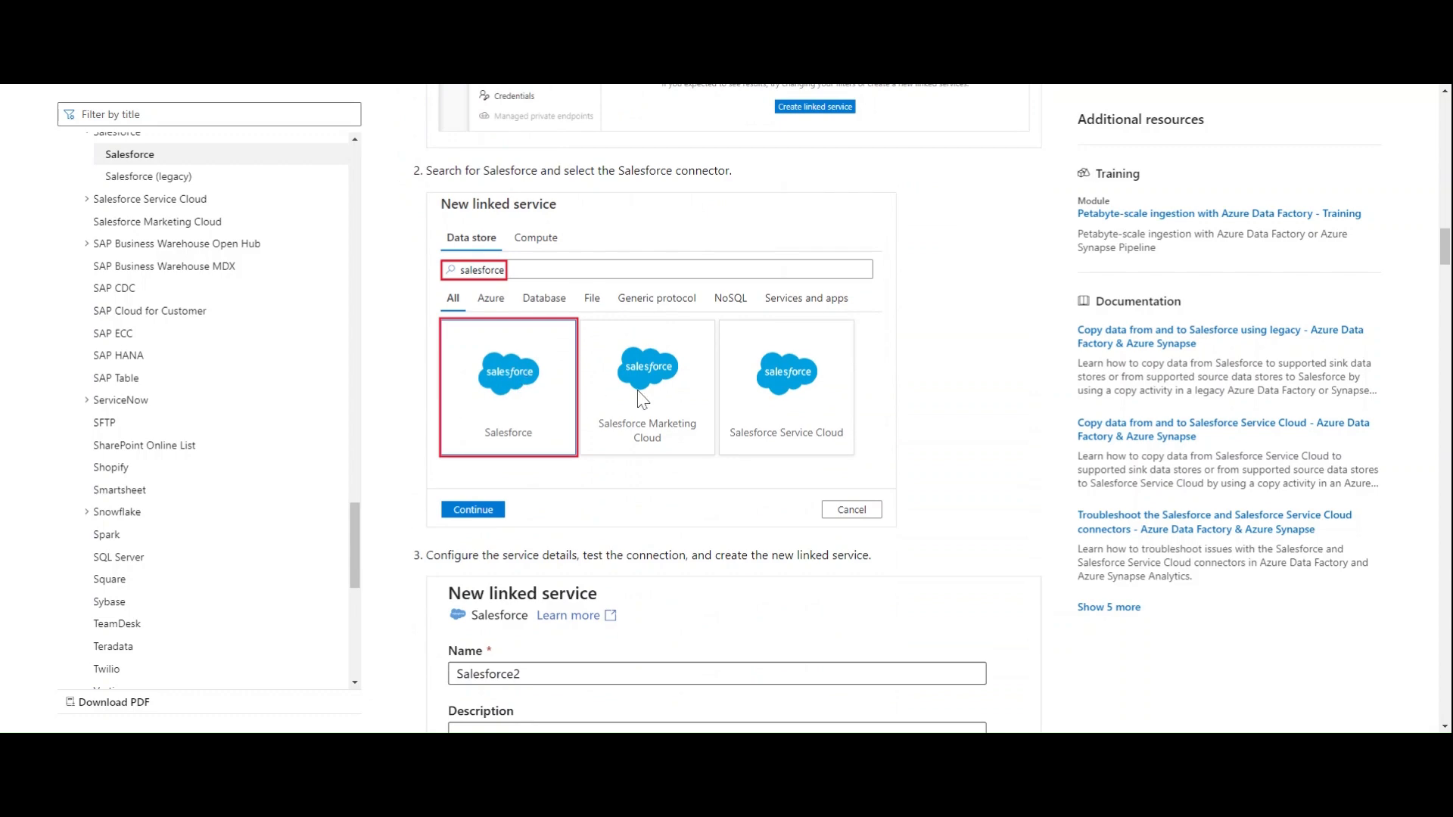
scroll(659, 390, "down", 8)
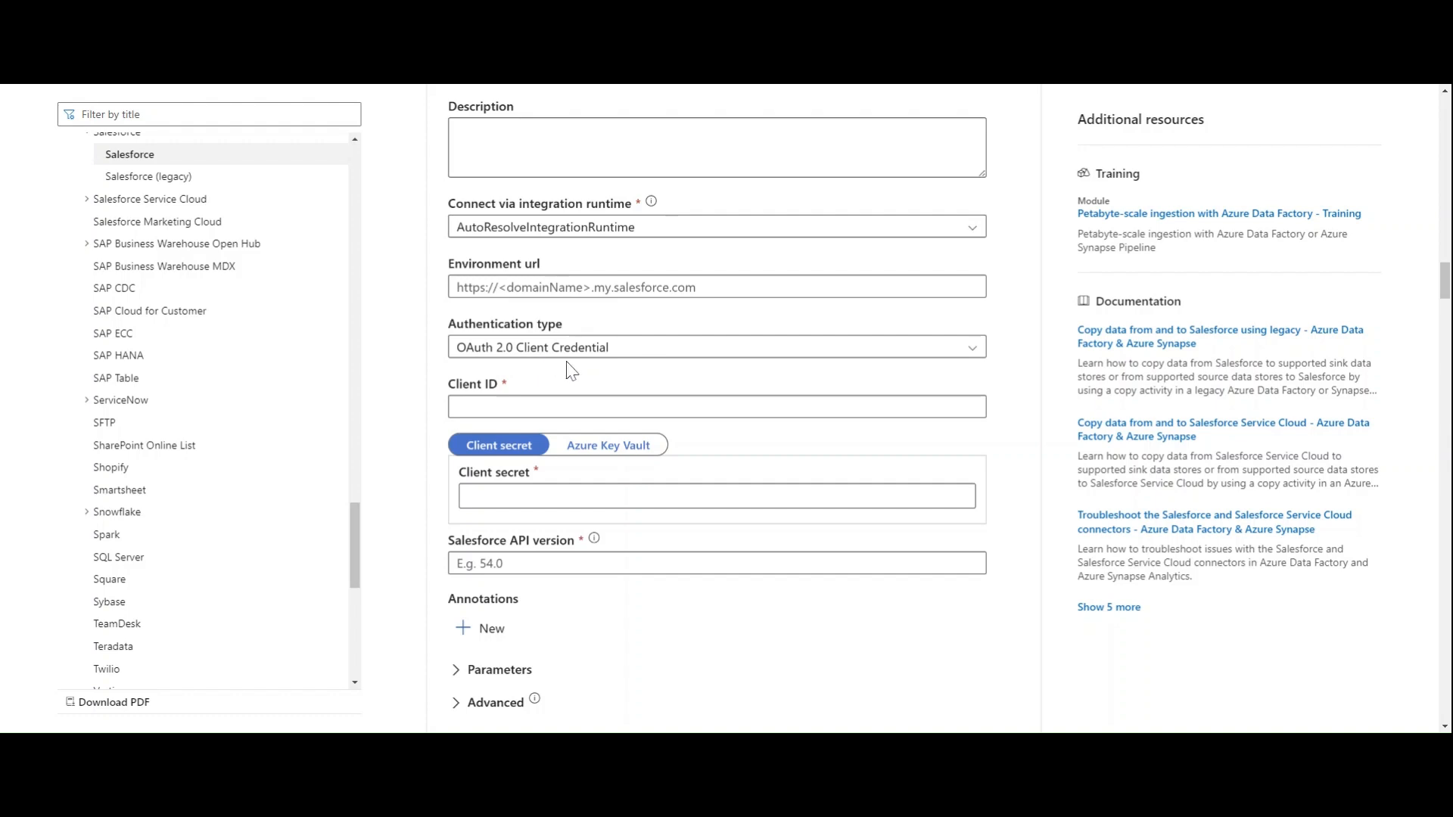
scroll(572, 371, "down", 1)
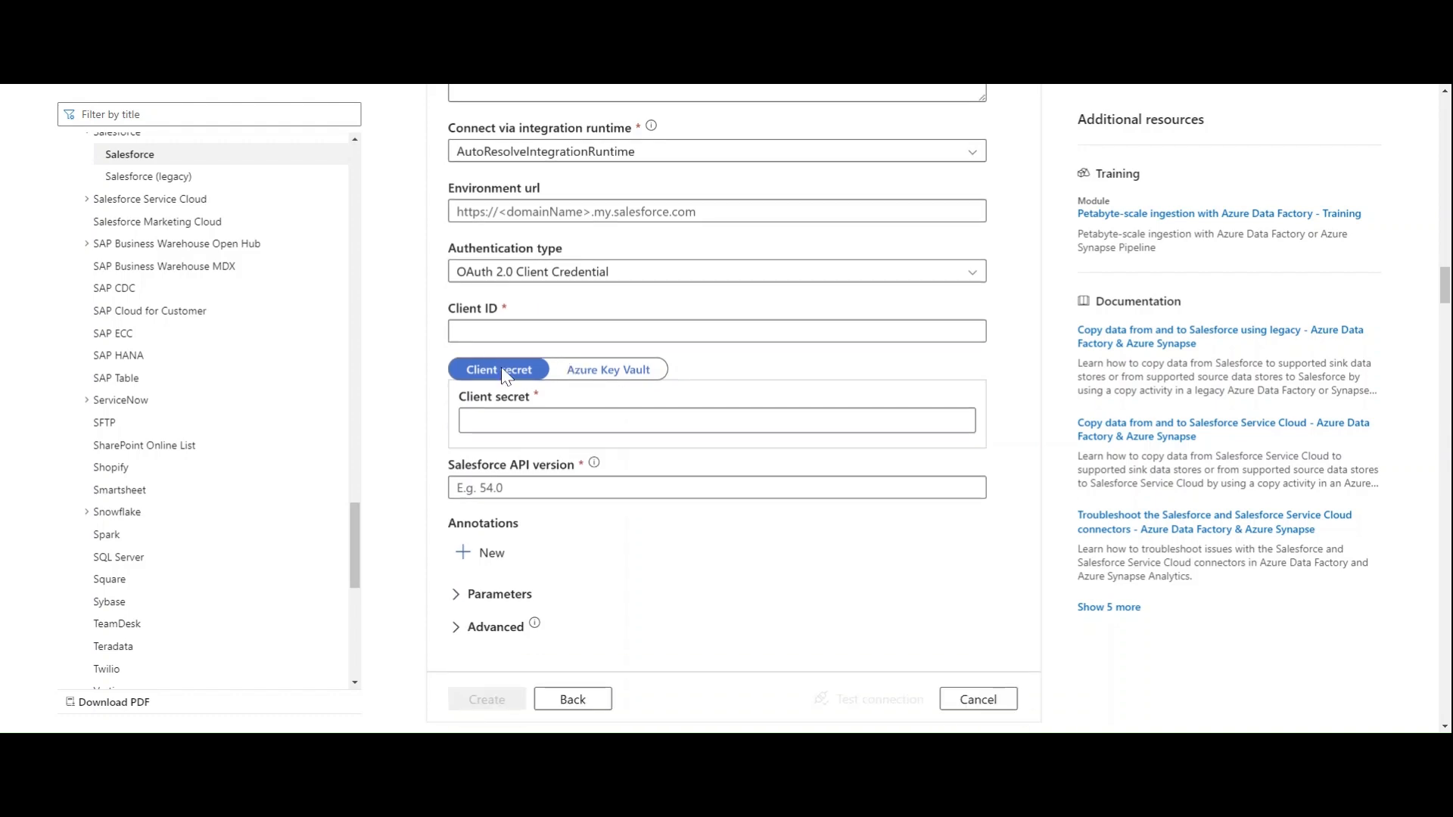
scroll(687, 403, "down", 5)
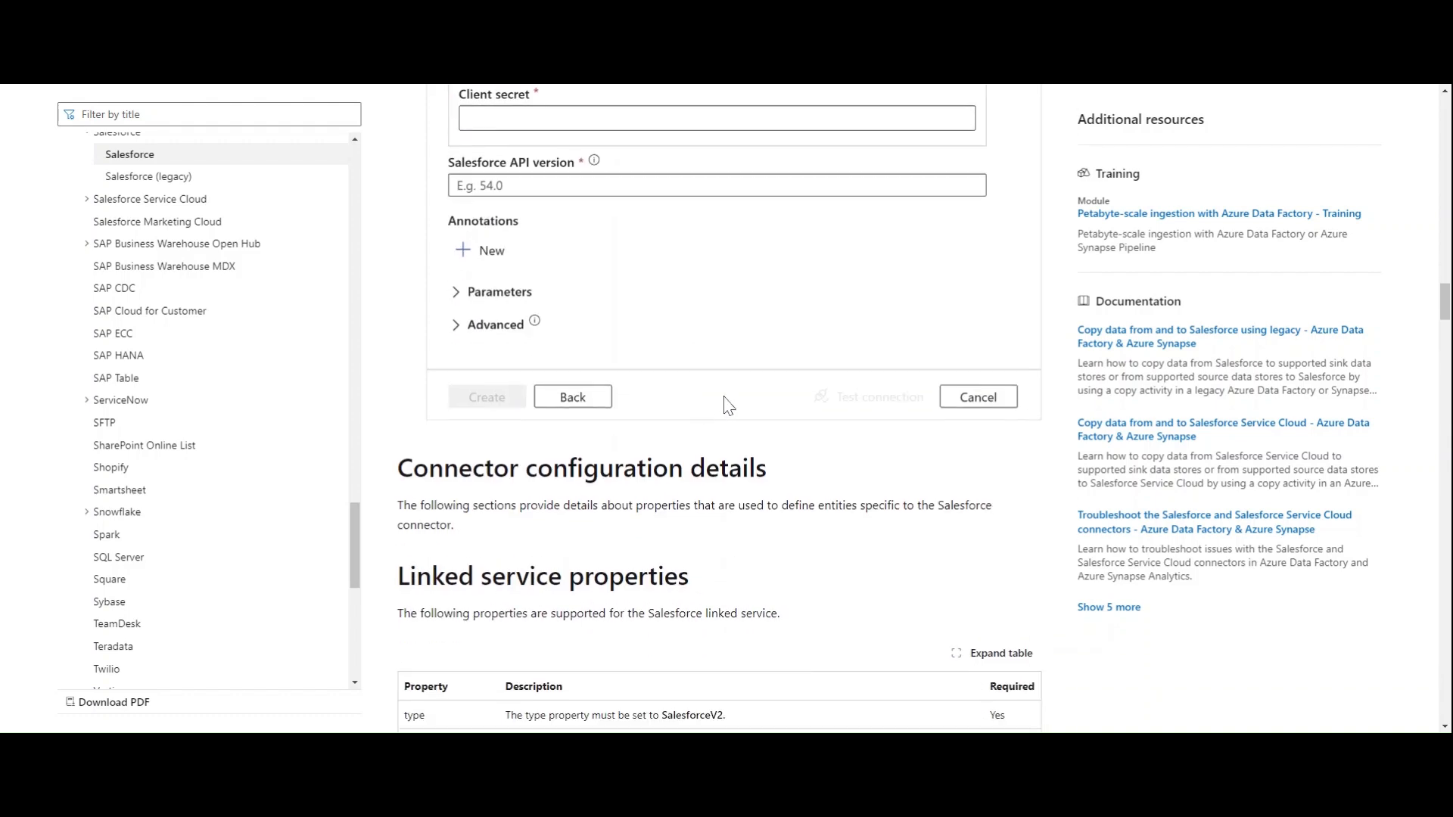
scroll(689, 428, "down", 5)
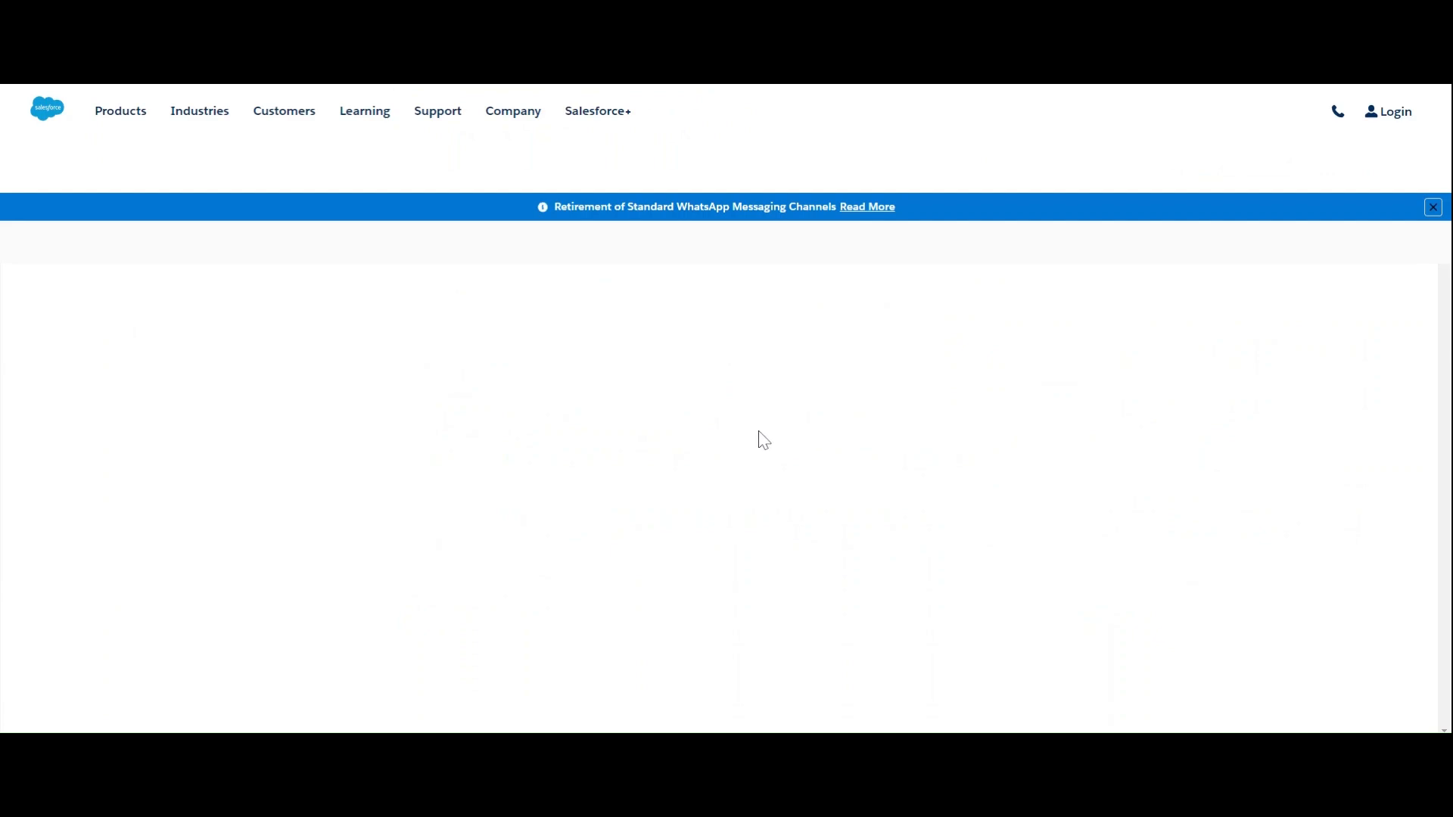
- Read the Salesforce Help article on configuring a connected app for the OAuth 2.0 client credentials flow, including permissions and setup steps
scroll(763, 440, "down", 3)
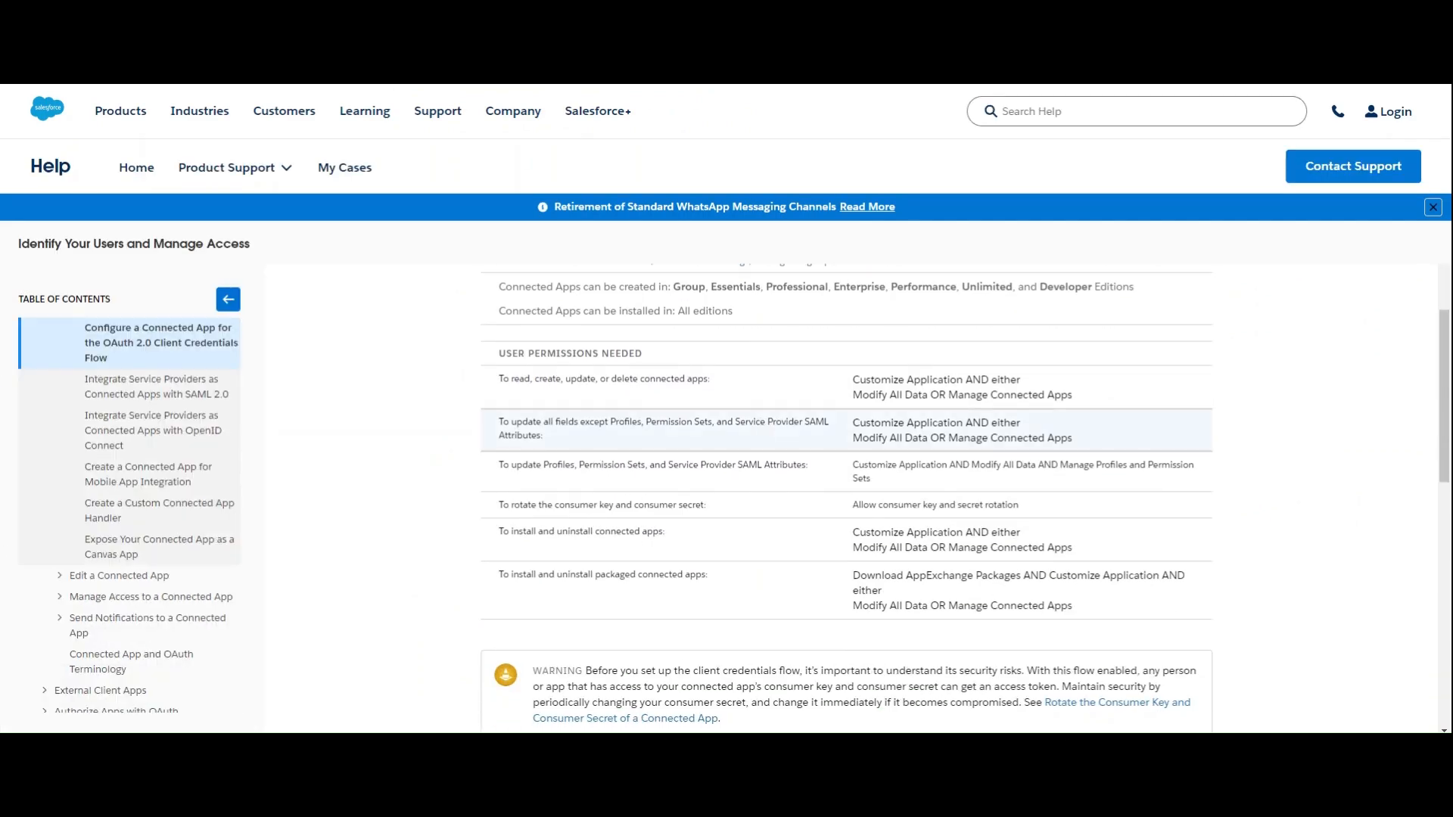
scroll(741, 589, "down", 5)
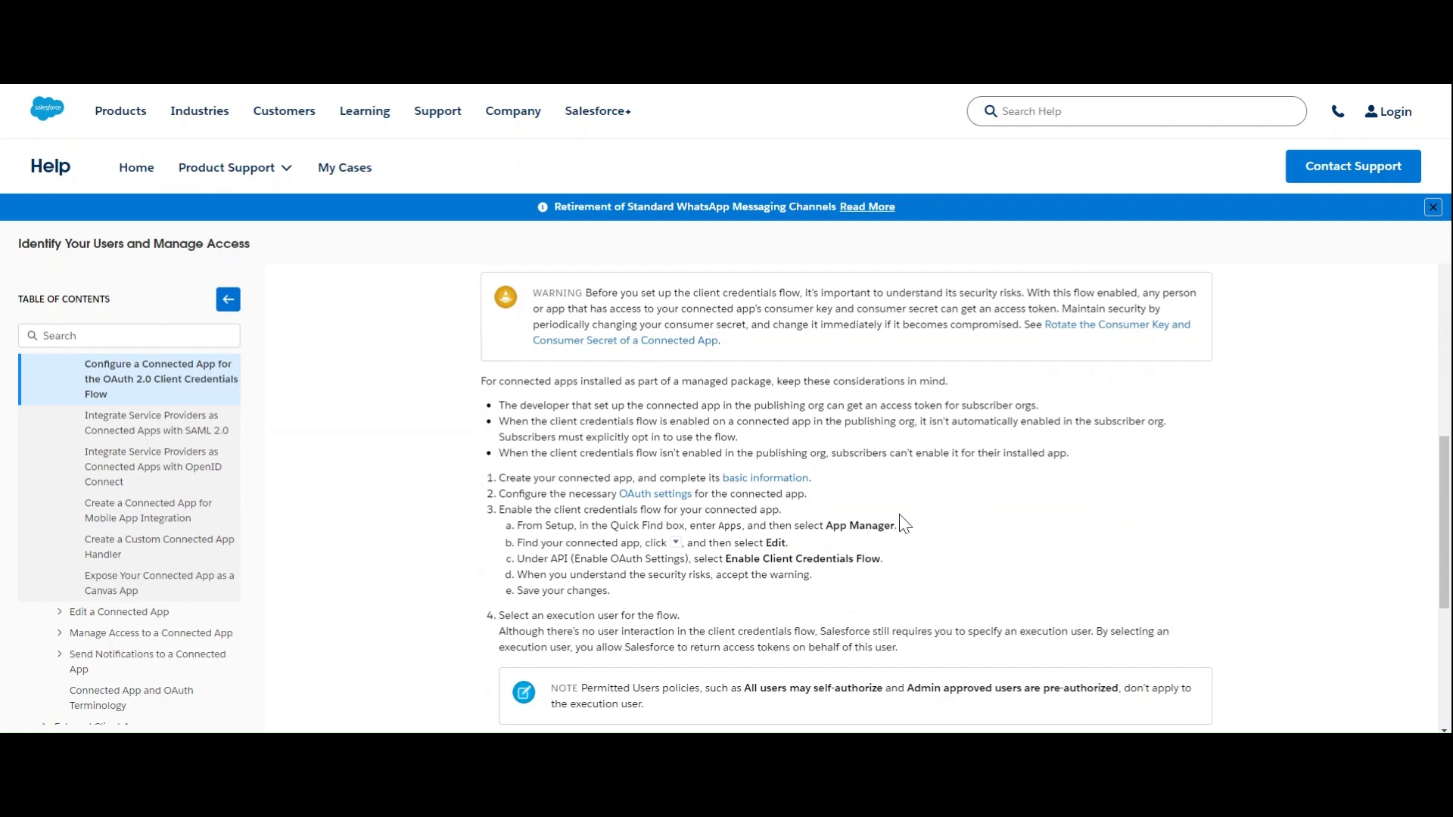
scroll(900, 523, "down", 4)
scroll(856, 466, "up", 15)
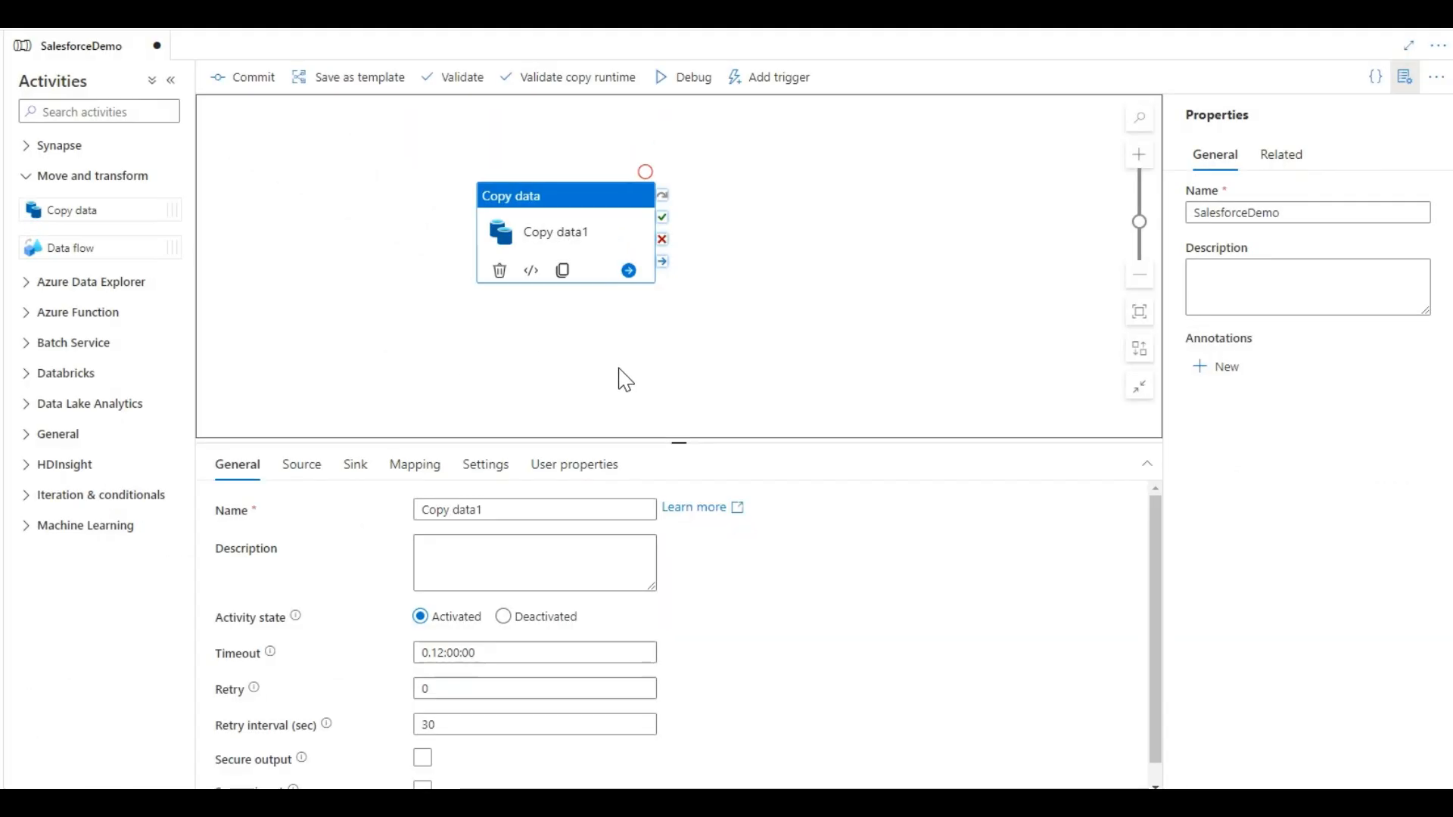
- Review the Copy data1 activity's source dataset with its ObjectName value, and its sink dataset settings
left_click(315, 473)
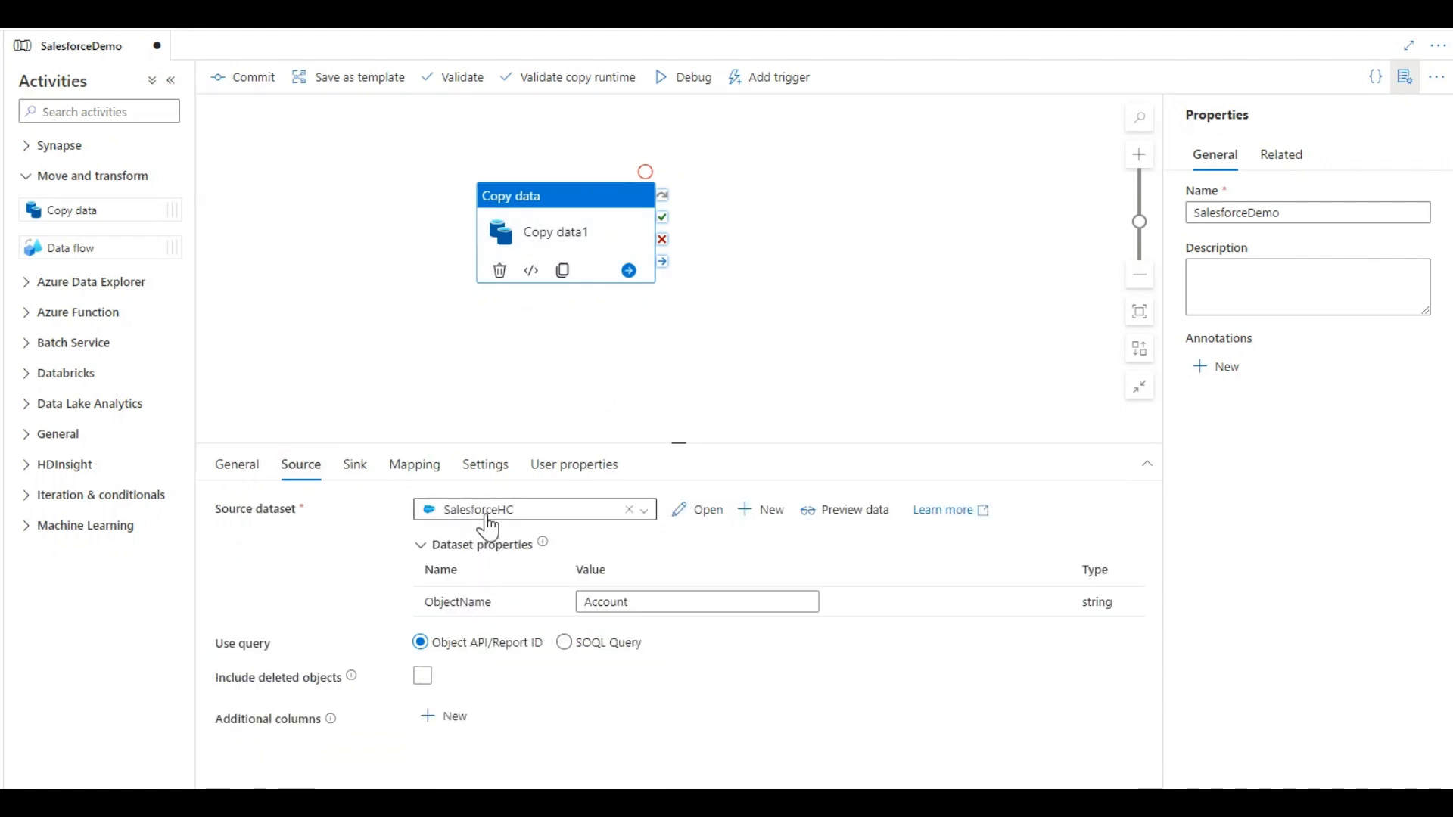
double_click(659, 610)
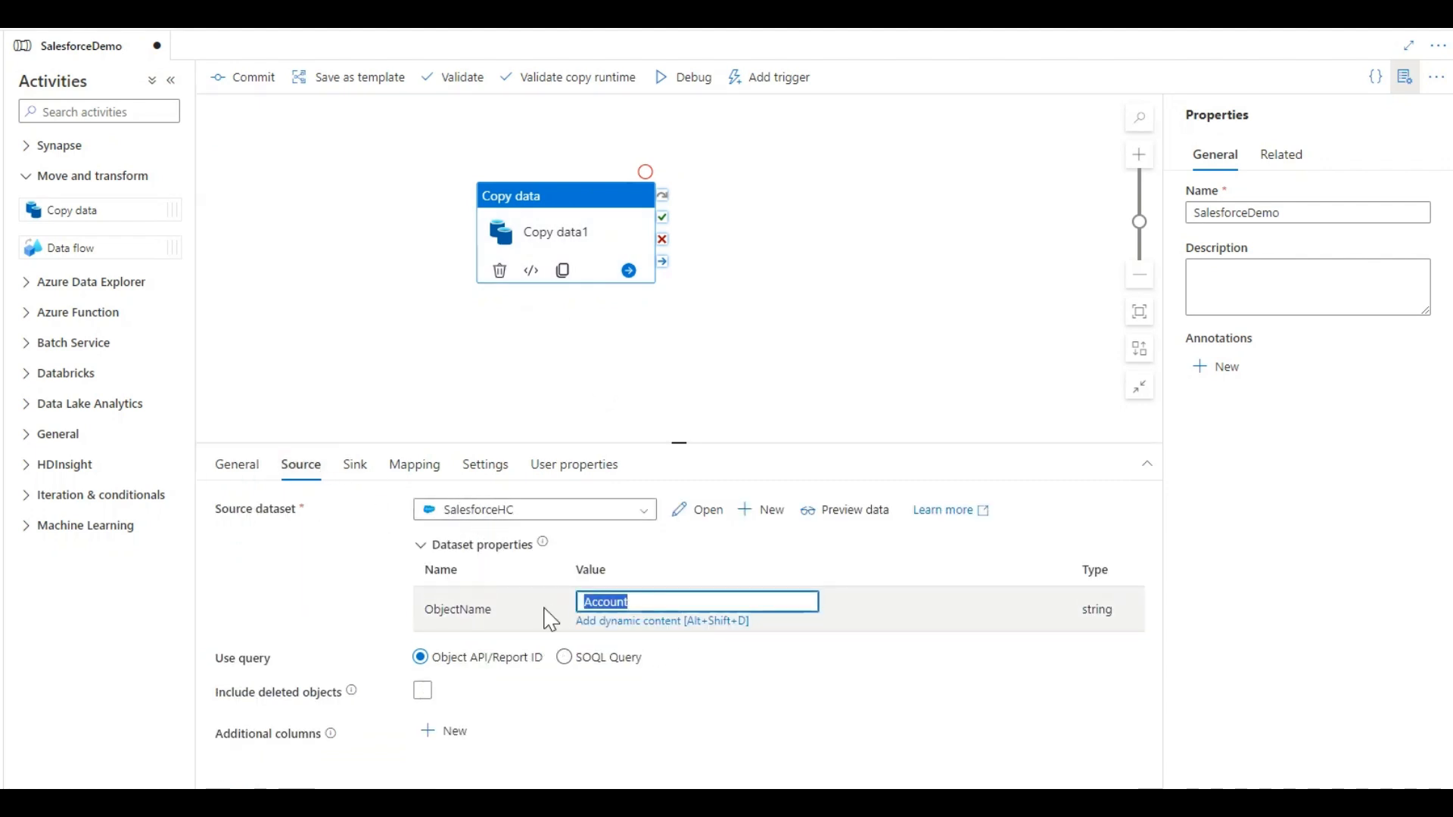
left_click(645, 603)
left_click(743, 704)
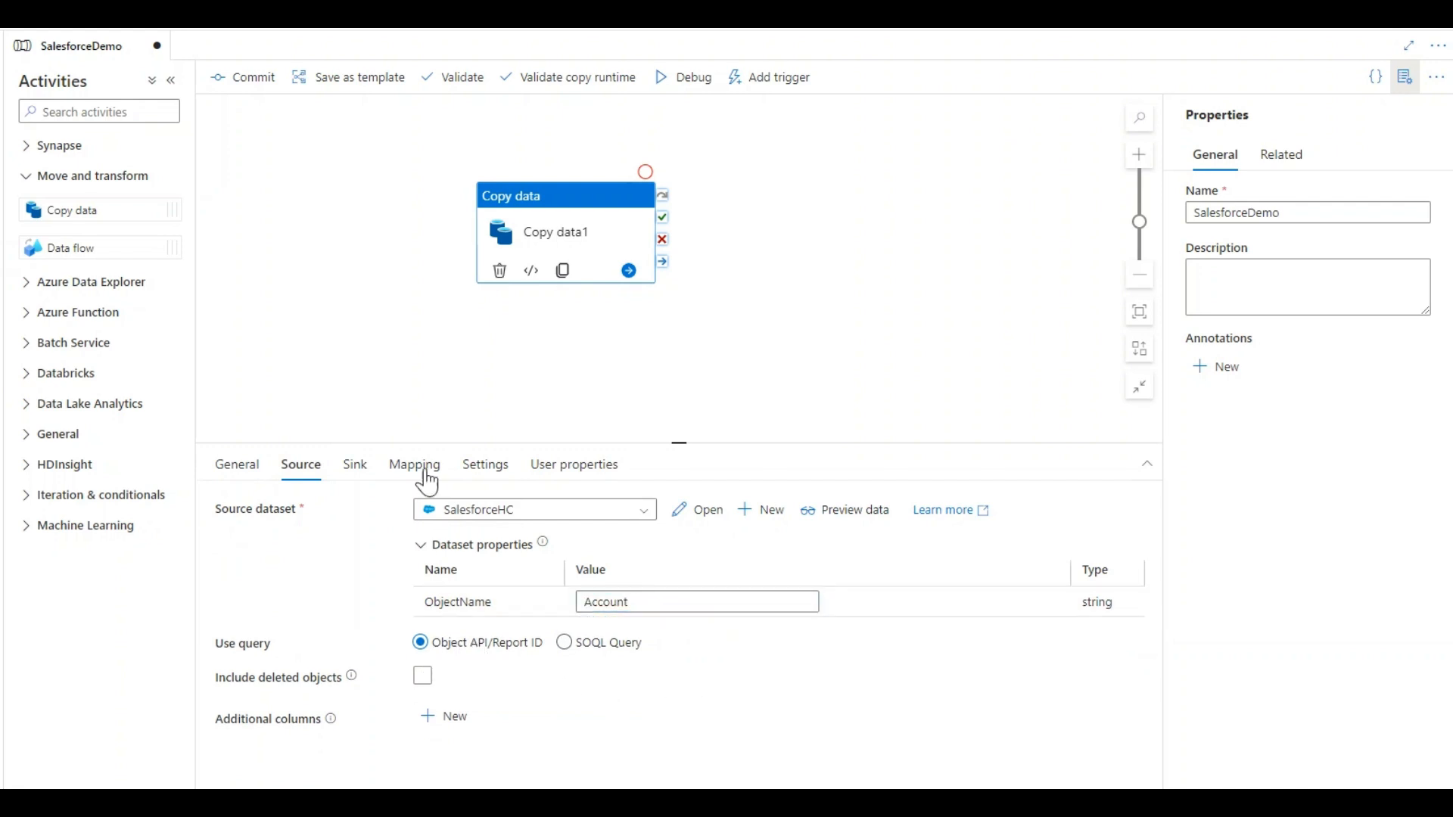
left_click(351, 479)
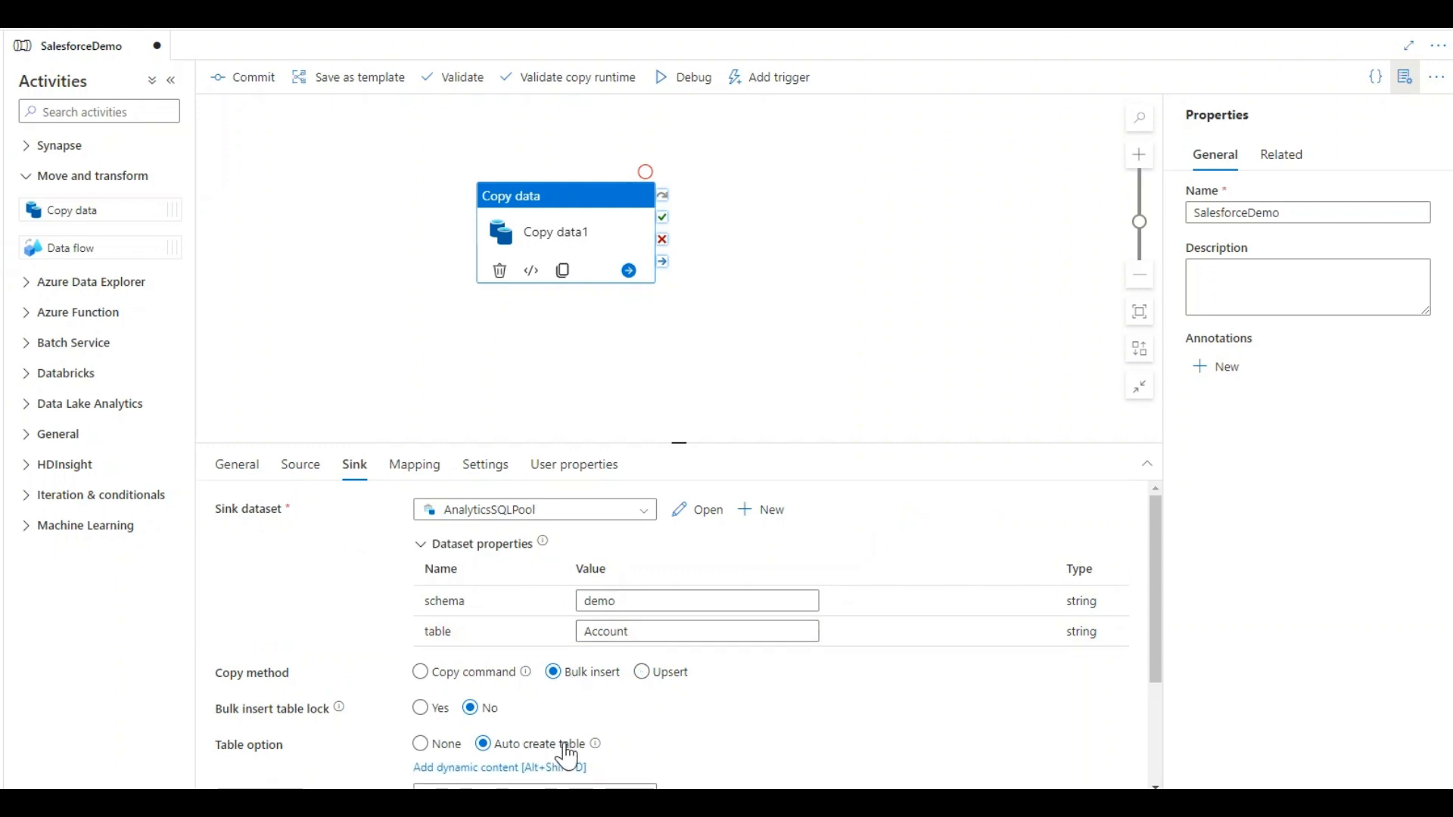
- Enable staging for Copy data1 using the ehc-synapse-data-prod workspace linked service and the storage path "staging"
left_click(487, 466)
left_click(423, 691)
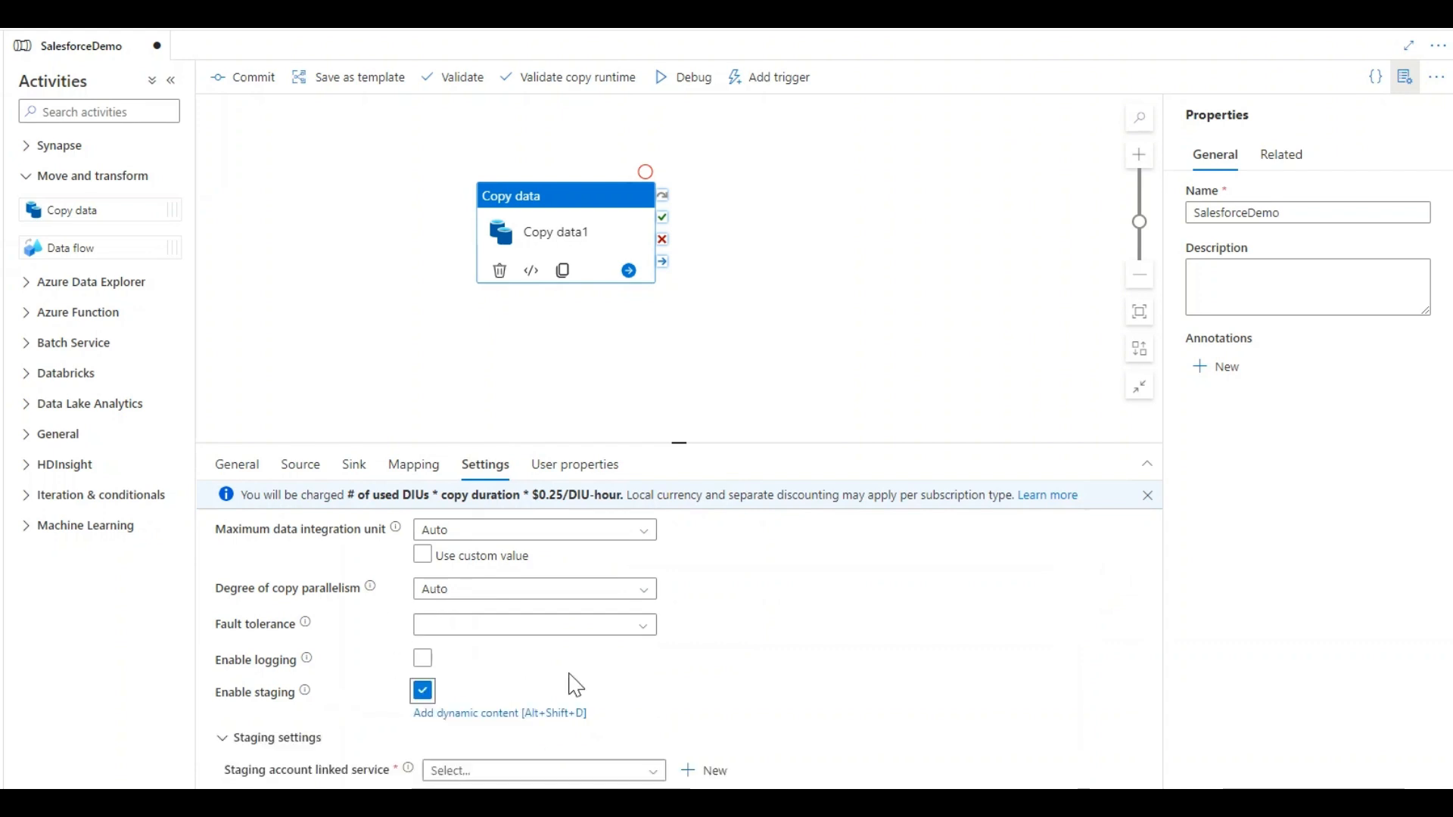
left_click(594, 757)
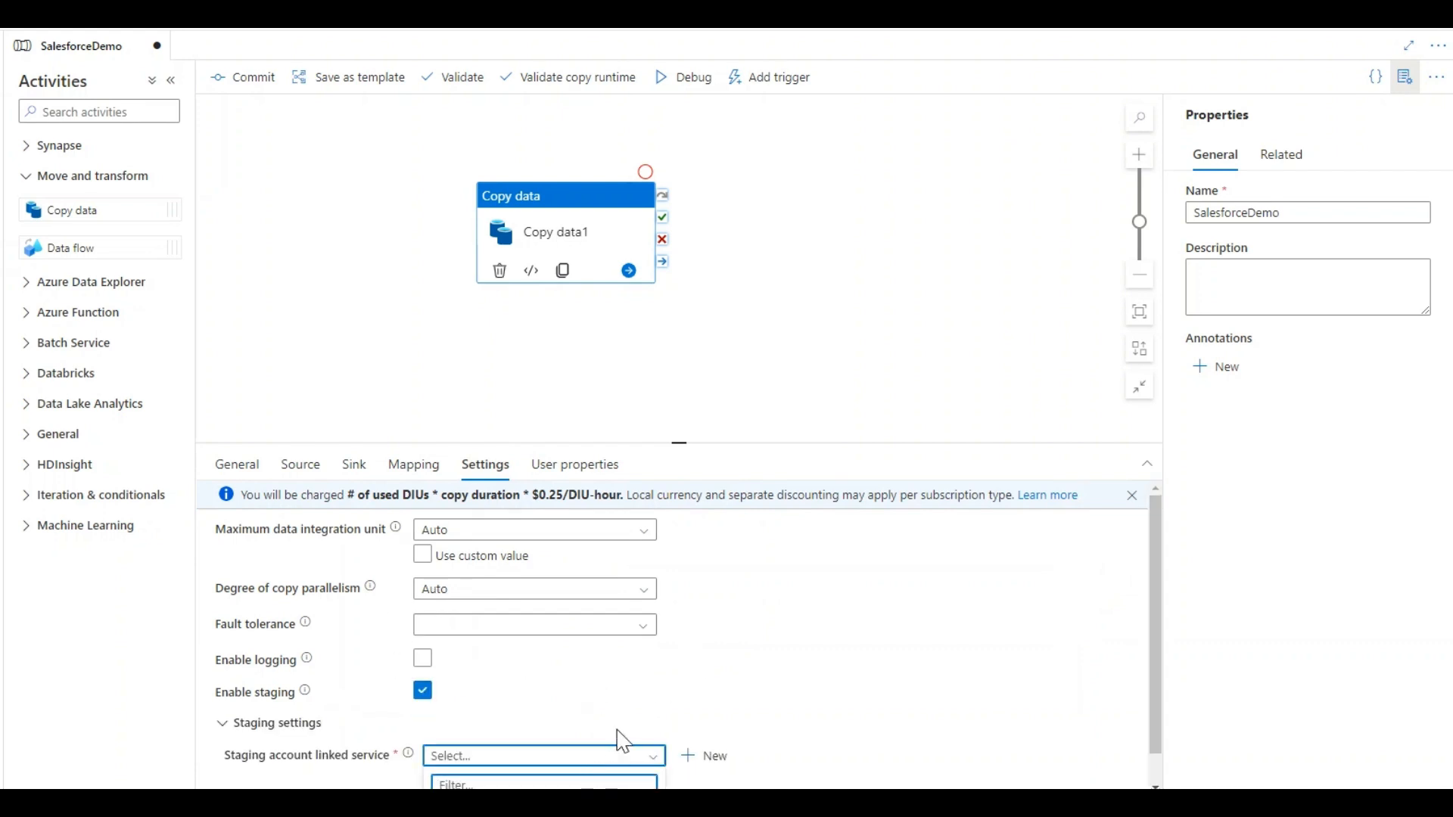
left_click(576, 779)
scroll(548, 768, "down", 1)
left_click(542, 742)
type("staging")
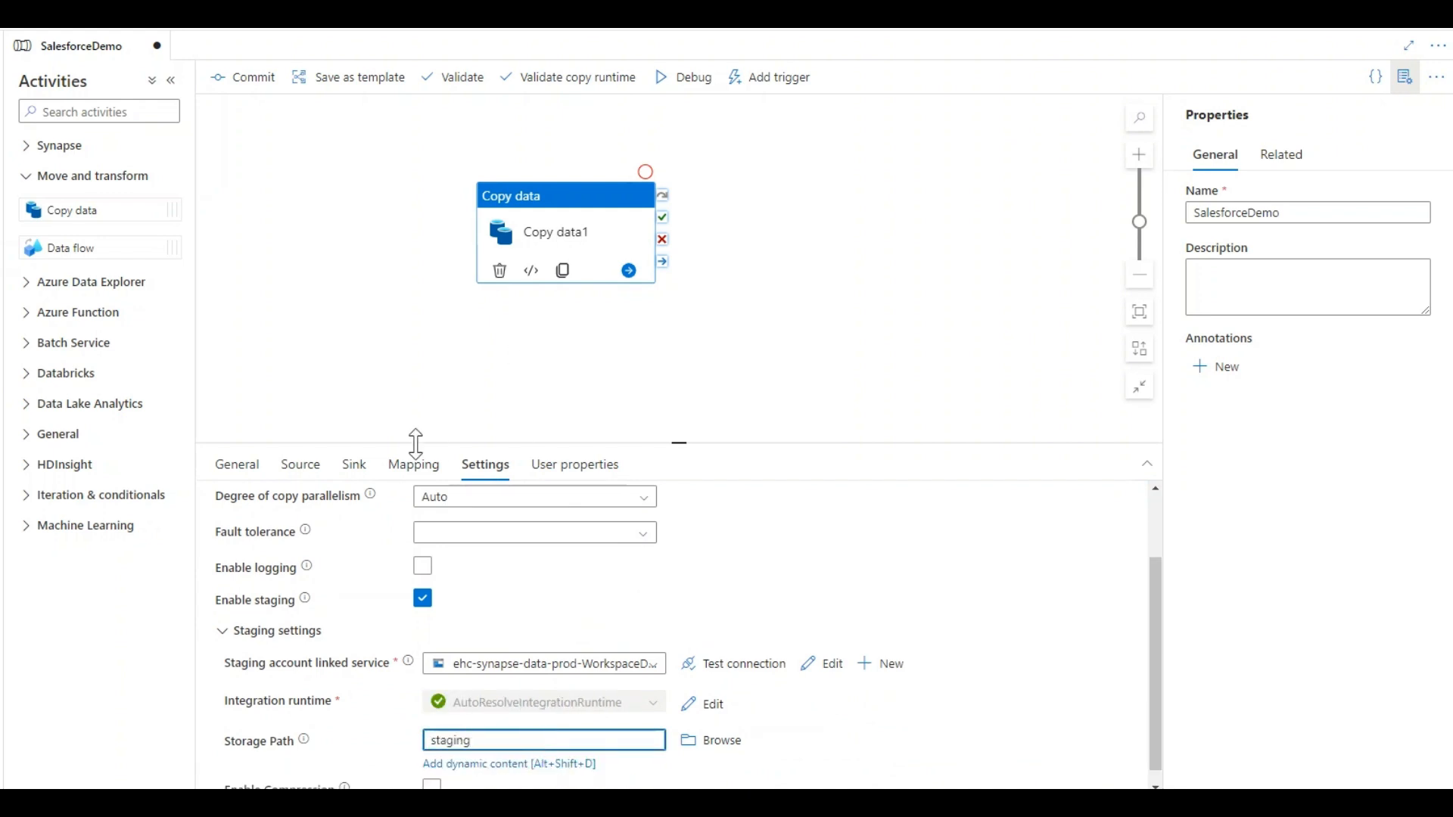
- Recheck the sink settings and start a debug run of the SalesforceDemo pipeline
left_click(350, 464)
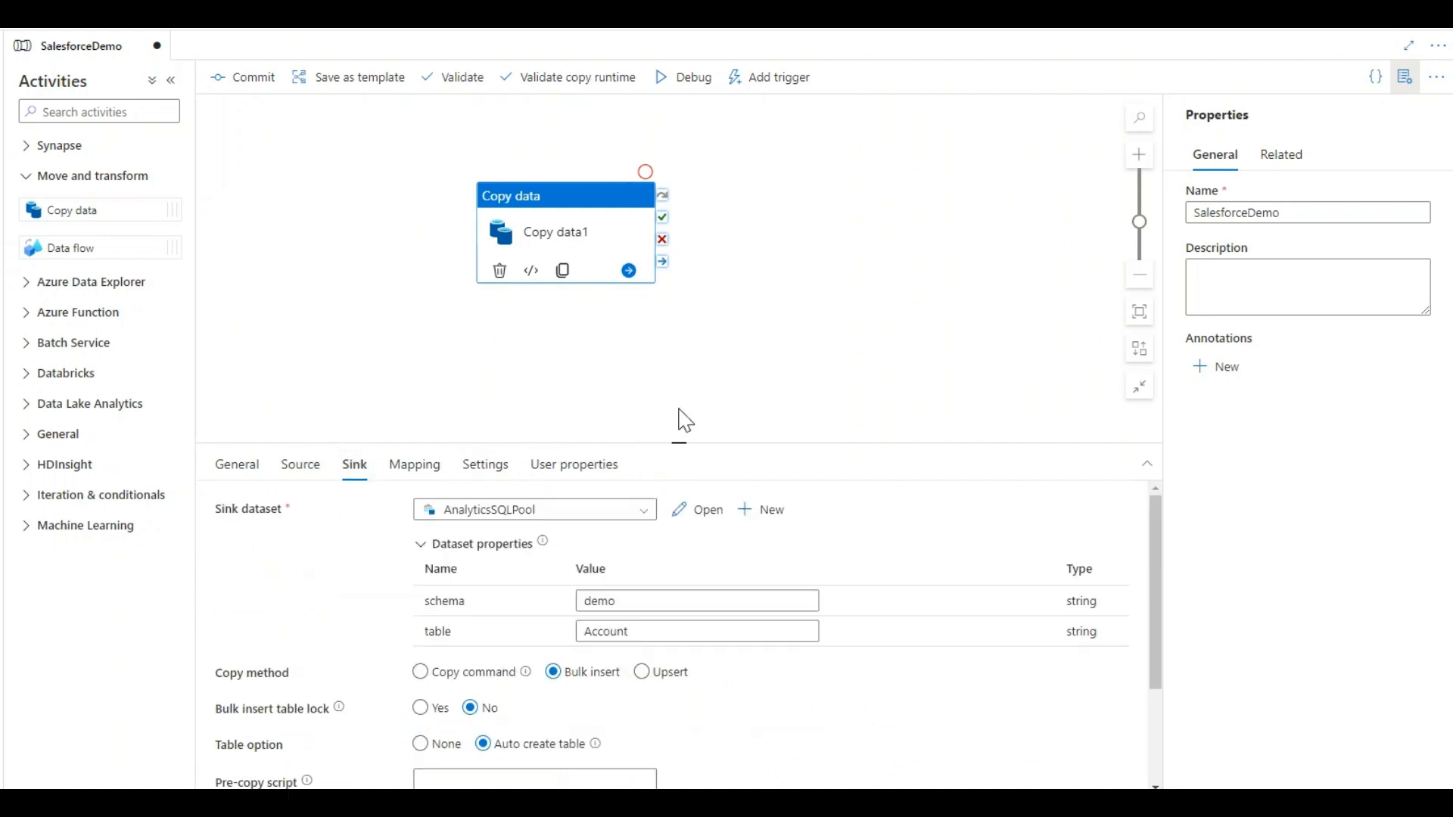
left_click(684, 81)
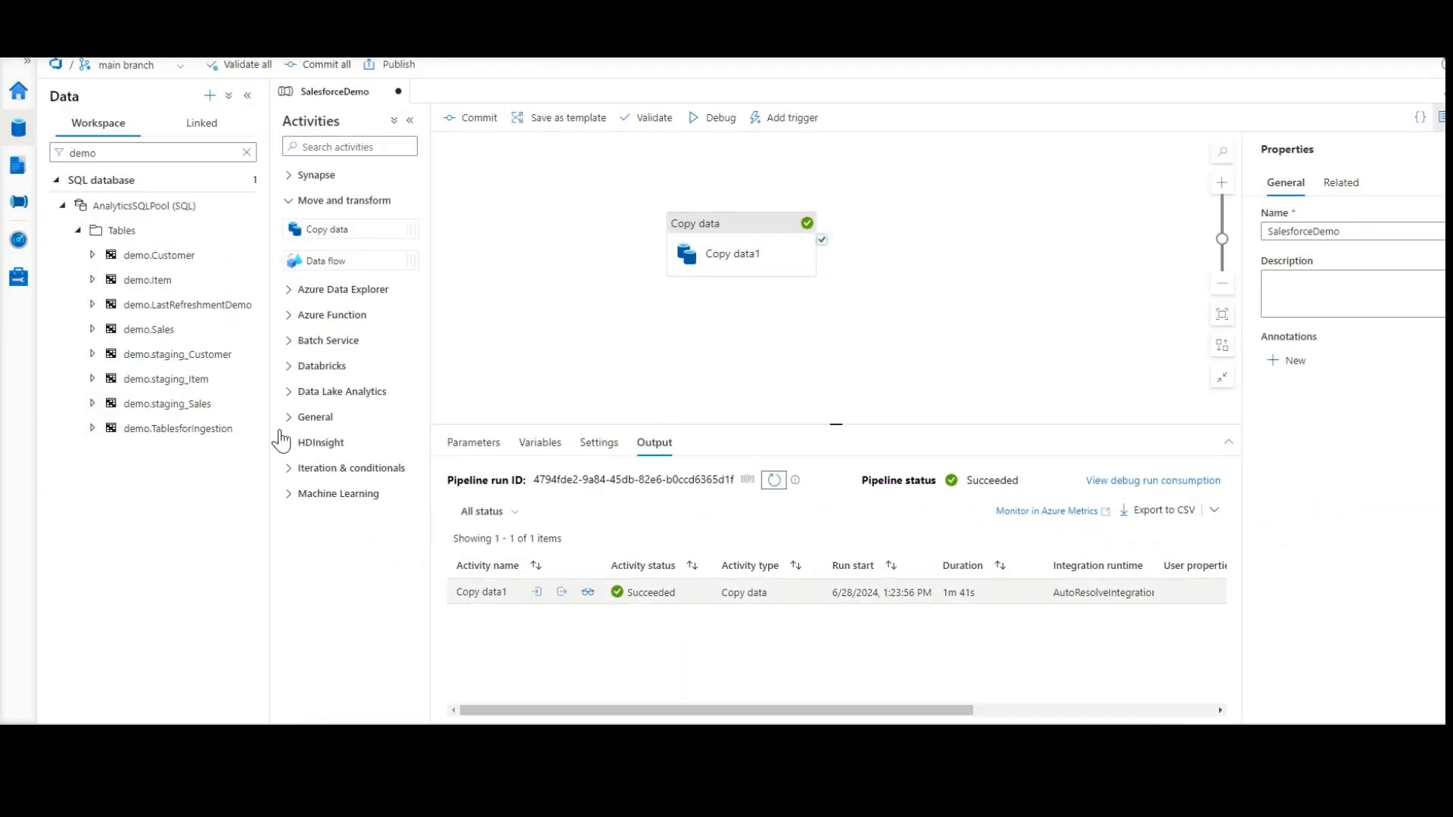
- Refresh the AnalyticsSQLPool tables and reapply the "demo" filter to the workspace data
left_click(243, 230)
left_click(262, 279)
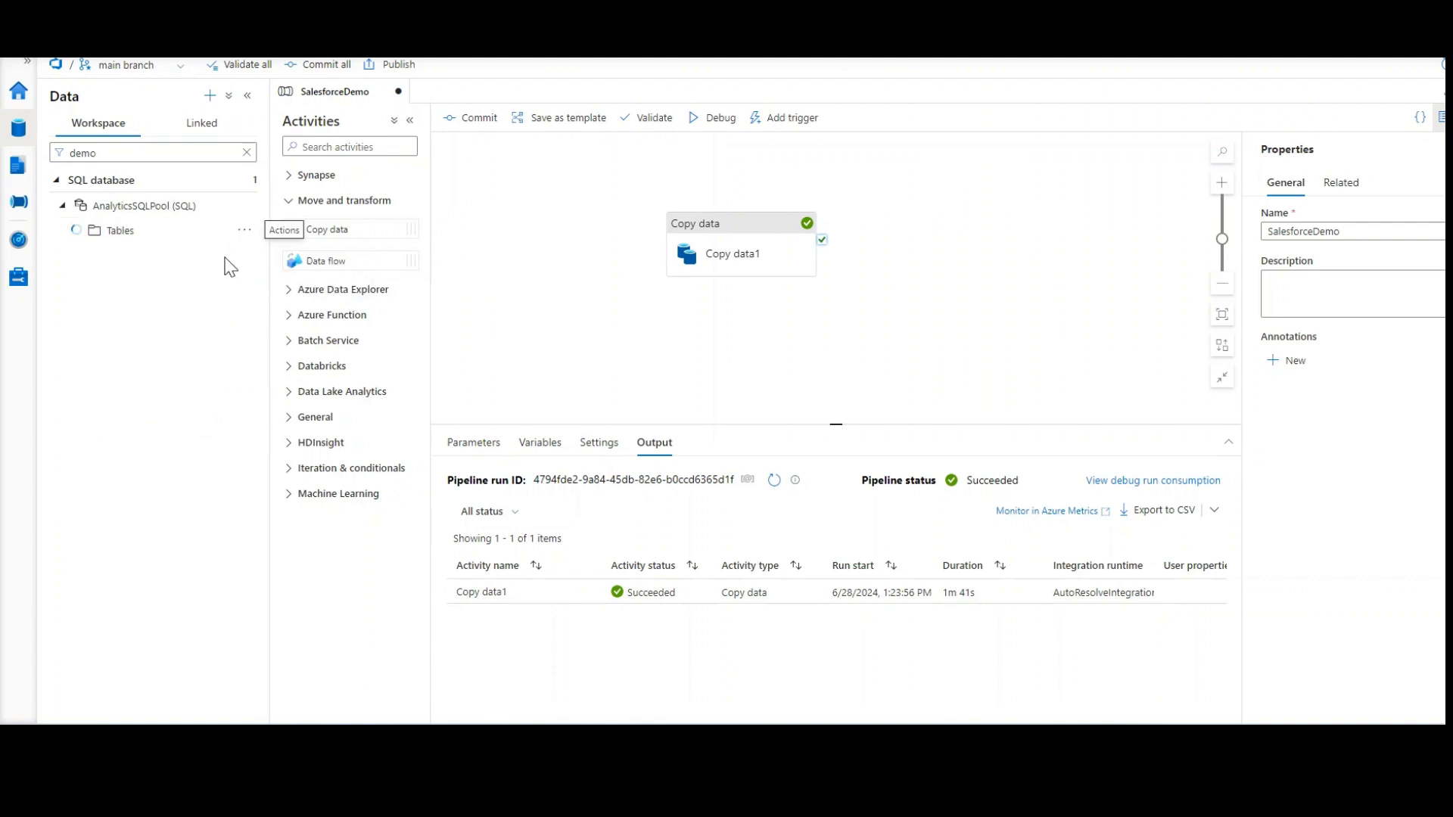
left_click(142, 154)
key("BackSpace")
key("BackSpace")
type("mo")
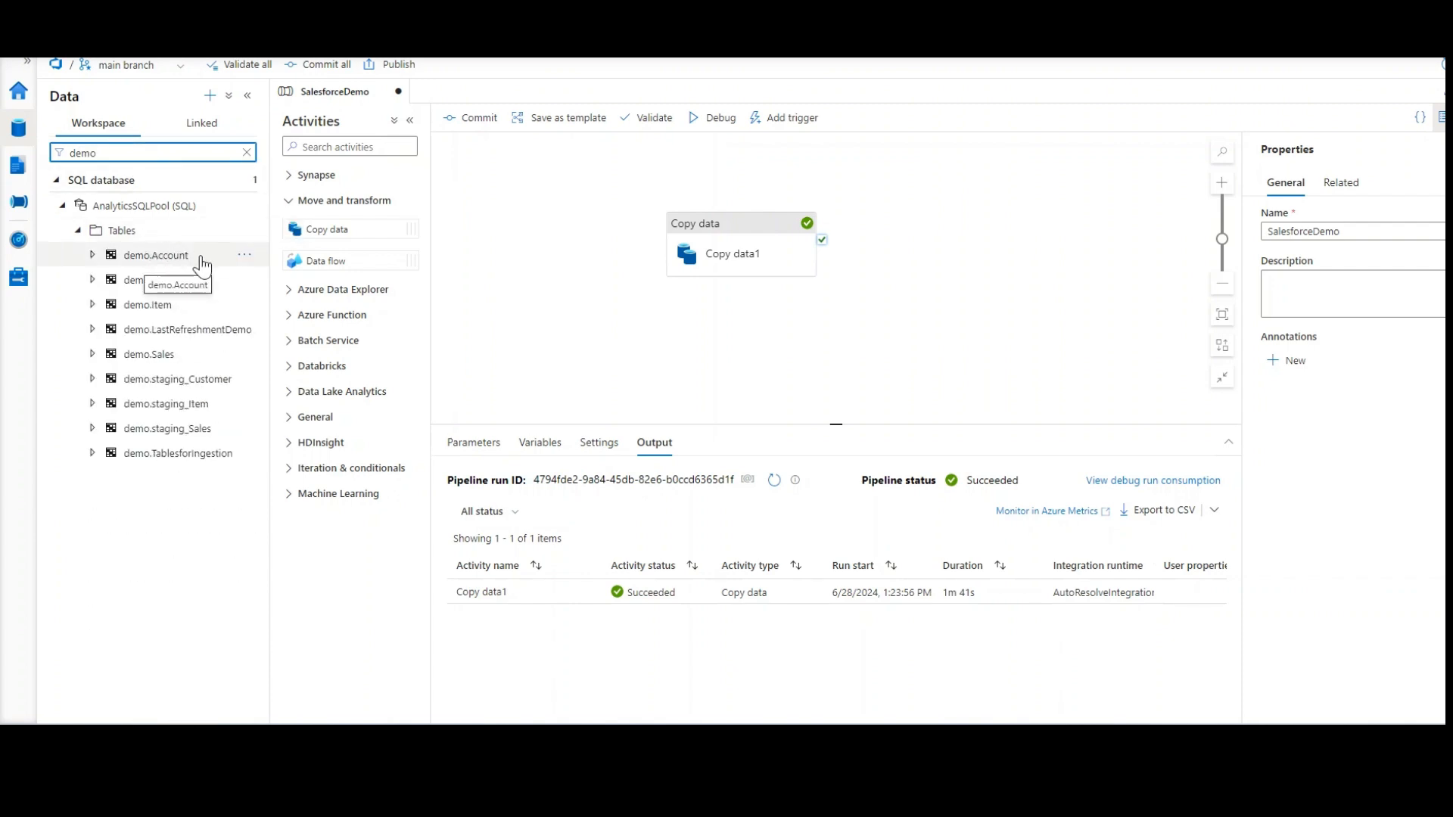
- Expand the columns of the demo.Account table, widen the data list and look through the column names and types
left_click(93, 255)
left_click(106, 280)
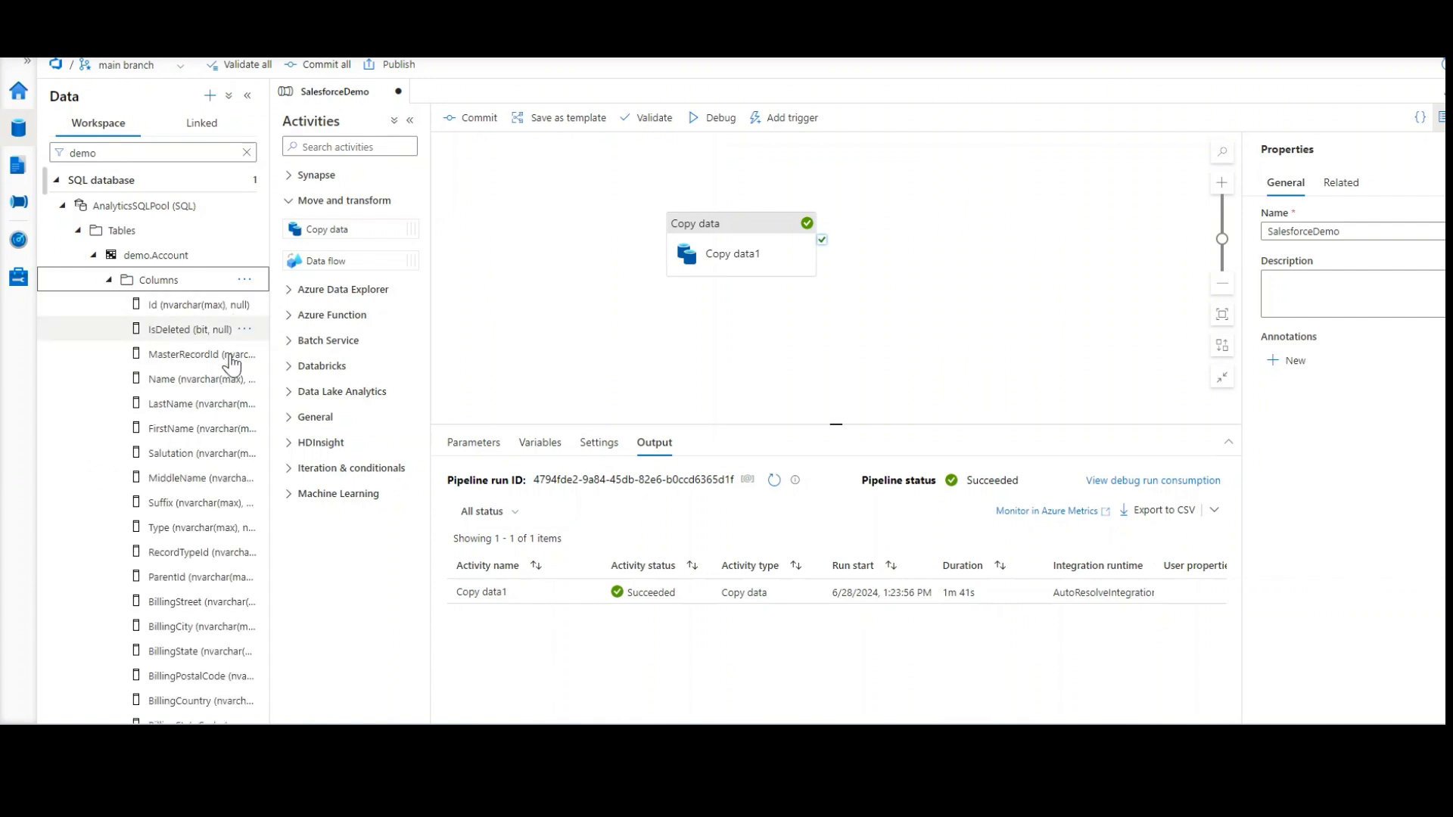
left_click_drag(270, 311, 338, 310)
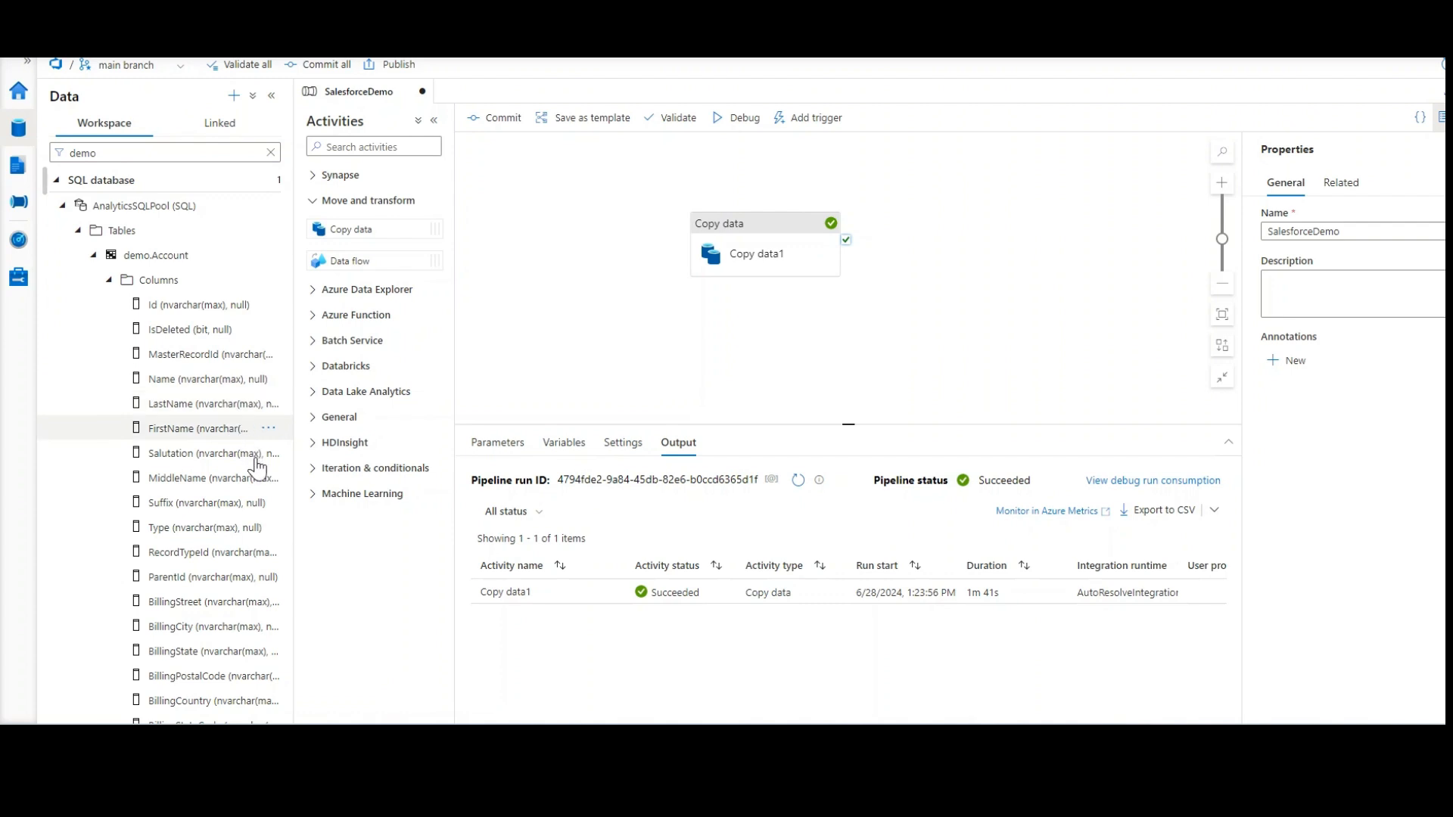
scroll(257, 627, "down", 6)
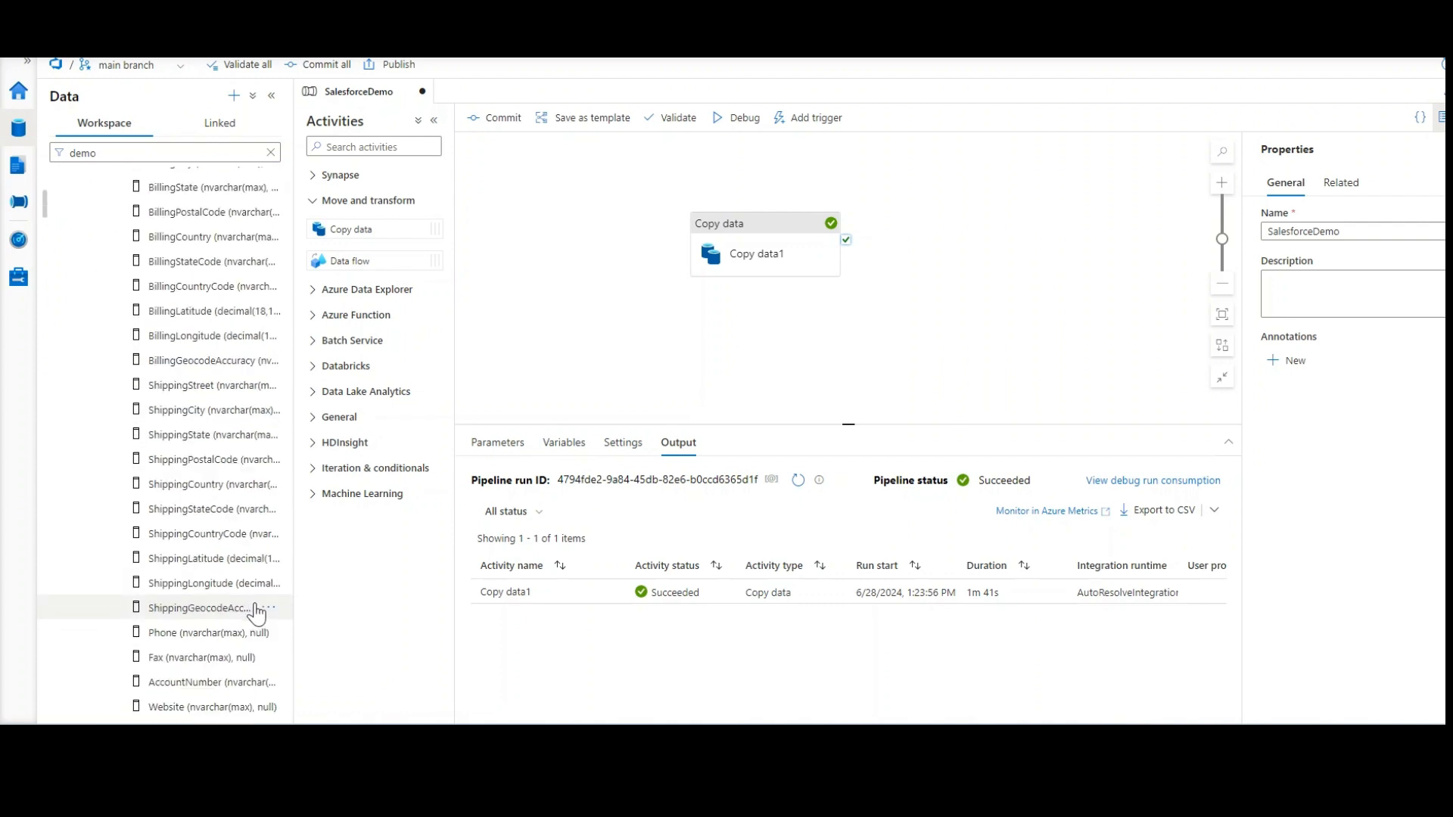
scroll(242, 408, "up", 6)
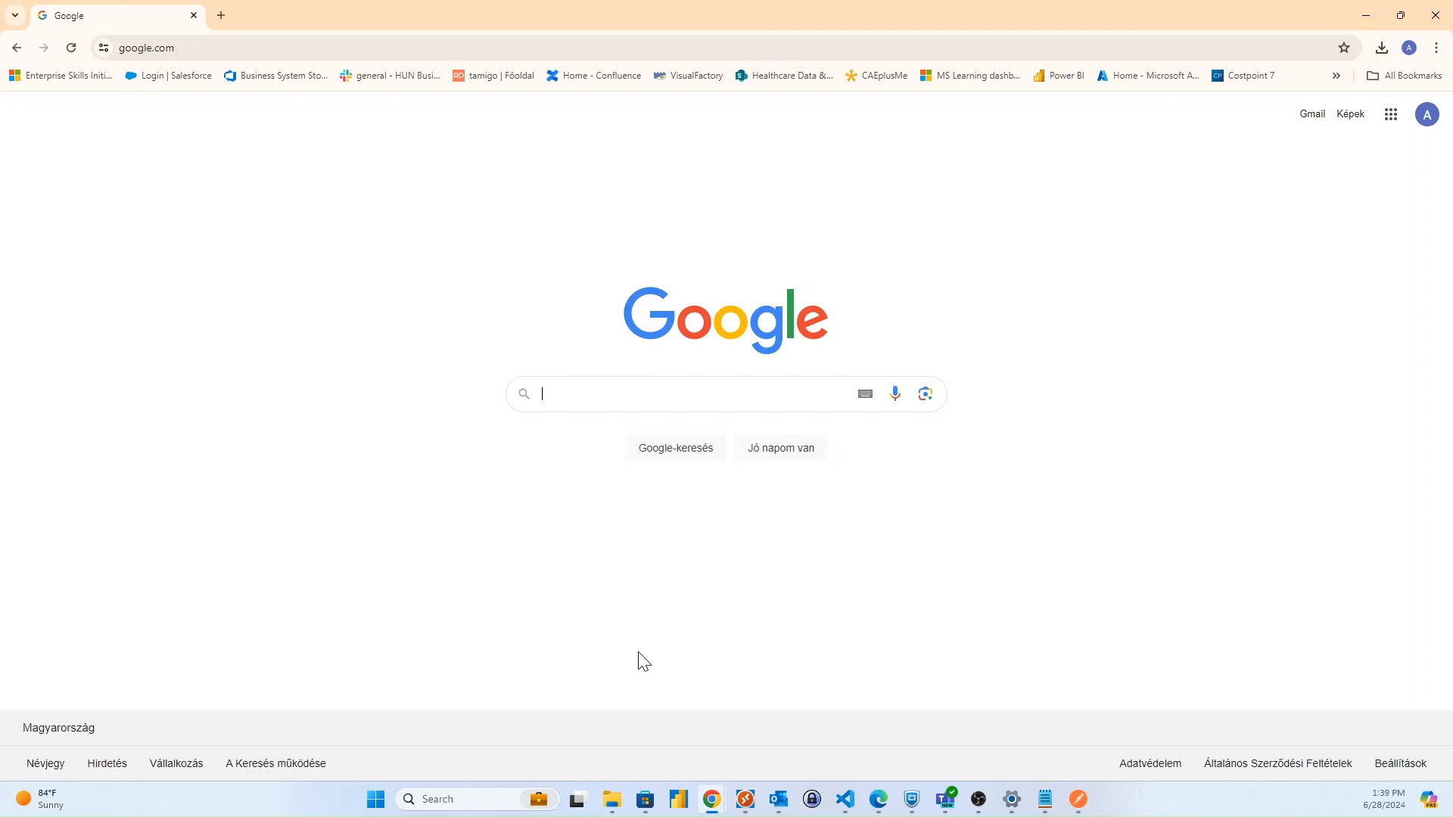
- Search Google for "salesforce postman collection" and open Postman's Salesforce Platform APIs collection from the results
type("sales")
key("Down")
key("Return")
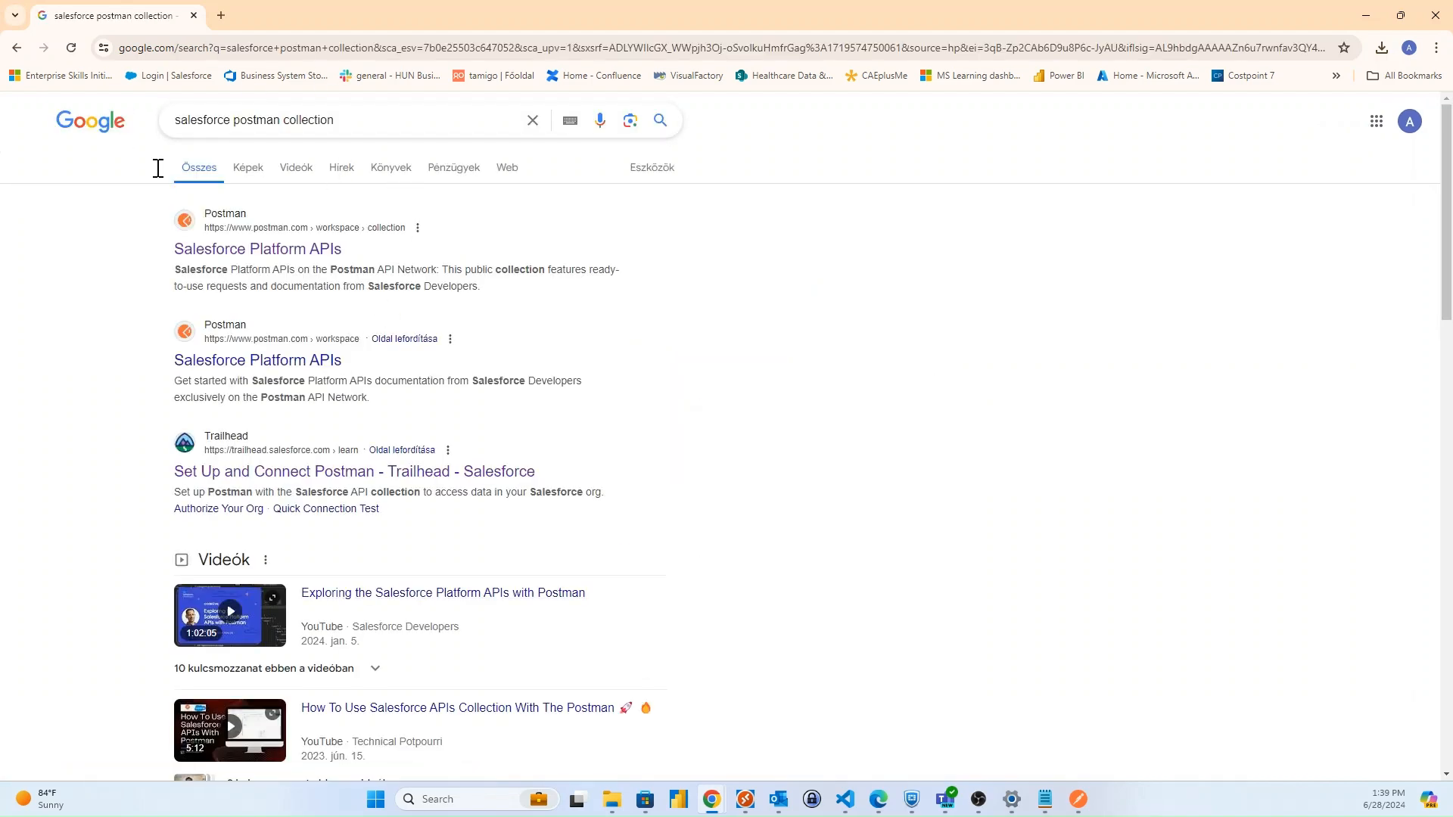
left_click(257, 250)
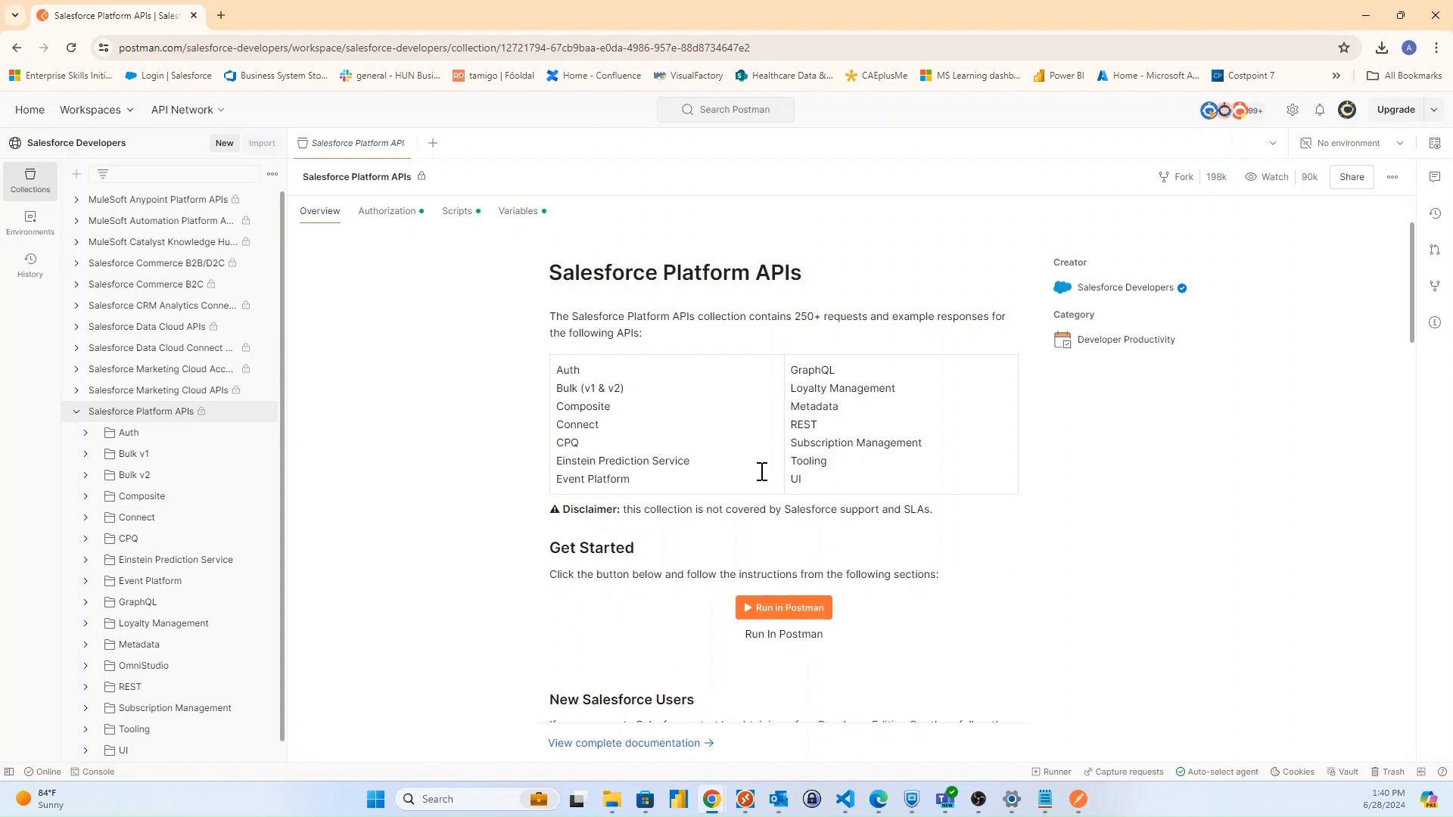
- Switch to the Postman desktop app and open the Username Password Flow request in the Salesforce Platform APIs collection's Auth folder
mouse_move(1084, 809)
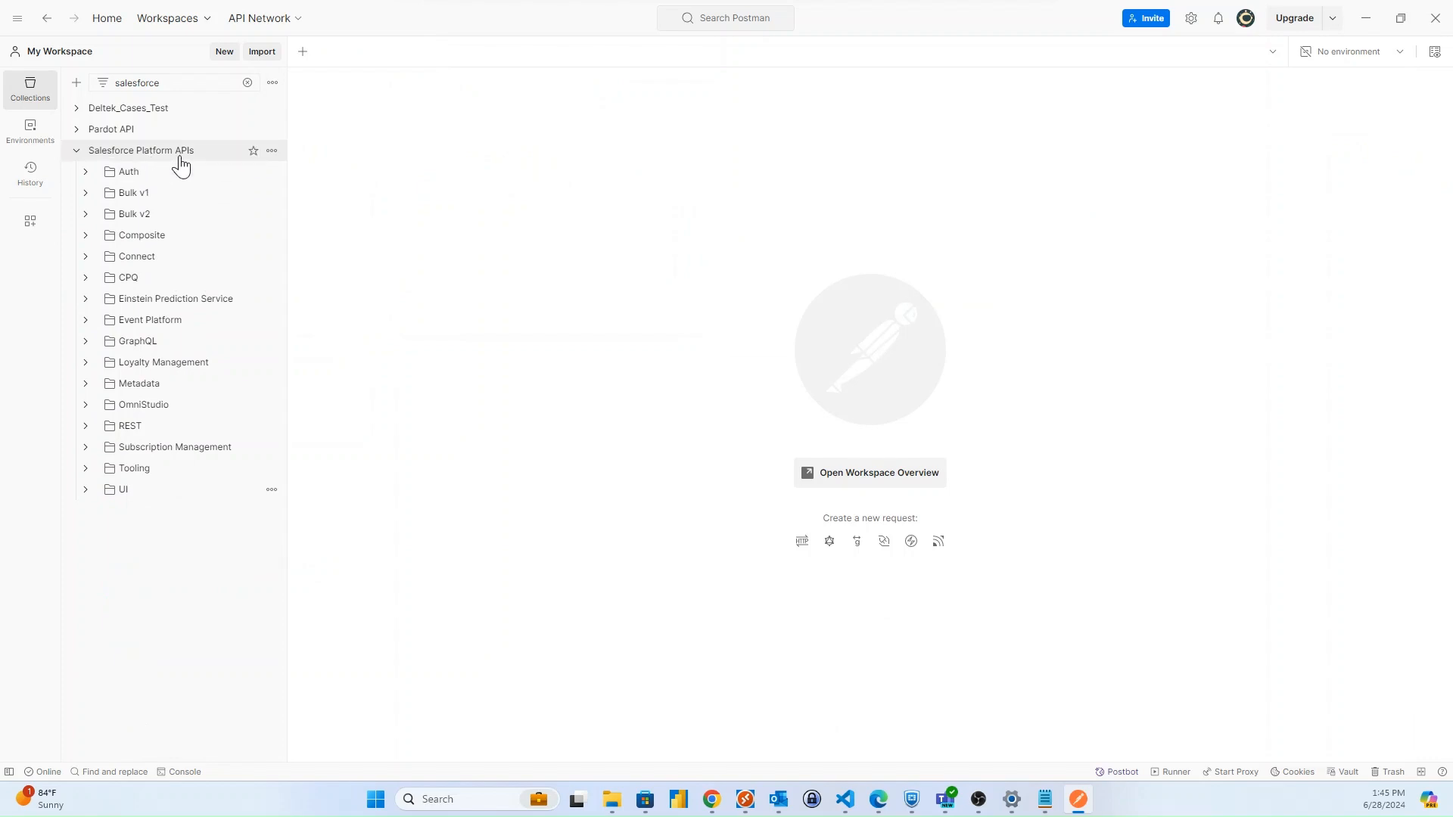
left_click(86, 172)
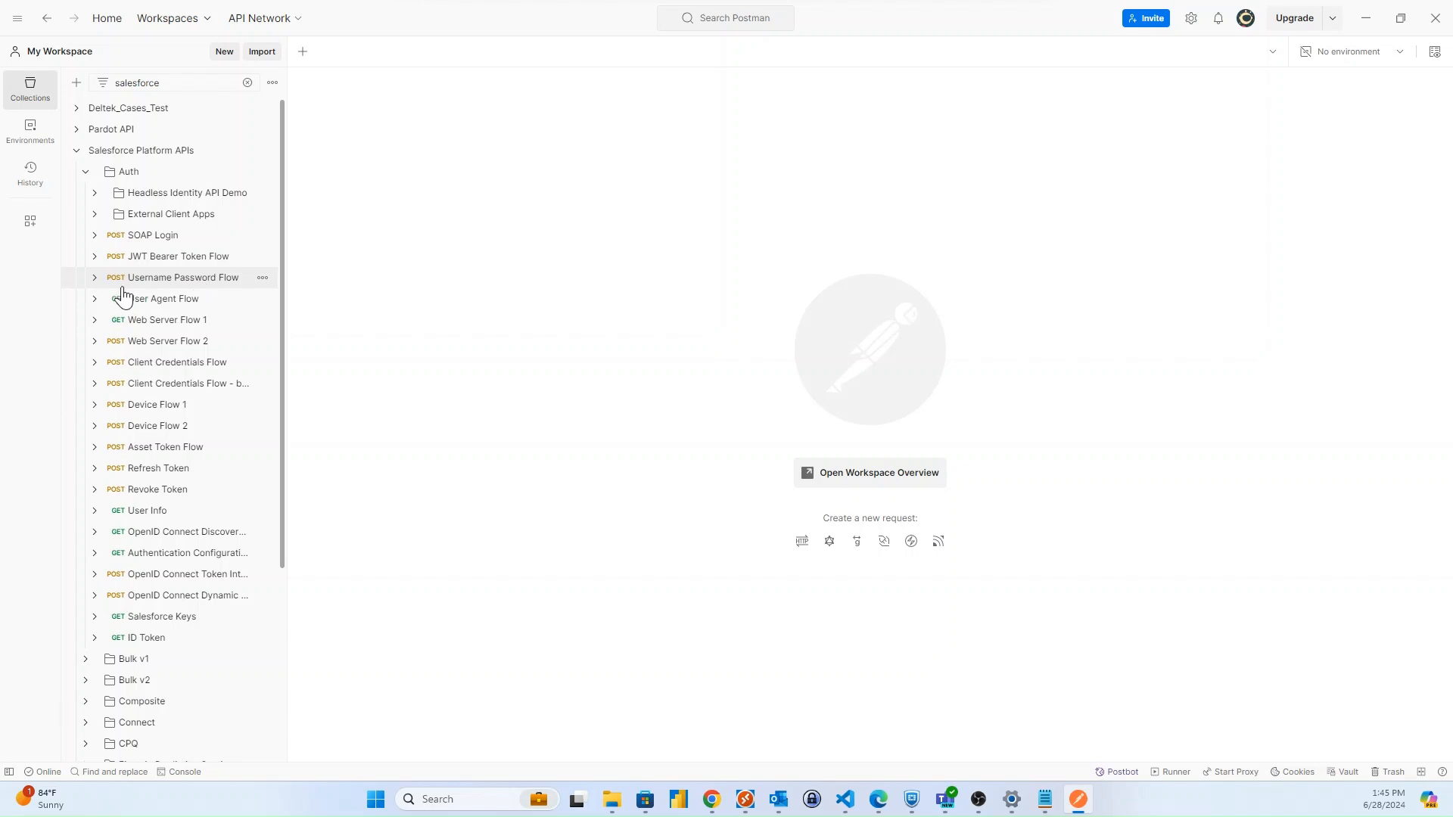
left_click(176, 280)
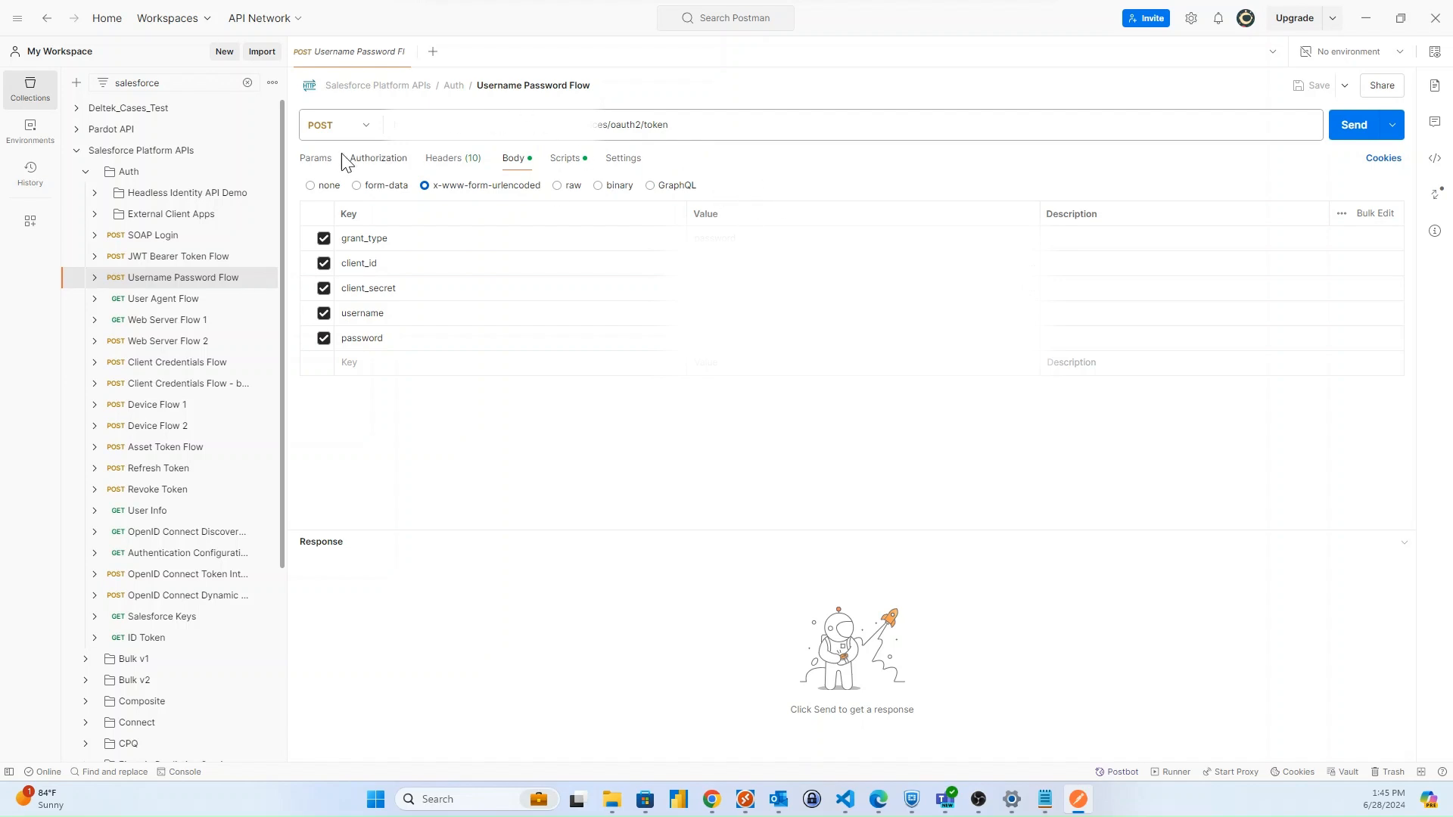
- Review the Username Password Flow request's parameters, authorization, headers and url-encoded body keys
left_click(314, 164)
left_click(377, 159)
left_click(443, 159)
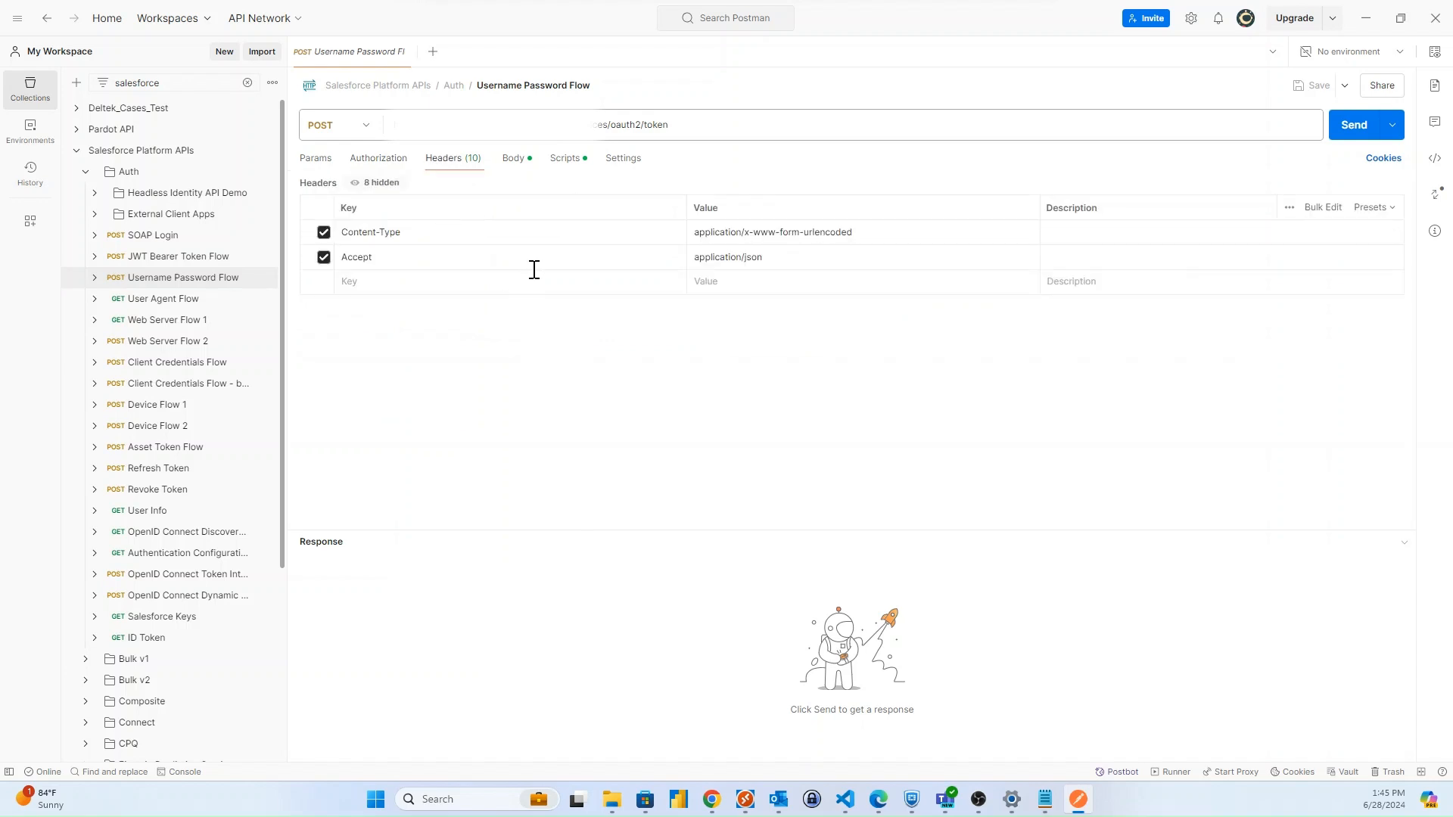
left_click(514, 165)
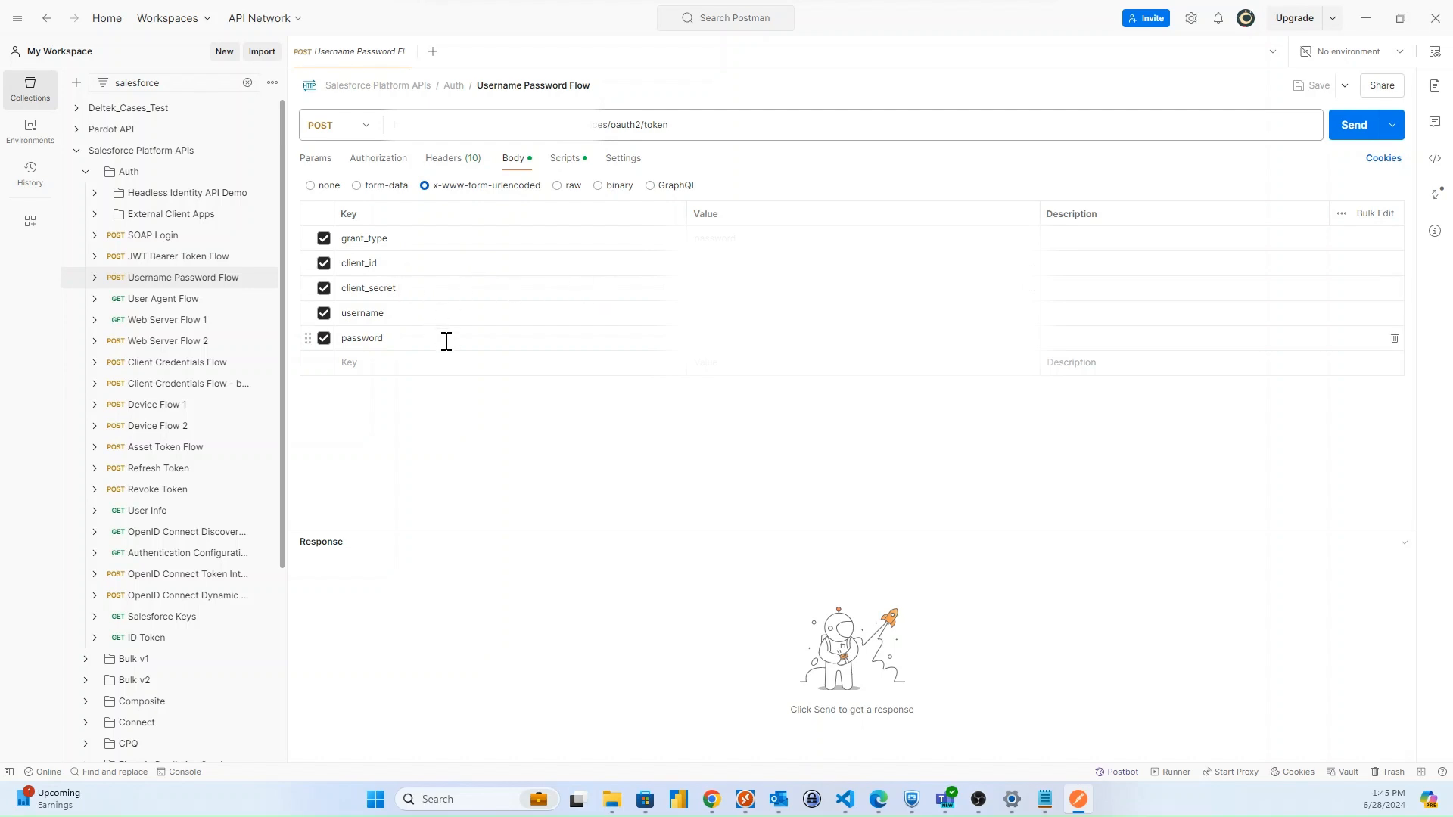
- Review the Username Password Flow request's post-response script and query parameters, then open its code snippet and the snippet language options
left_click(566, 158)
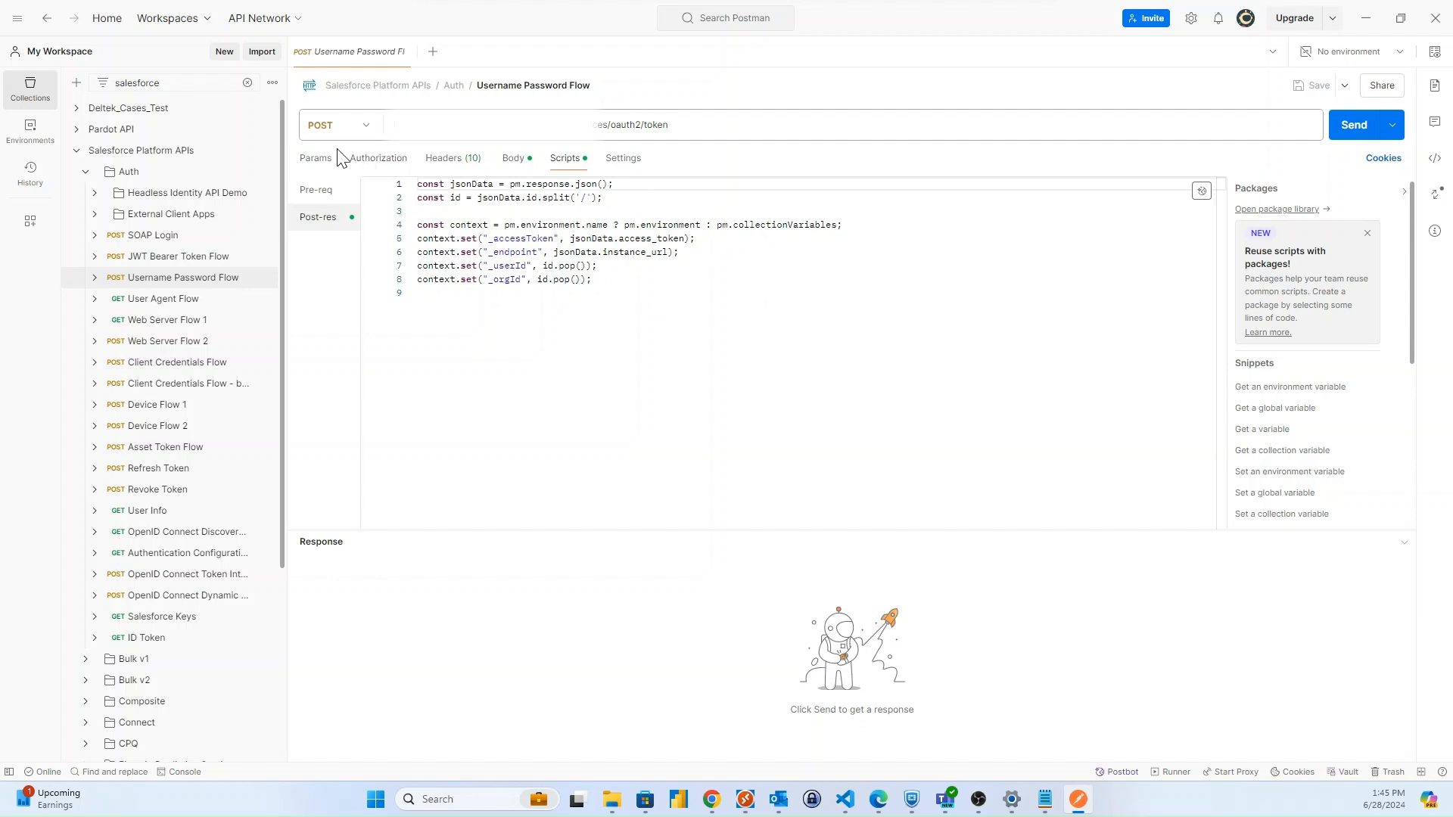
left_click(315, 162)
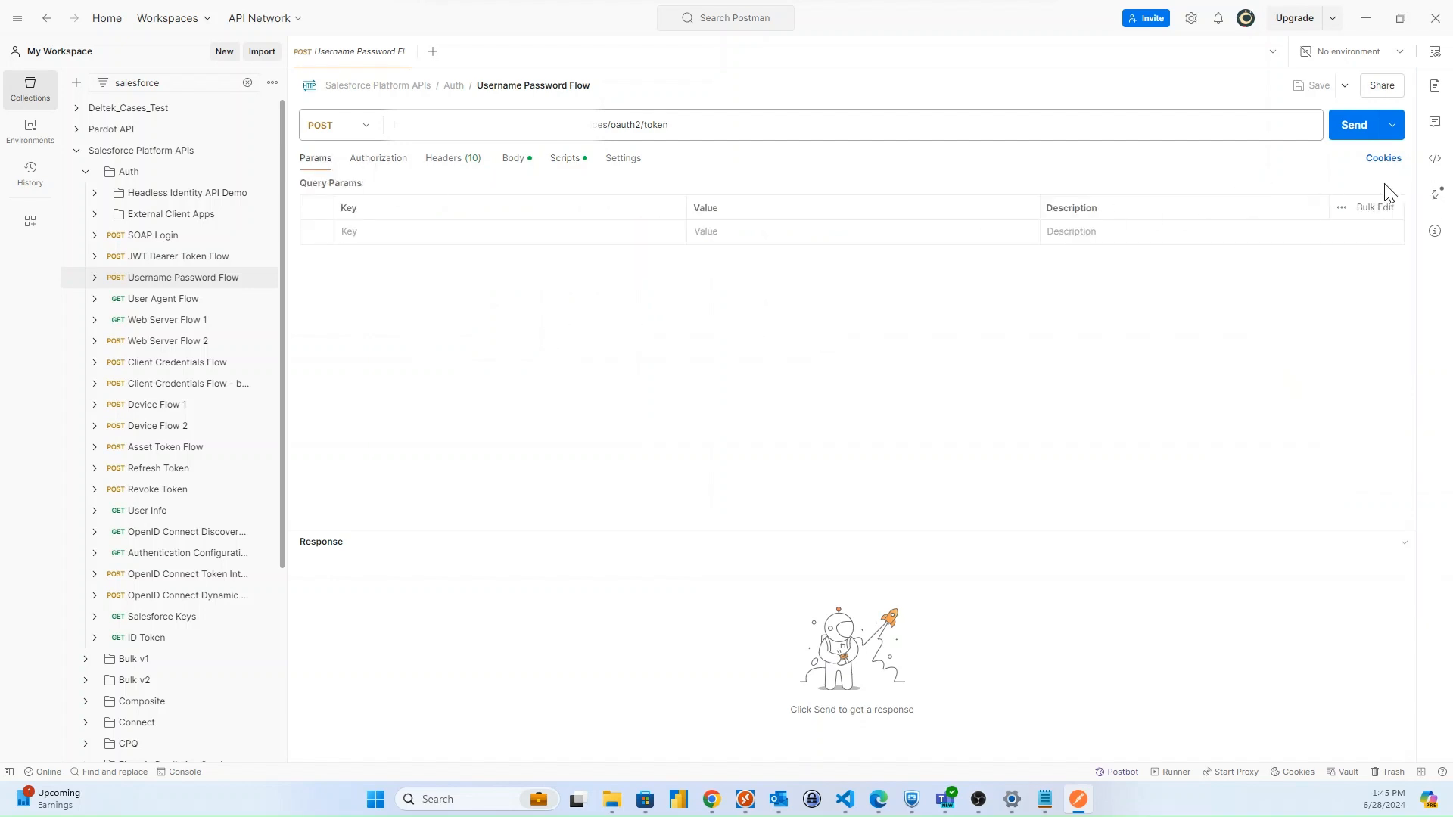
left_click(1434, 162)
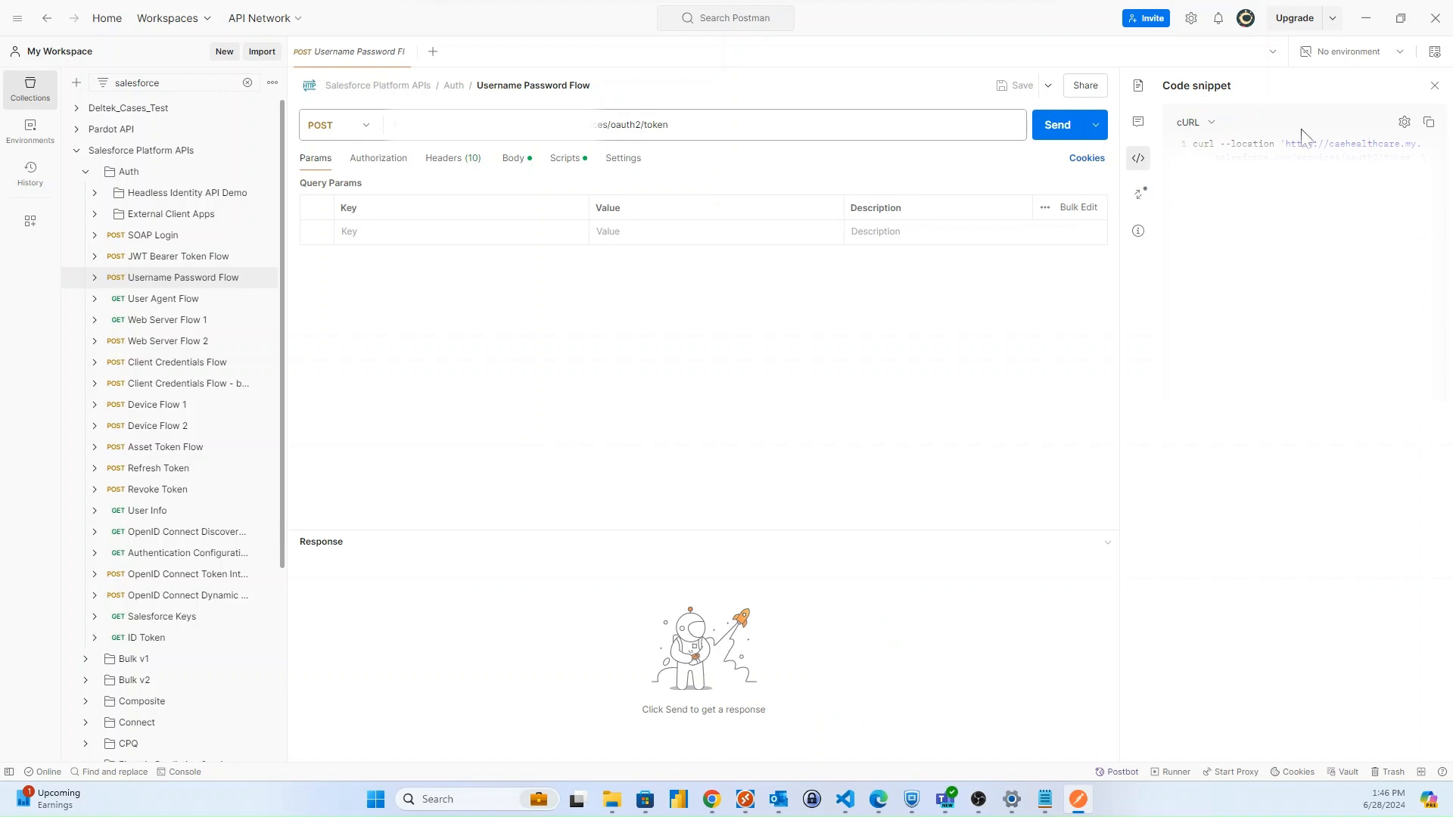
left_click(1211, 121)
left_click(1226, 302)
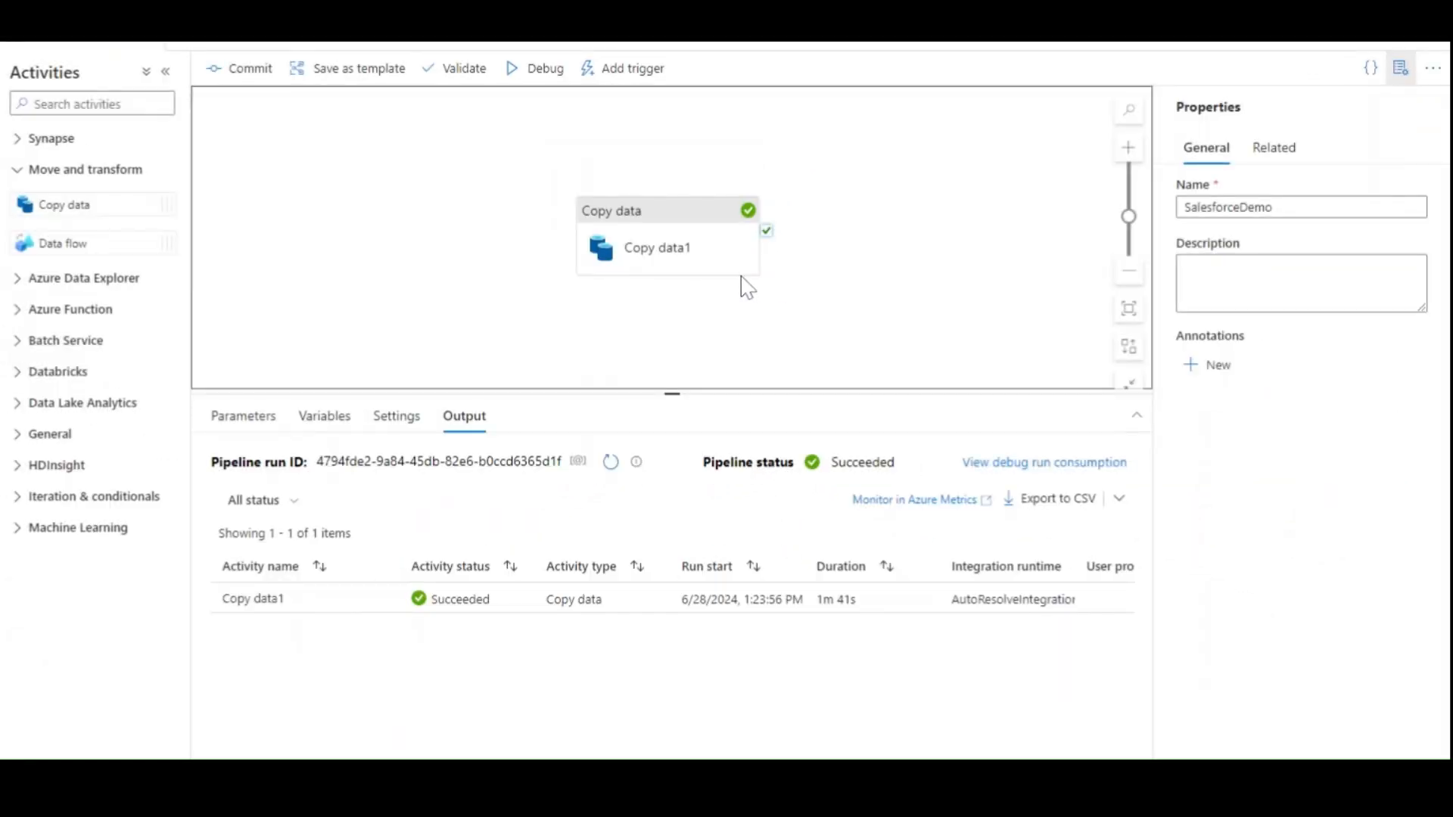
- Switch to the SalesforceDemo pipeline in Synapse, remove the Copy data1 activity and add a Web activity named Authenticate
left_click(662, 219)
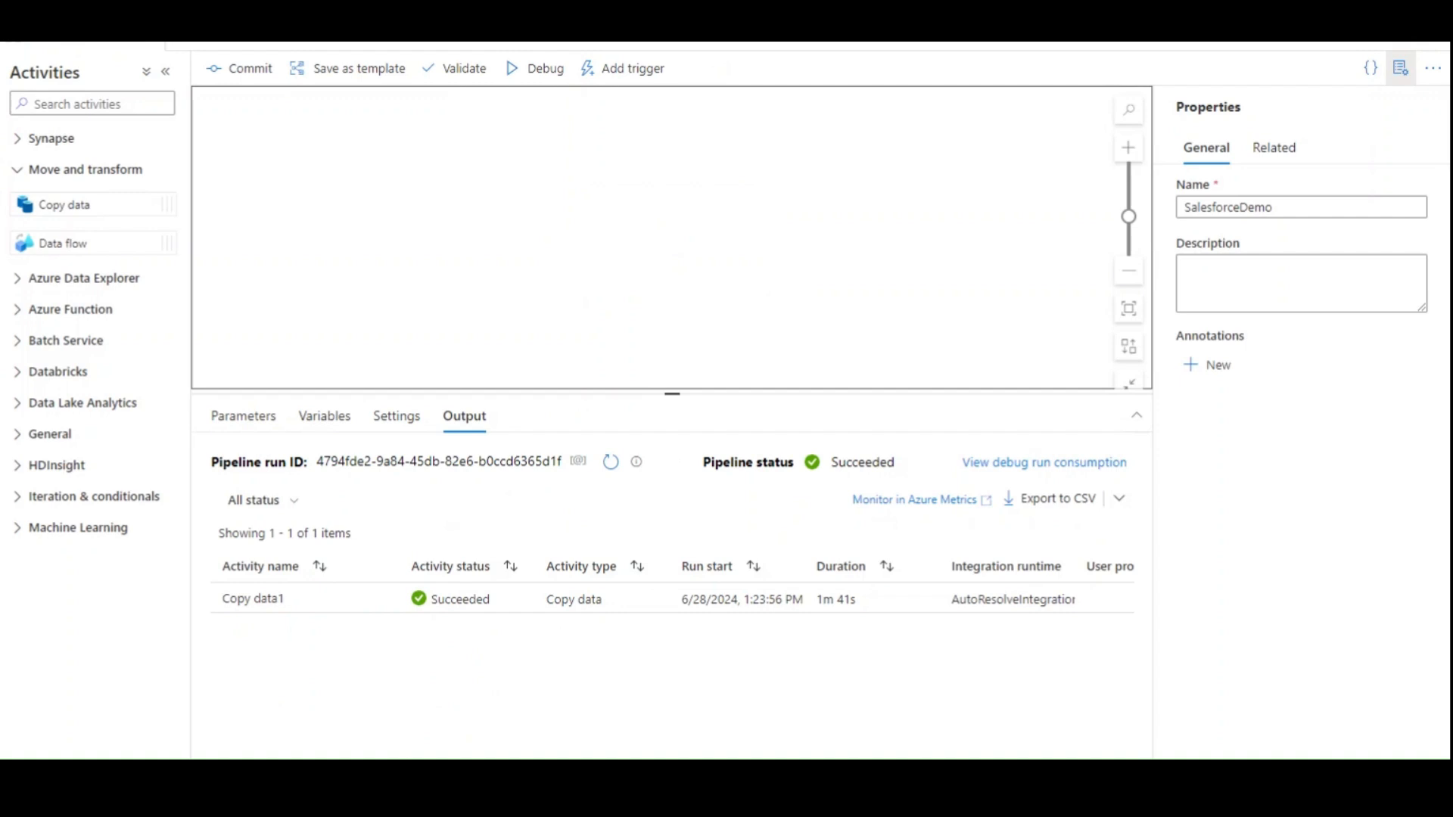
left_click(13, 175)
left_click(92, 104)
type("web")
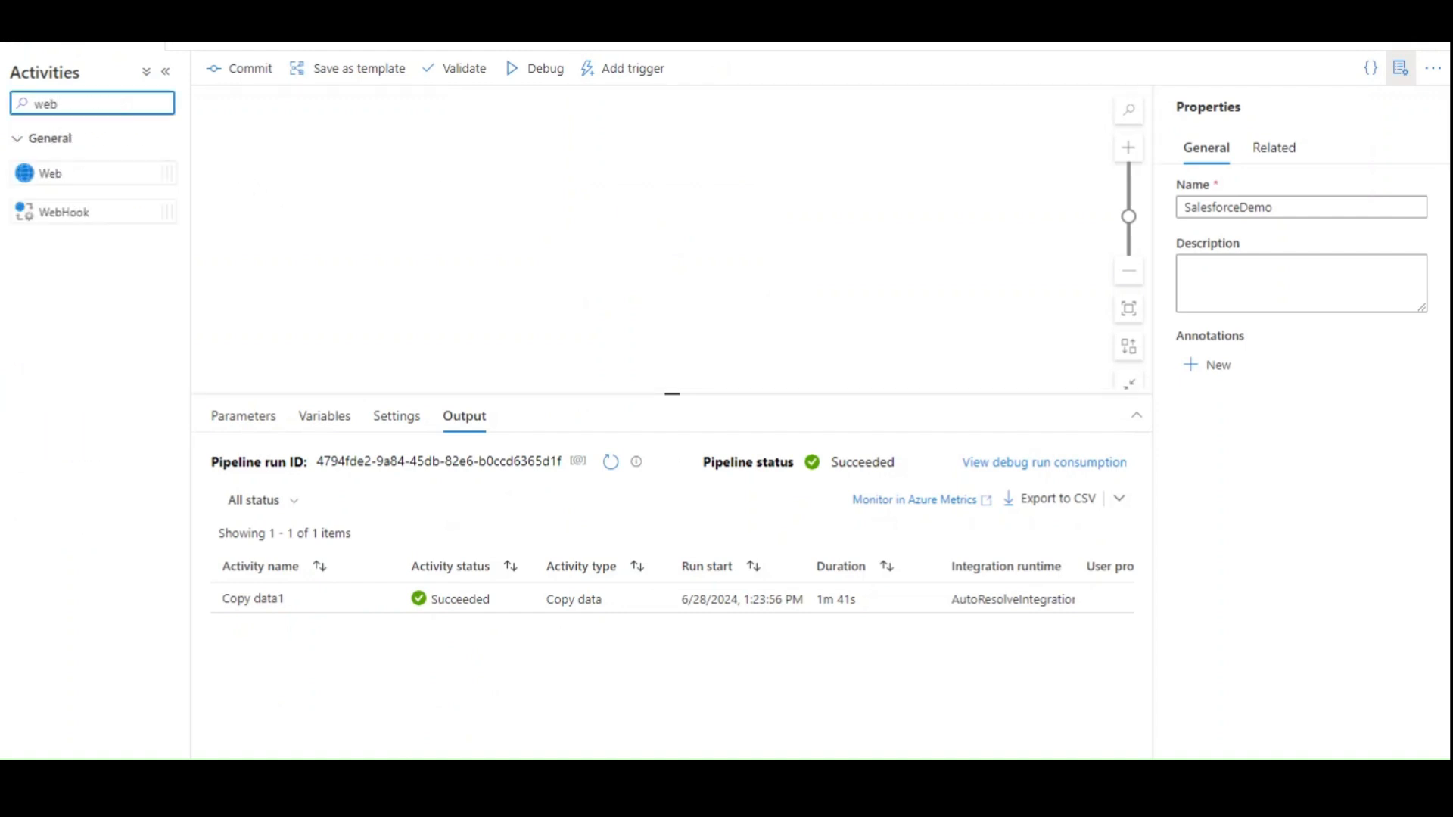
left_click_drag(107, 168, 366, 194)
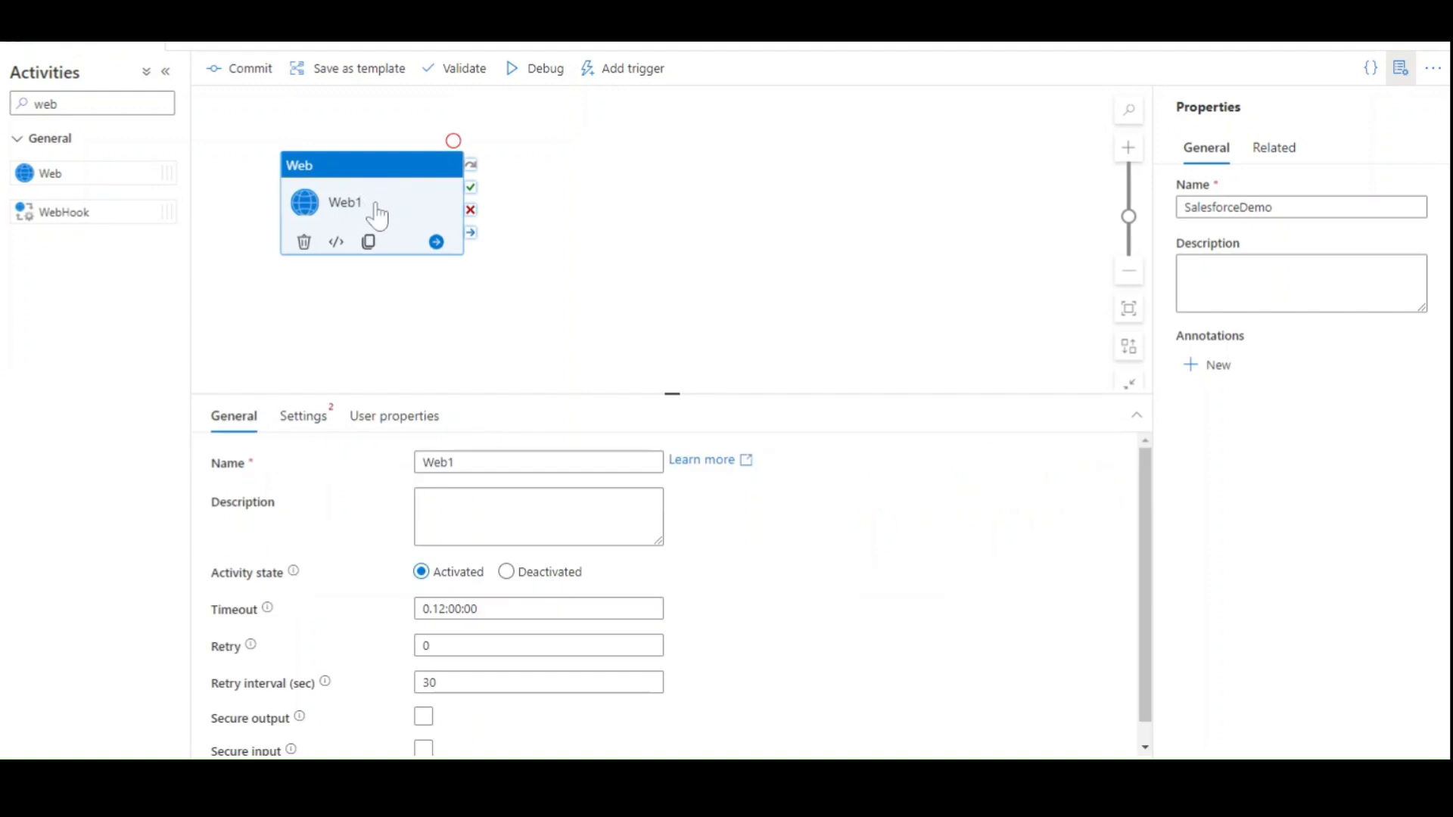
double_click(442, 463)
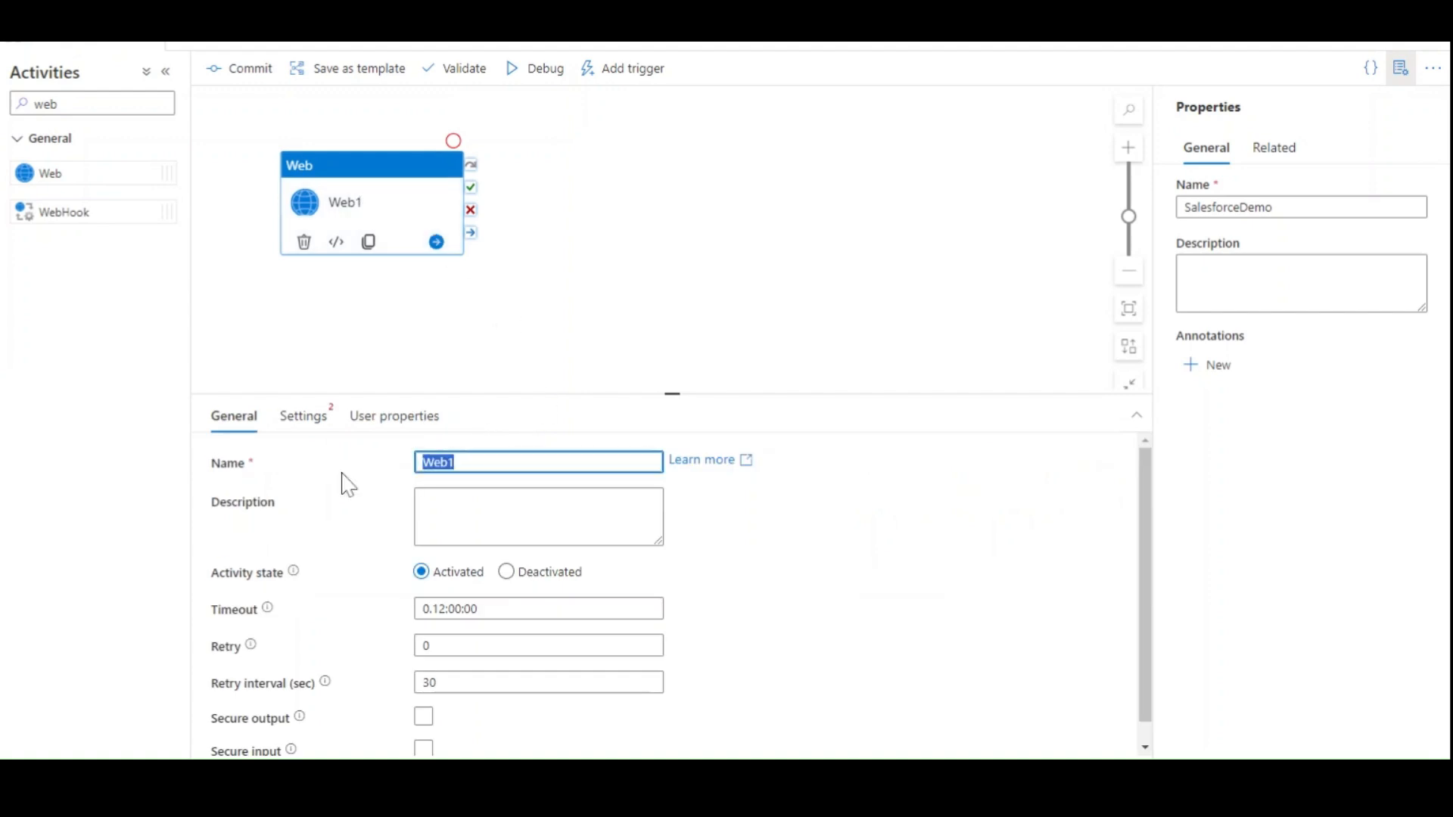
type("Authenticate")
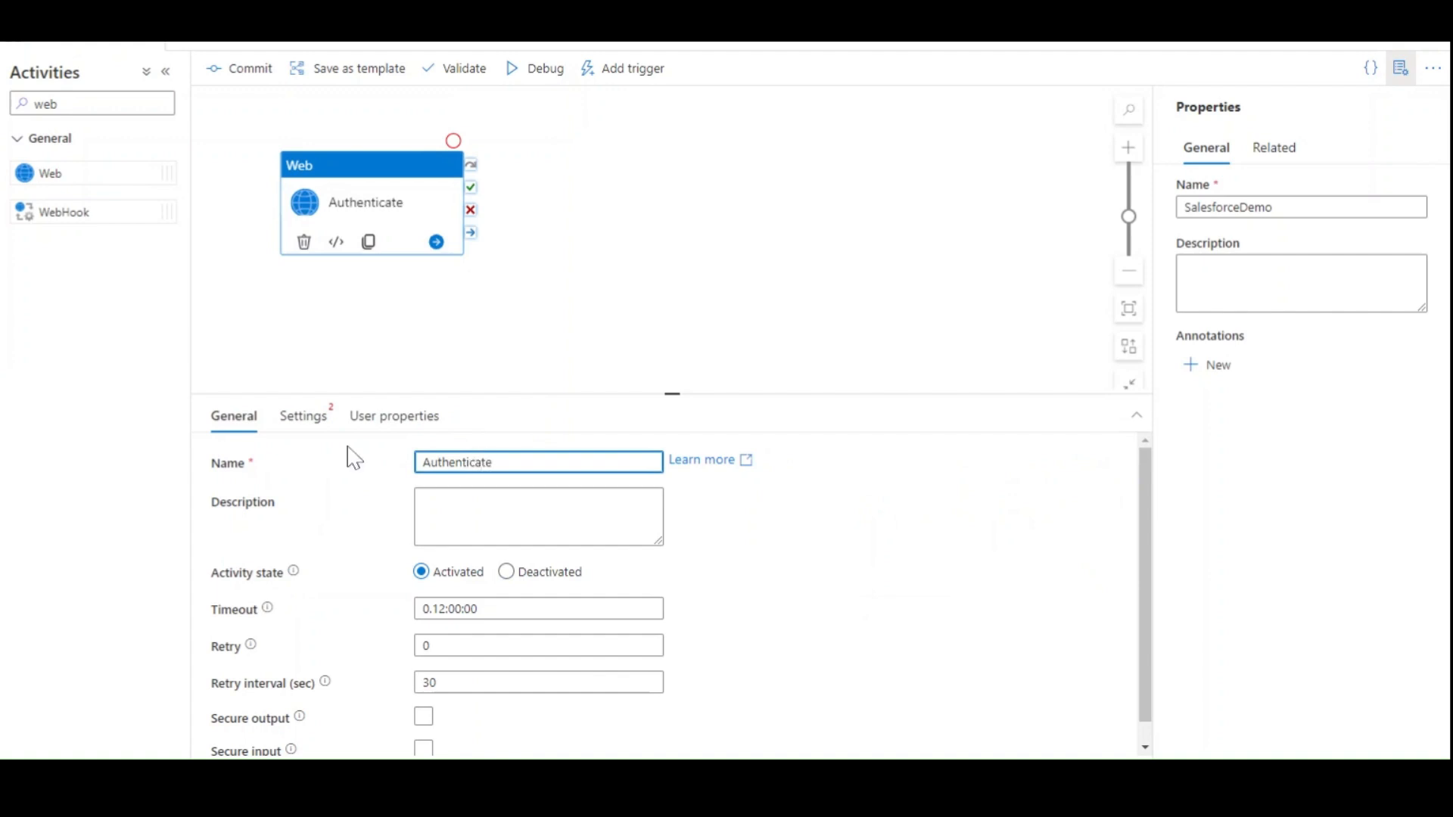
- Set the Authenticate activity's URL to the Salesforce services/oauth2/token endpoint with method POST, and fill in the body with the client secret and password credentials
left_click(303, 417)
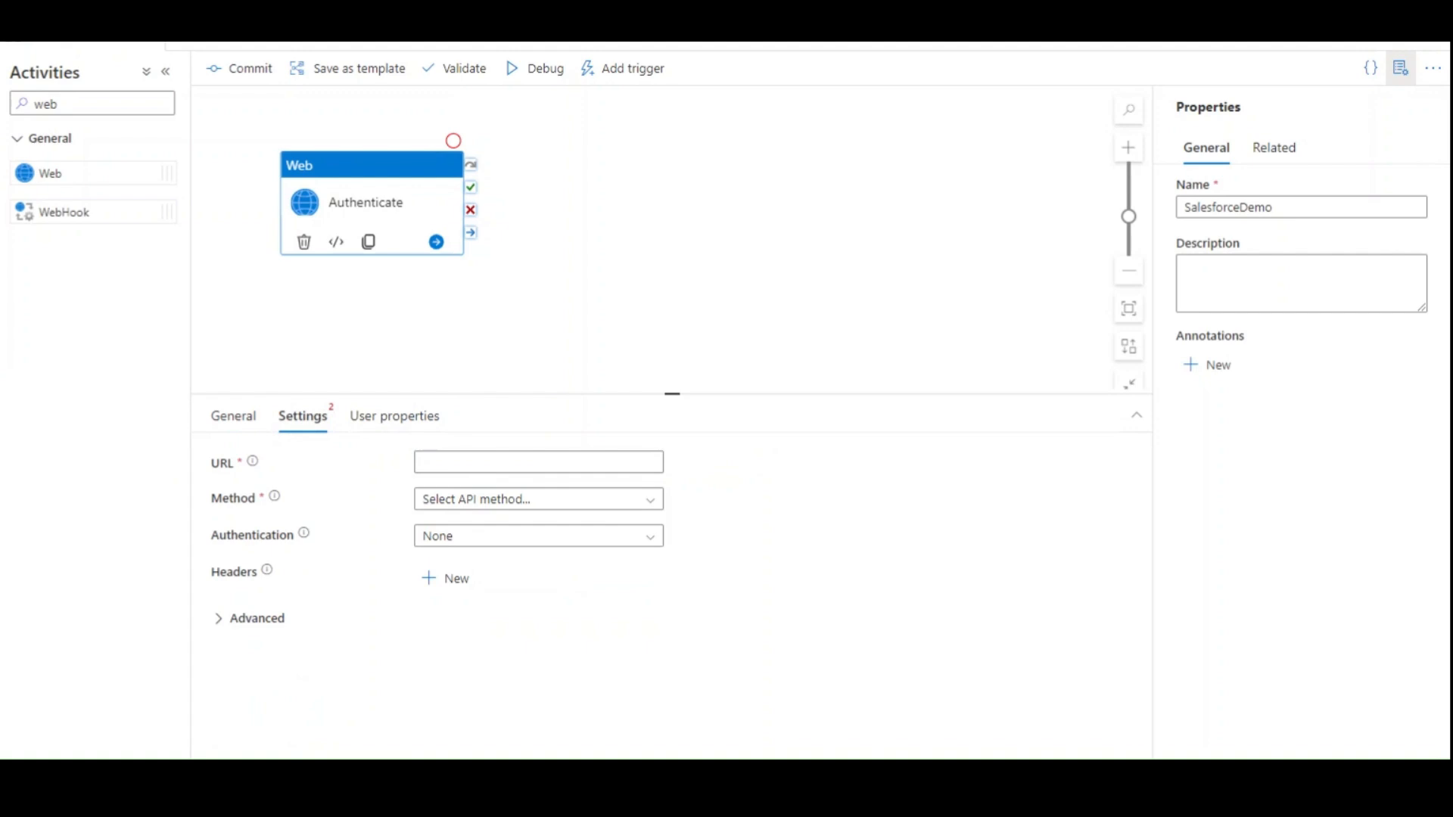
left_click(529, 463)
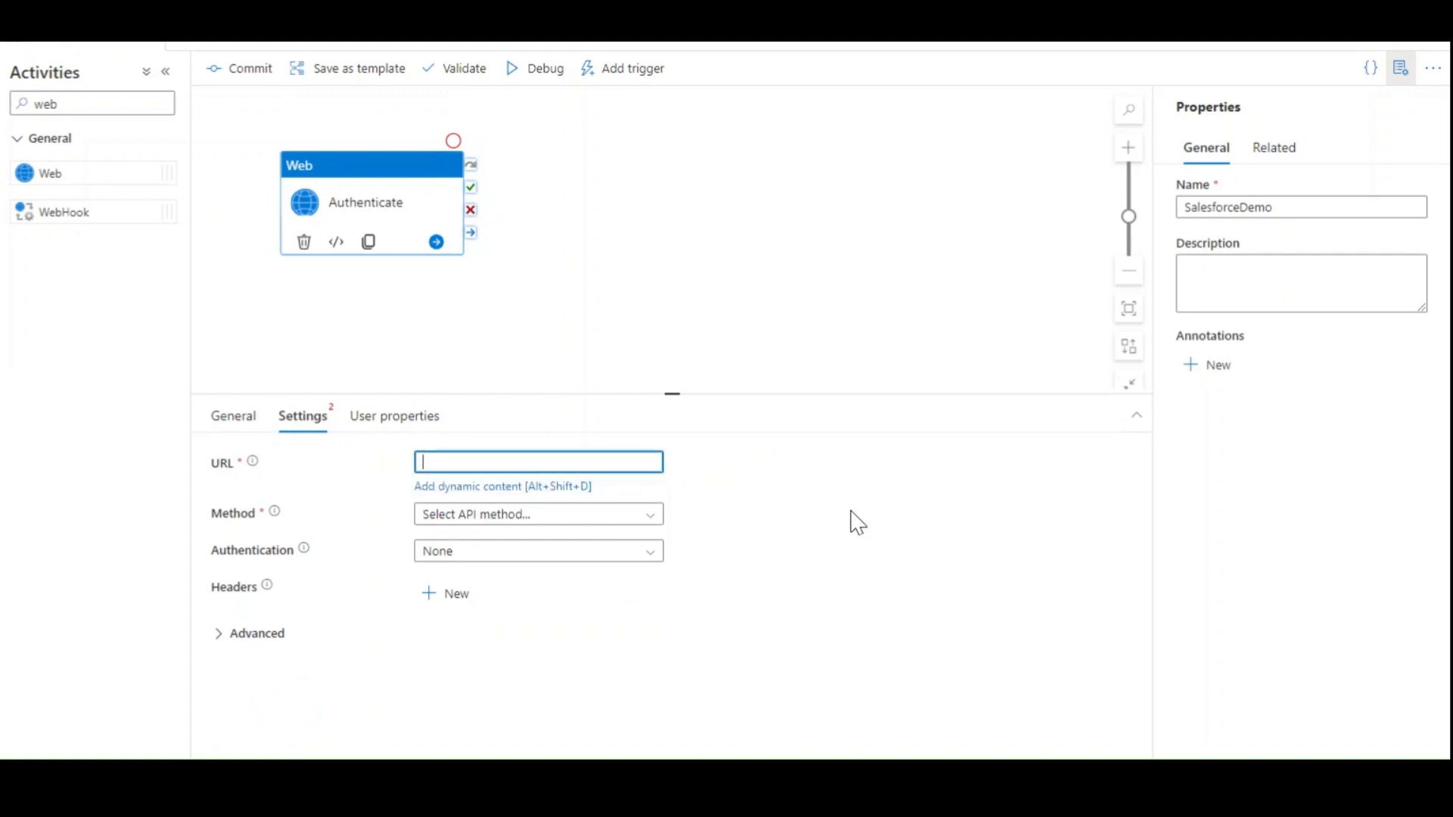
key("ctrl+v")
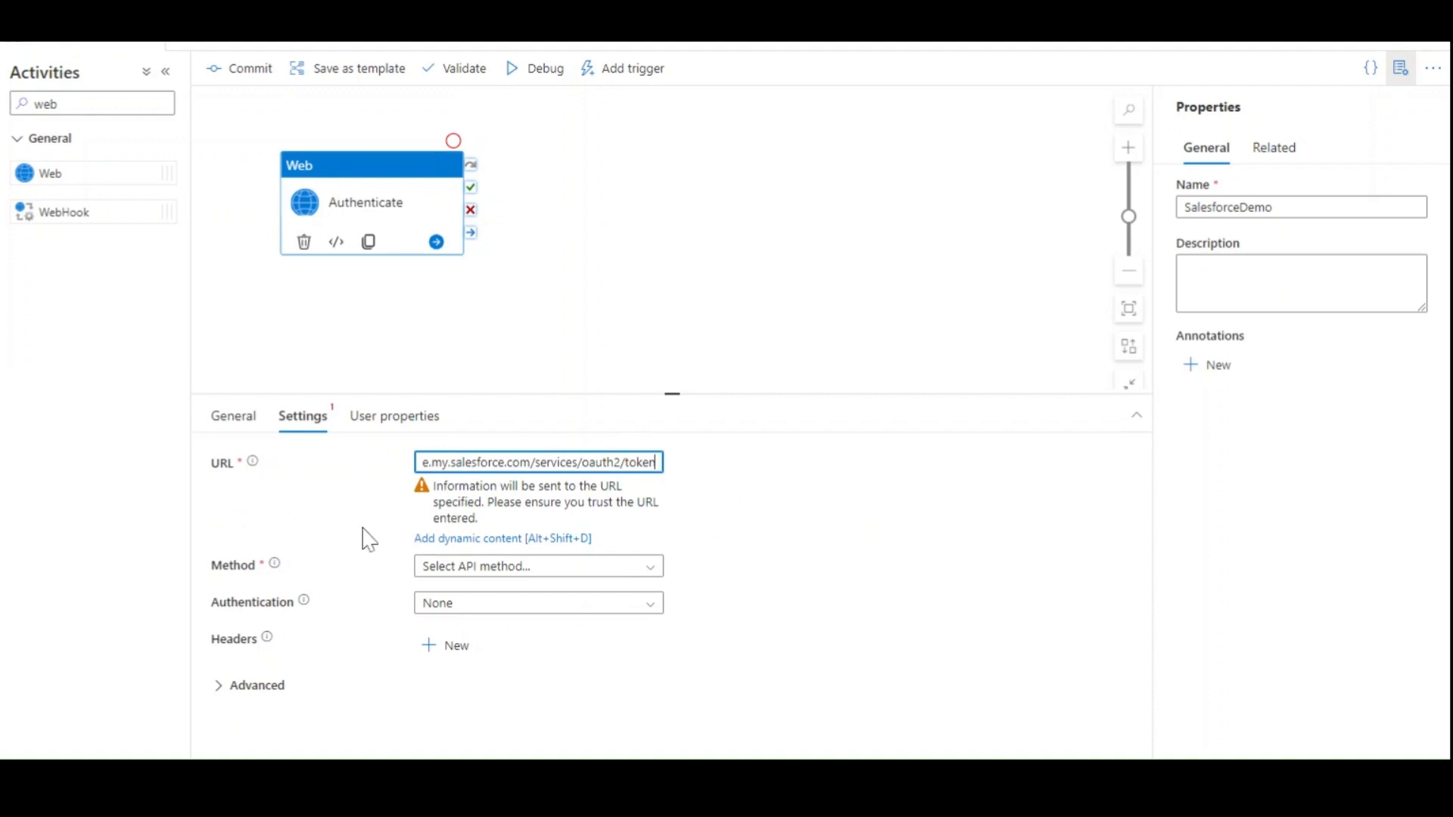
left_click(470, 569)
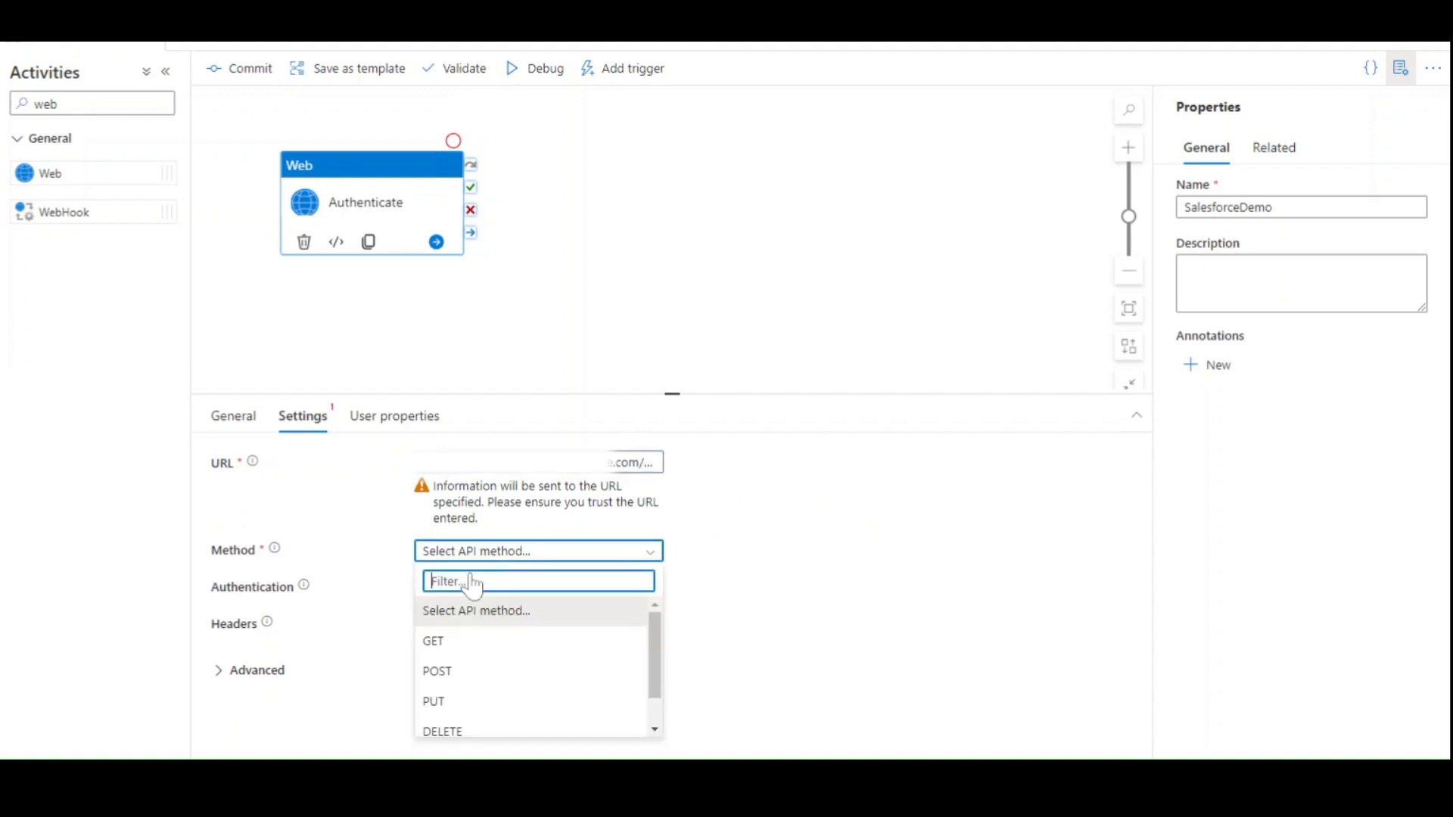
left_click(502, 671)
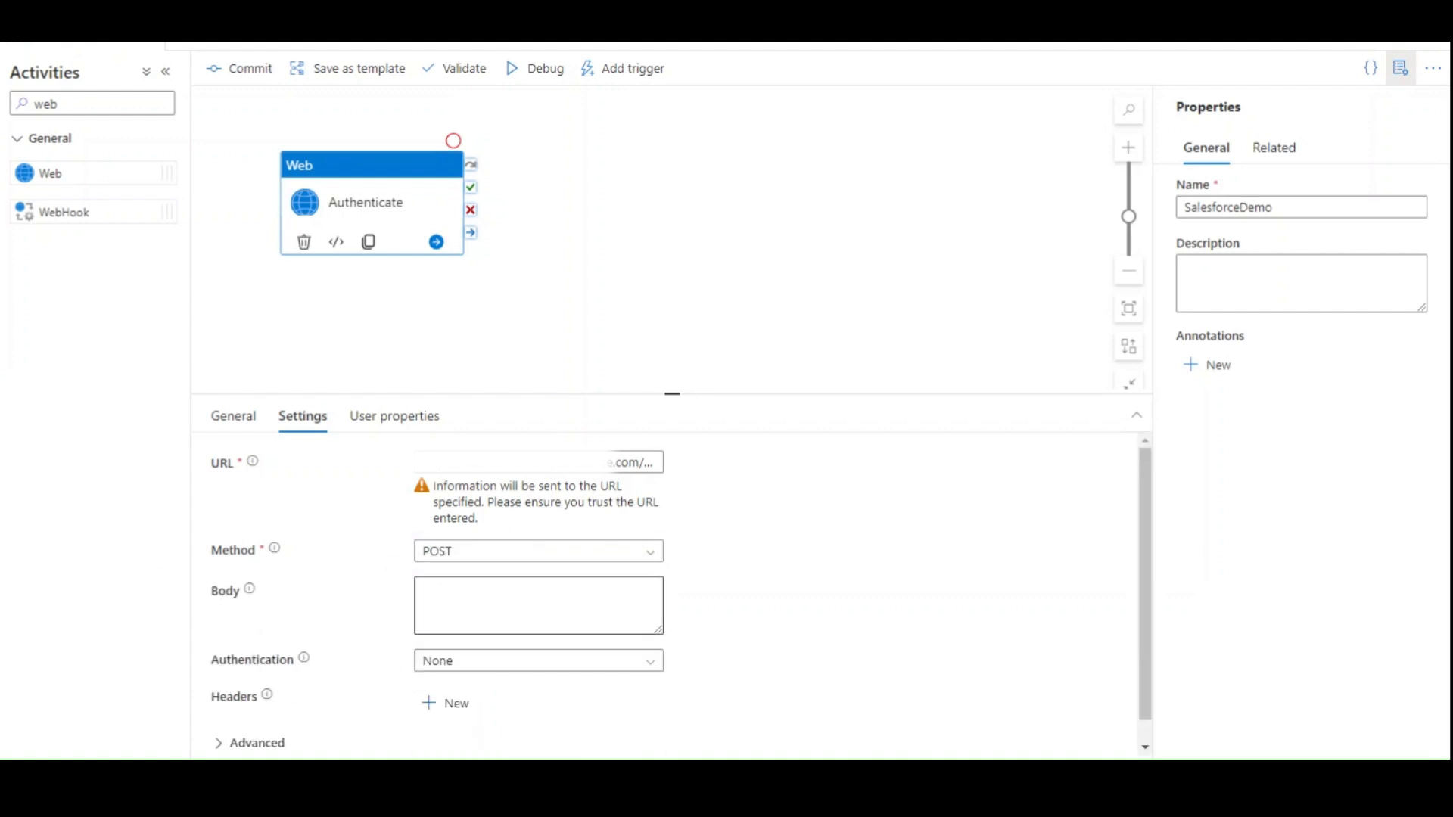
left_click(427, 617)
left_click(757, 606)
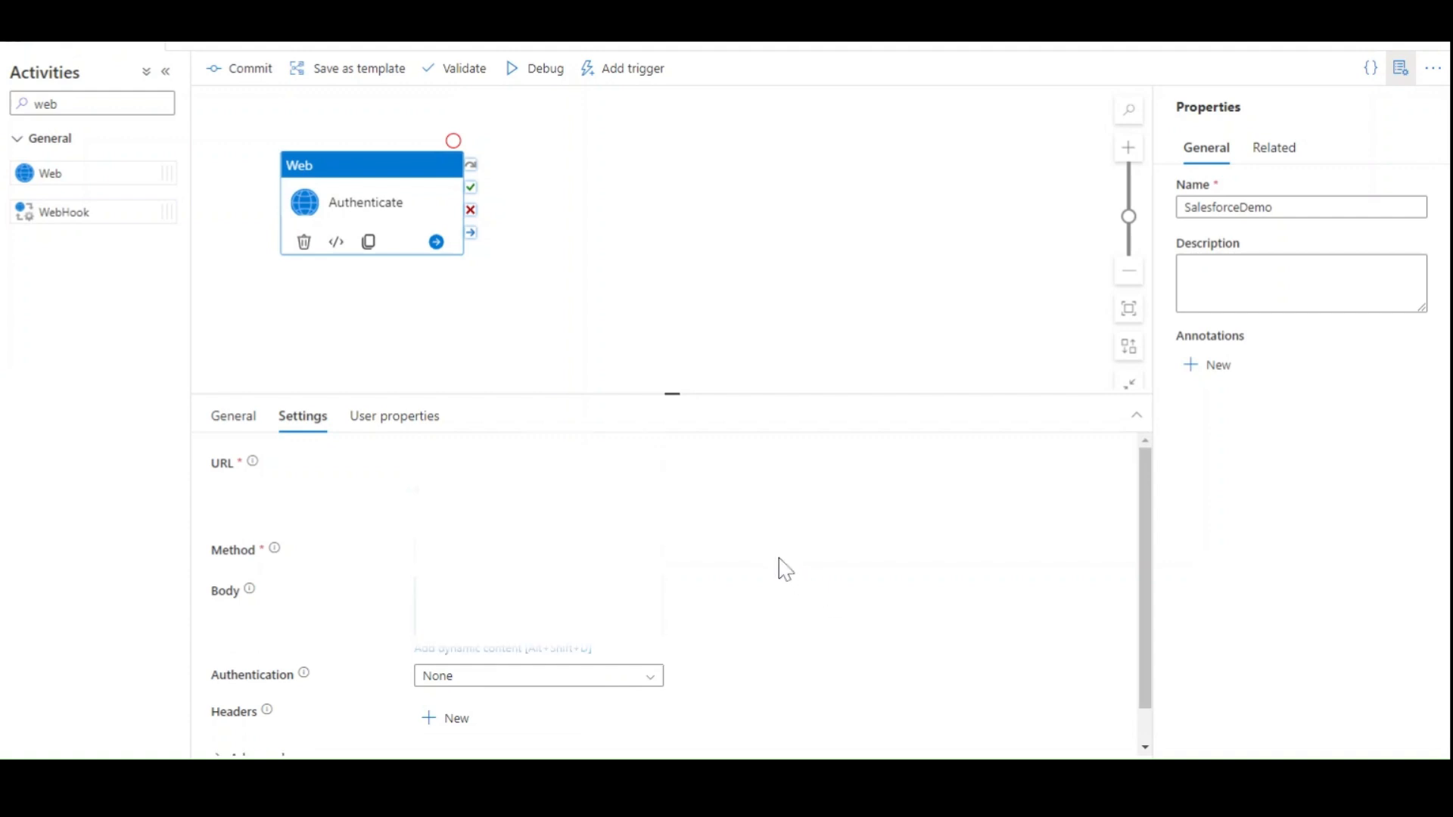
- Add headers to Authenticate: Content-Type application/x-www-form-urlencoded, Accept application/json, Cookie with the browser cookie value, and Content-Length 284
scroll(779, 568, "down", 1)
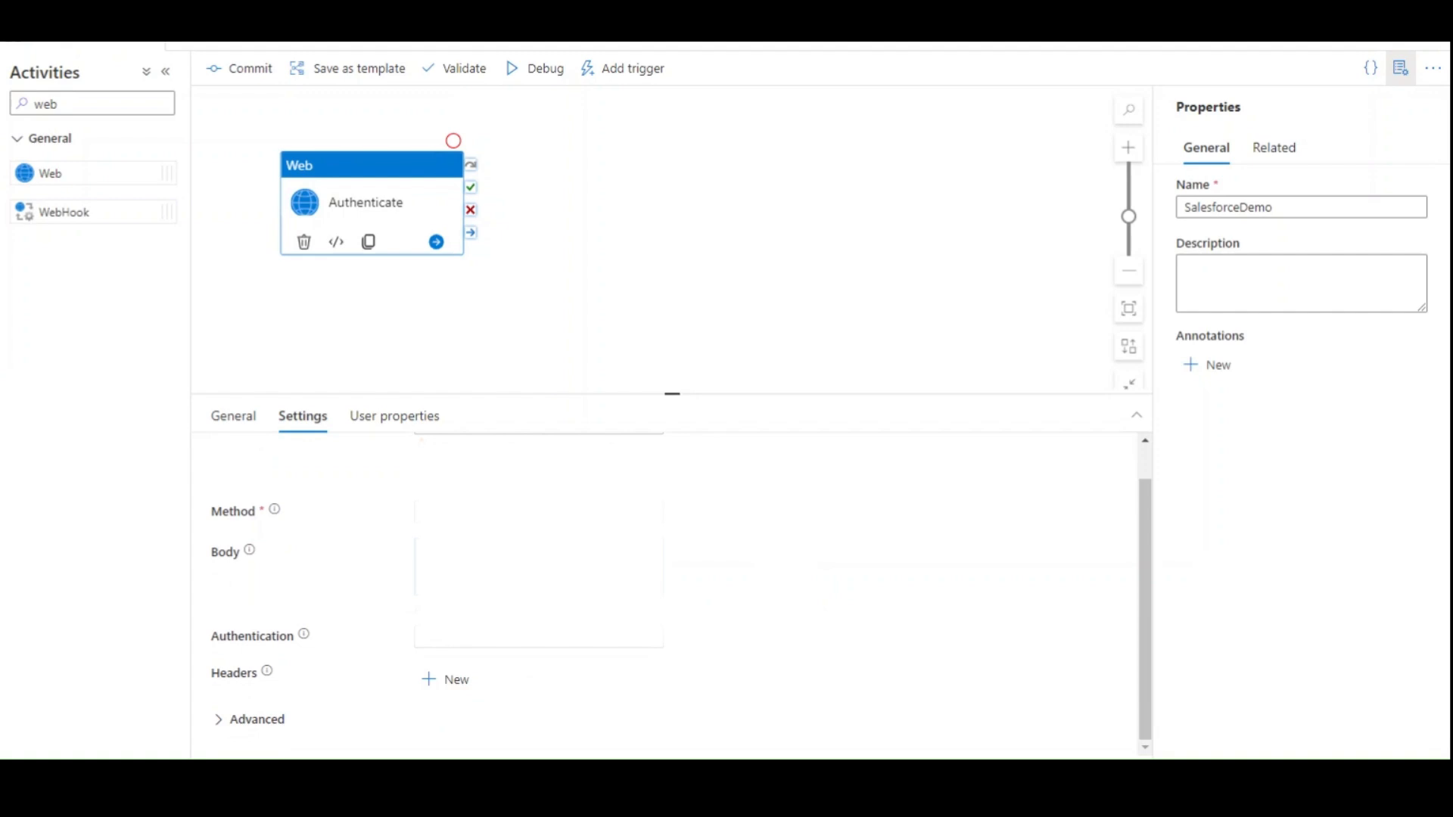
left_click(445, 679)
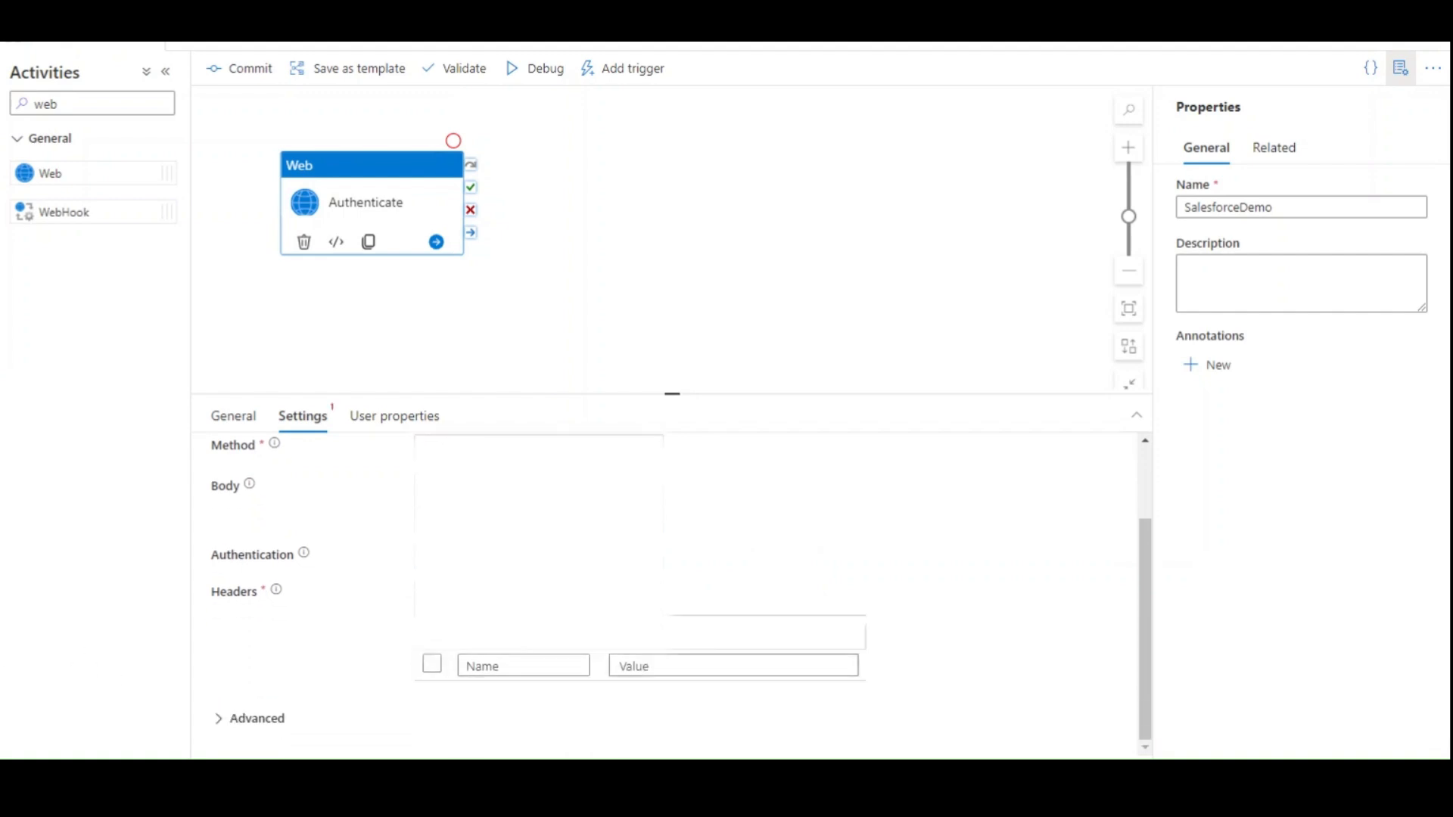
left_click(444, 595)
left_click(444, 594)
scroll(444, 594, "down", 1)
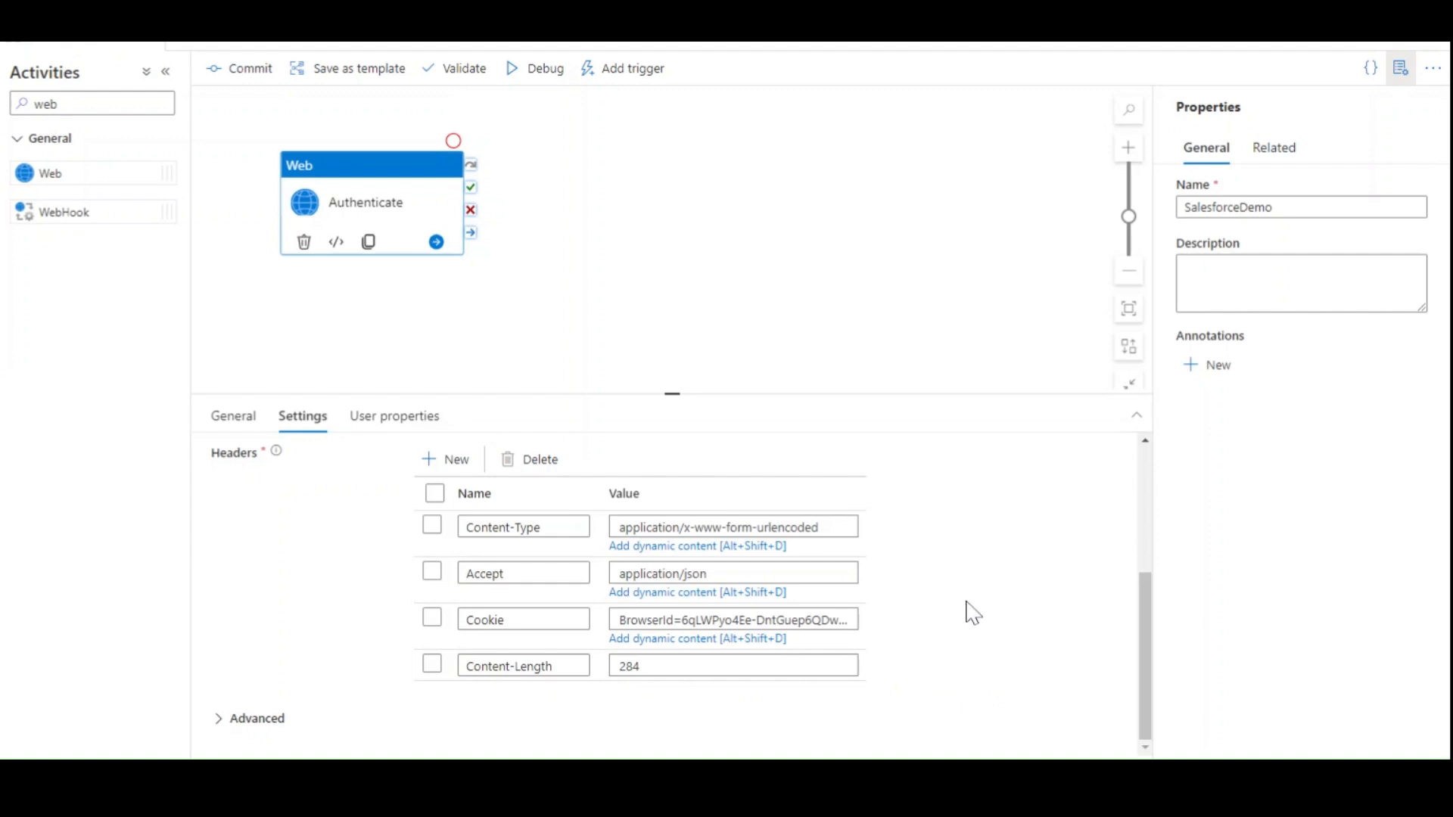
scroll(980, 613, "up", 3)
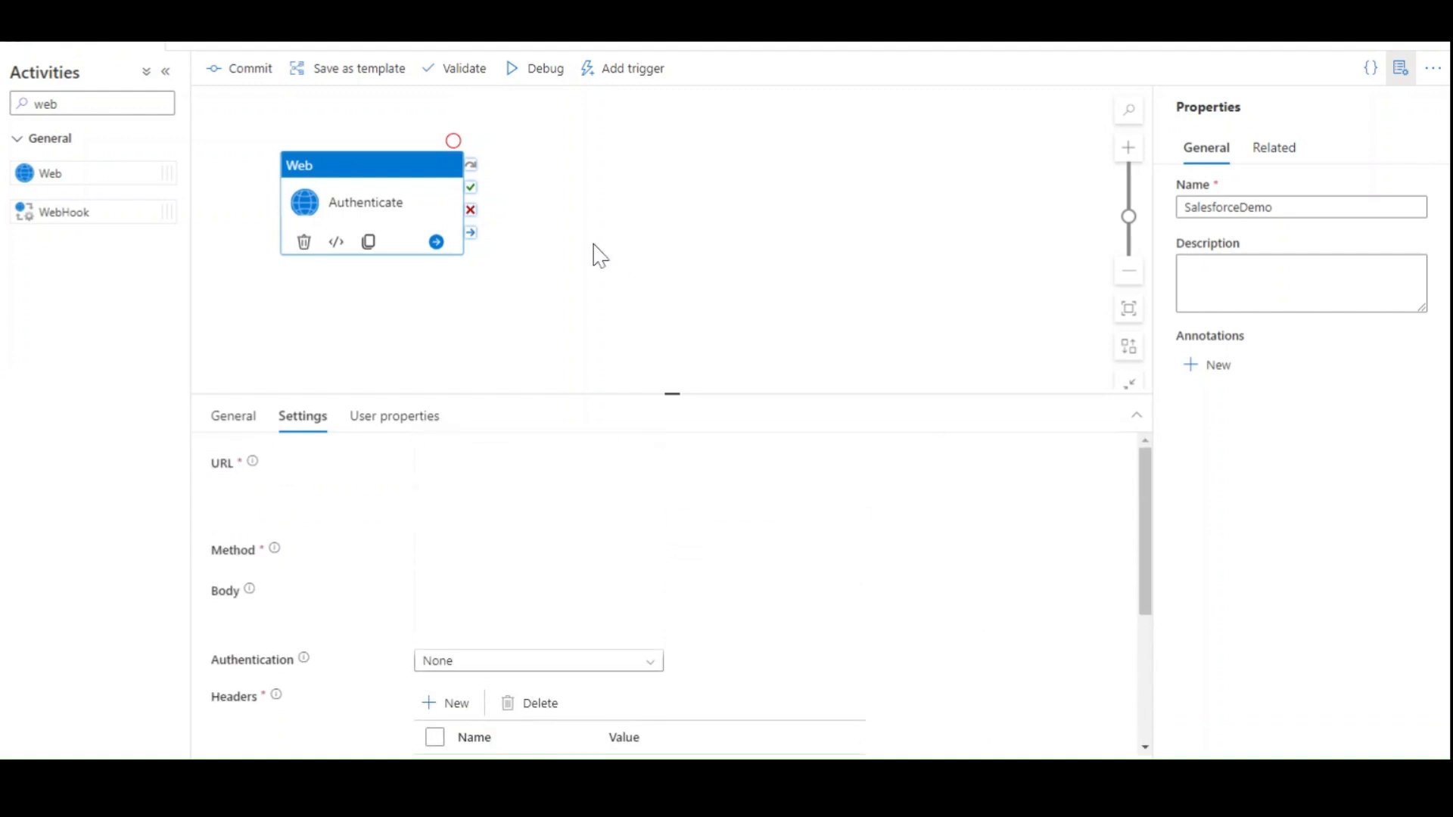
- Run the pipeline in debug mode and check the access_token entry in the Authenticate activity's output
left_click(532, 76)
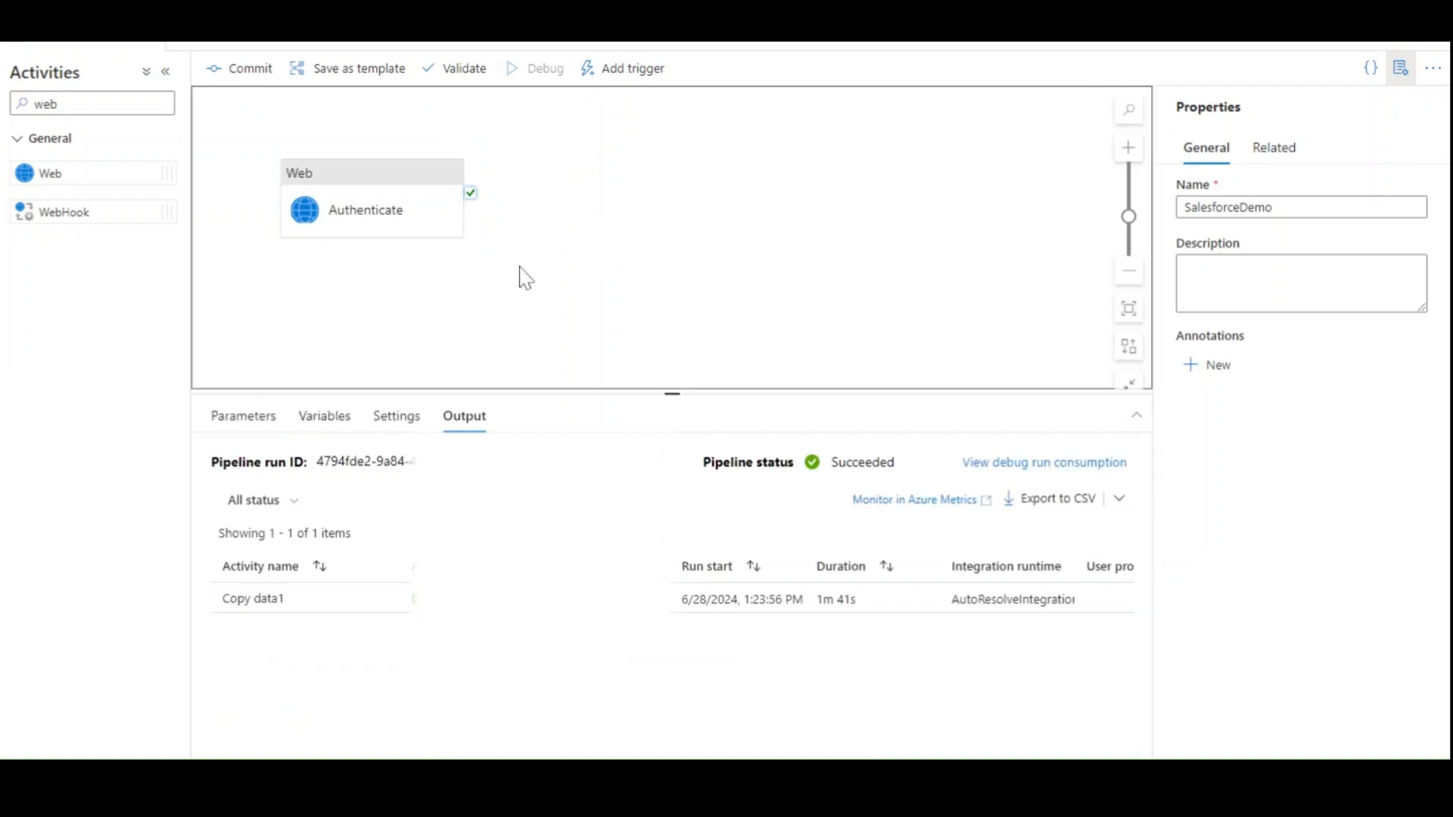
left_click(612, 462)
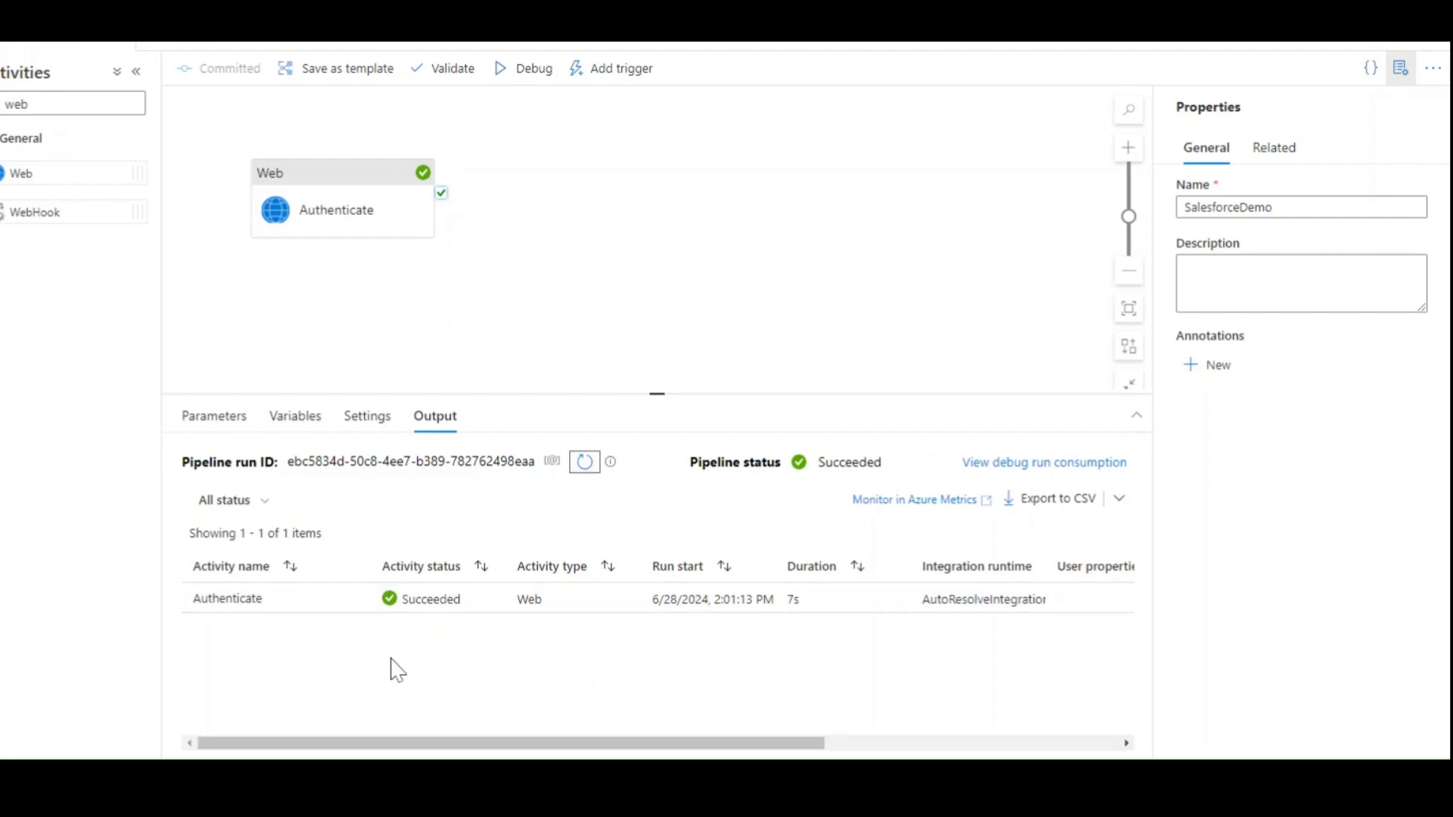
left_click(354, 605)
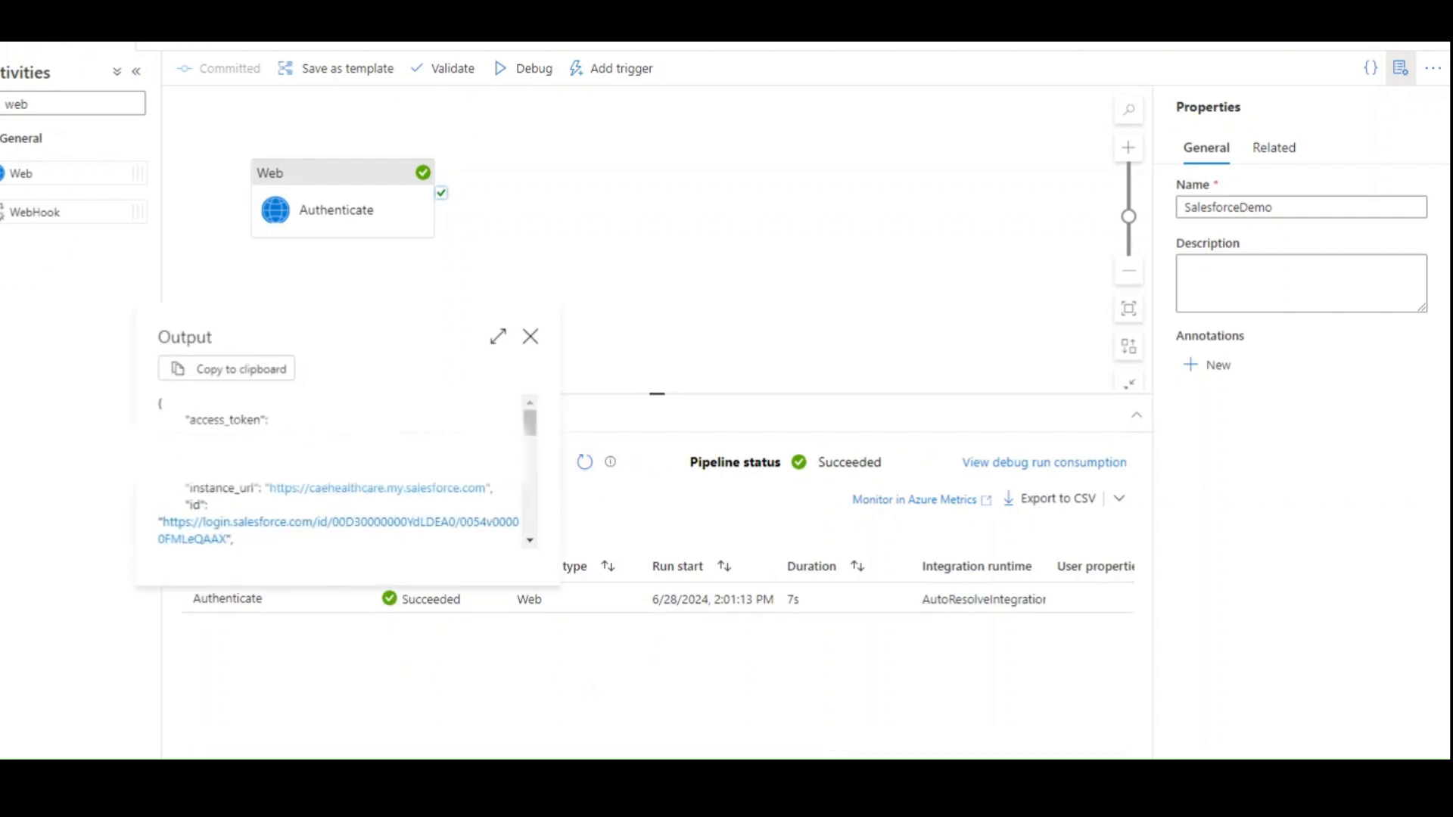
left_click_drag(190, 420, 247, 420)
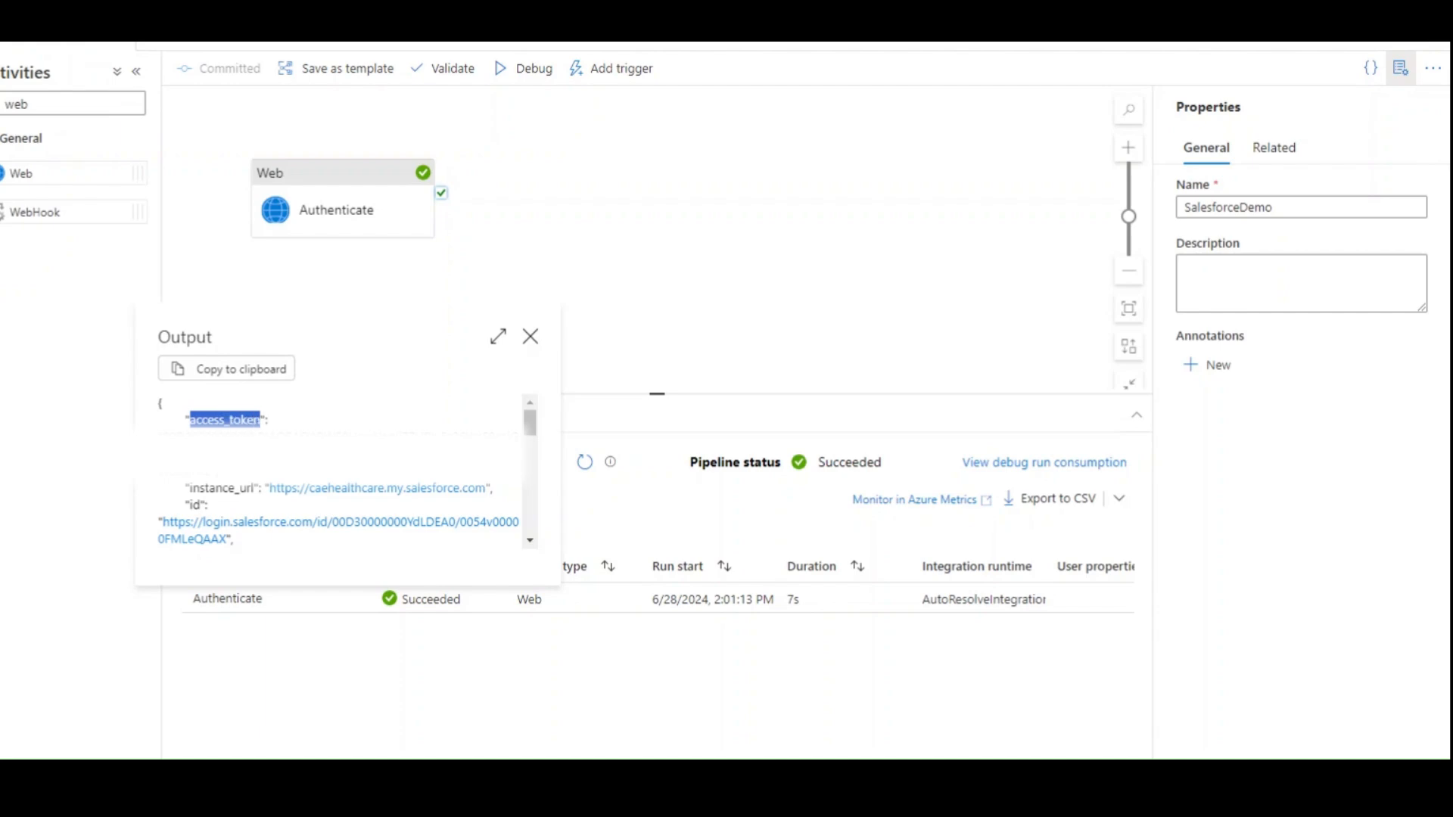
left_click(280, 426)
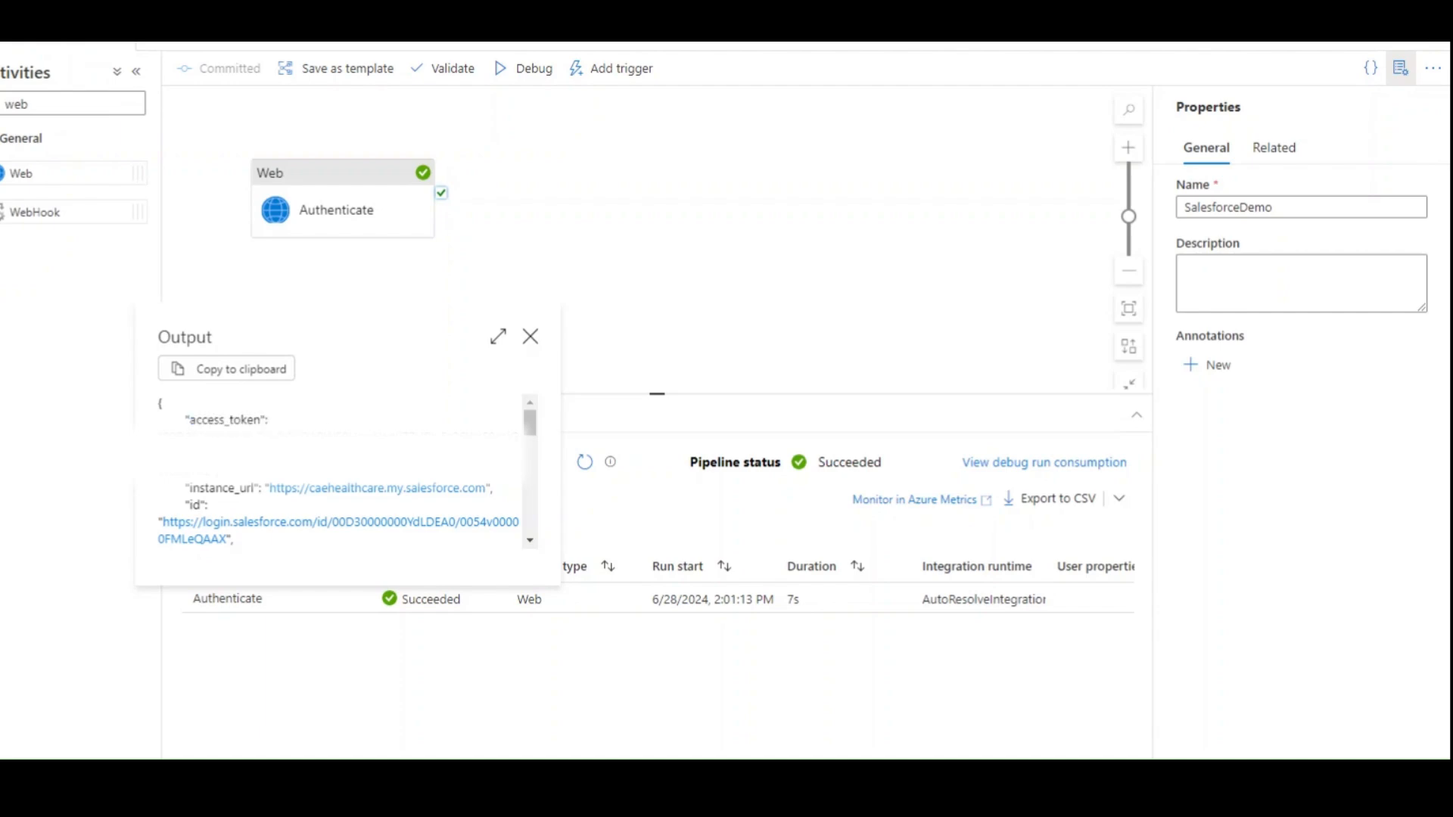
left_click(532, 342)
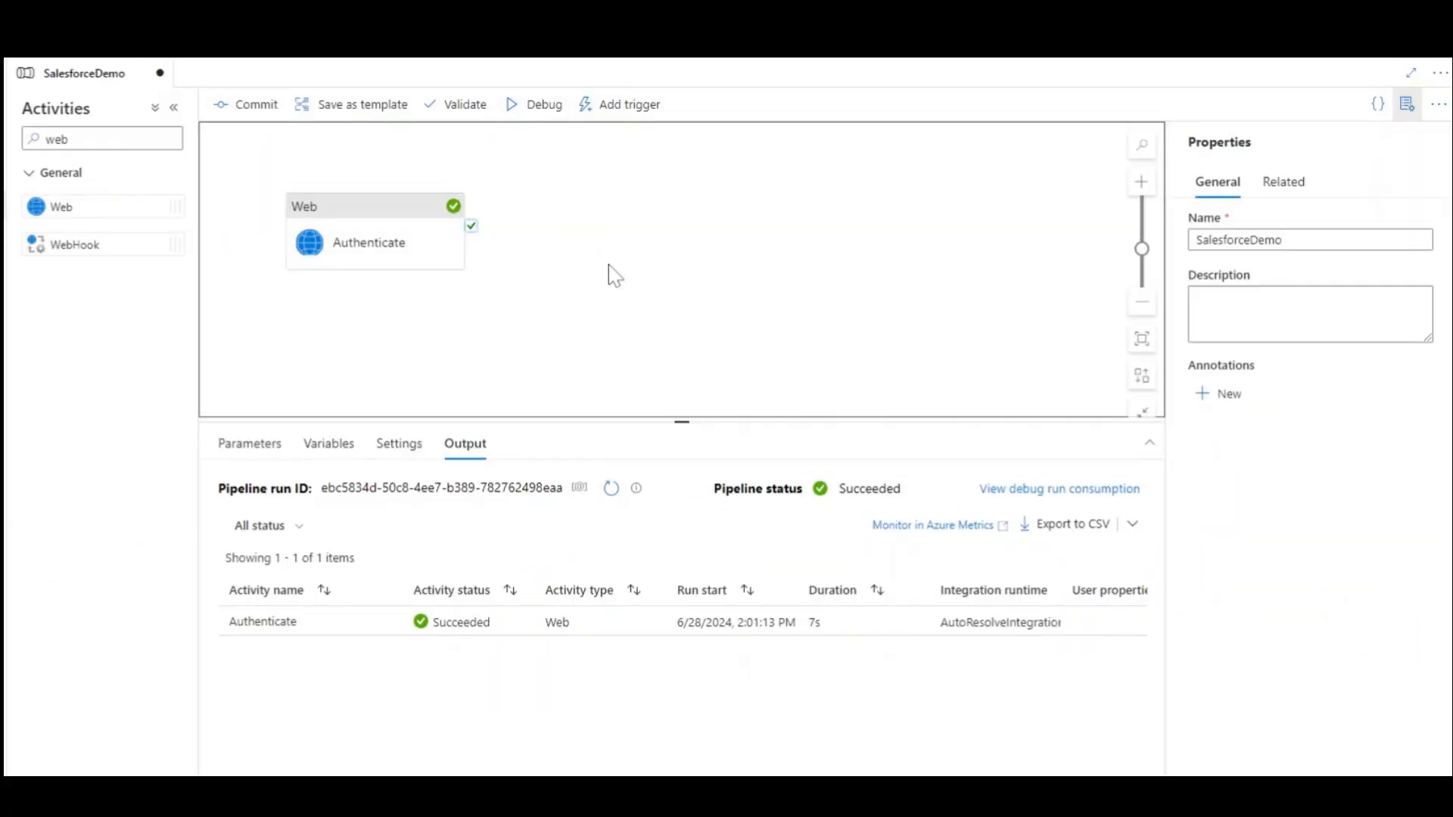
- Add a second Web activity after Authenticate, connect it to Authenticate's success output and name it Schema
left_click_drag(123, 203, 617, 227)
left_click_drag(471, 226, 575, 227)
left_click(598, 233)
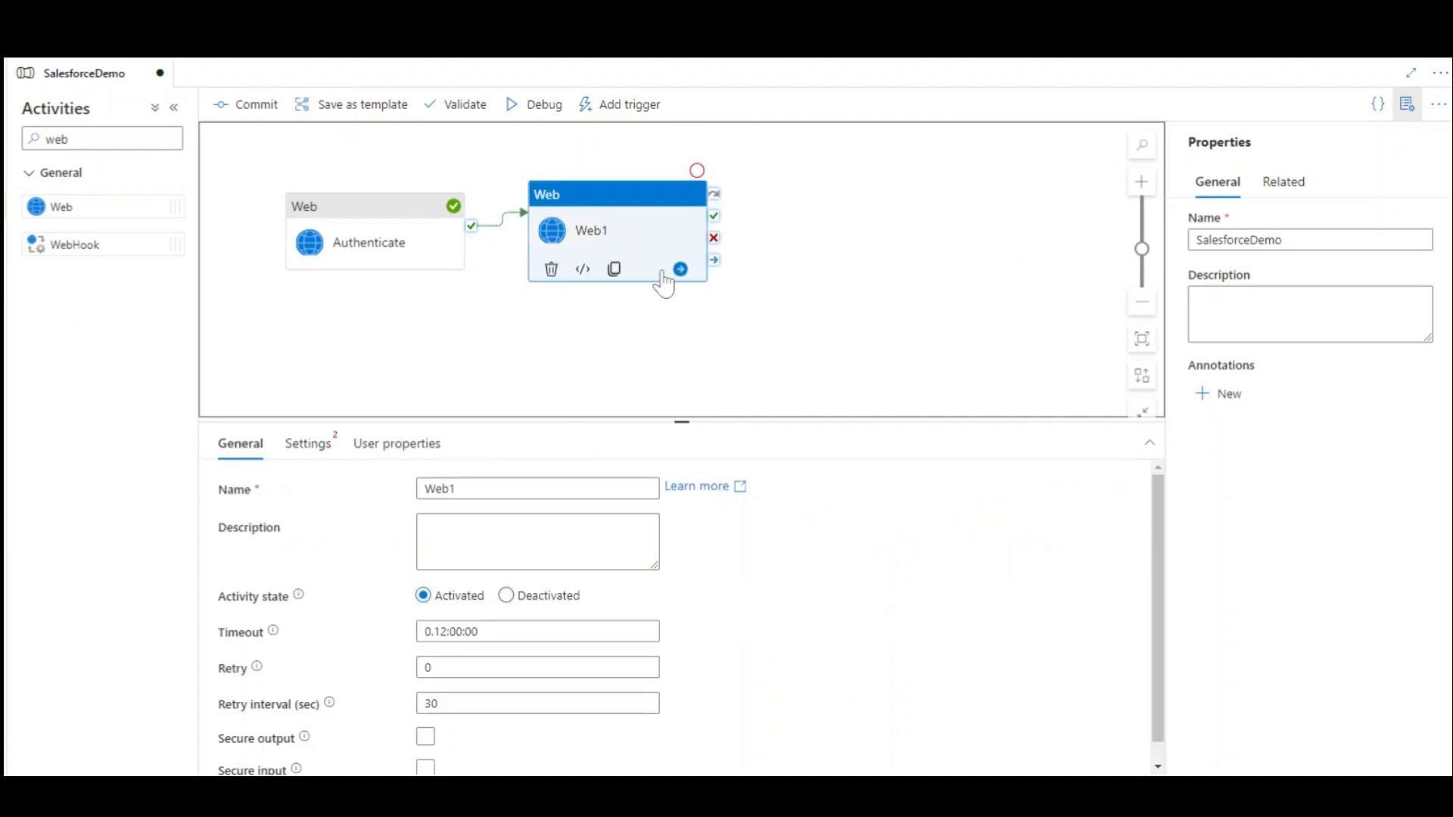
double_click(495, 491)
type("SC")
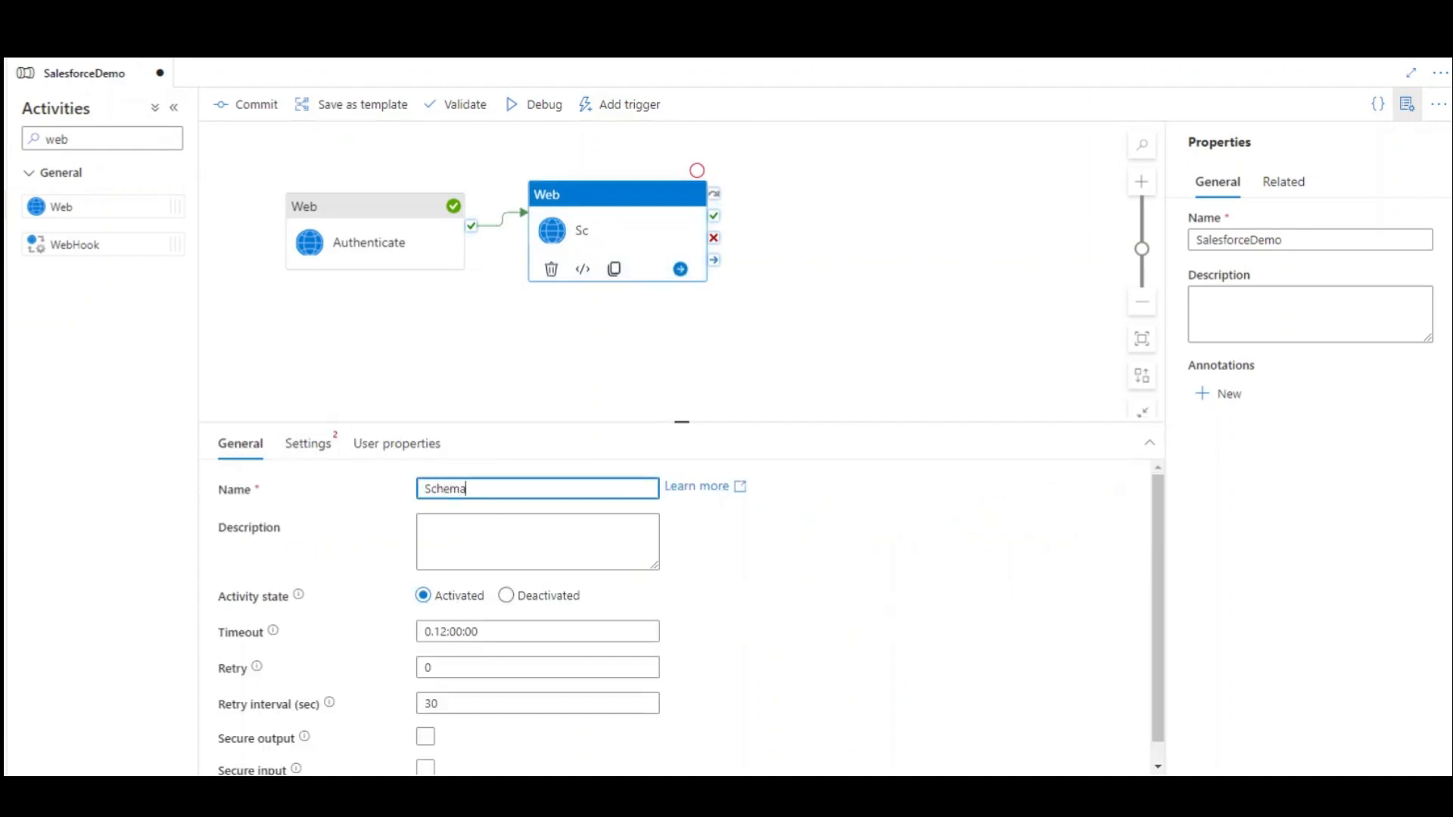
- Set the Schema activity's URL to the Salesforce services/data/v52.0/sobjects/Account/describe/ endpoint and its method to GET
left_click(308, 442)
left_click(454, 488)
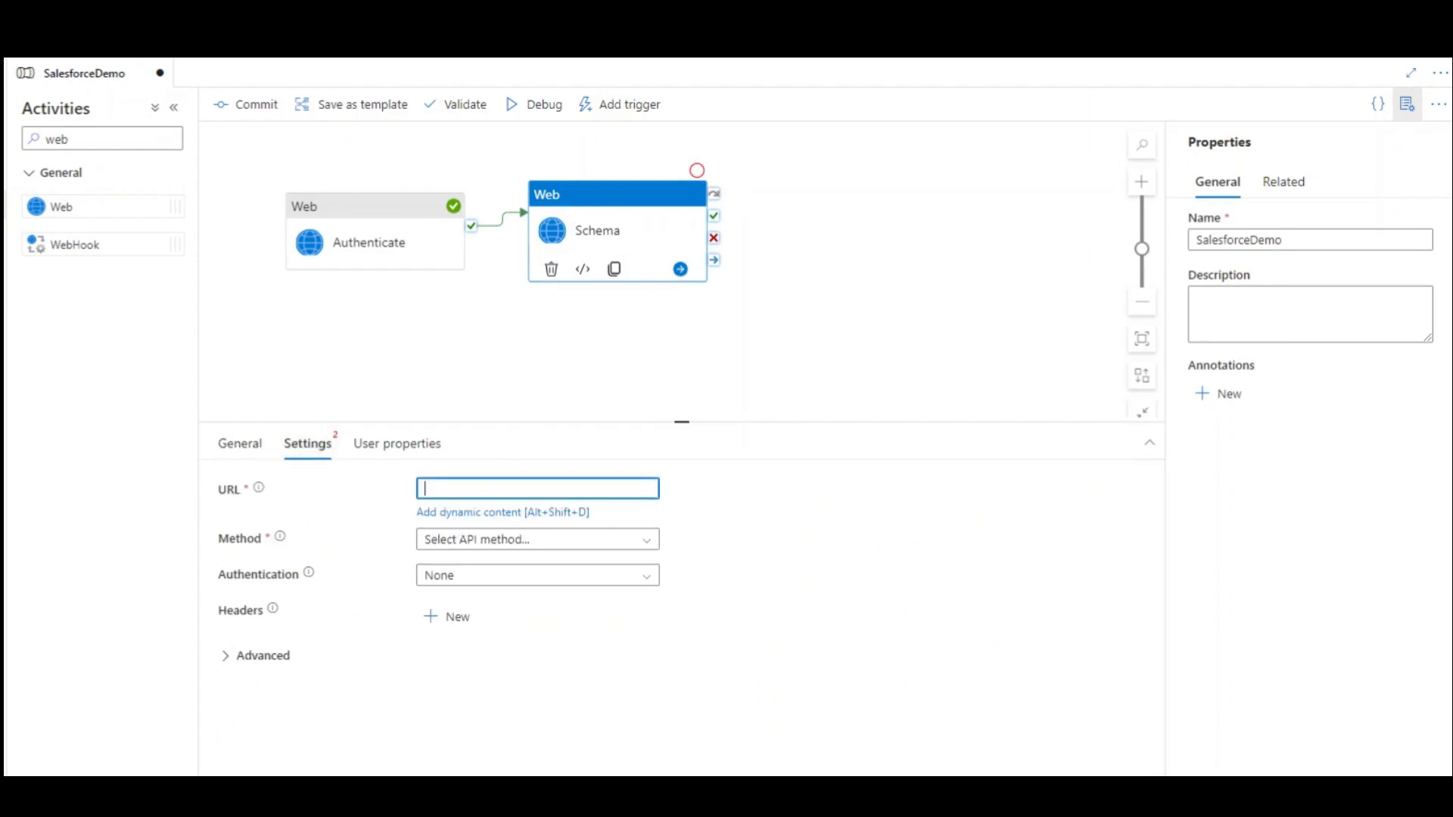
key("alt+Tab")
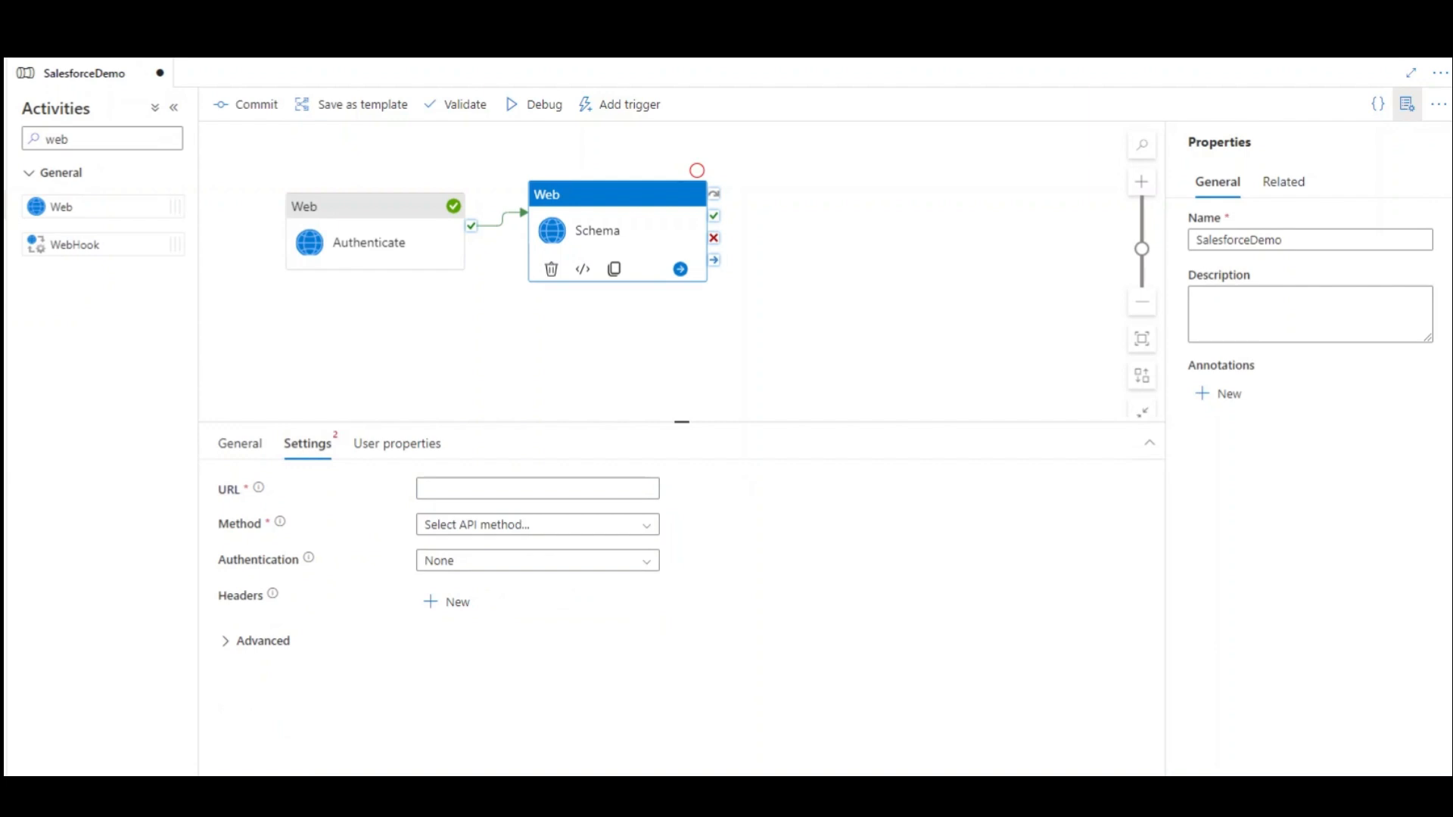
left_click(575, 489)
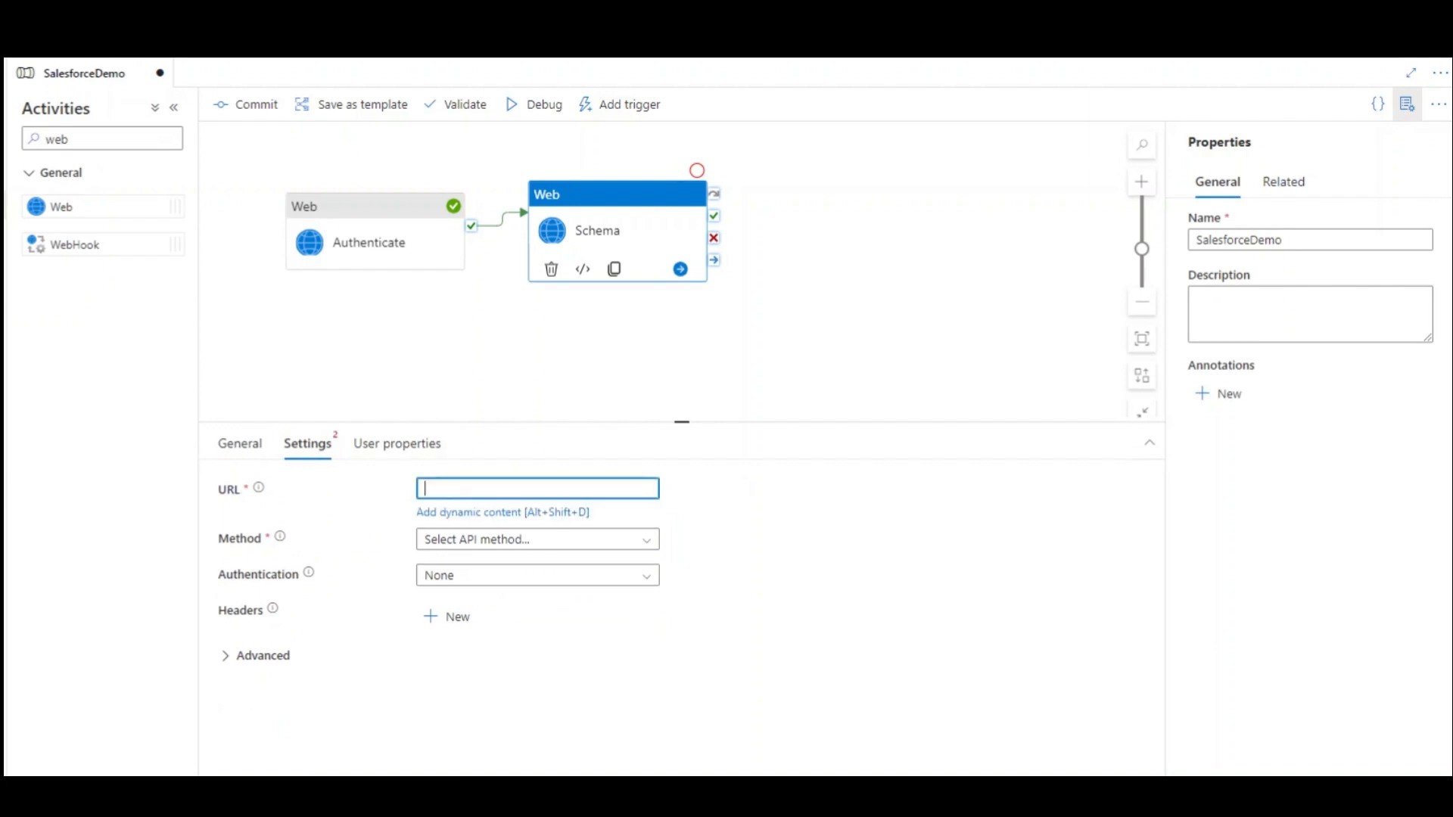
key("ctrl+v")
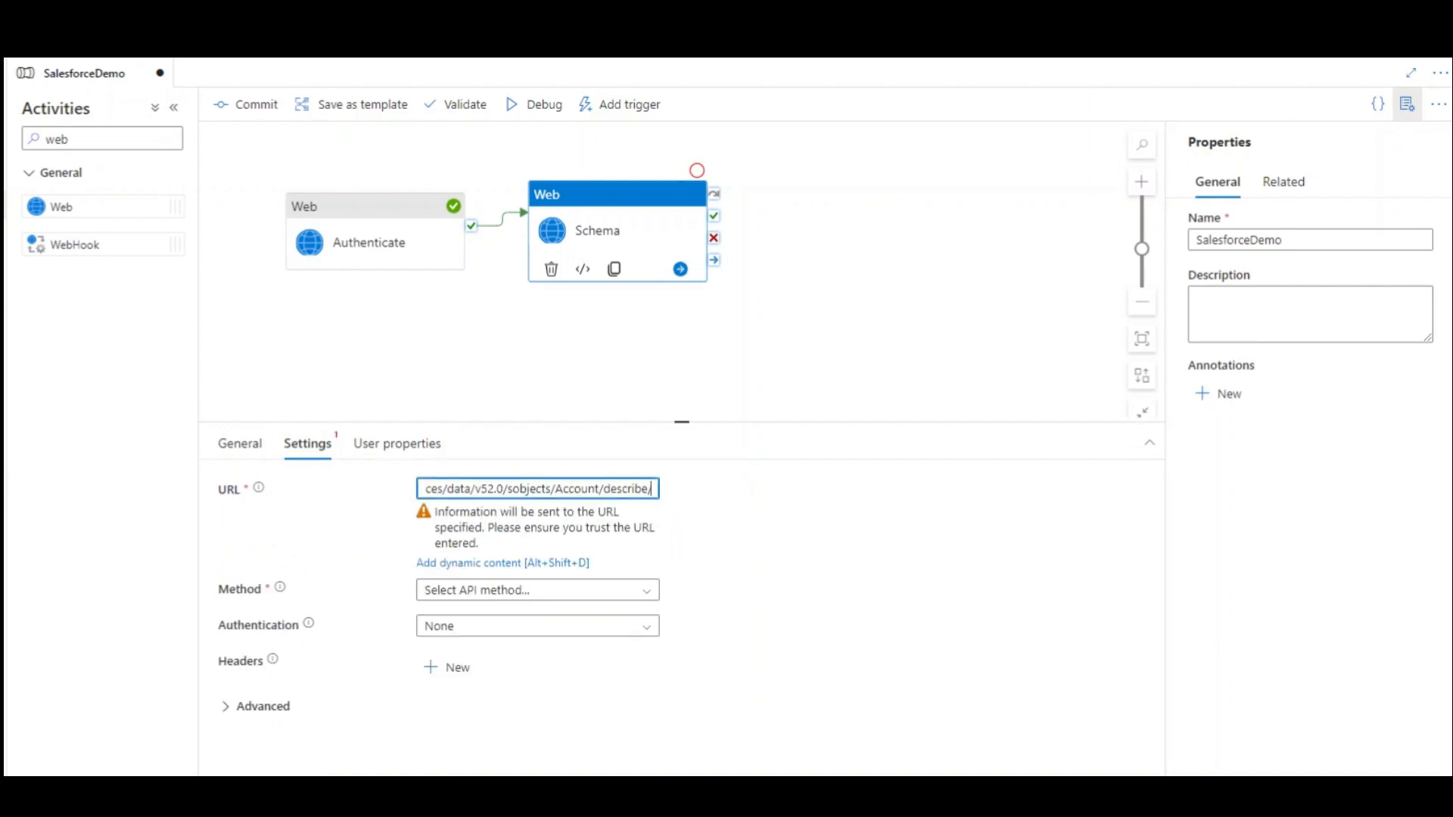
left_click_drag(480, 489, 503, 489)
double_click(527, 489)
double_click(581, 489)
double_click(626, 489)
left_click(781, 520)
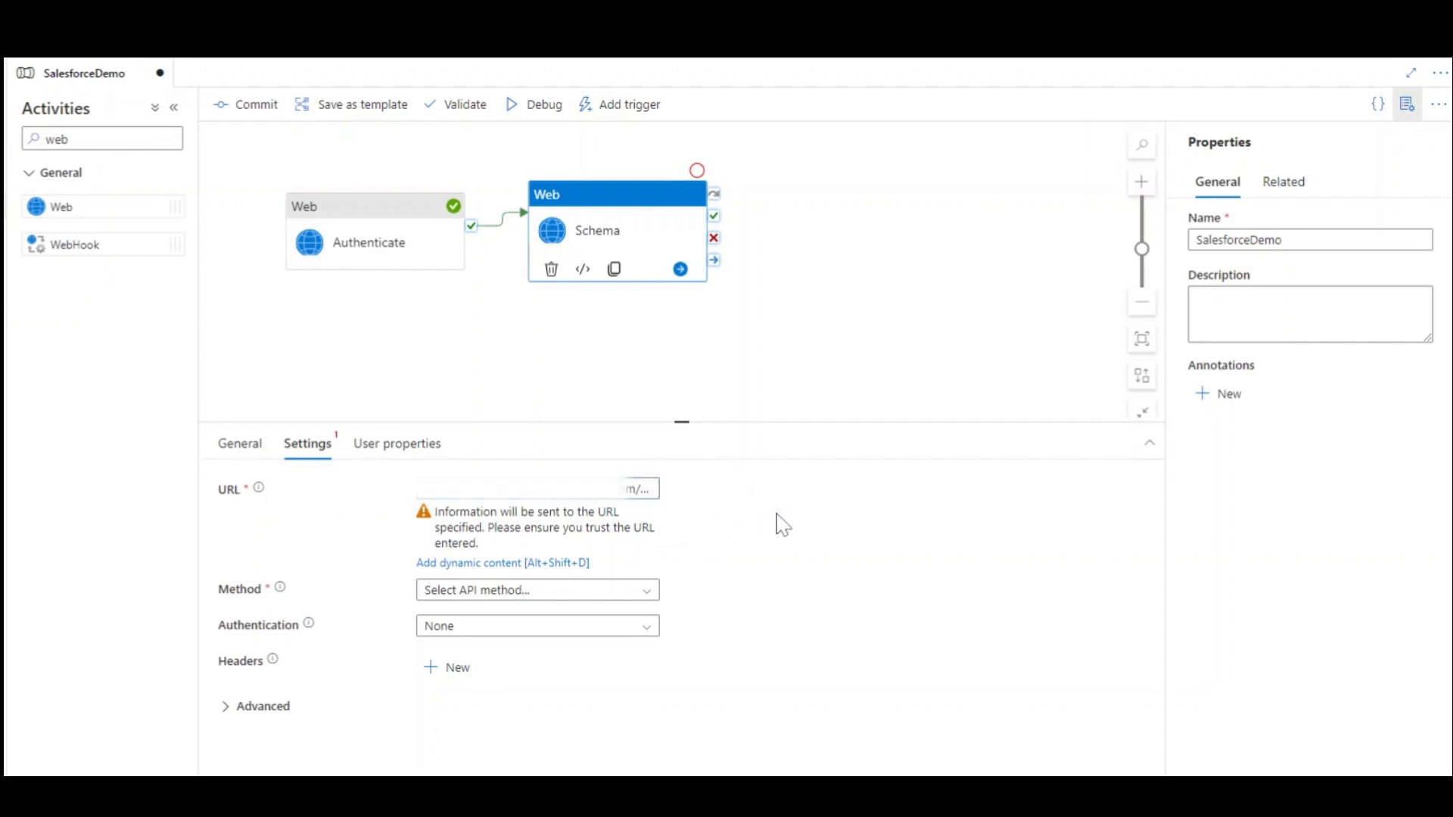
left_click(534, 580)
left_click(465, 665)
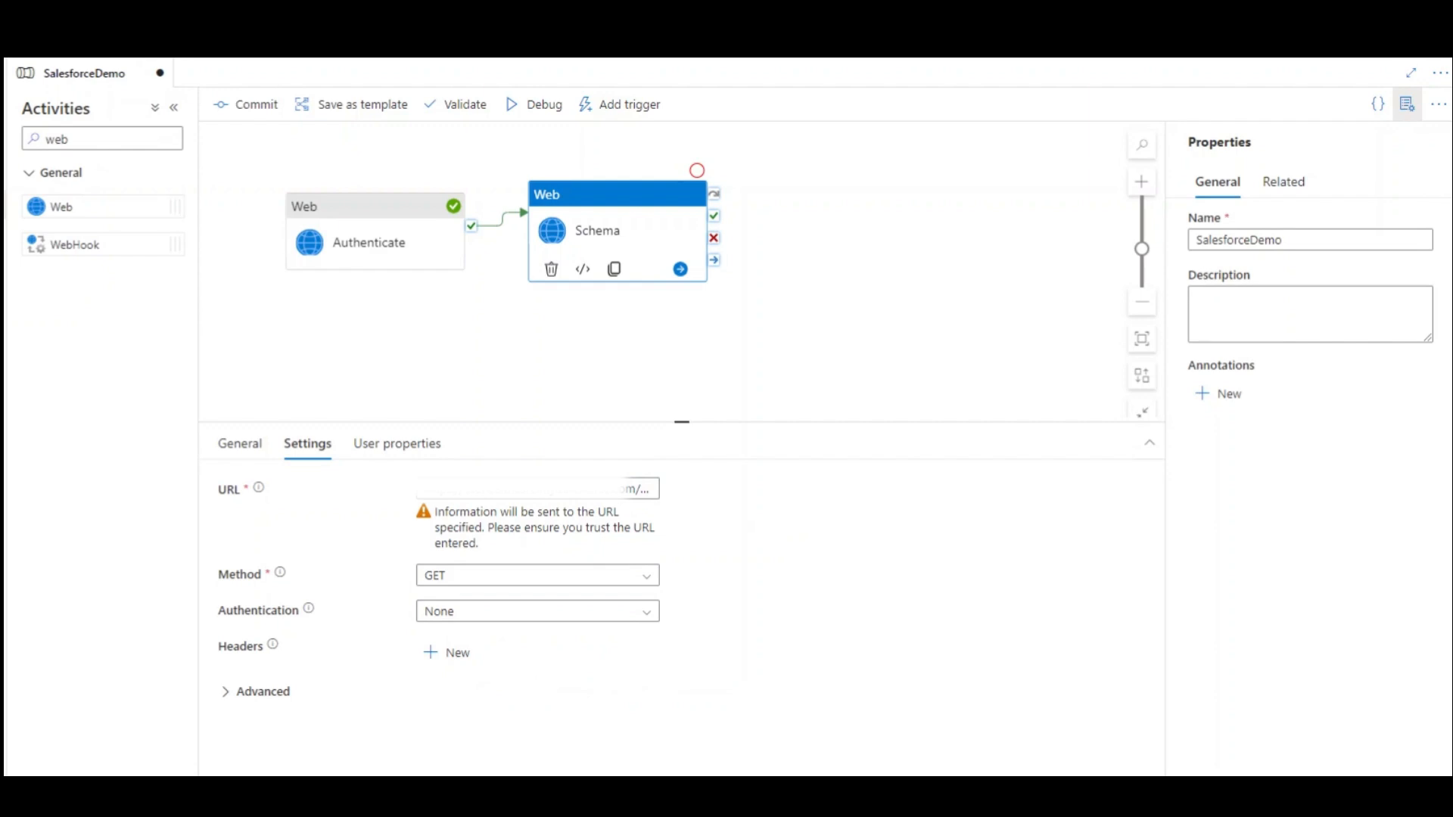
- Add a header named Authorization to the Schema activity
left_click(447, 652)
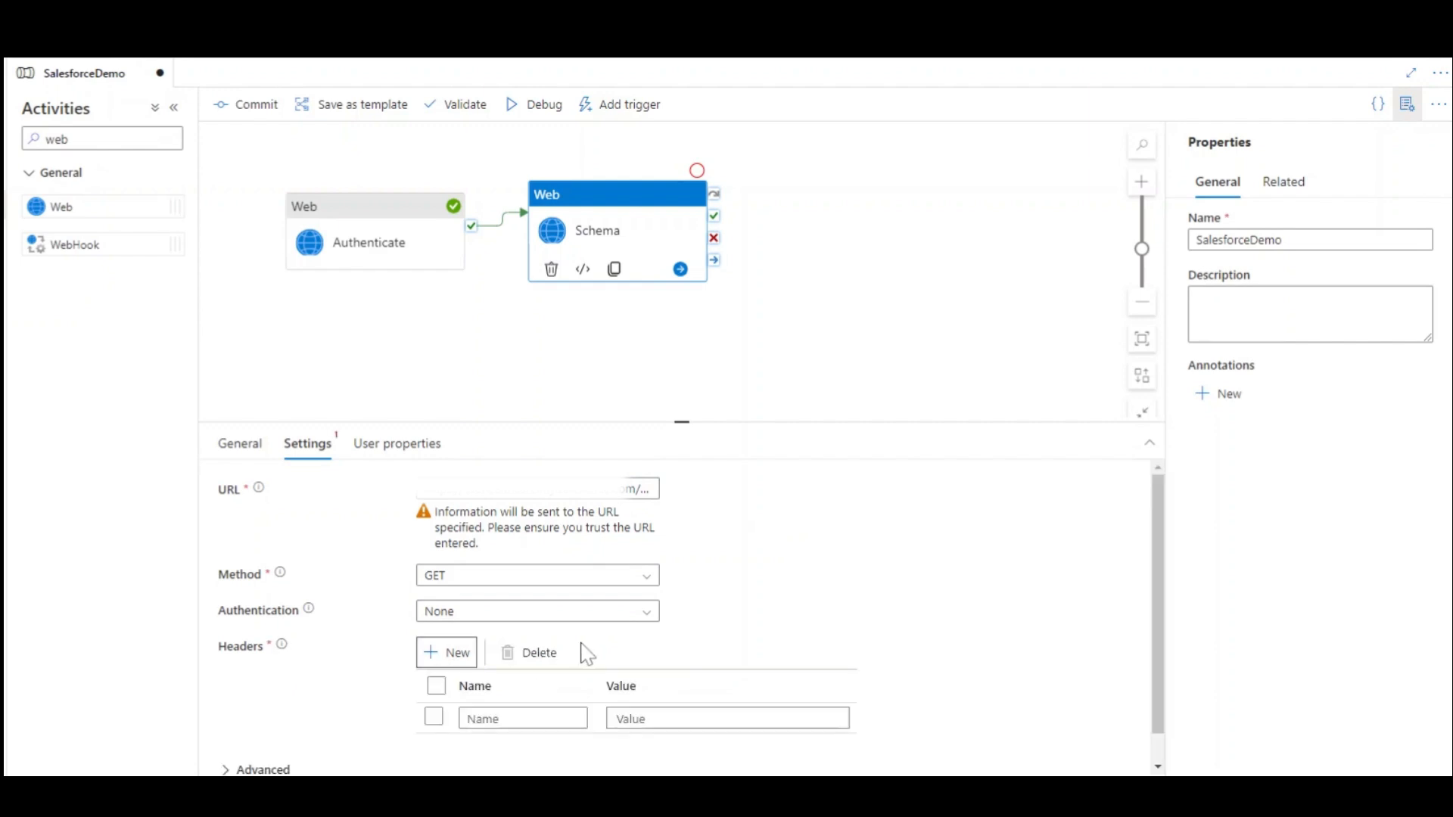
left_click(529, 688)
type("Author")
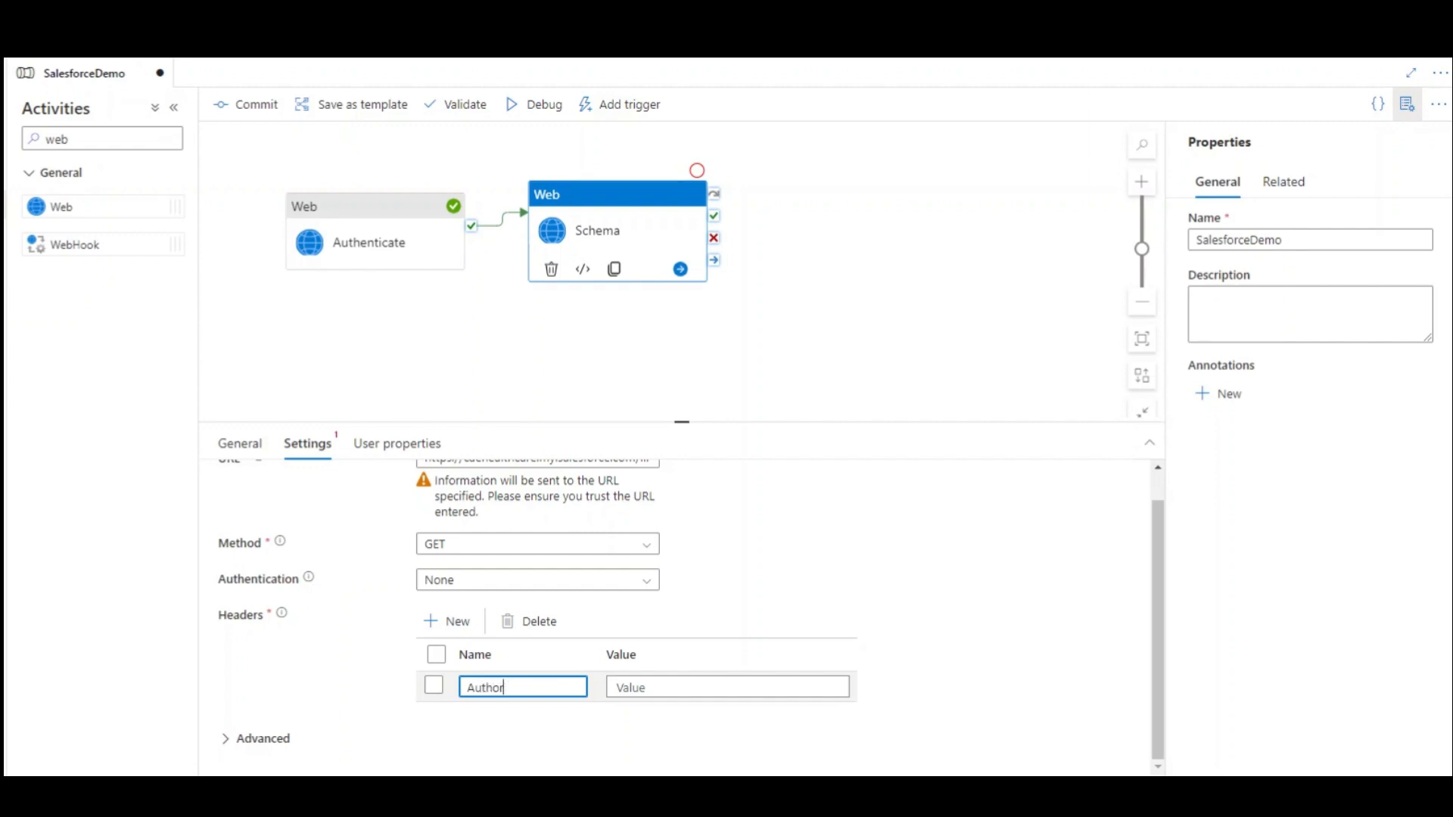
type("azation")
left_click(647, 689)
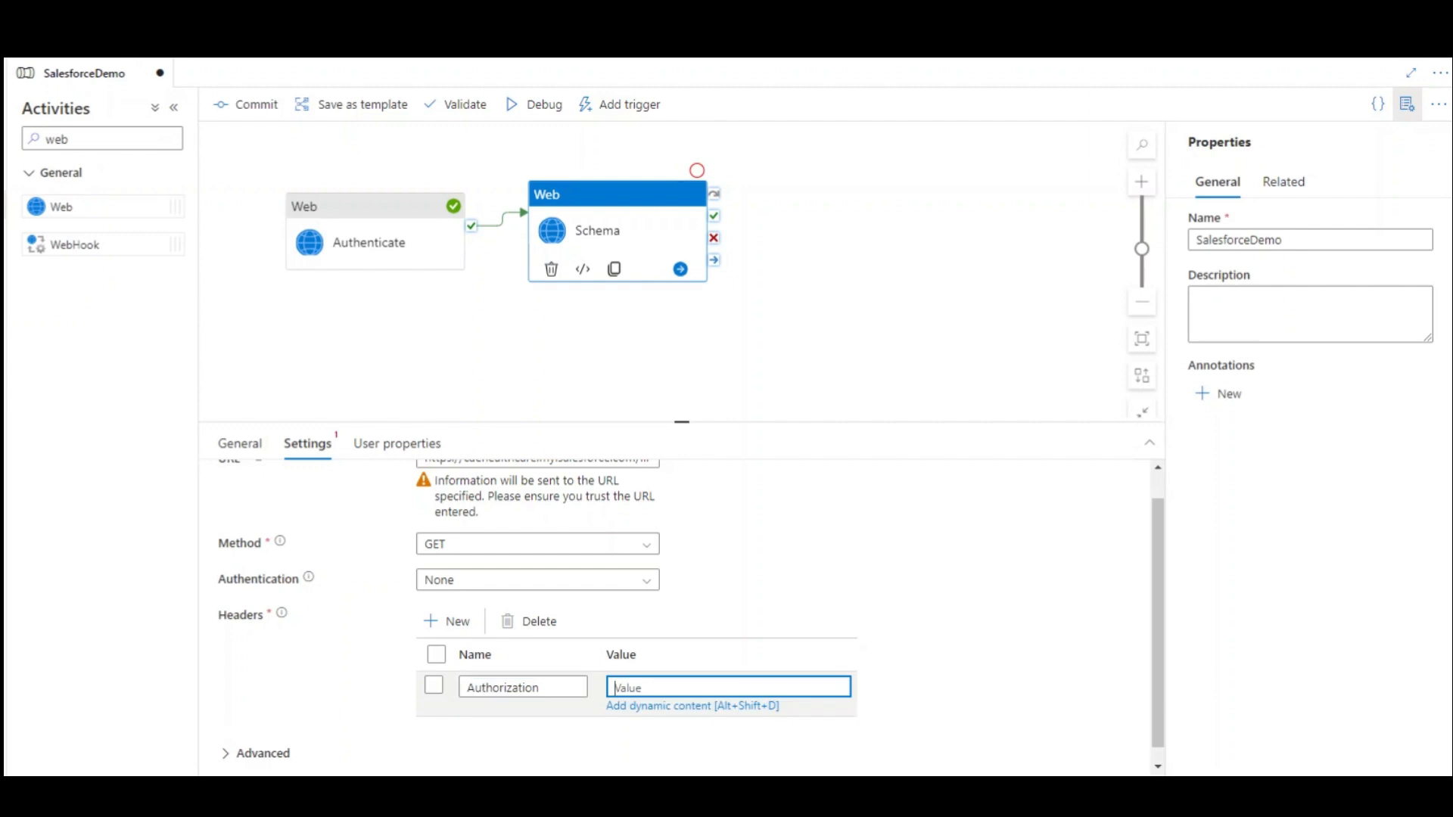
left_click(689, 706)
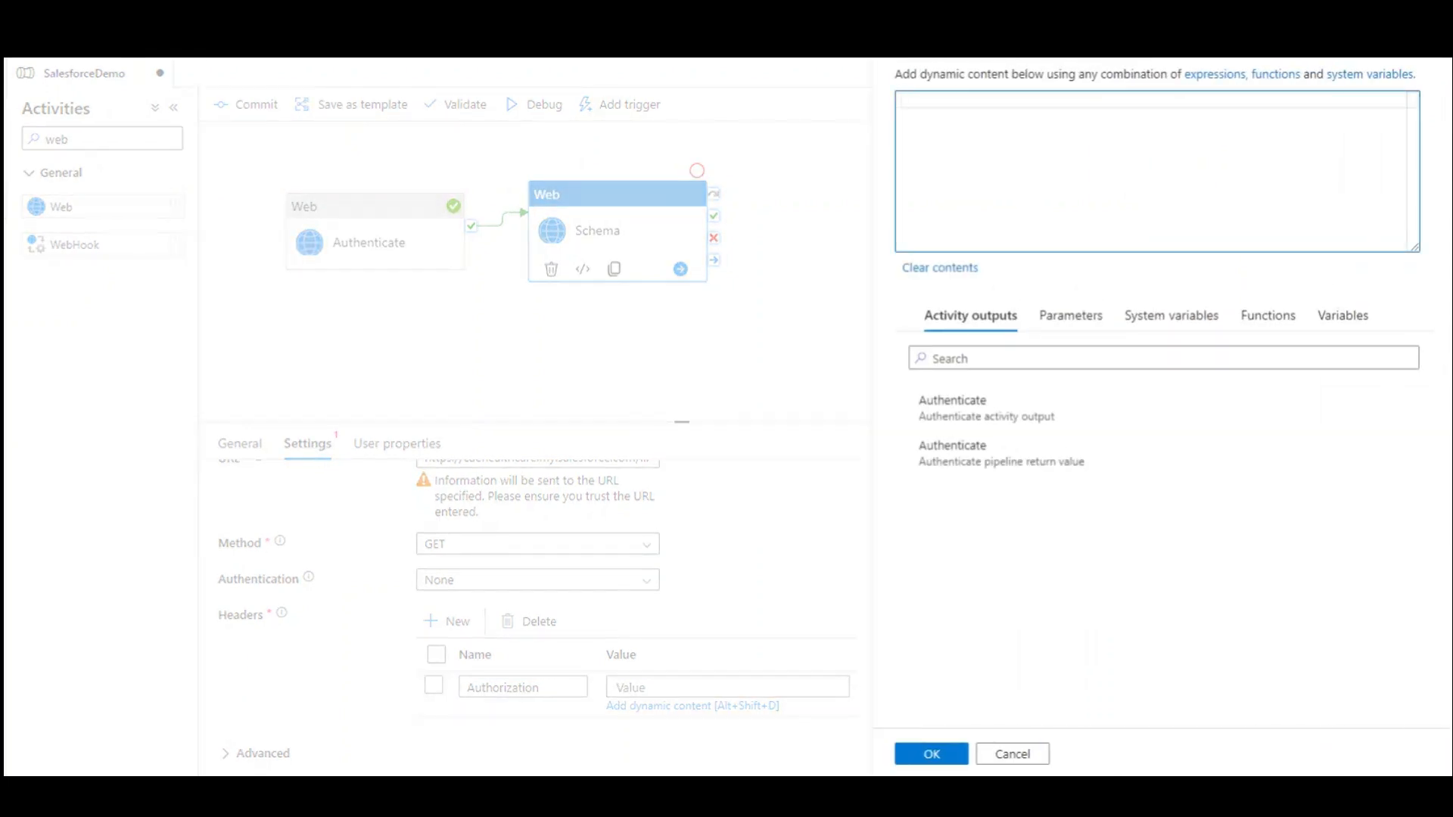
type("@concat")
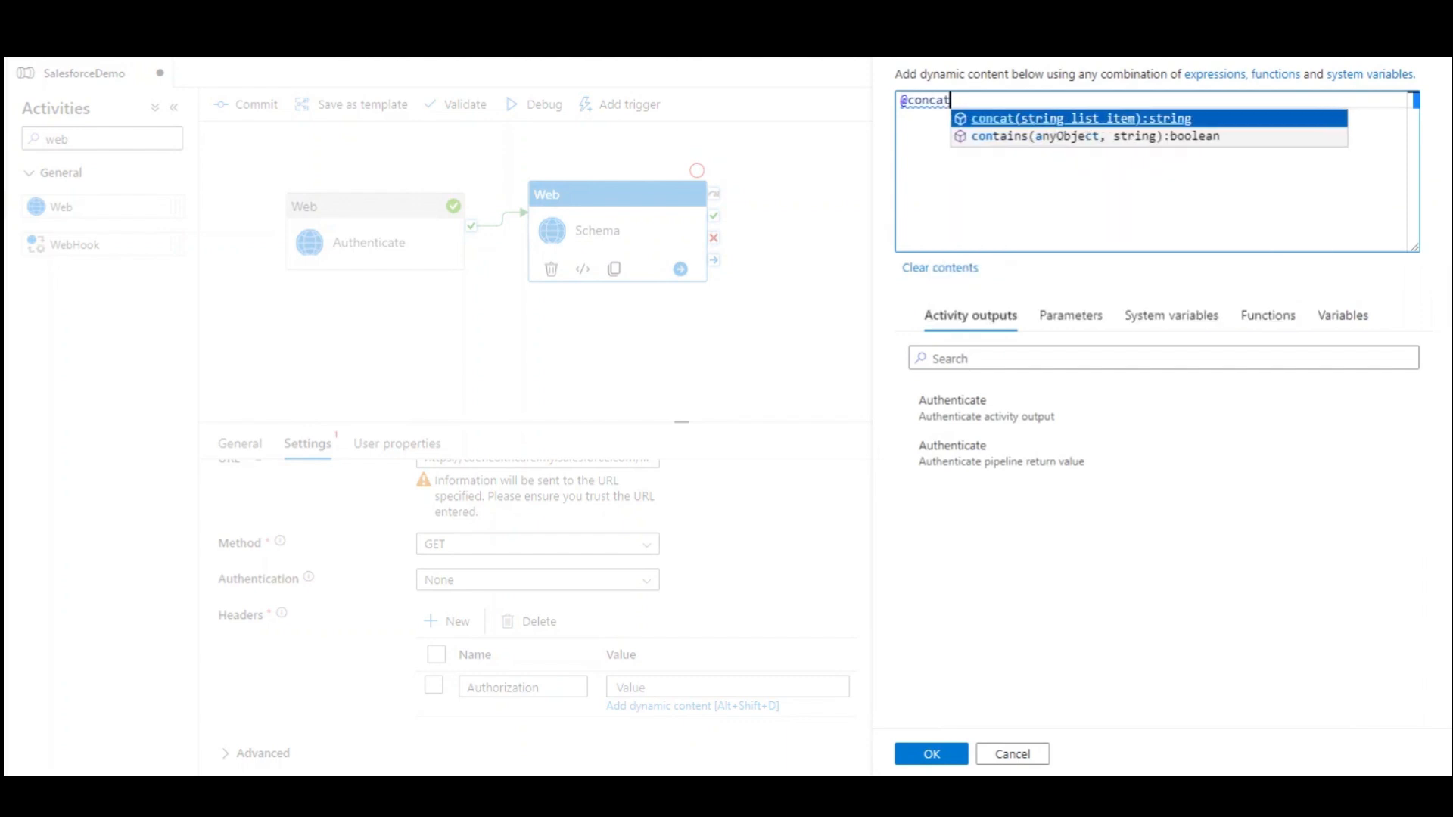
type("('Be")
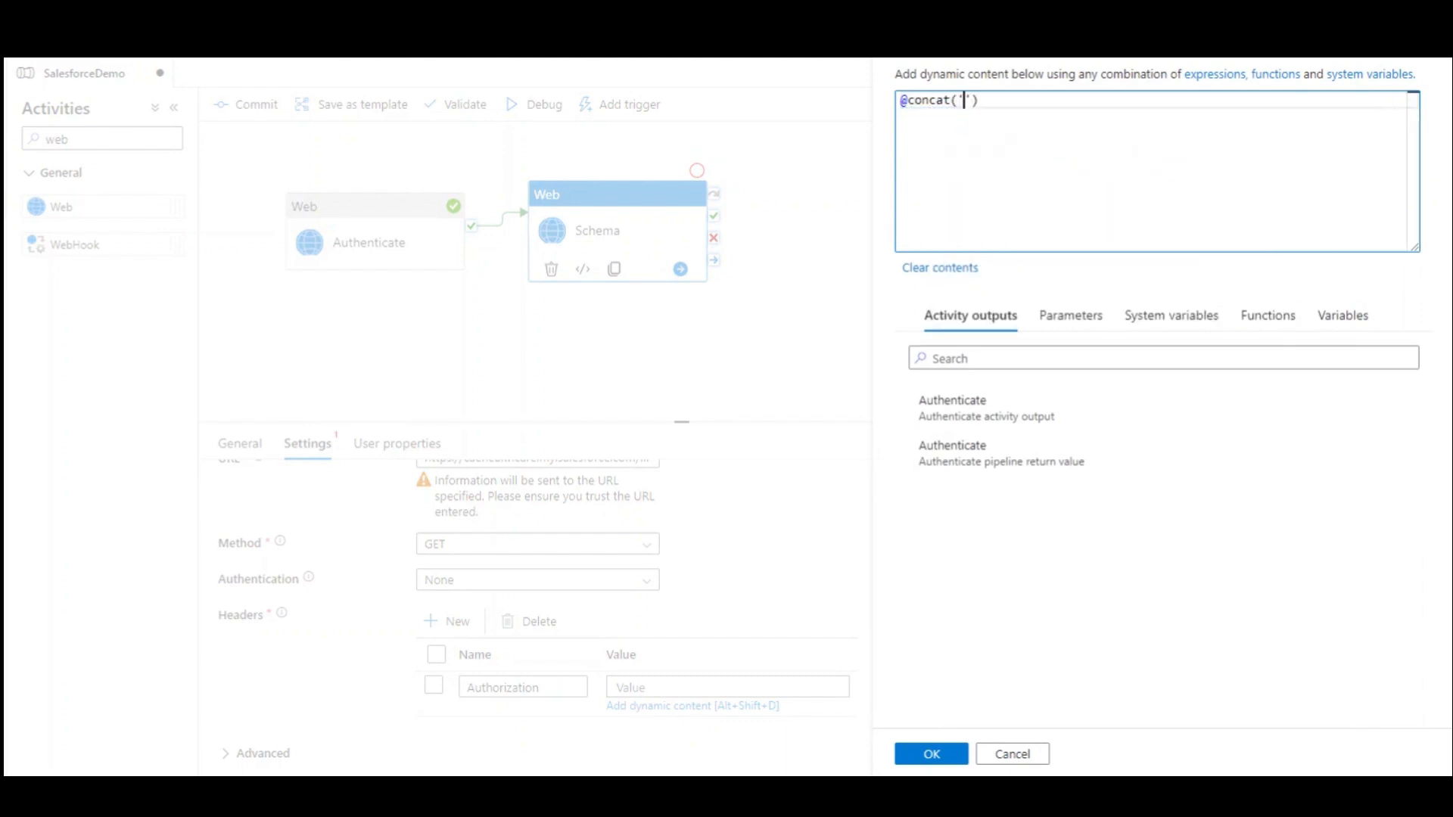
type("arer ',")
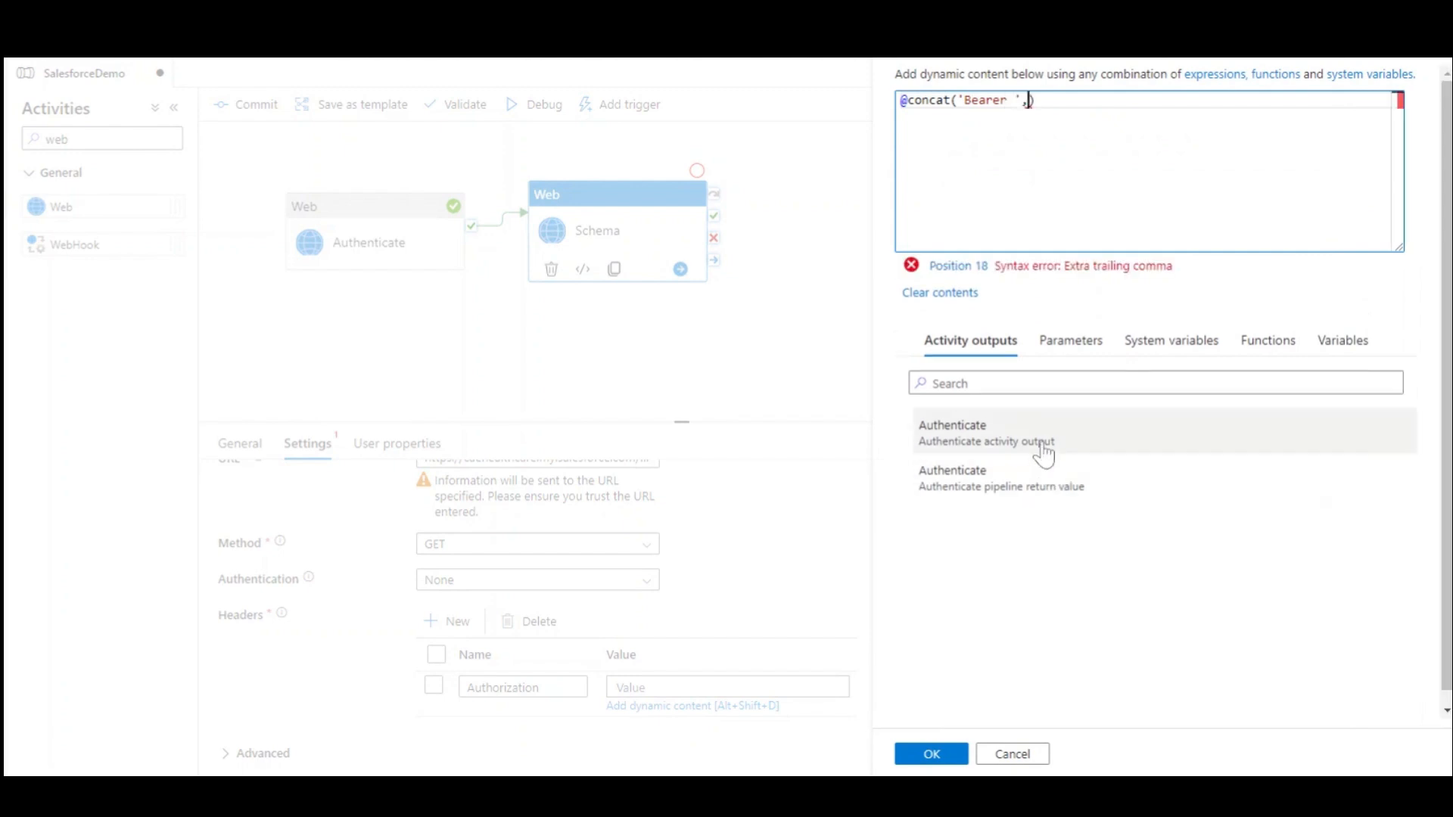
left_click(1002, 446)
left_click(1227, 100)
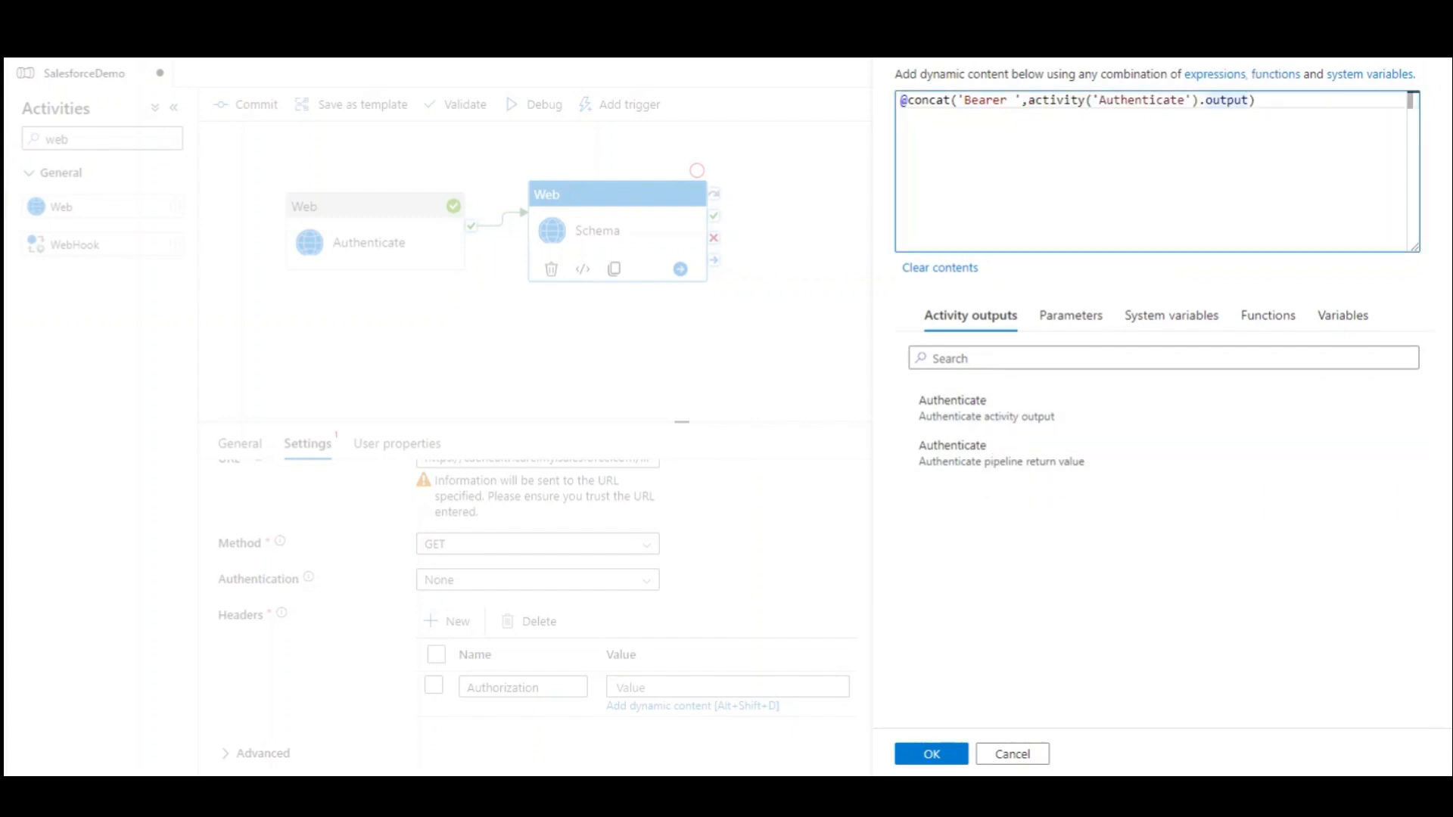
type(".access_")
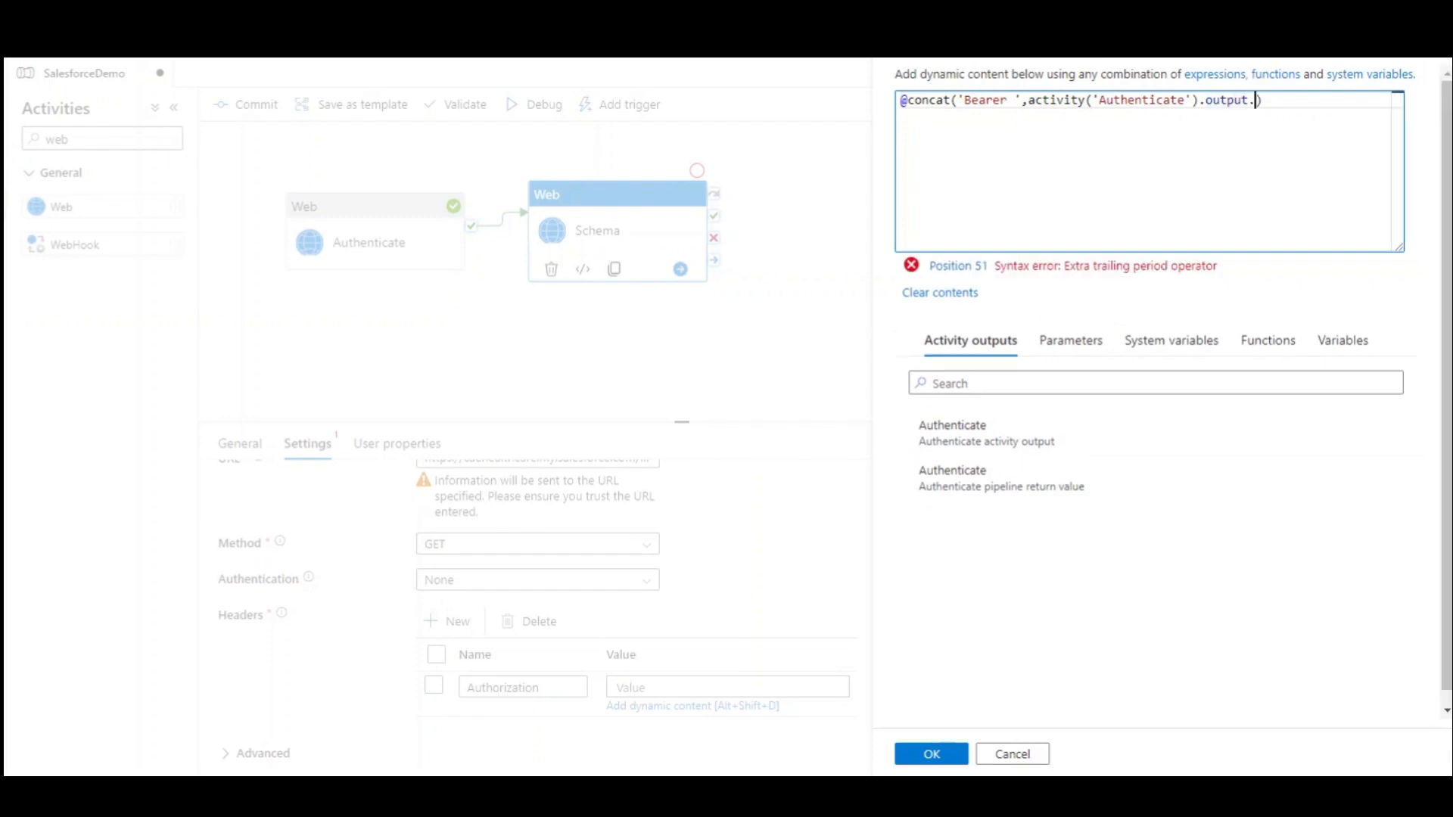
type("token")
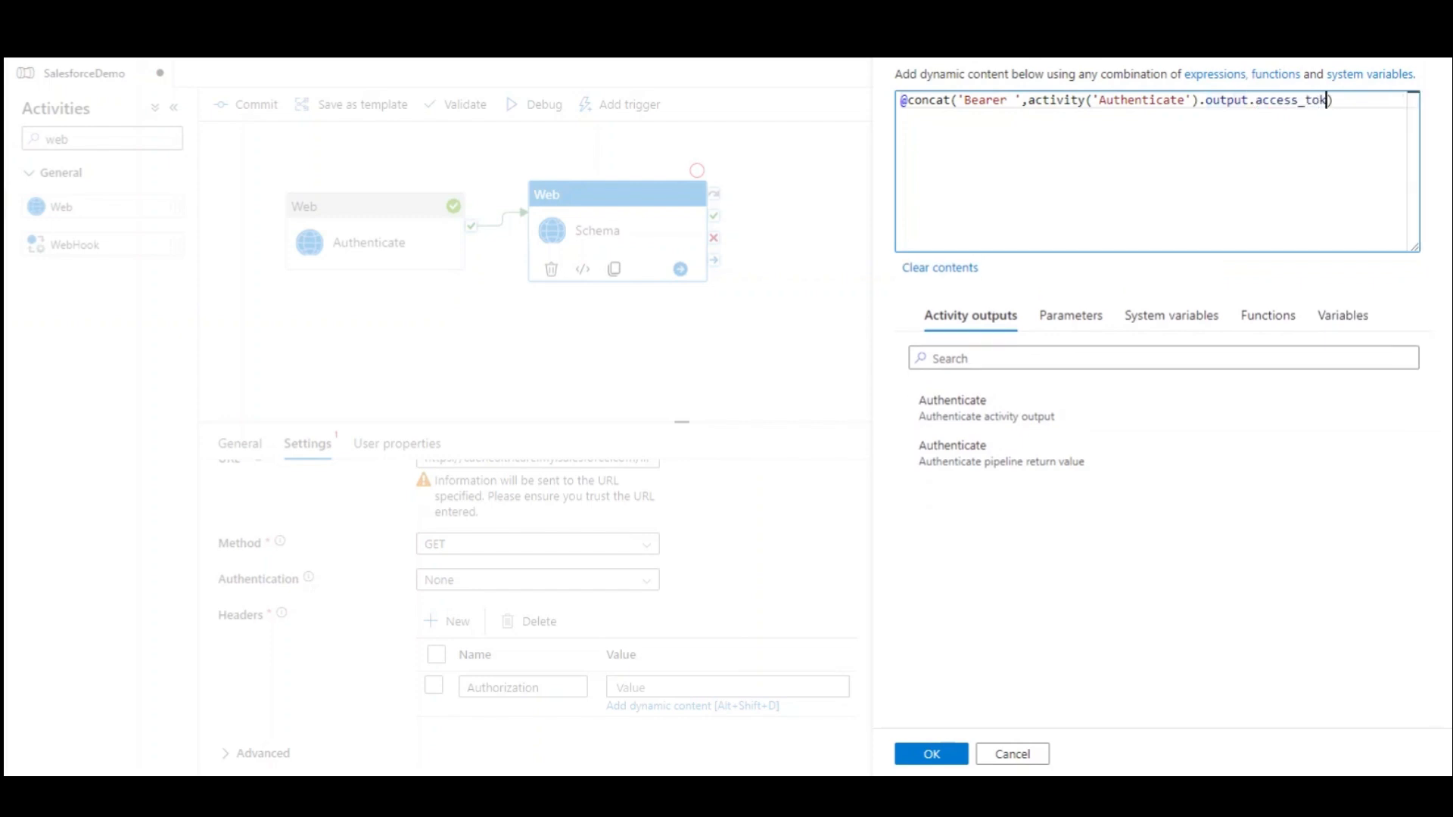
left_click(939, 757)
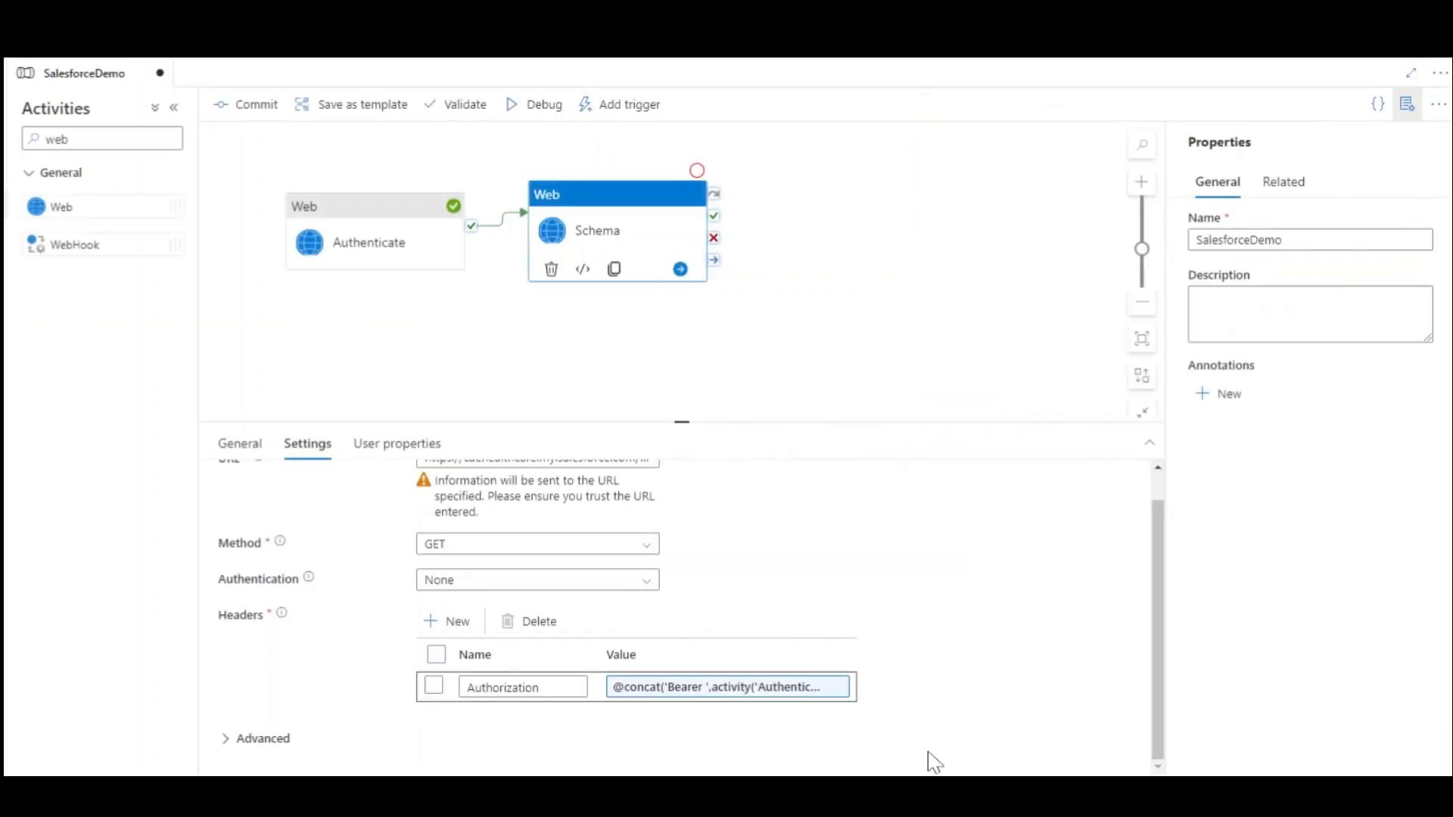
- Run the pipeline in debug mode and examine the field names and types in the Schema activity's full output
left_click(532, 106)
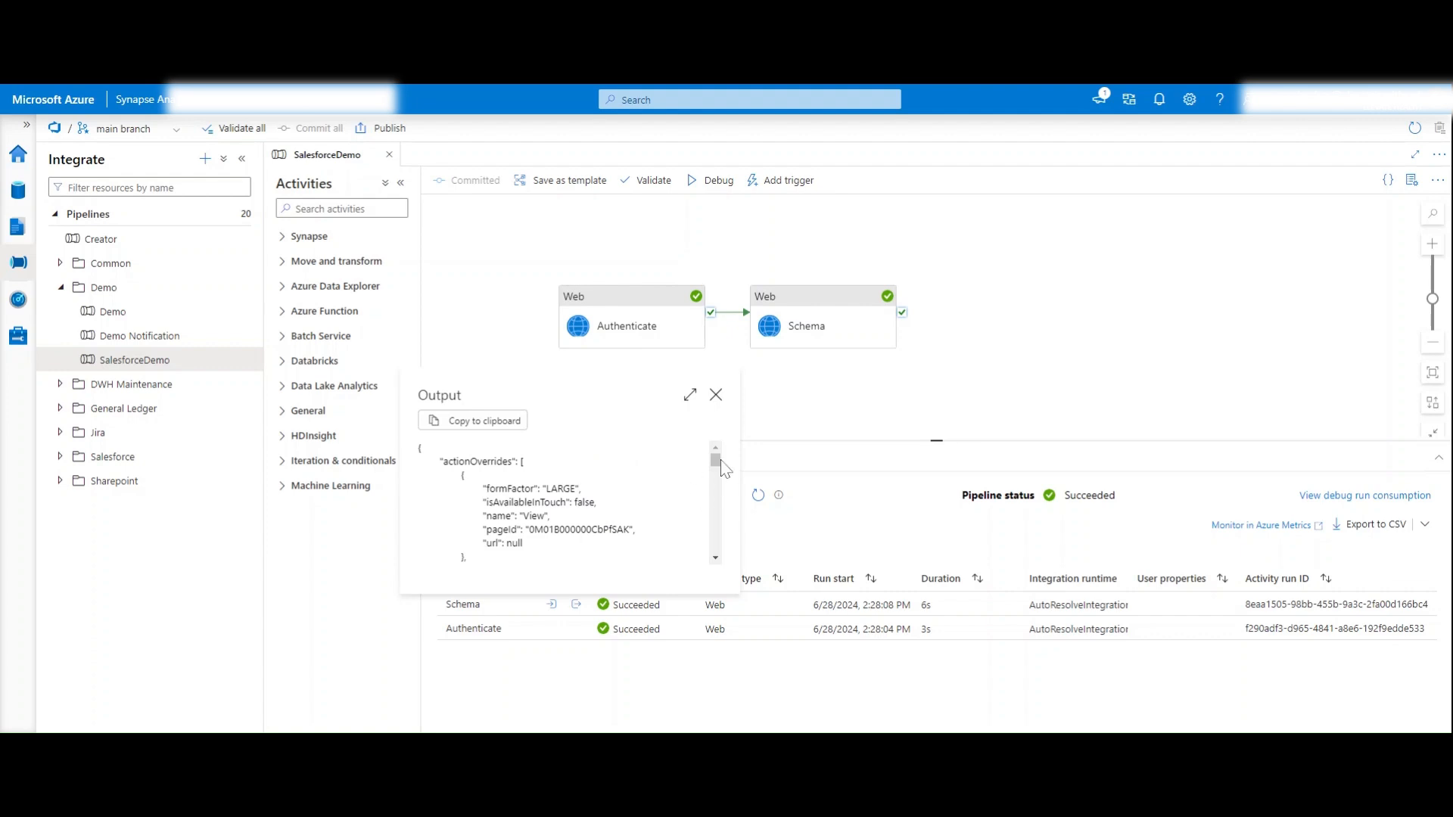
left_click(690, 395)
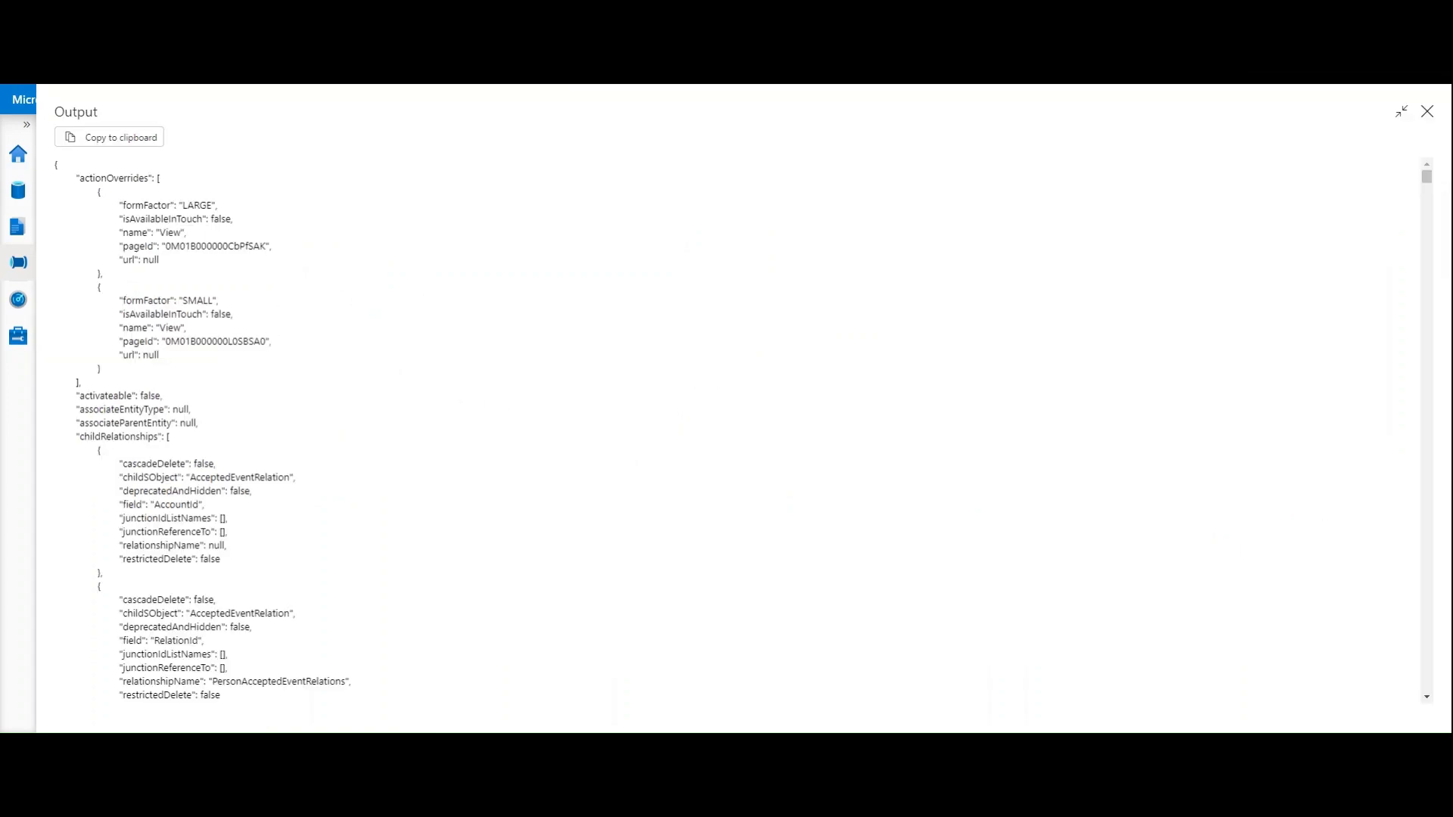
left_click_drag(1424, 178, 1419, 548)
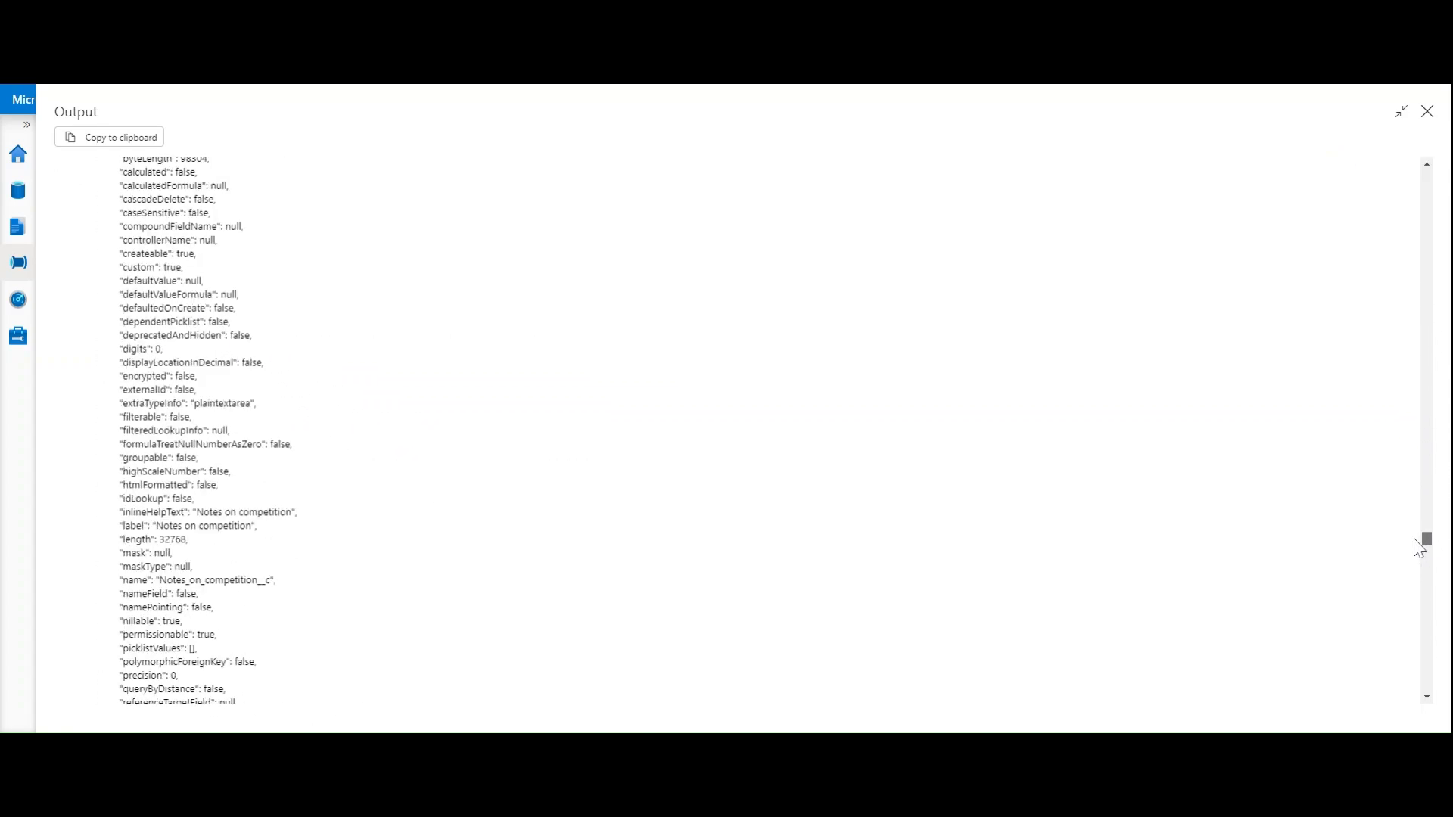
scroll(351, 402, "up", 4)
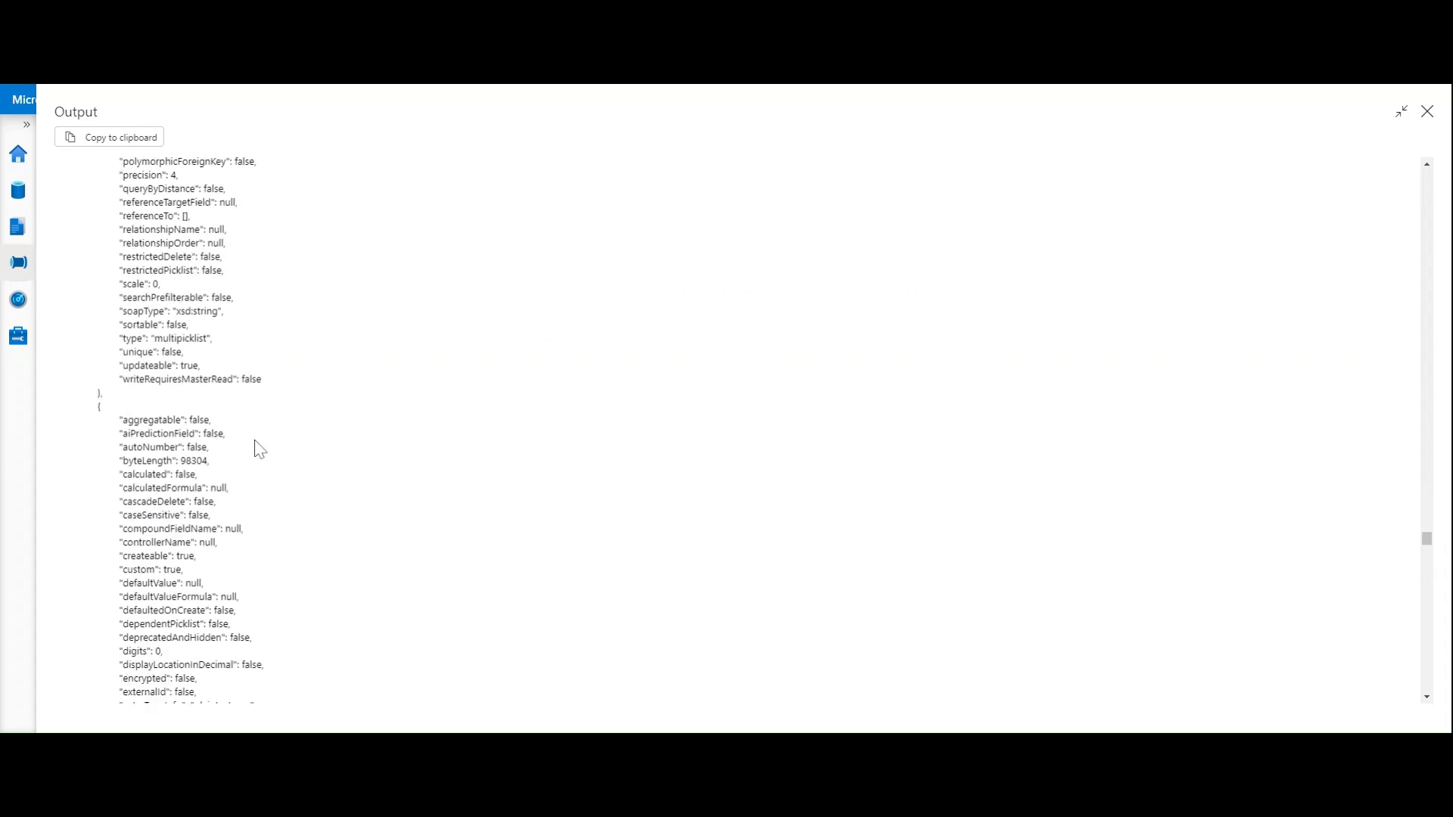
scroll(260, 449, "down", 3)
scroll(391, 437, "down", 3)
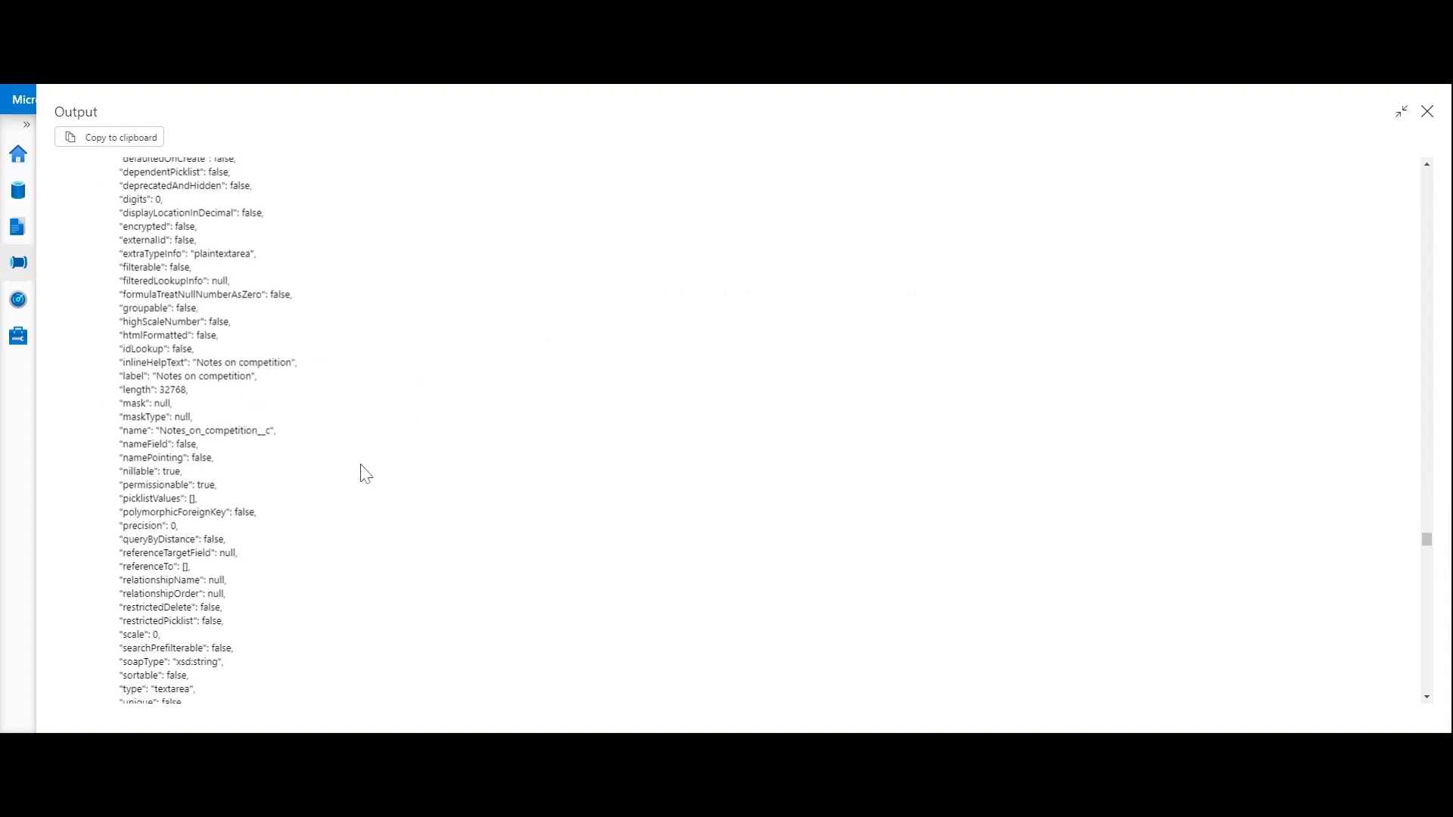
scroll(361, 474, "down", 2)
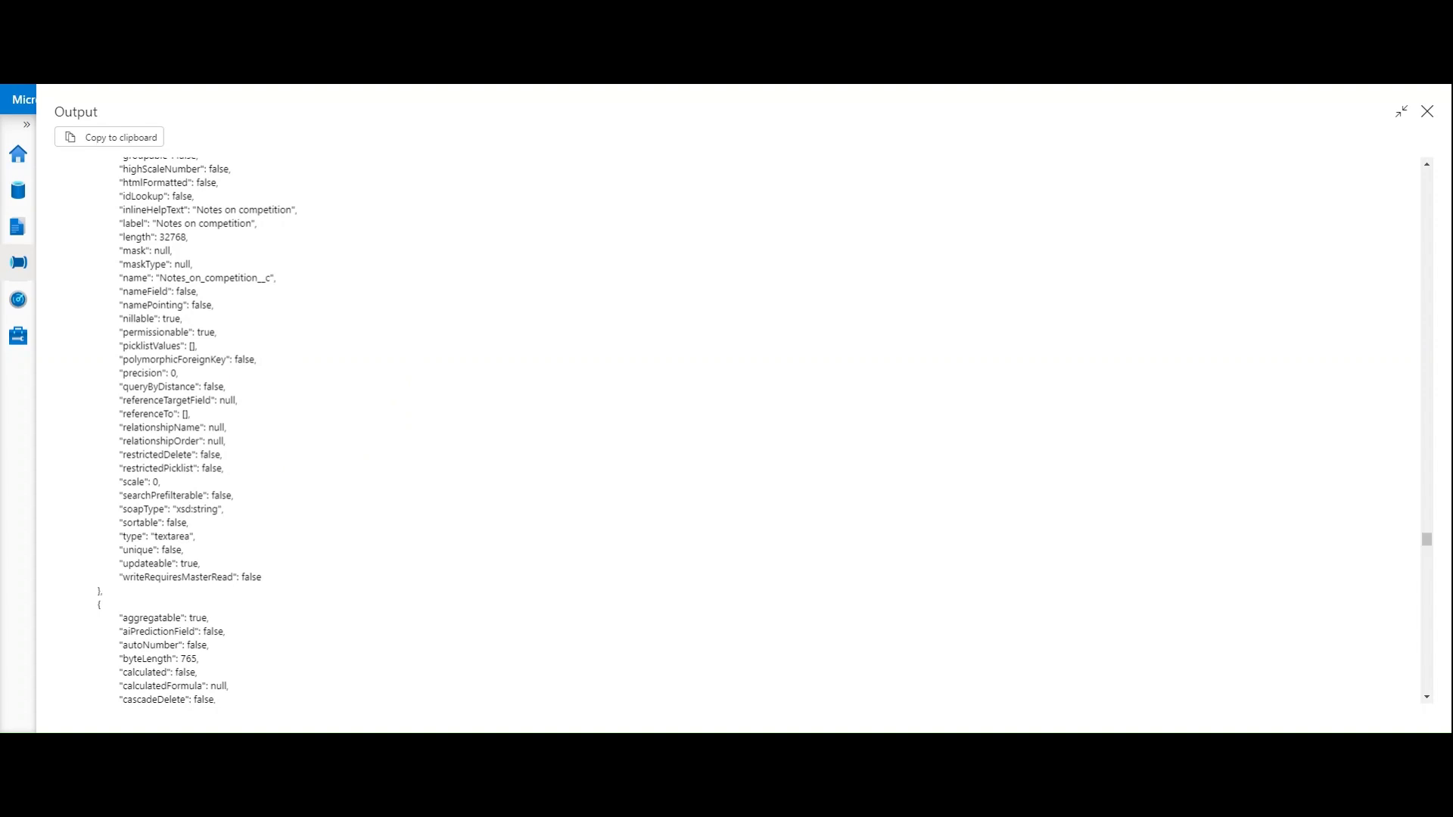
left_click_drag(123, 278, 294, 288)
left_click_drag(125, 537, 198, 540)
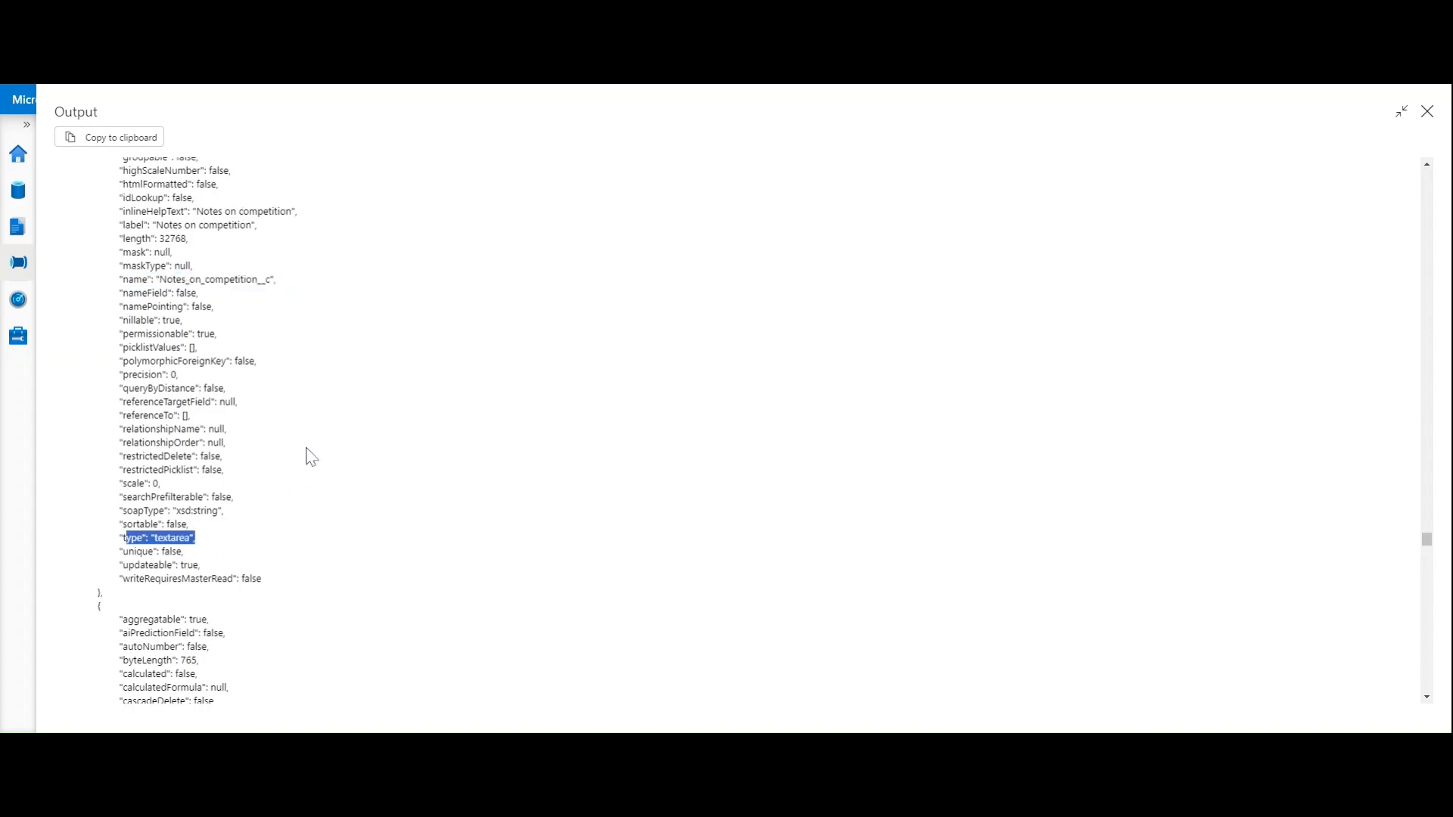
scroll(310, 457, "up", 3)
scroll(311, 457, "up", 2)
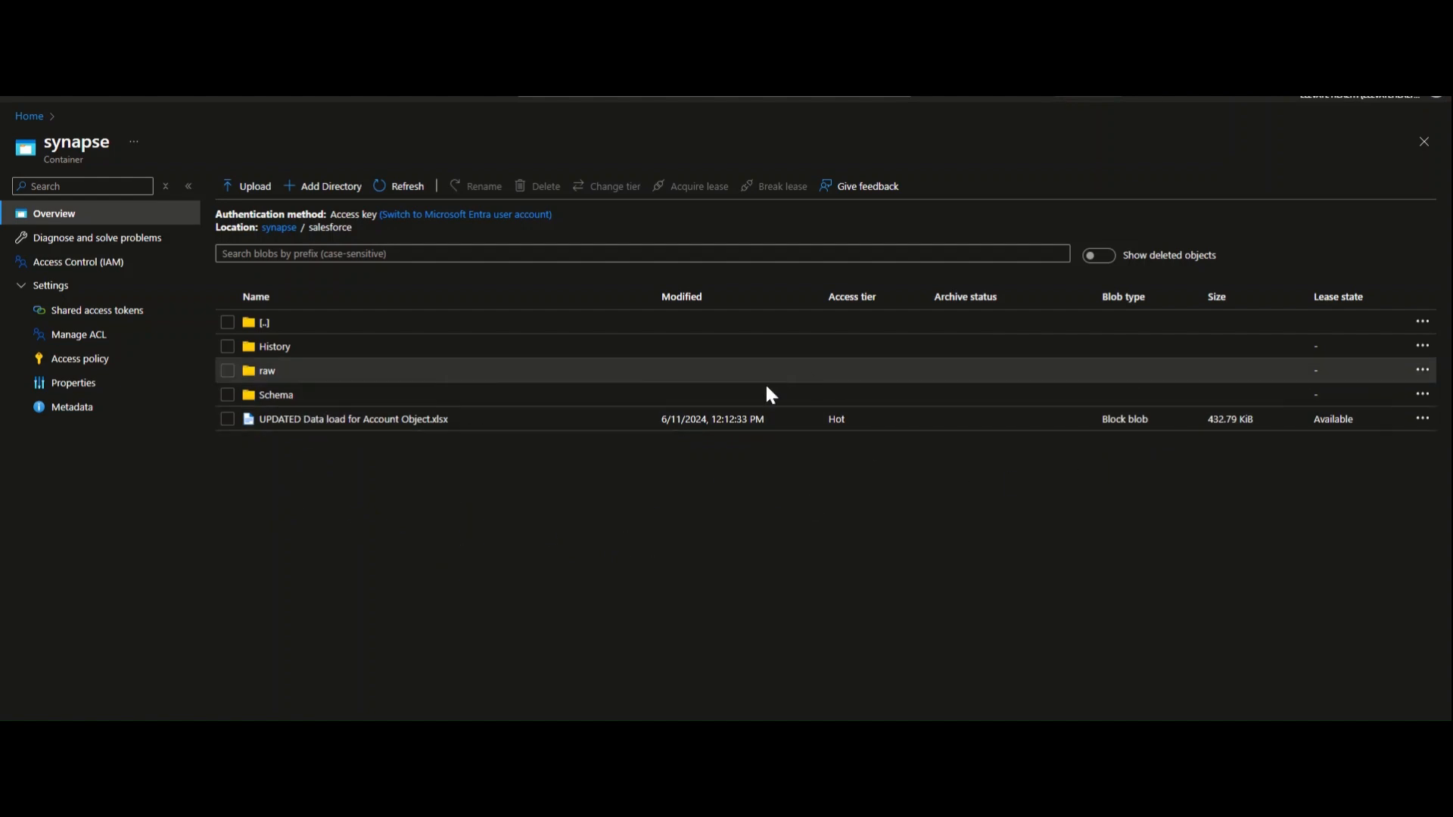
- Start a SAS for the salesforce/Schema directory in the synapse container, granting Read, Add, Create and Write permissions
left_click(1422, 399)
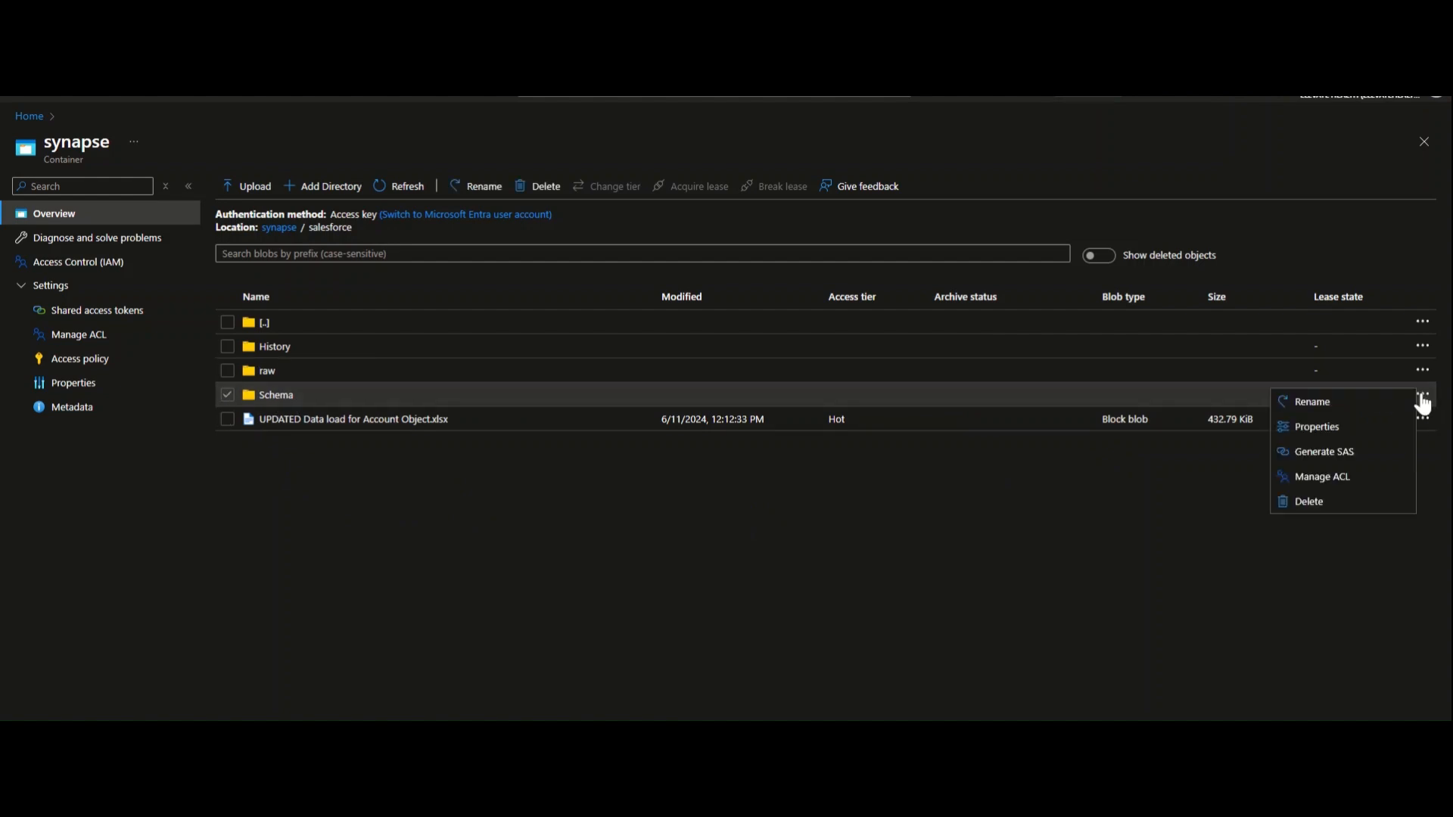
left_click(1332, 453)
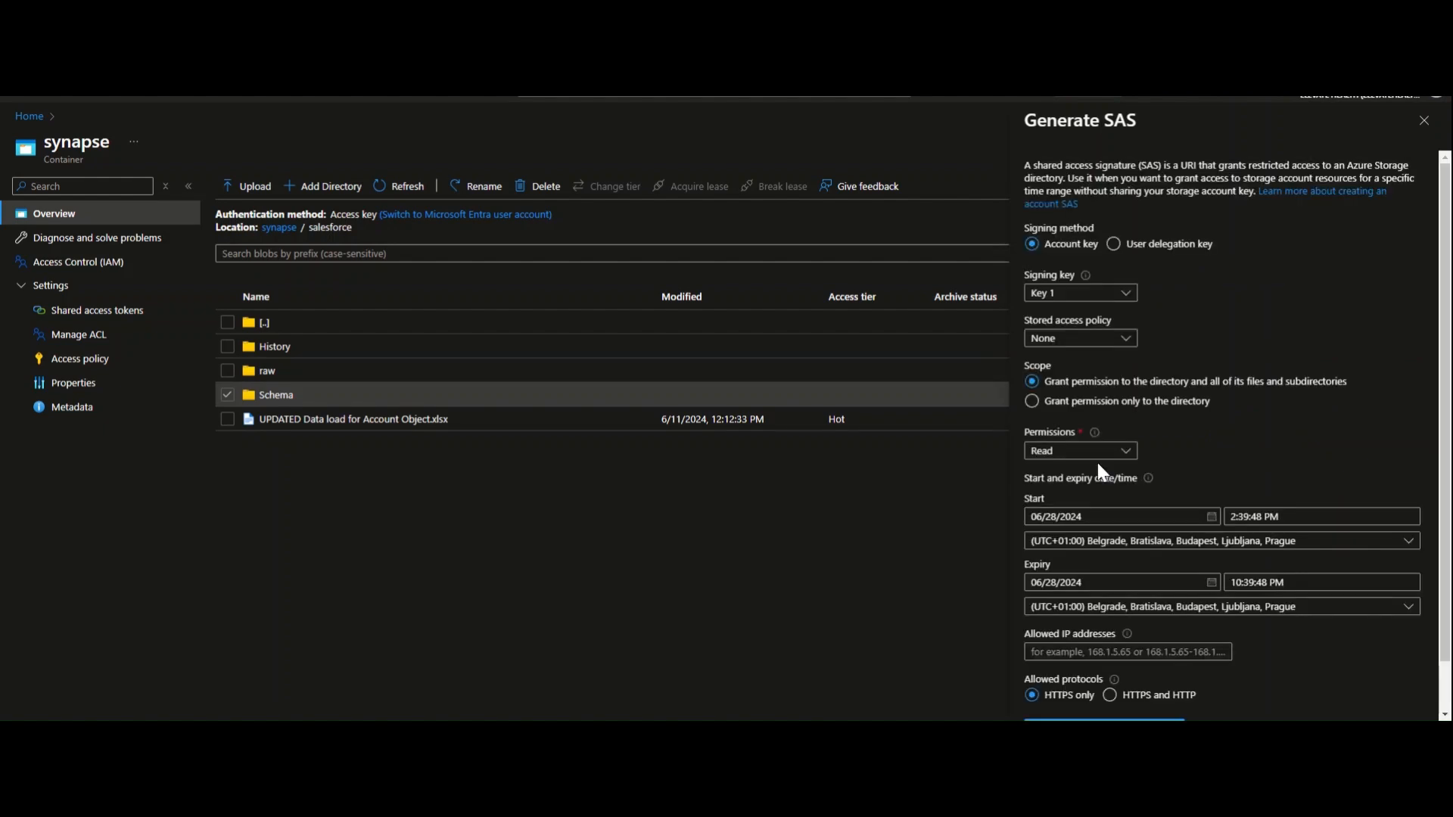
left_click(1120, 338)
left_click(1089, 357)
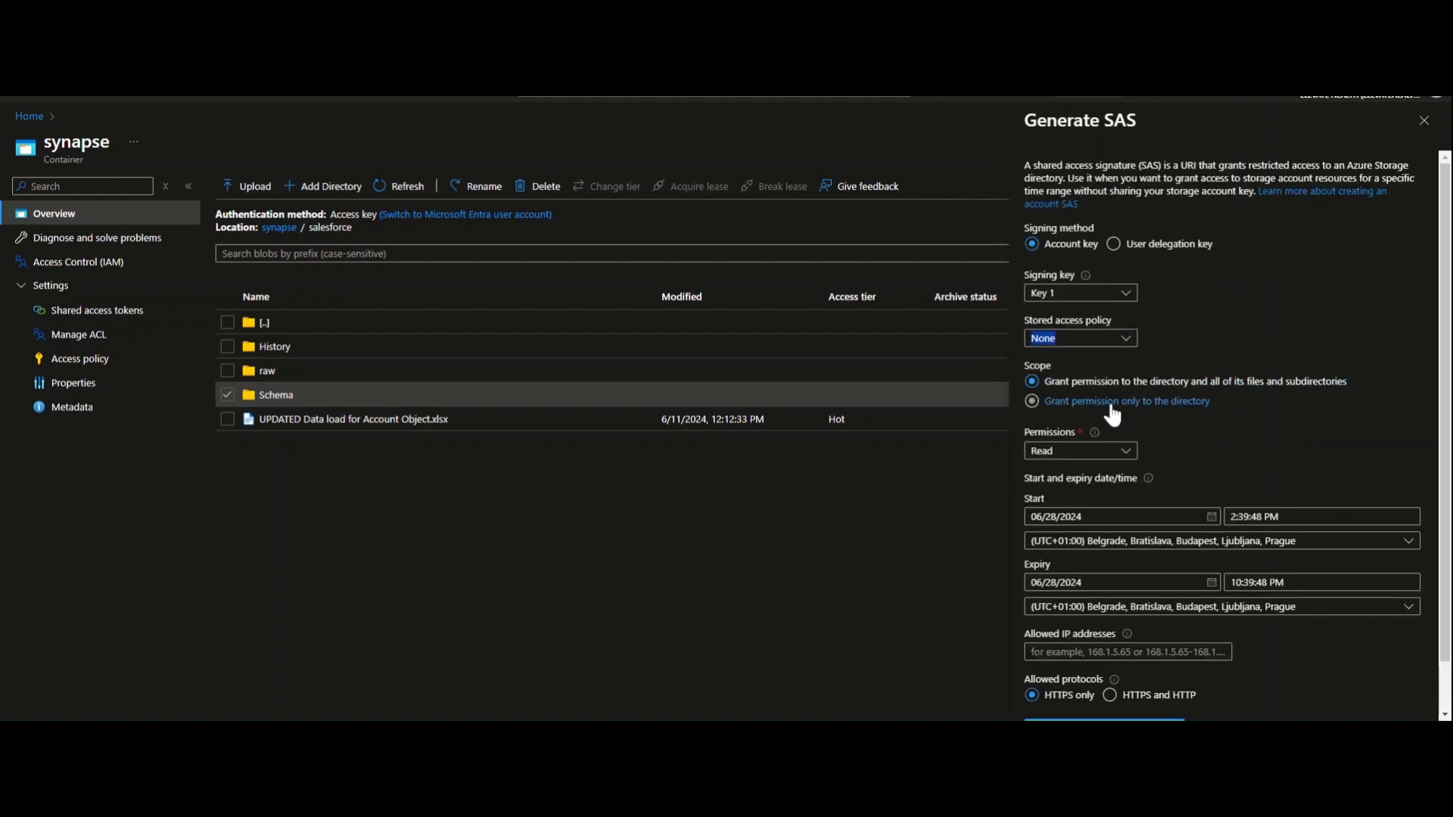
left_click(1125, 451)
left_click(1038, 237)
left_click(1039, 261)
left_click(1040, 286)
left_click(1255, 439)
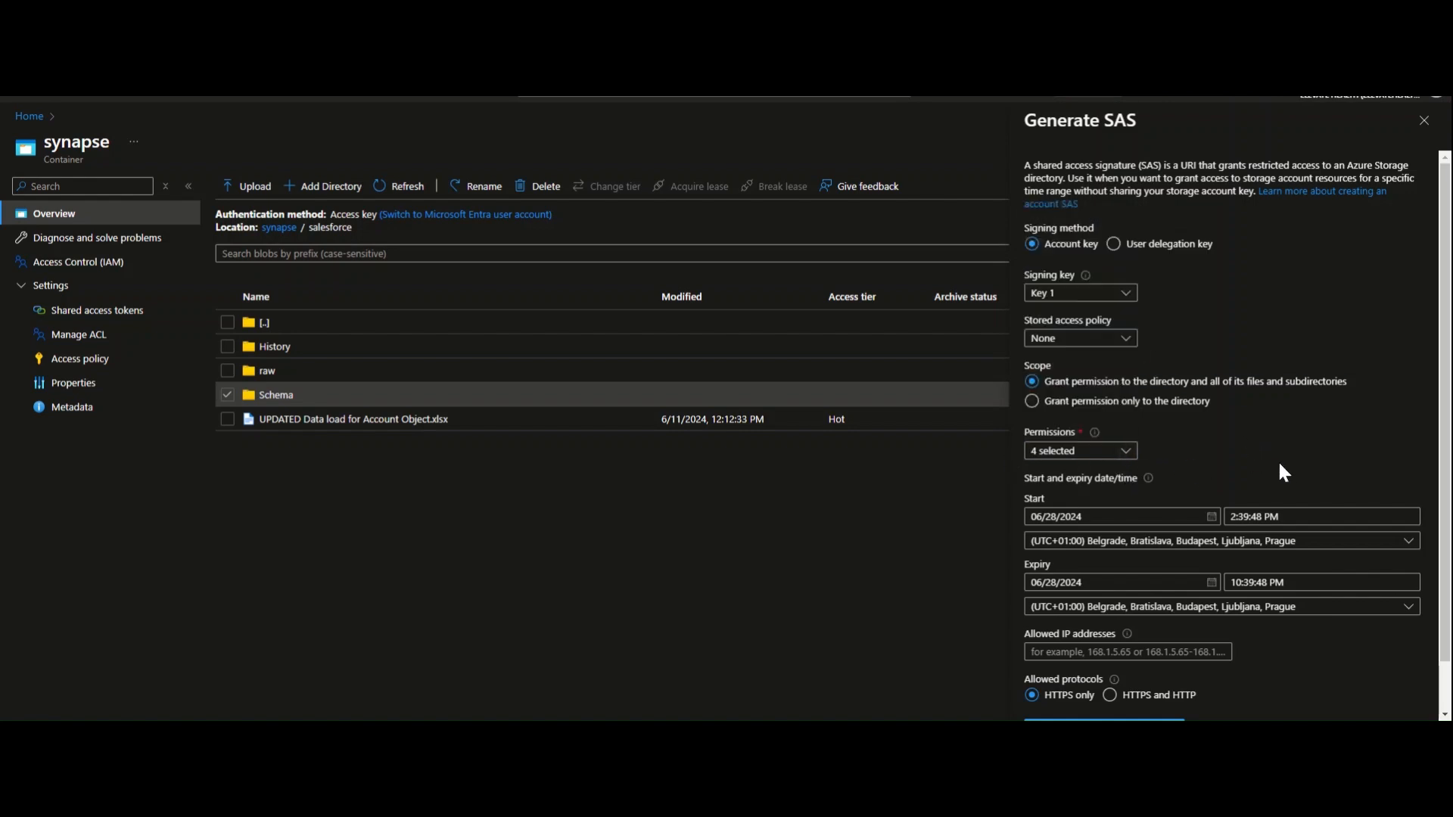
- Generate the SAS token and URL for the Schema directory, keeping the default expiry, and copy the SAS URL
scroll(1291, 484, "down", 2)
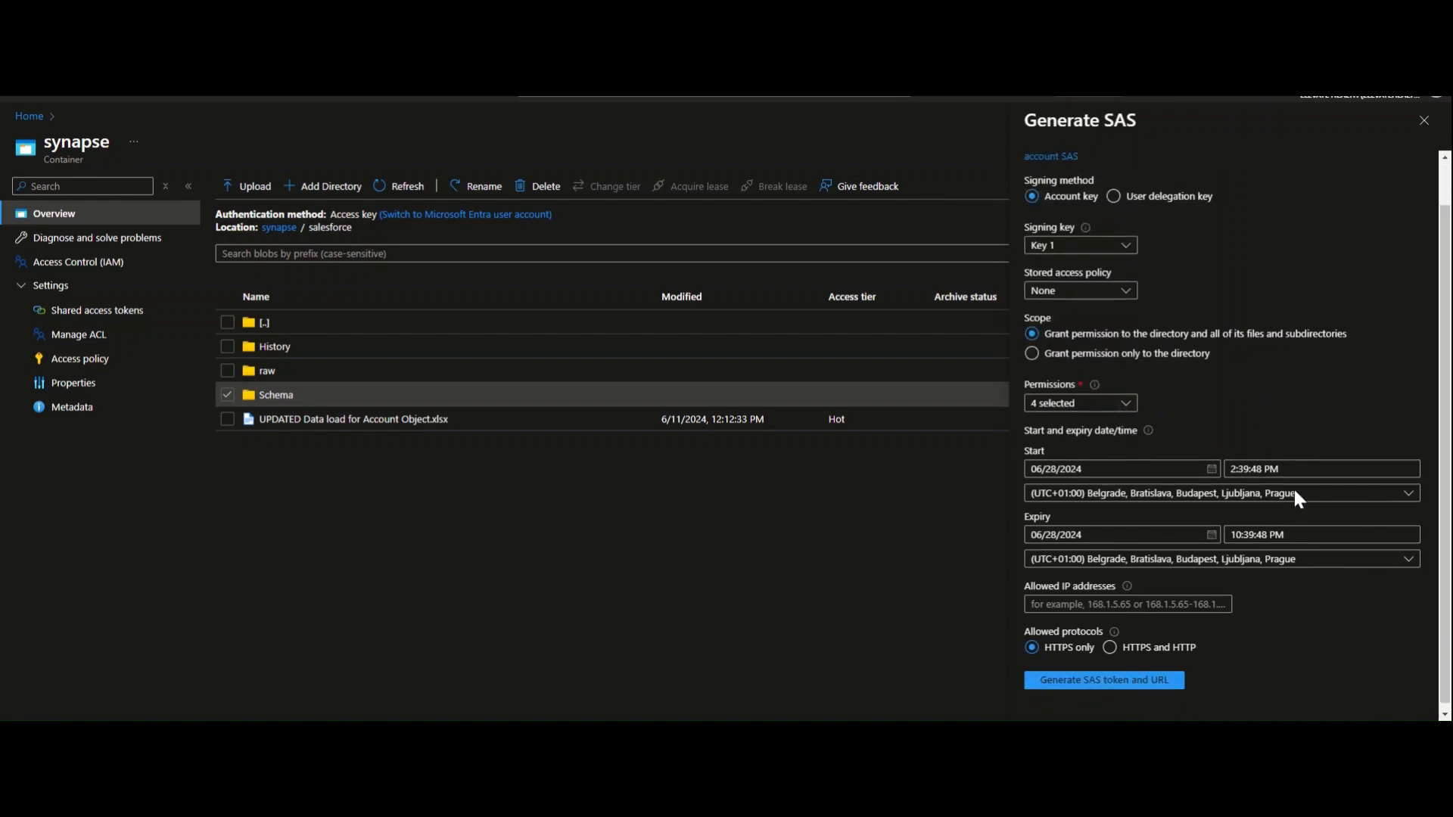
left_click(1211, 529)
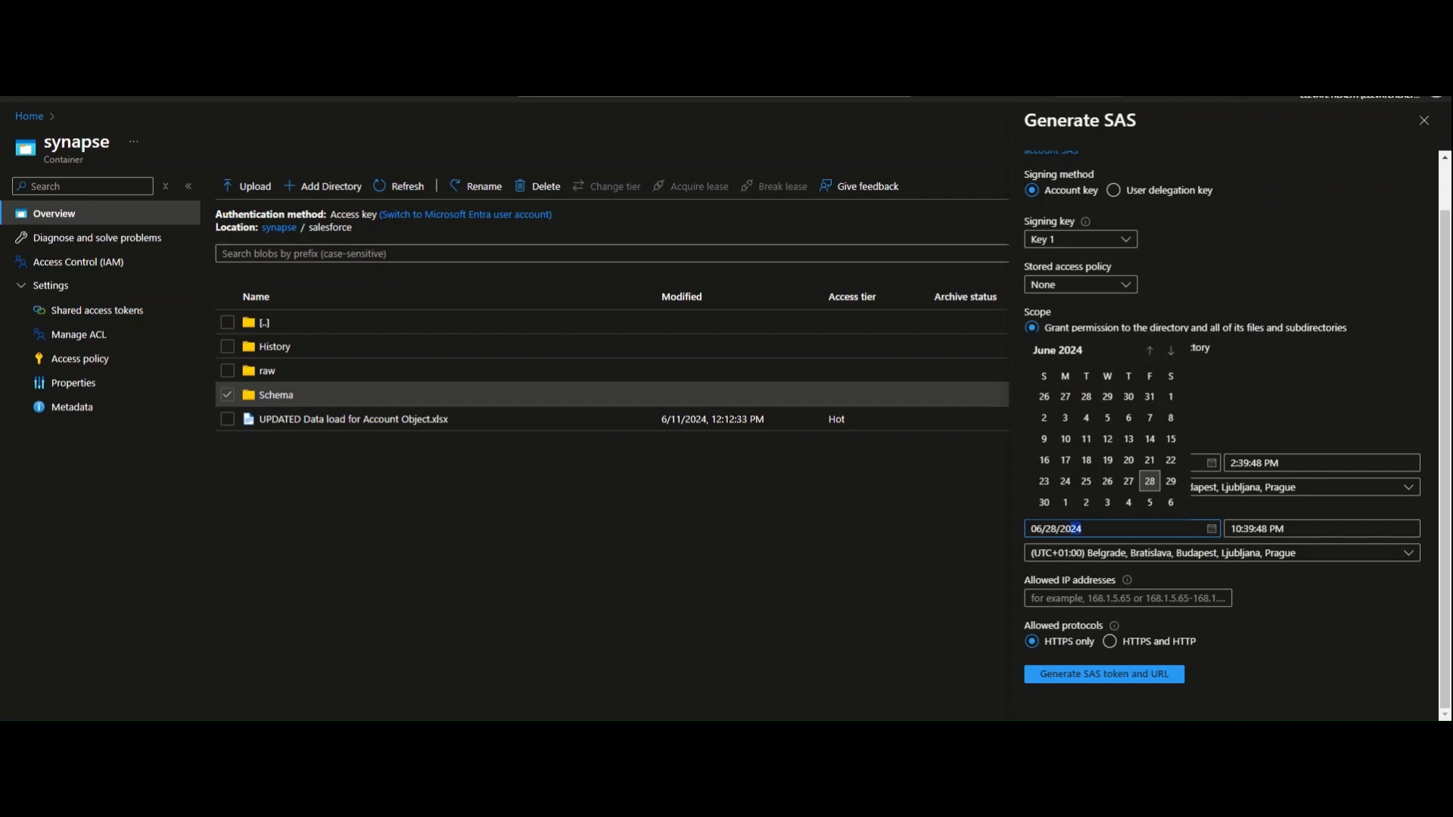
left_click(1332, 640)
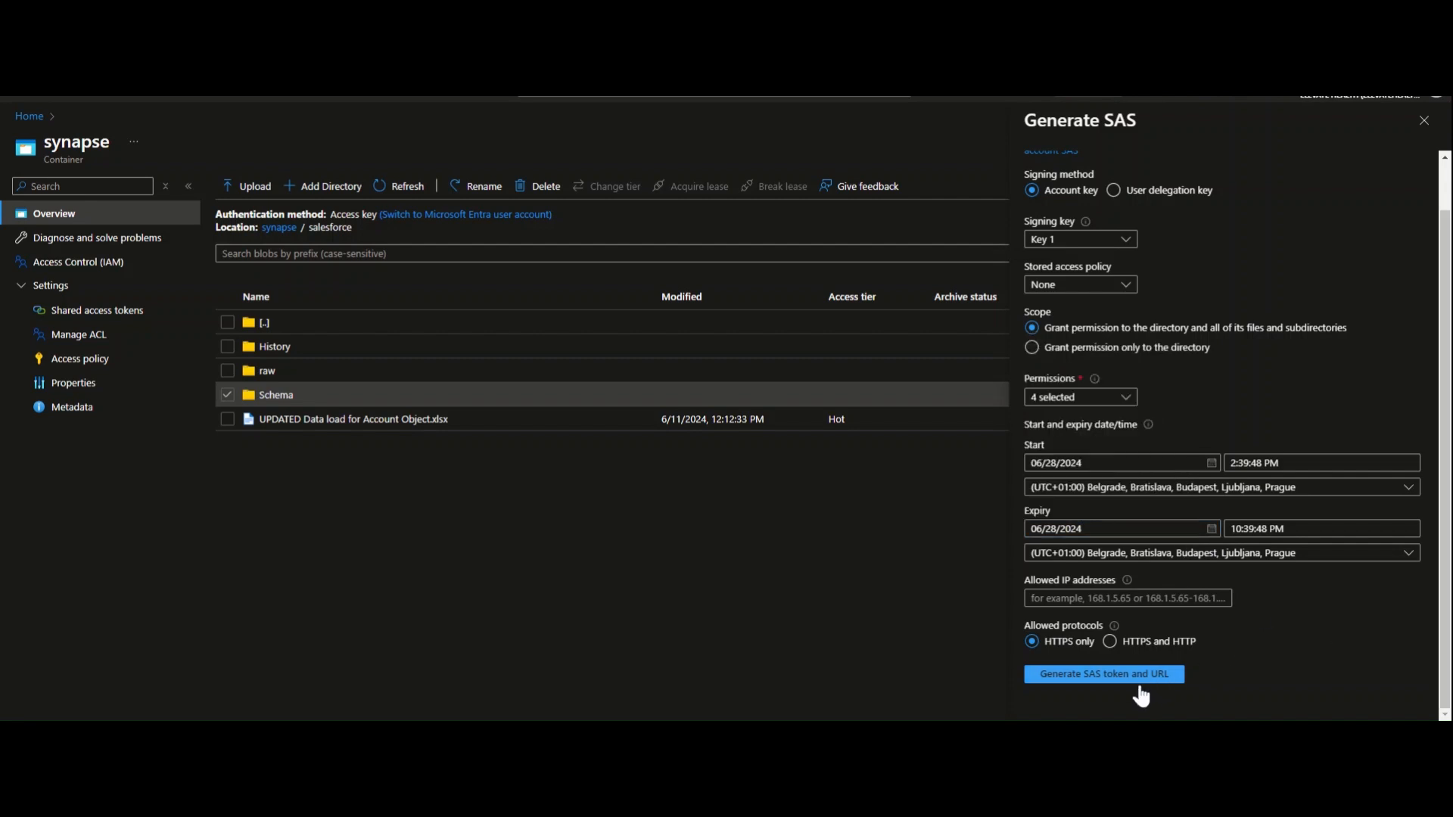
left_click(1101, 677)
scroll(1286, 628, "down", 3)
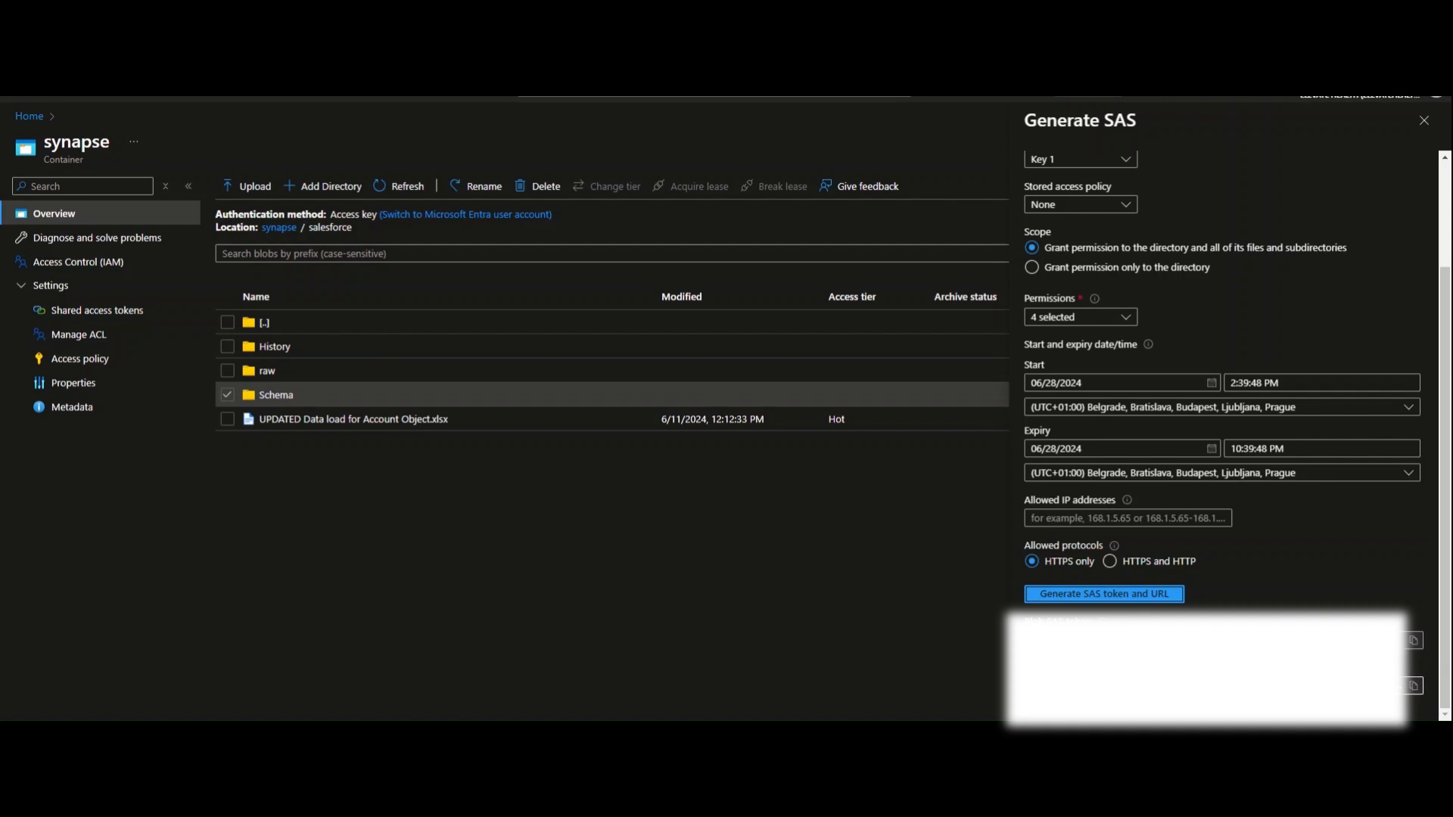
left_click(1414, 685)
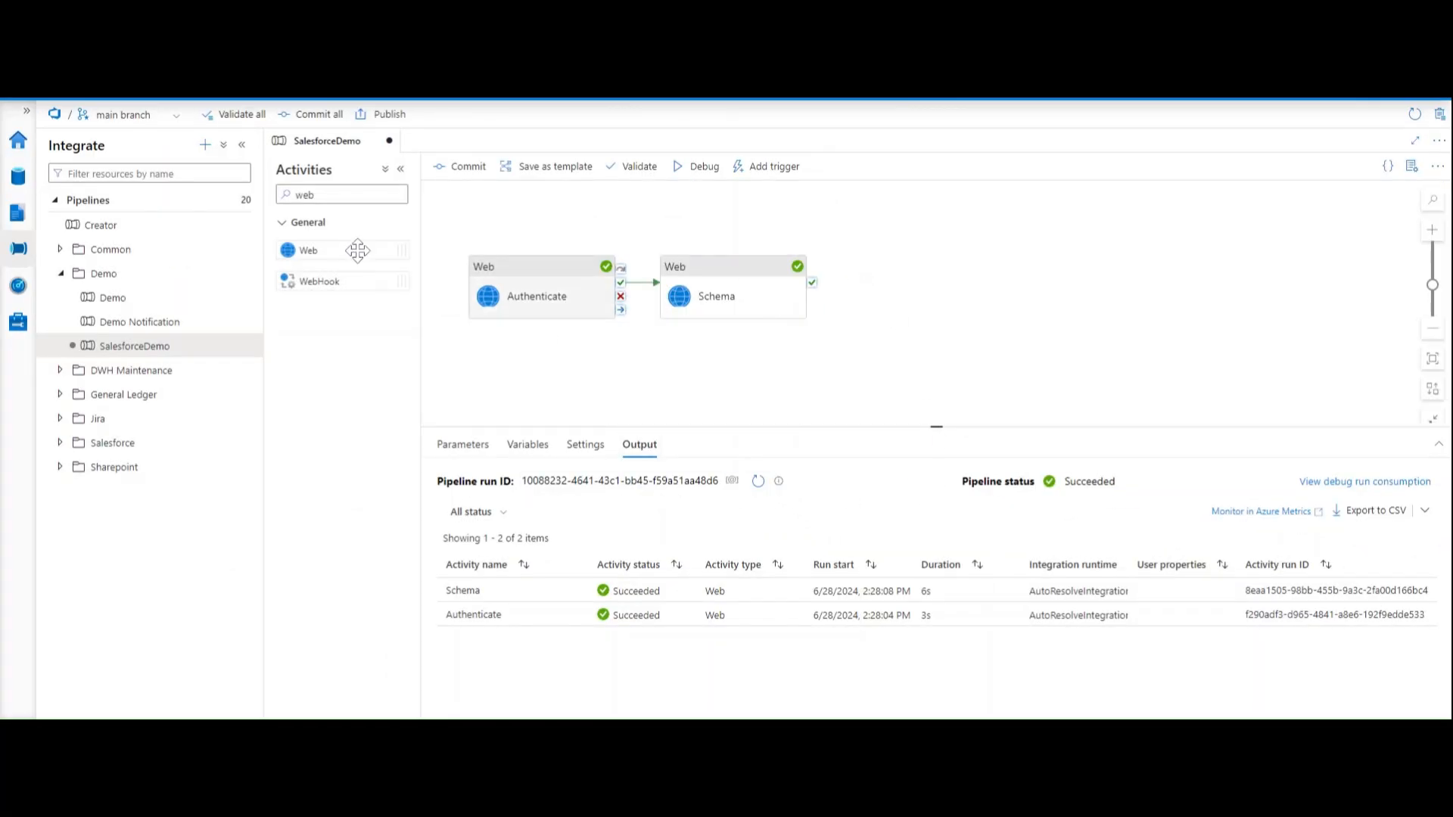
- Add a third Web activity to the SalesforceDemo pipeline, connect it to Schema's success output and name it SaveJSON
left_click_drag(358, 250, 908, 292)
left_click_drag(812, 282, 913, 290)
left_click(913, 289)
left_click(509, 444)
left_click(454, 444)
left_click(696, 482)
type("SaveJSON")
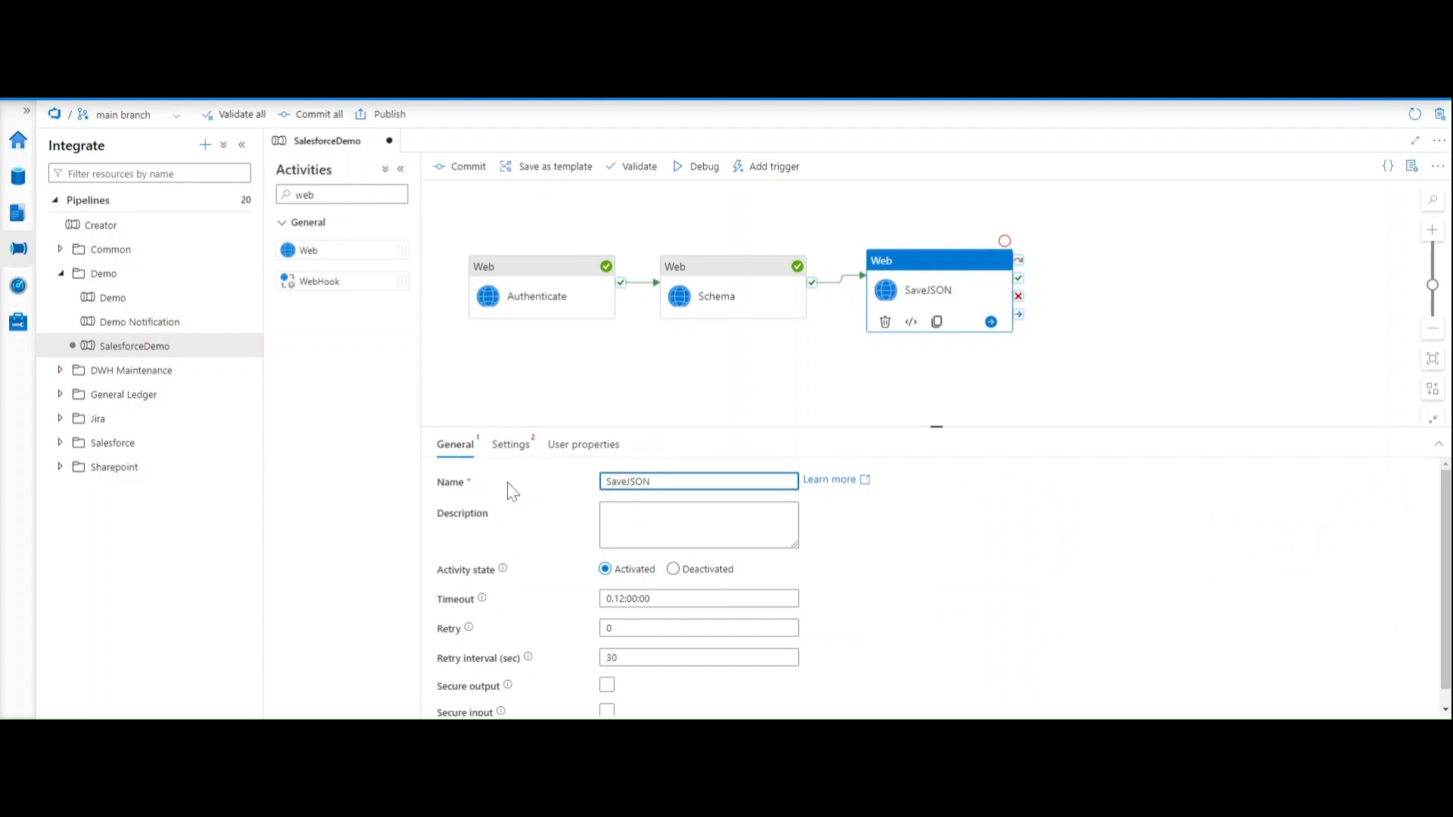
- Paste the copied SAS URL as SaveJSON's URL and insert /AccountSchema.json after the Schema folder, before the query string
left_click(511, 447)
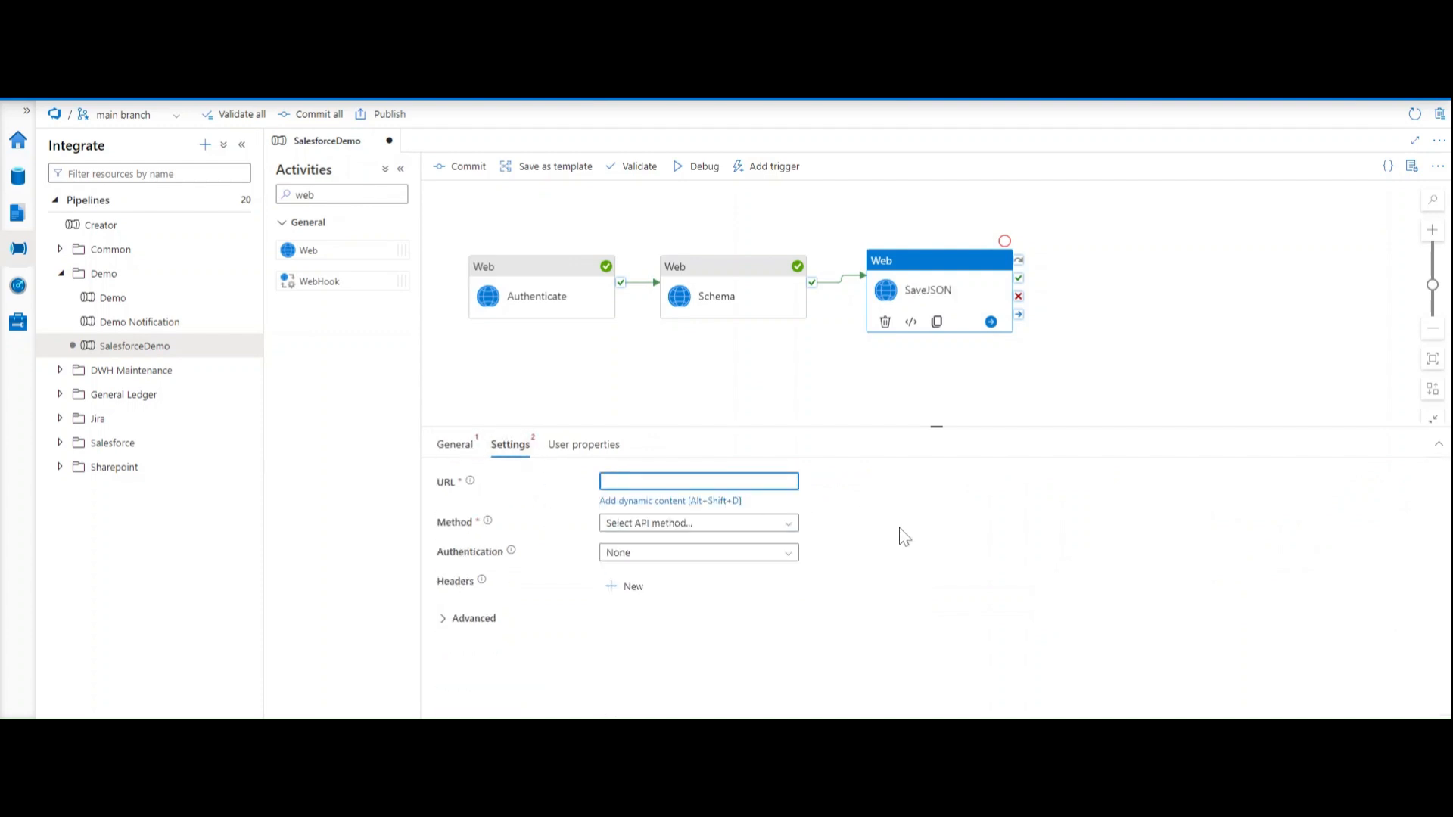
key("ctrl+v")
left_click_drag(792, 482, 579, 501)
left_click(860, 518)
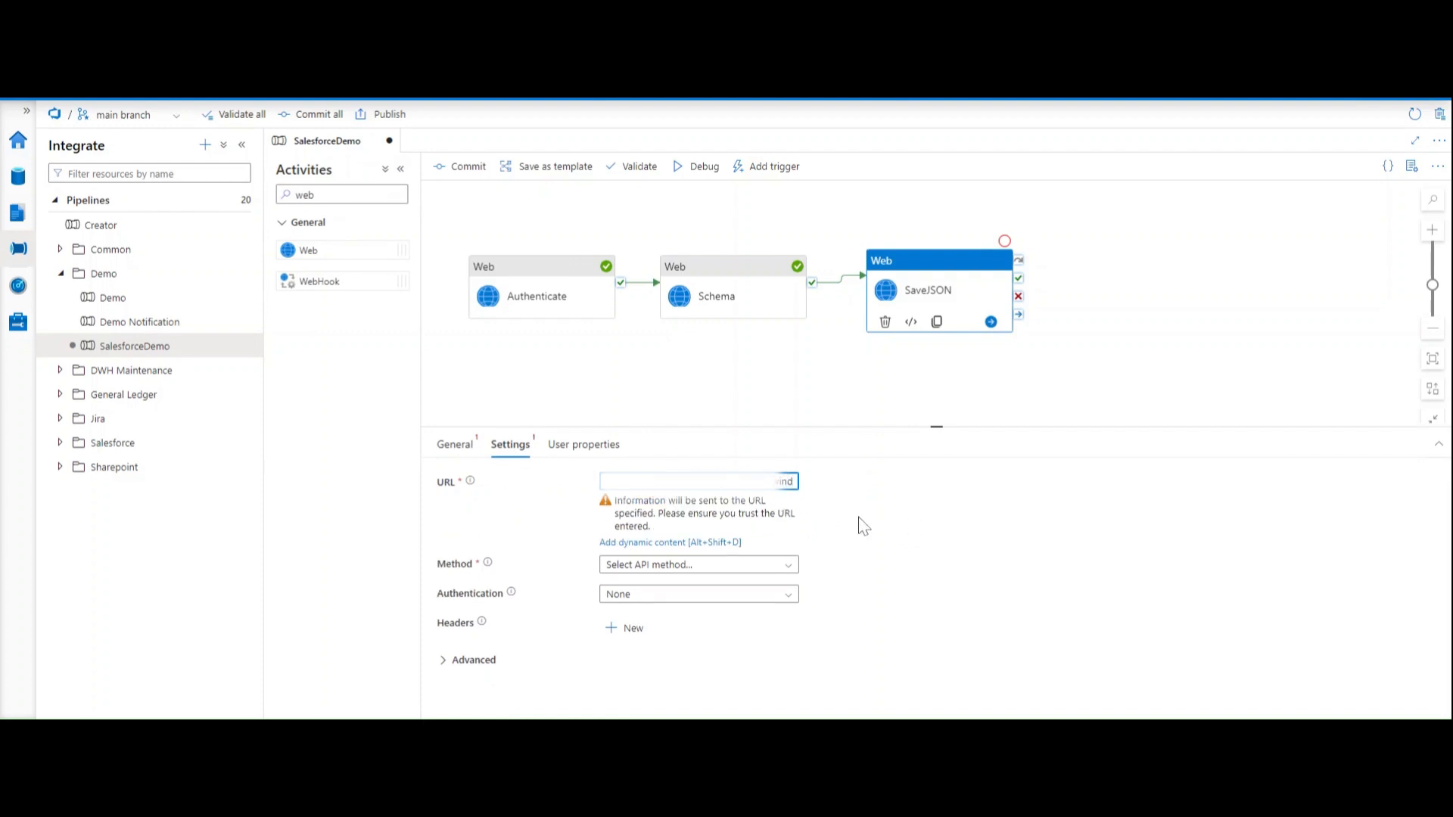
type("net")
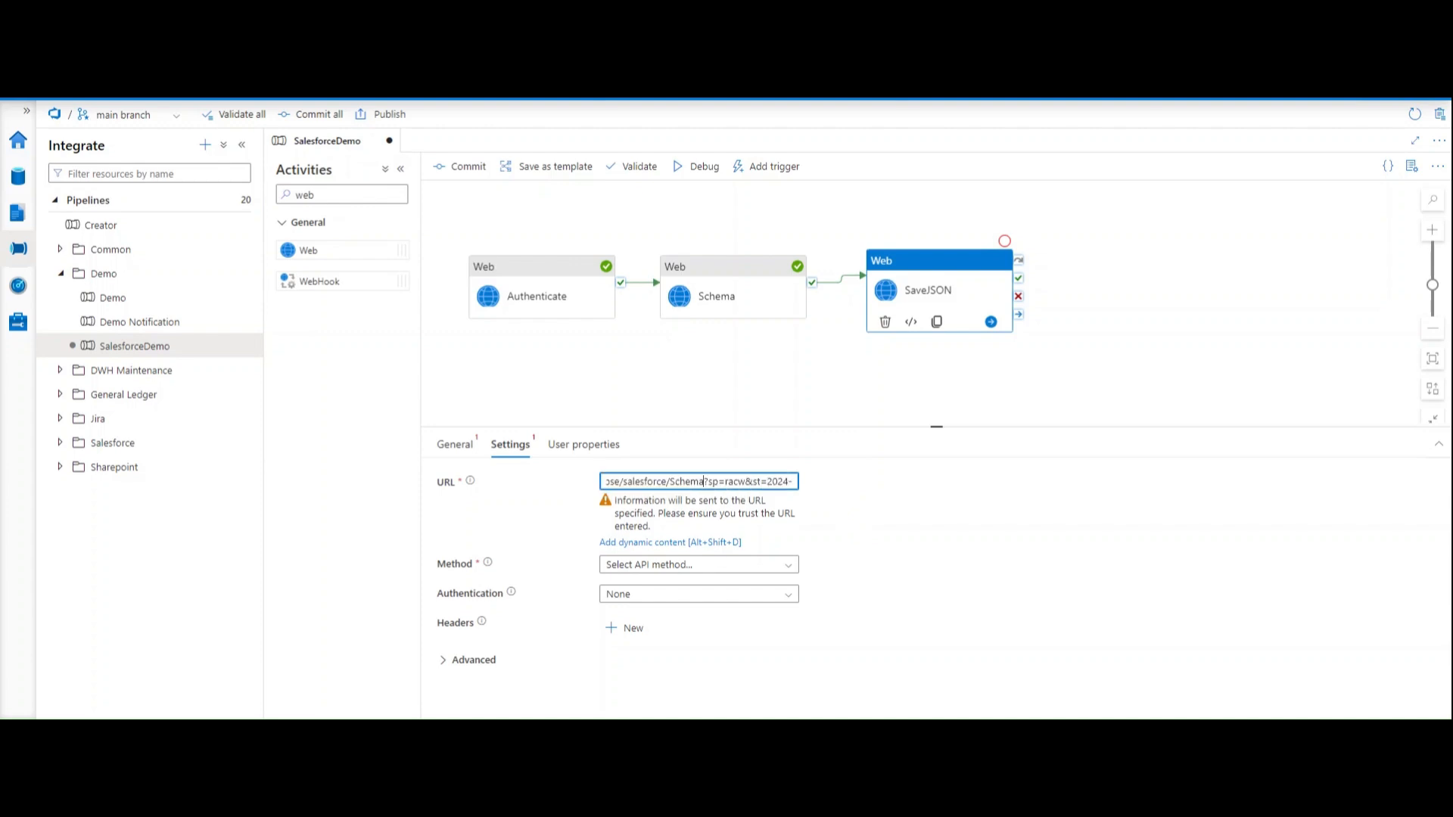
type("/AccountSchema.json")
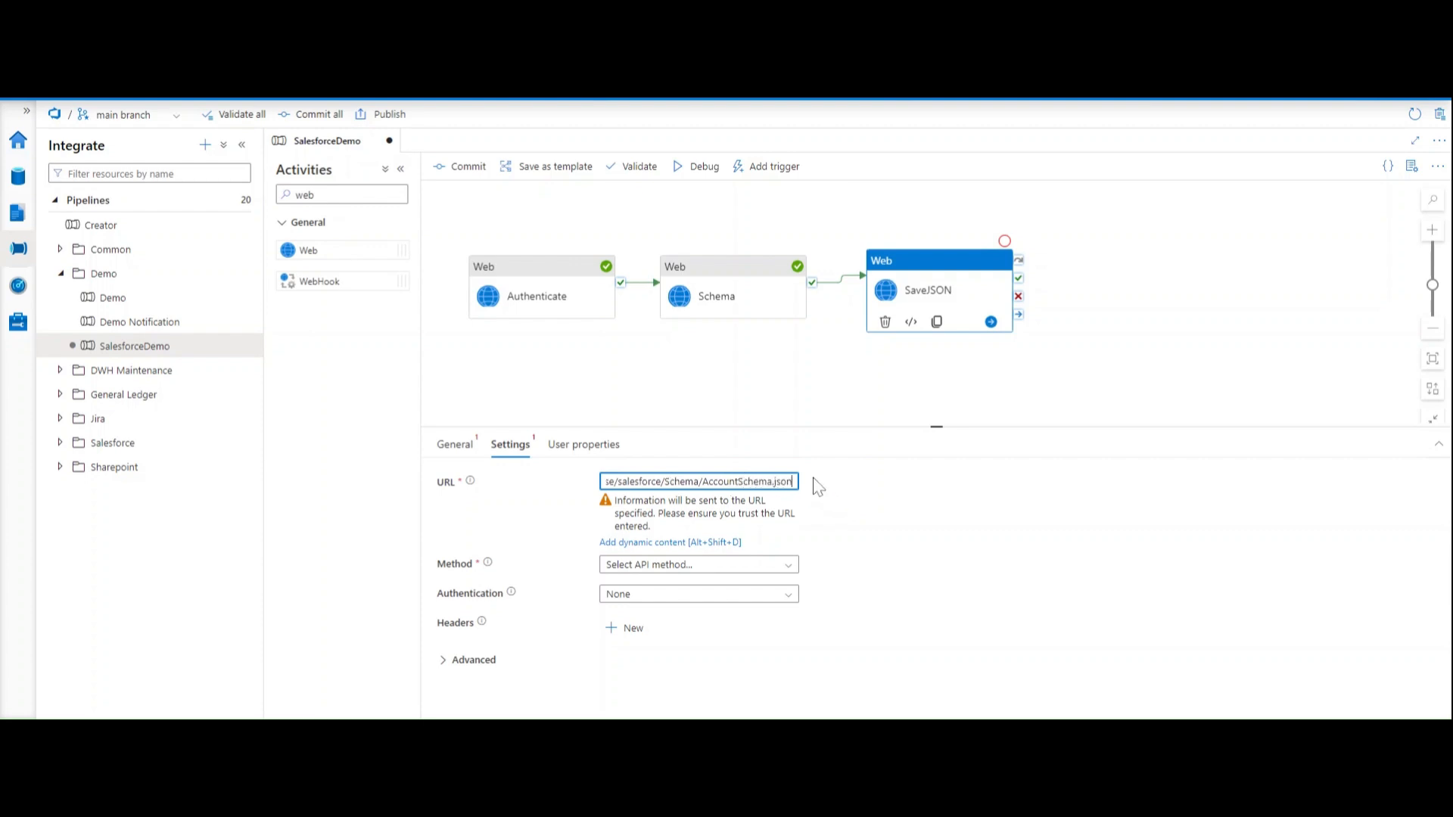
- Shorten the target file name in SaveJSON's URL to Account.json and set the method to PUT
key("Left")
key("Left")
key("Left")
key("Left")
key("Left")
key("BackSpace")
key("BackSpace")
key("BackSpace")
key("BackSpace")
key("BackSpace")
key("BackSpace")
left_click(690, 566)
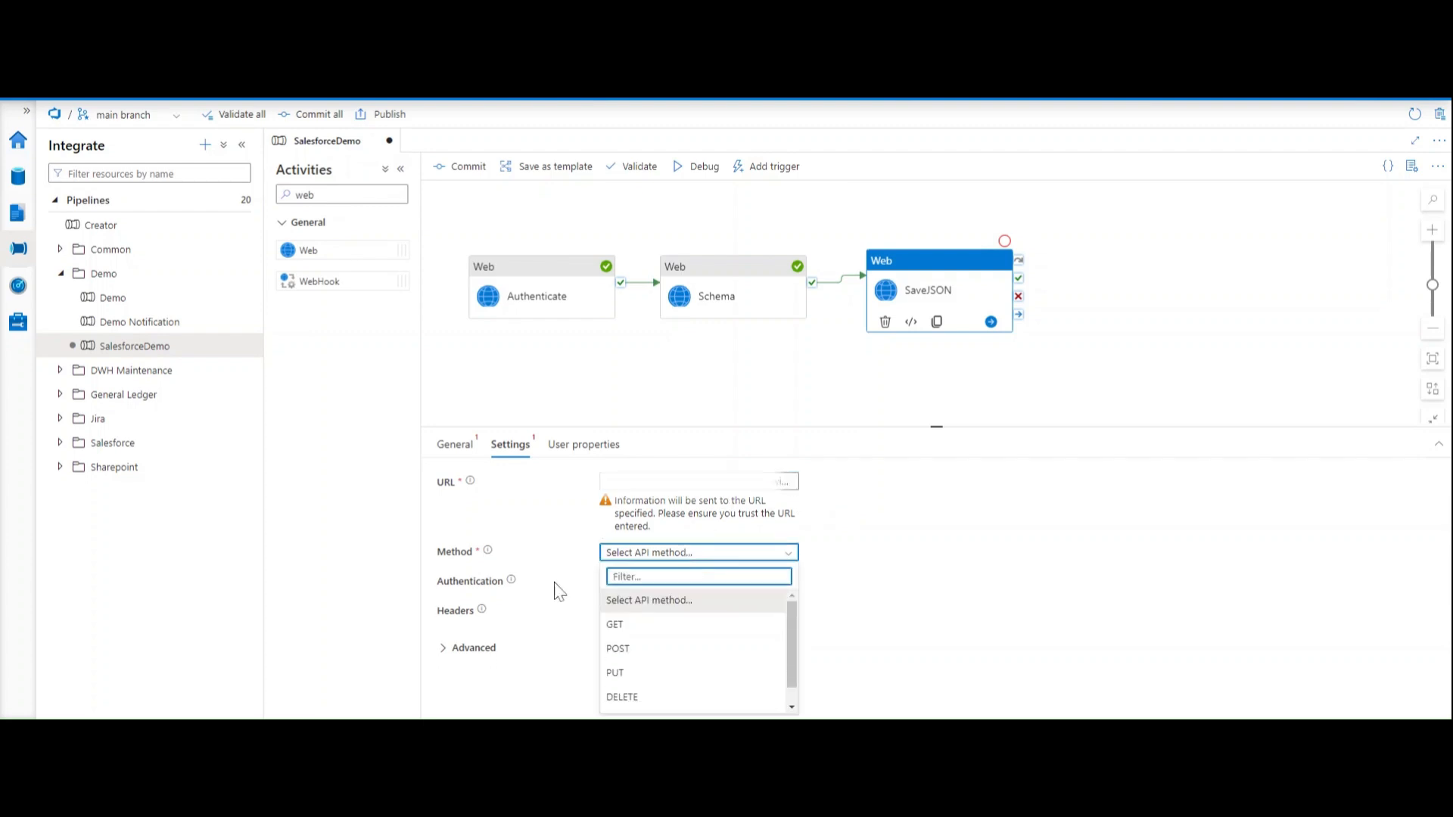
left_click(645, 676)
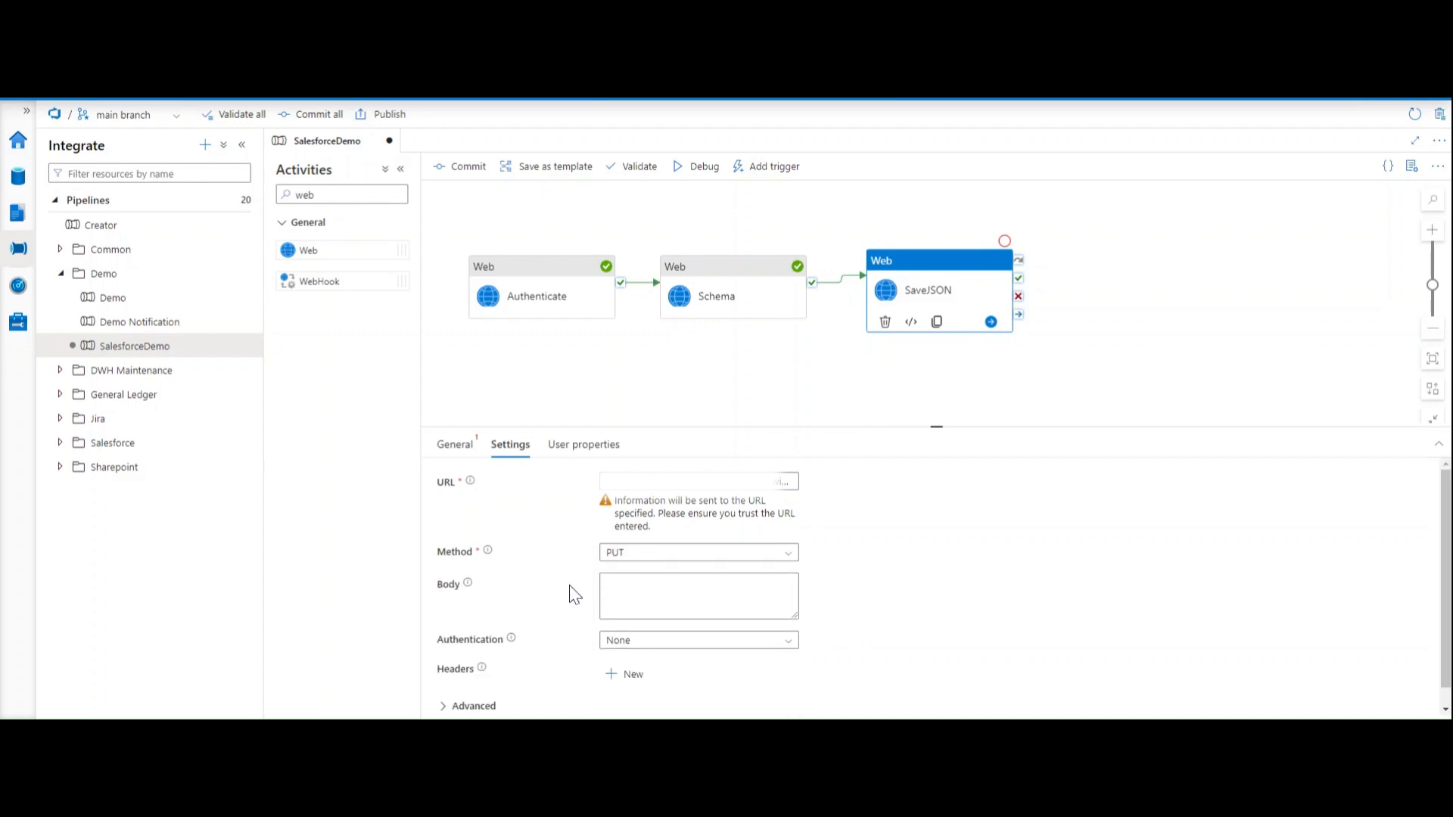
left_click(731, 612)
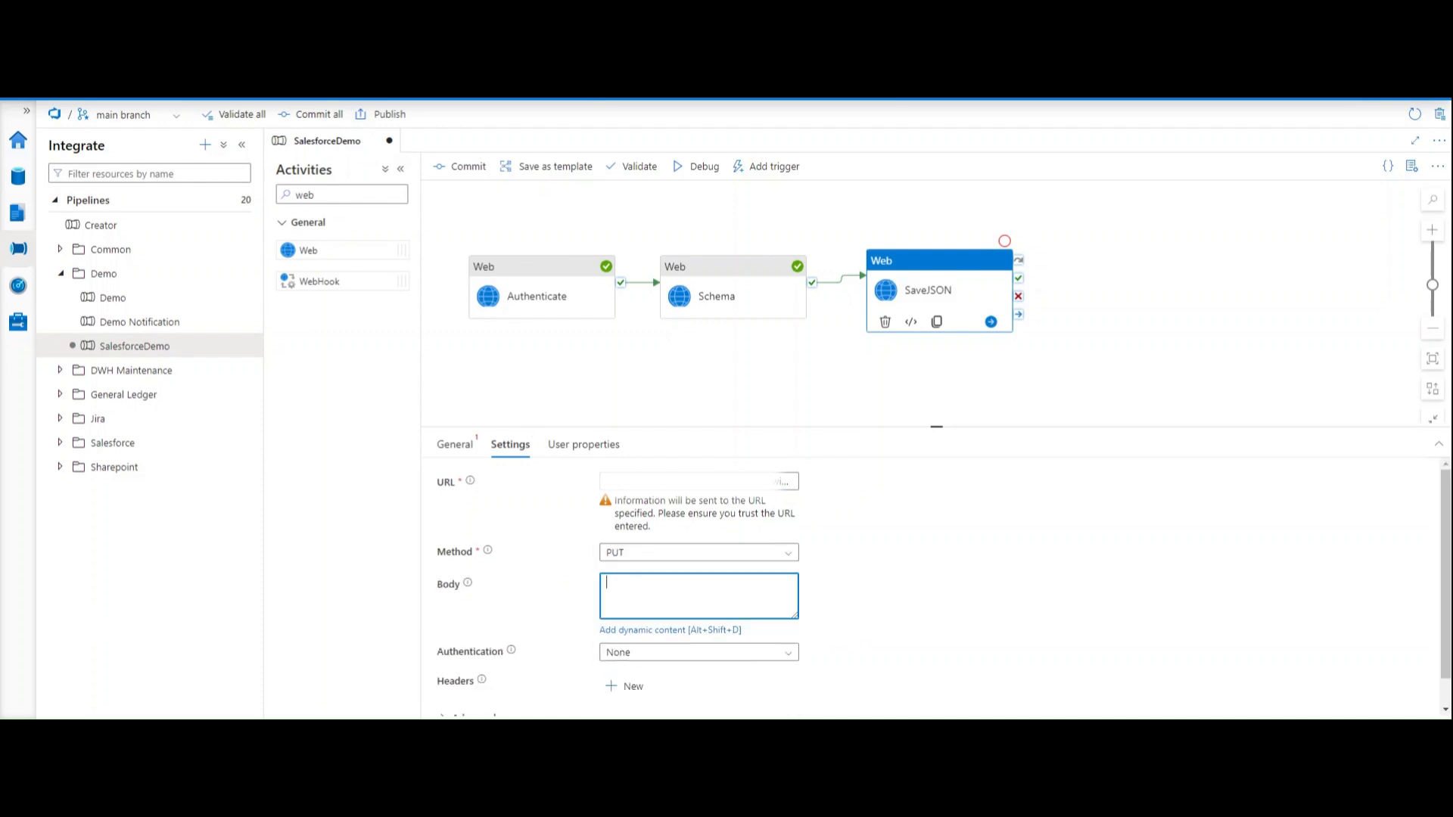
left_click(650, 631)
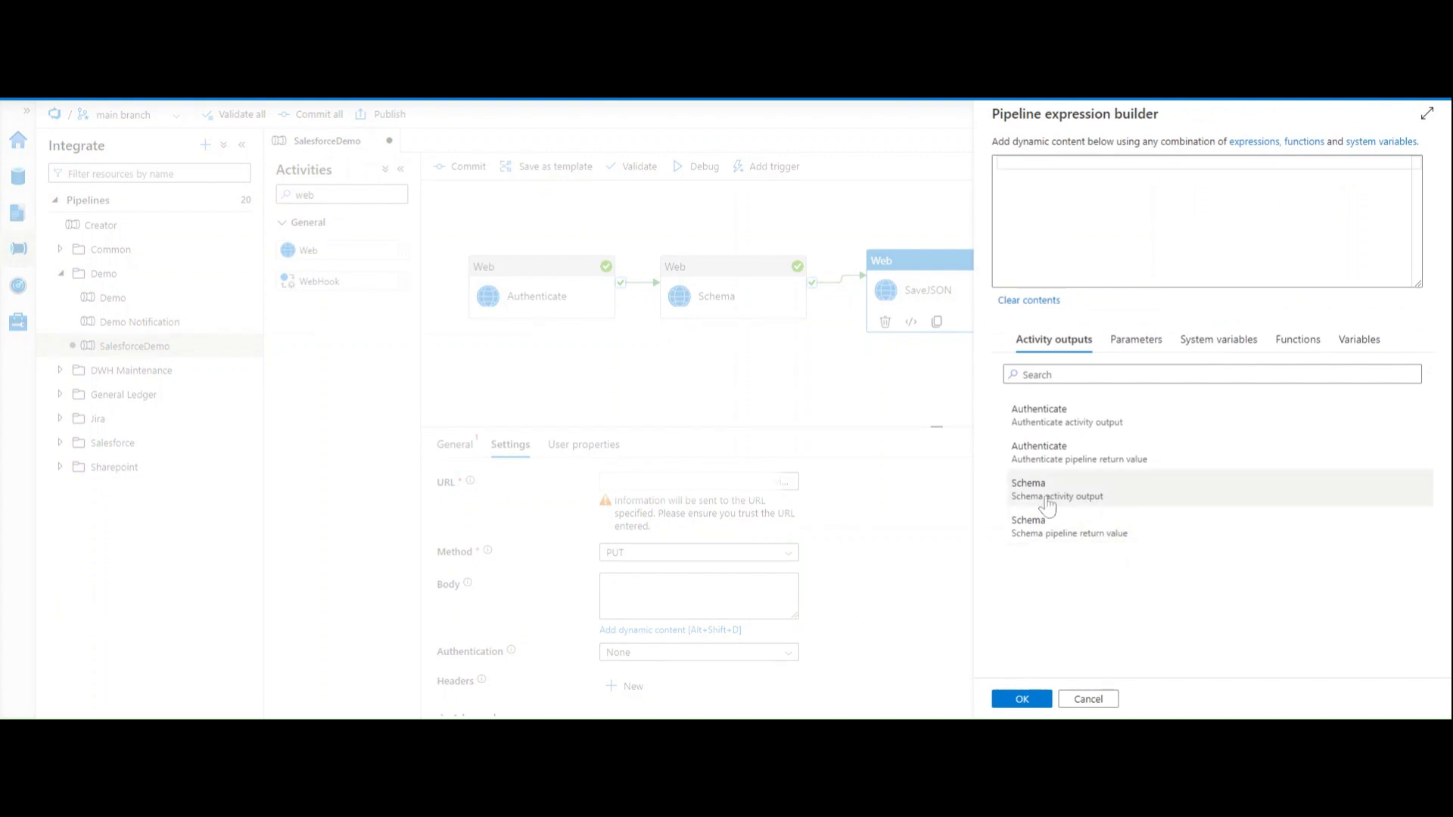
left_click(1097, 495)
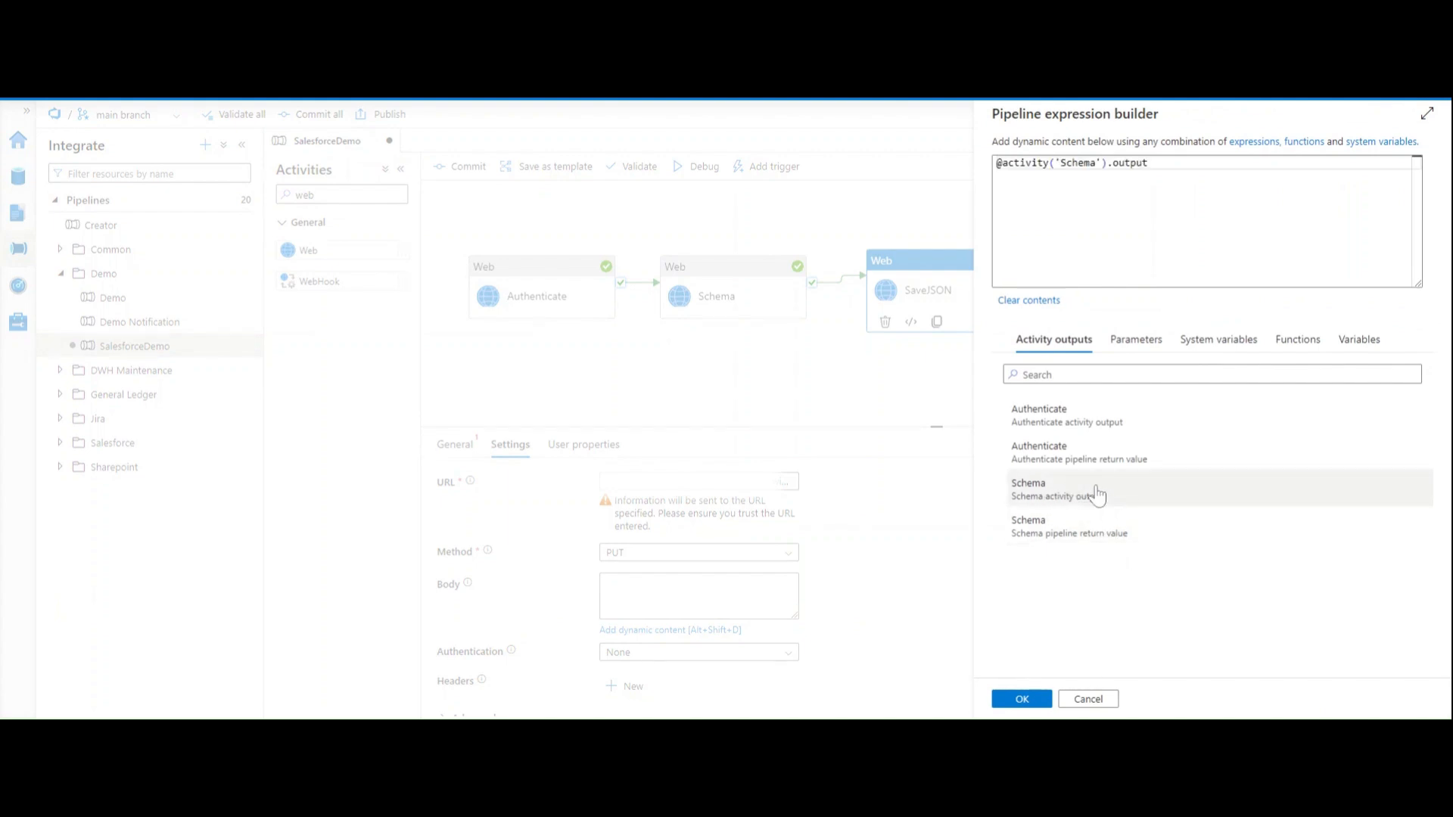
left_click(1019, 697)
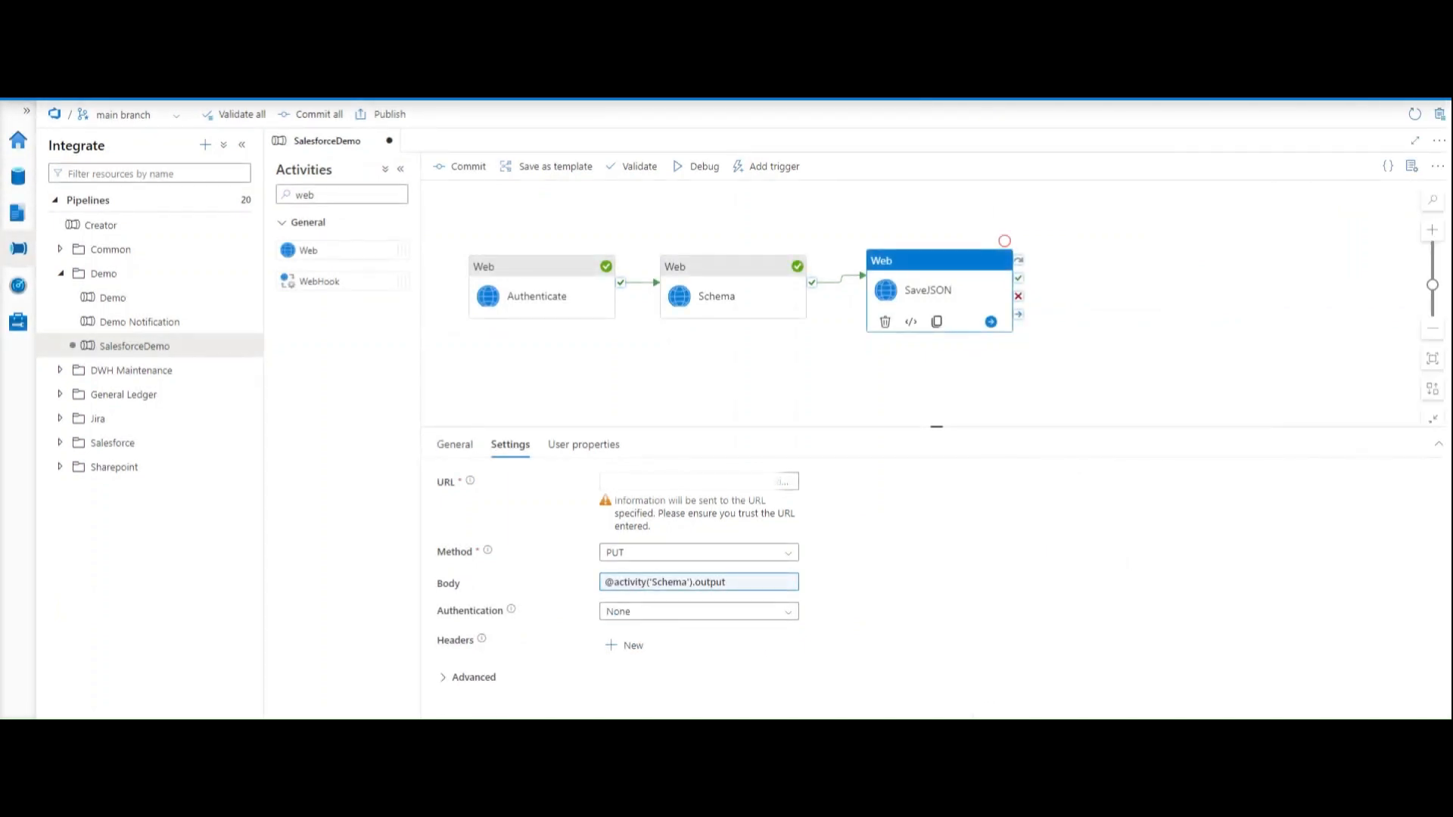
- Add an x-ms-blob-type header to SaveJSON and fill in its value
left_click(628, 645)
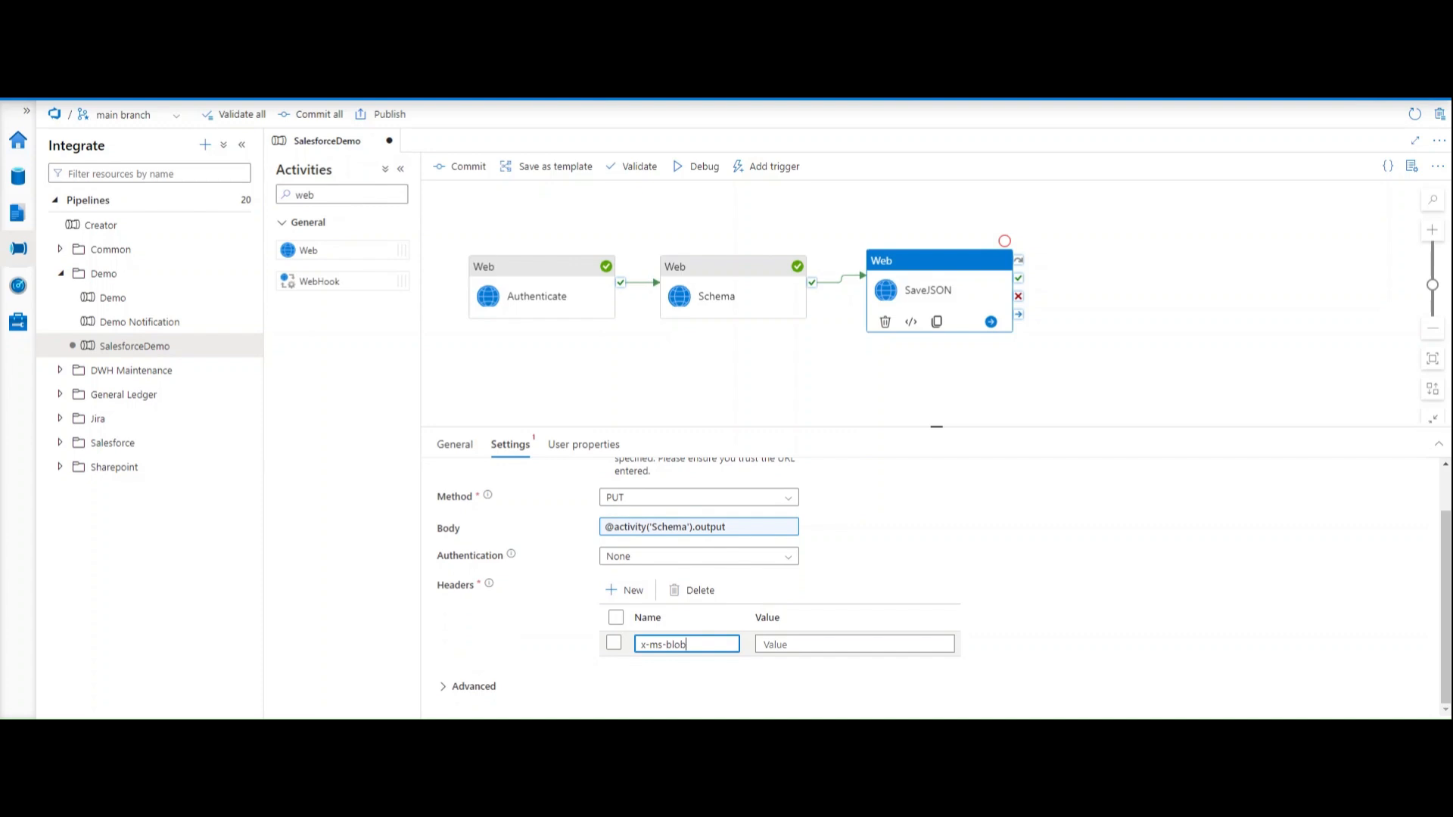
key("Tab")
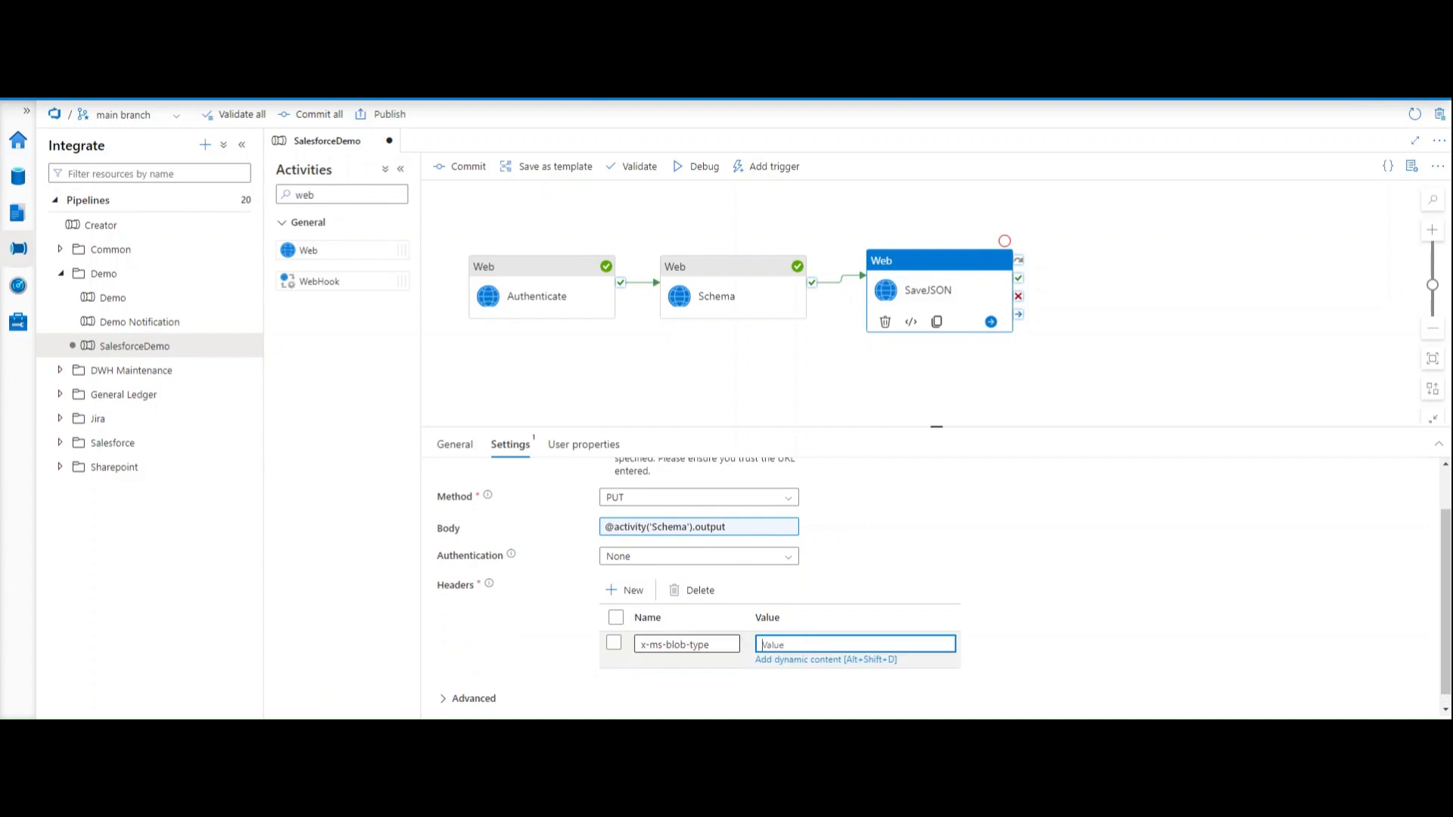
type("B")
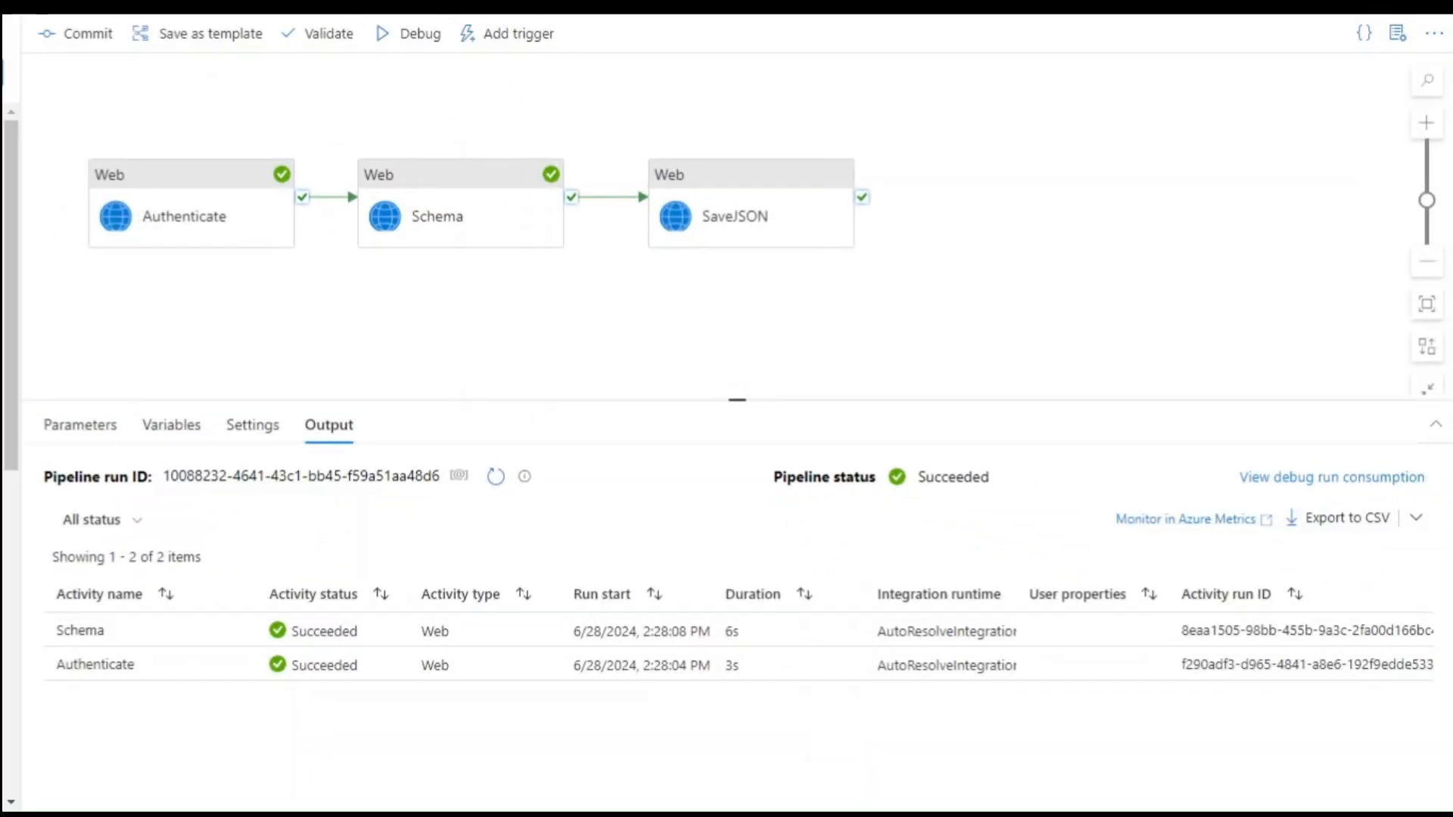
- Add a Copy data activity after SaveJSON and connect it to SaveJSON's success output
left_click_drag(8, 227, 1007, 220)
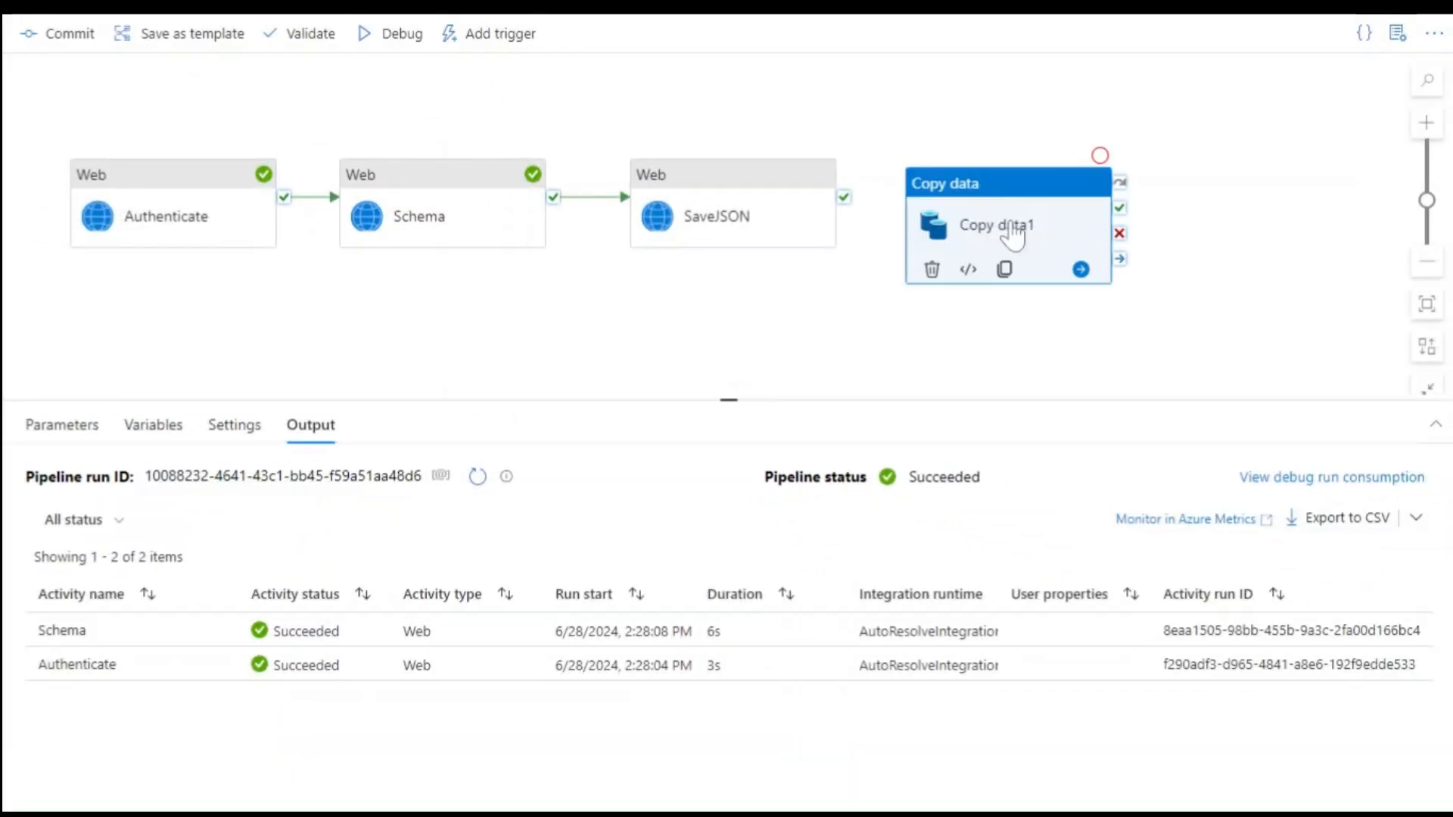
left_click_drag(844, 197, 953, 243)
left_click(908, 340)
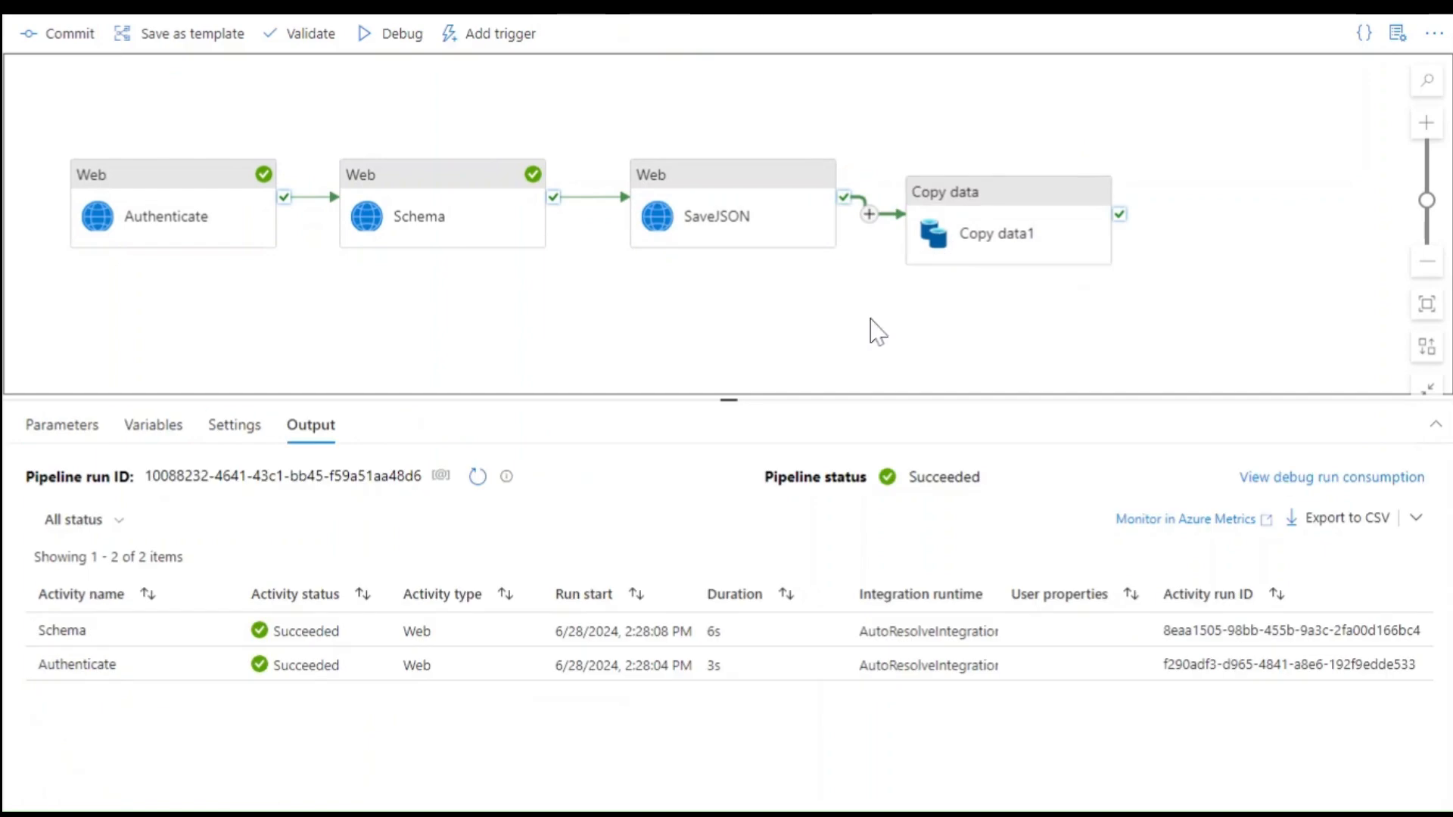
- Start a new source dataset for Copy data1, using Azure Data Lake Storage Gen2 as the data store
left_click(1030, 221)
left_click(140, 438)
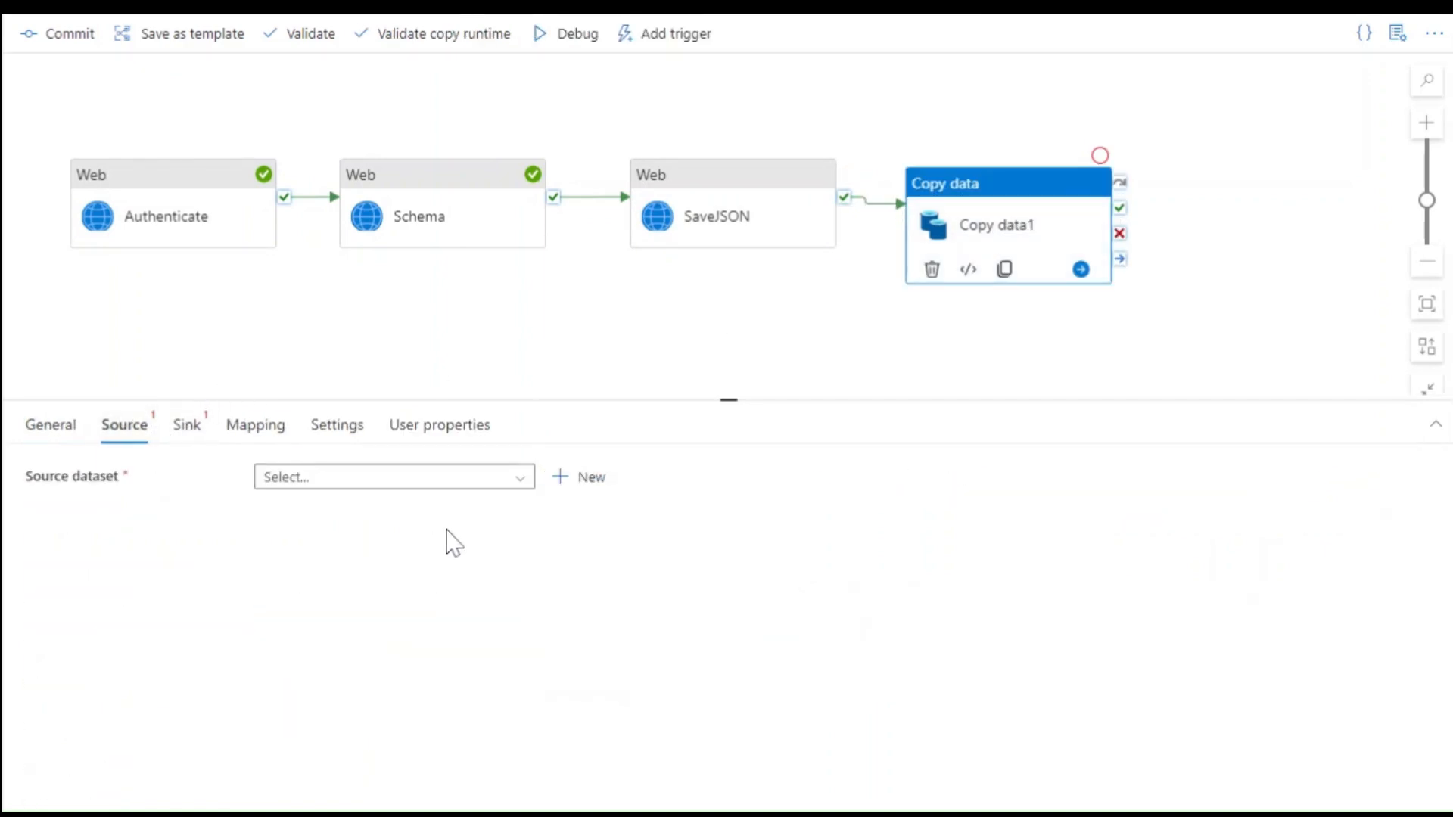
left_click(580, 479)
scroll(1230, 337, "down", 5)
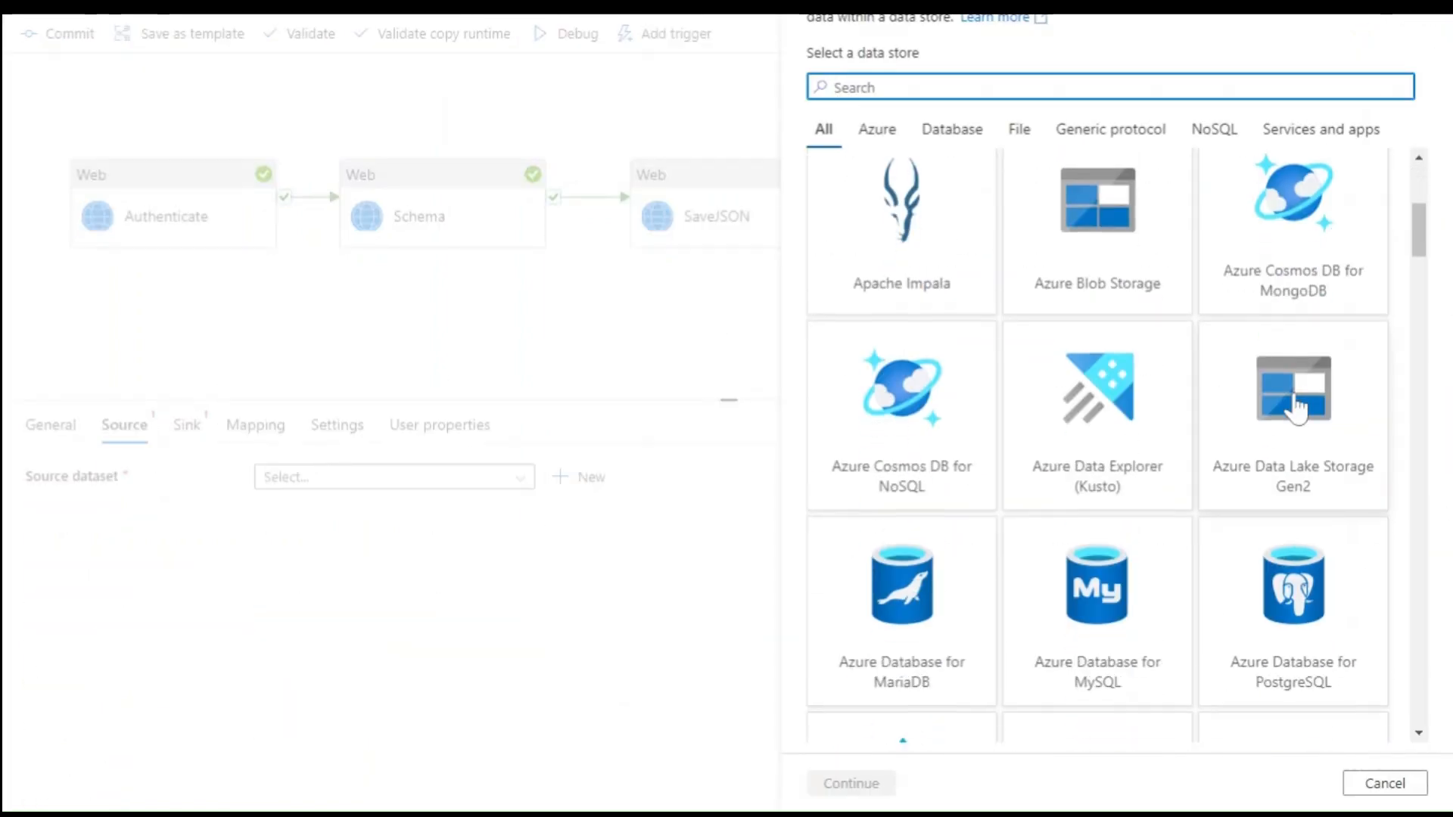
left_click(1296, 392)
double_click(1265, 427)
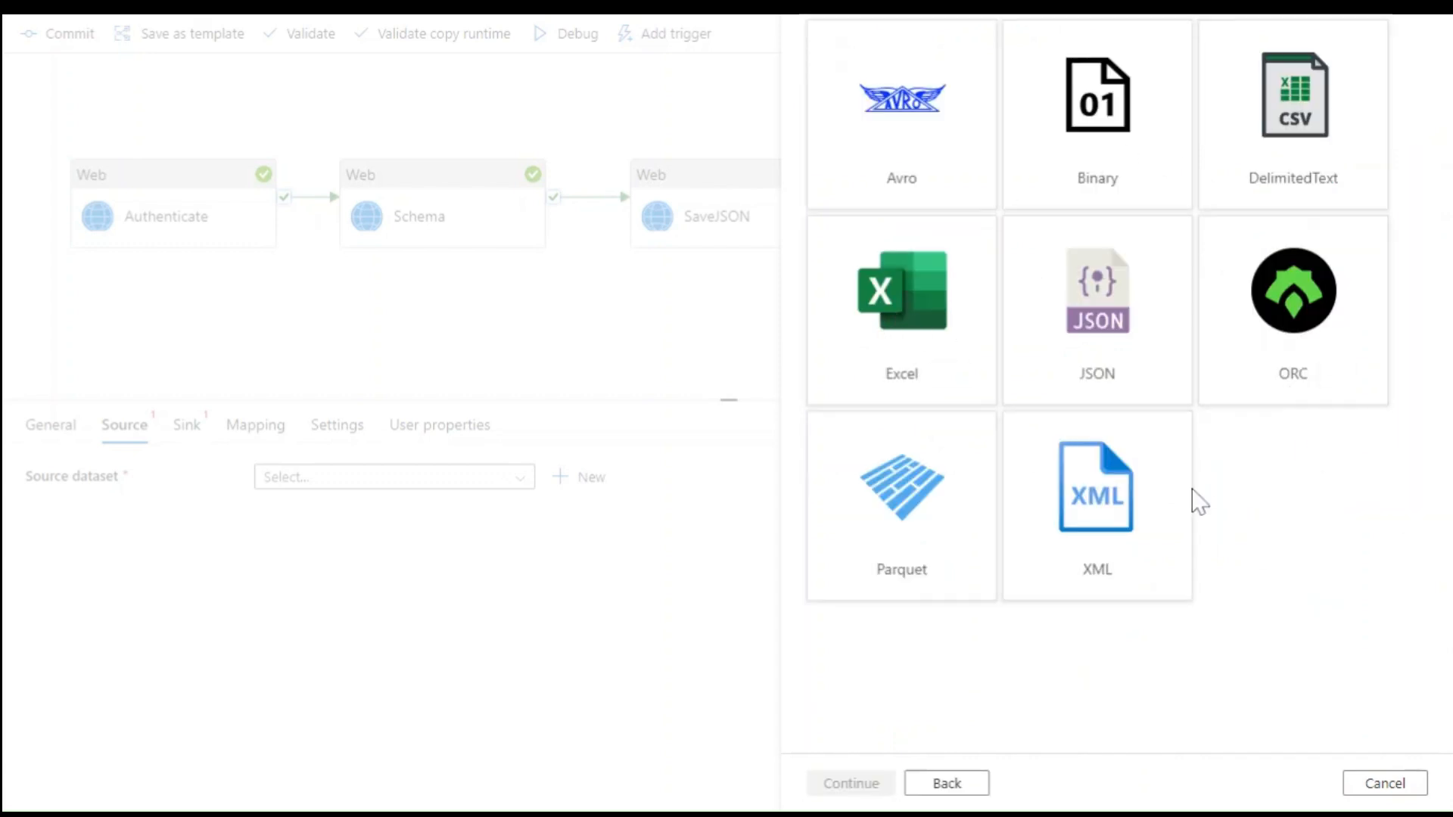
- Choose JSON as the dataset format, name the dataset SchemaAccount and select its linked service
left_click(1098, 312)
left_click(850, 782)
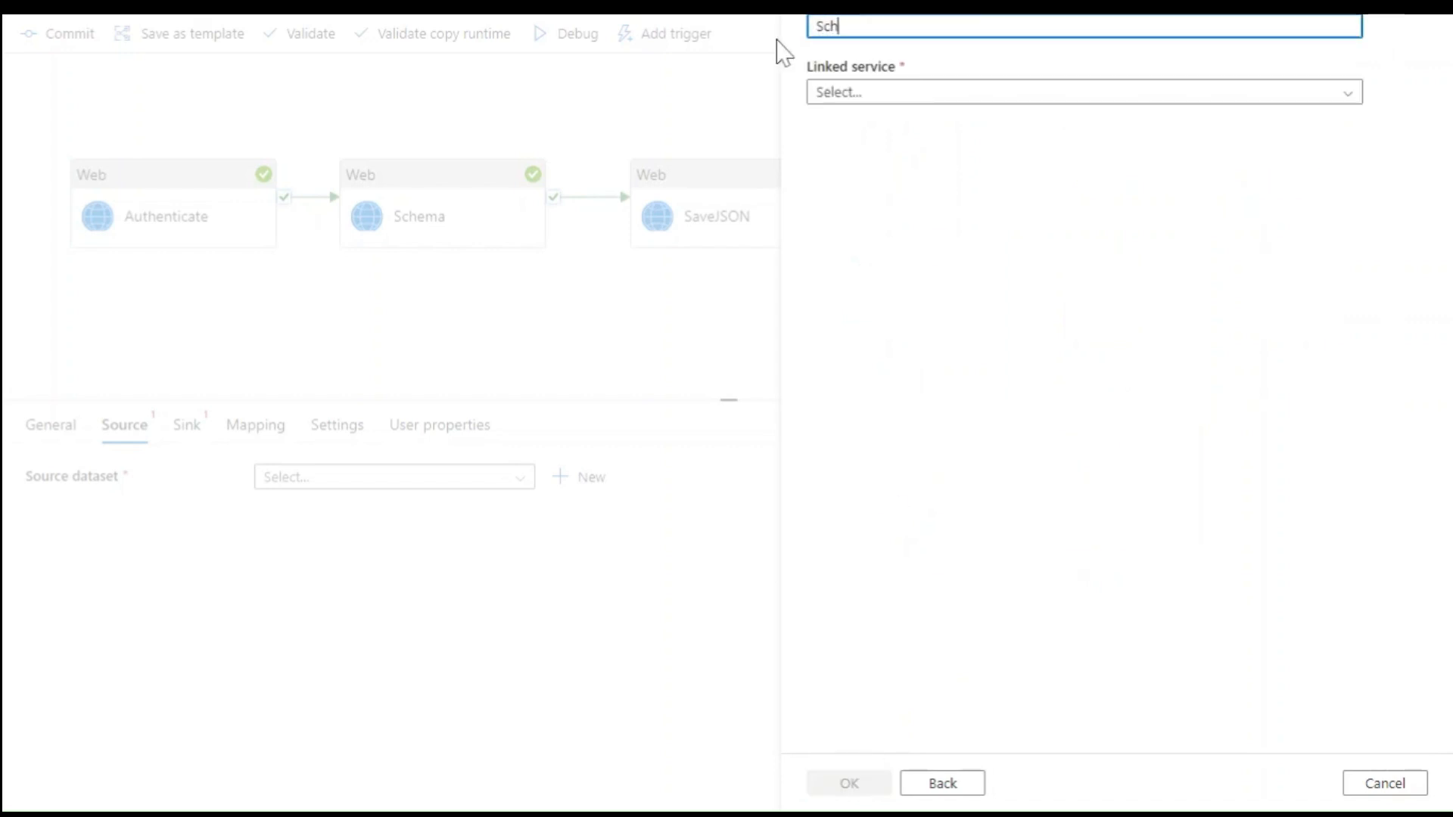
key("Tab")
key("Down")
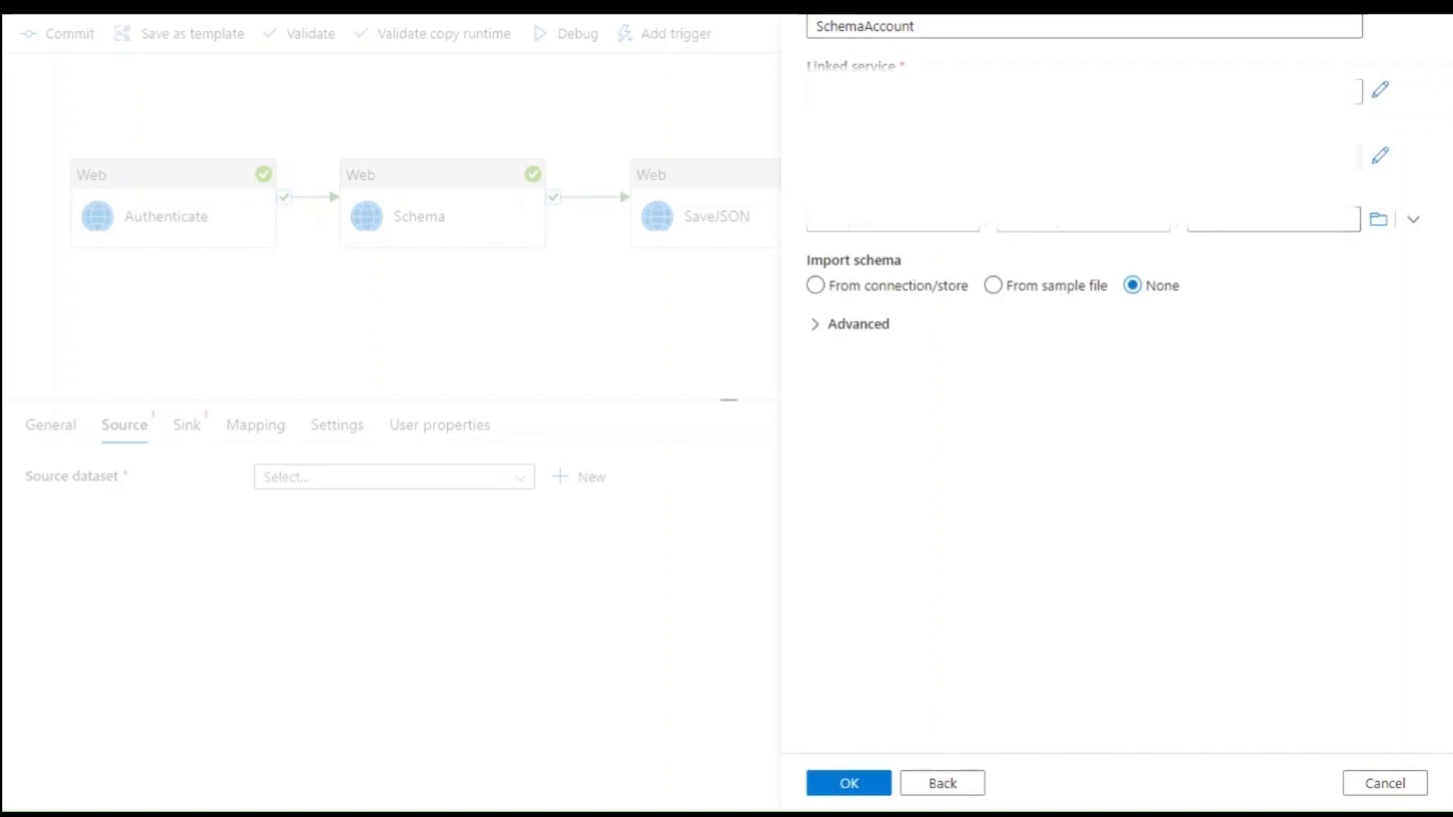
- Set the dataset's file path to synapse/salesforce/Schema/Account.json and create the dataset with its schema imported from the connection/store
left_click(1379, 220)
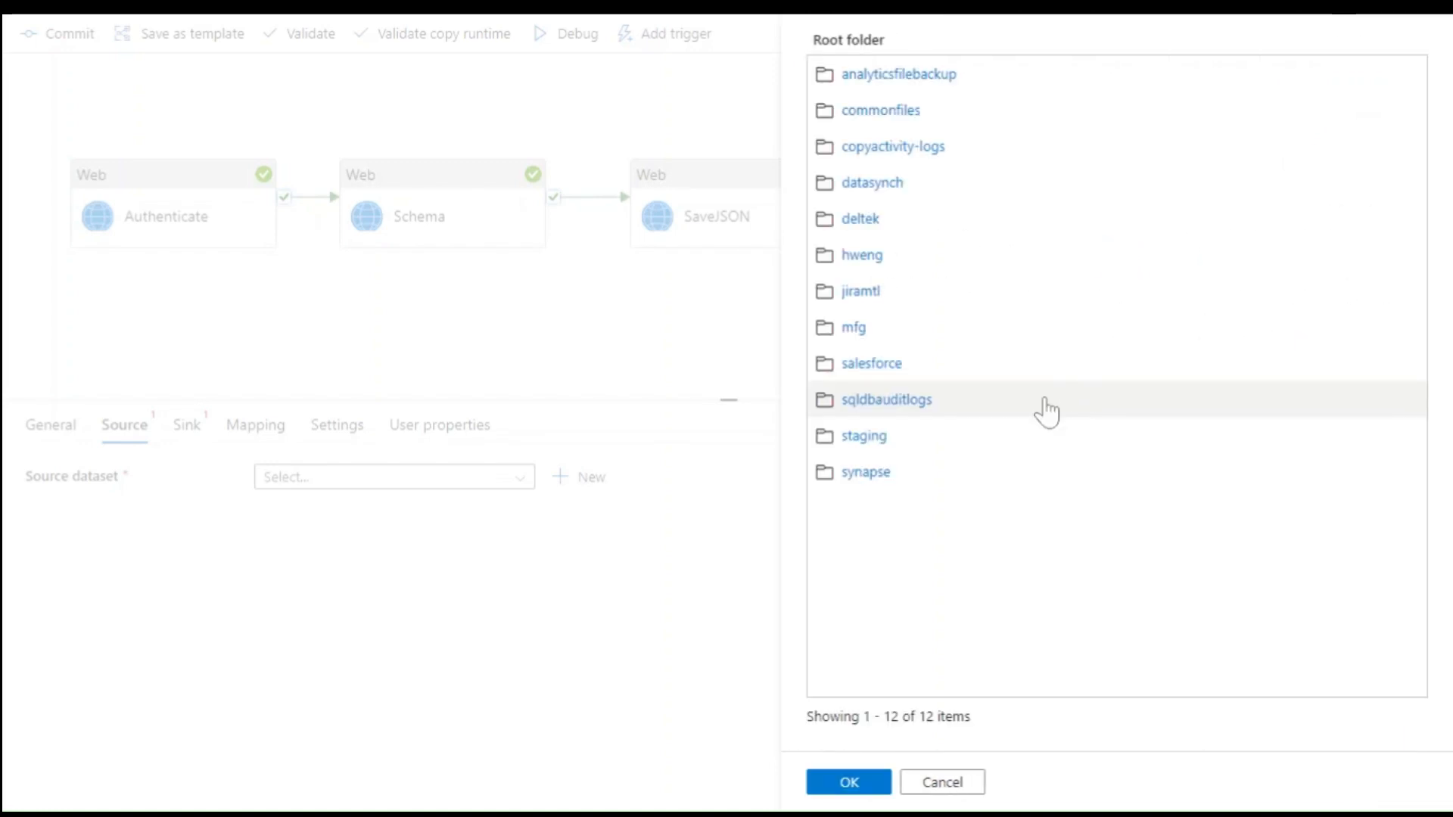
left_click(874, 477)
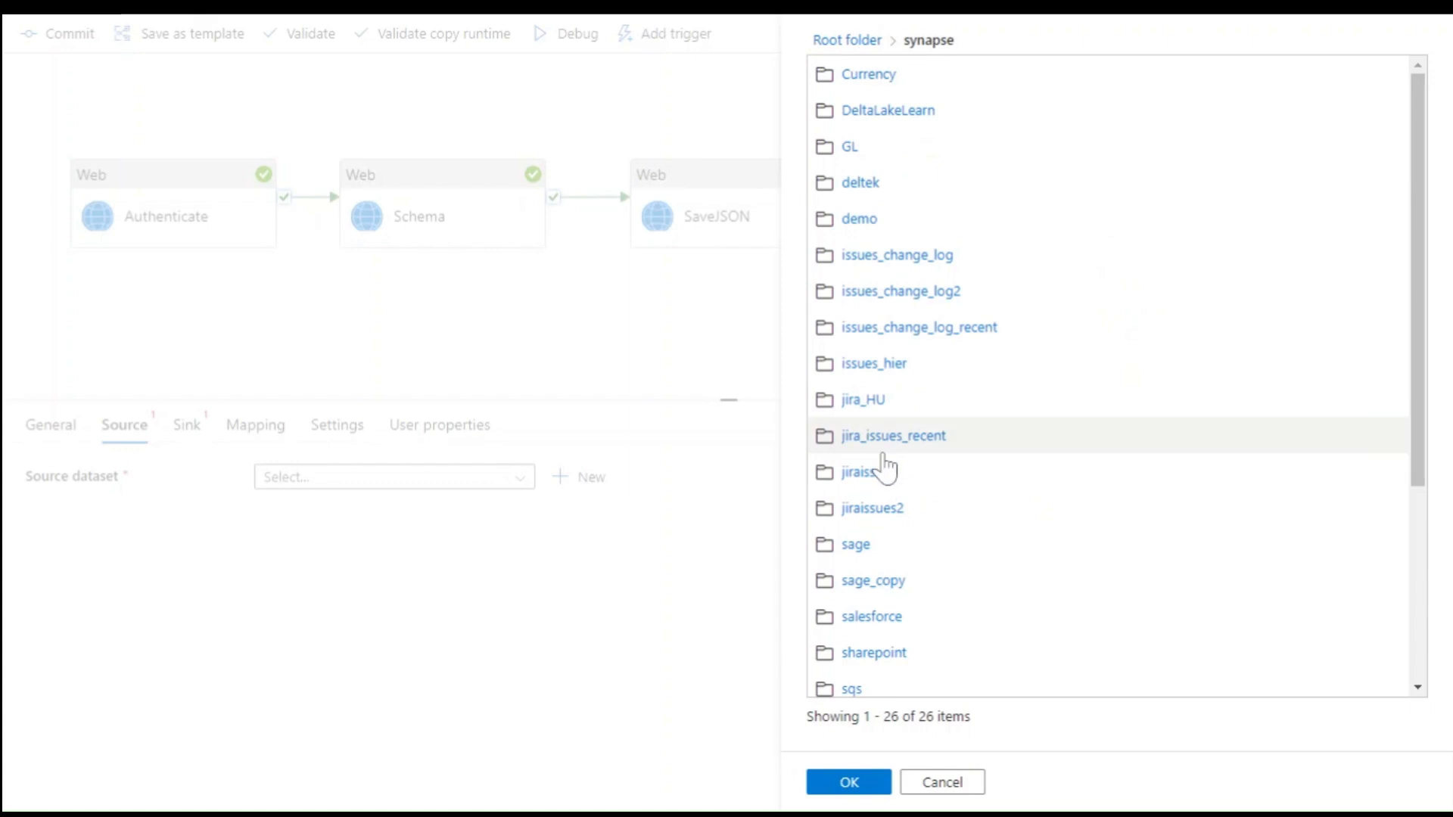
scroll(909, 507, "down", 4)
left_click(876, 371)
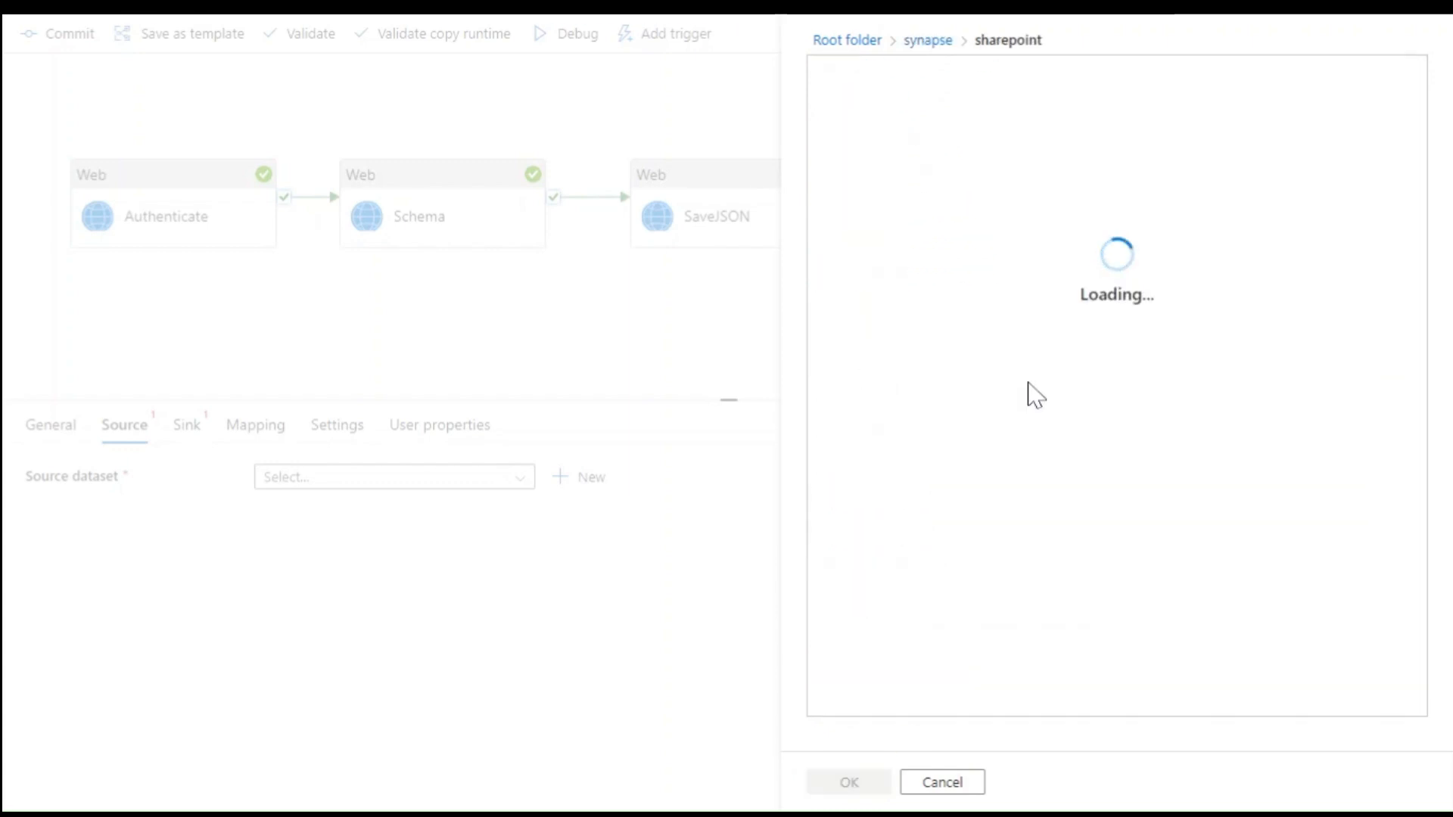
left_click(931, 40)
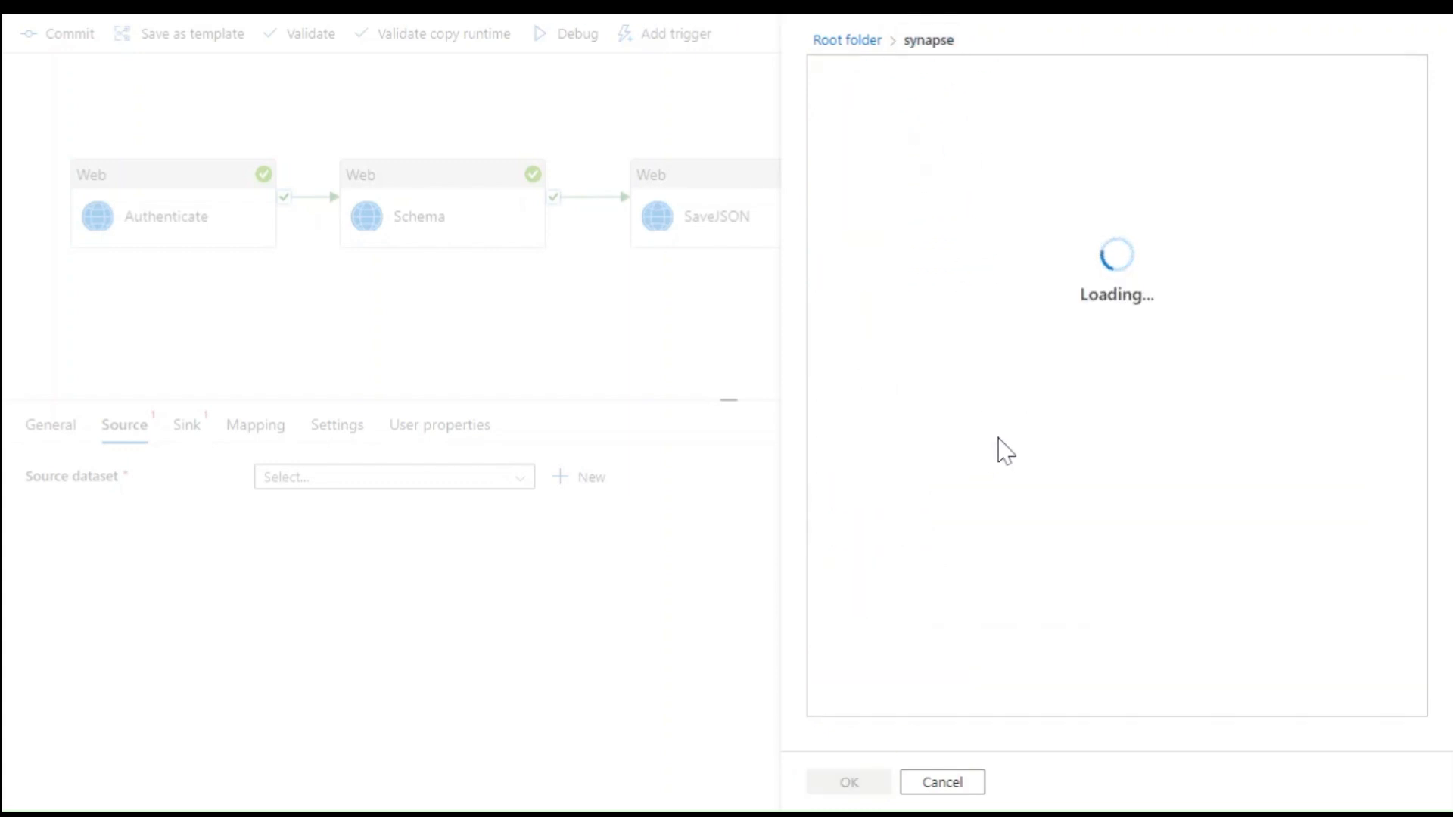
scroll(983, 476, "down", 4)
left_click(872, 321)
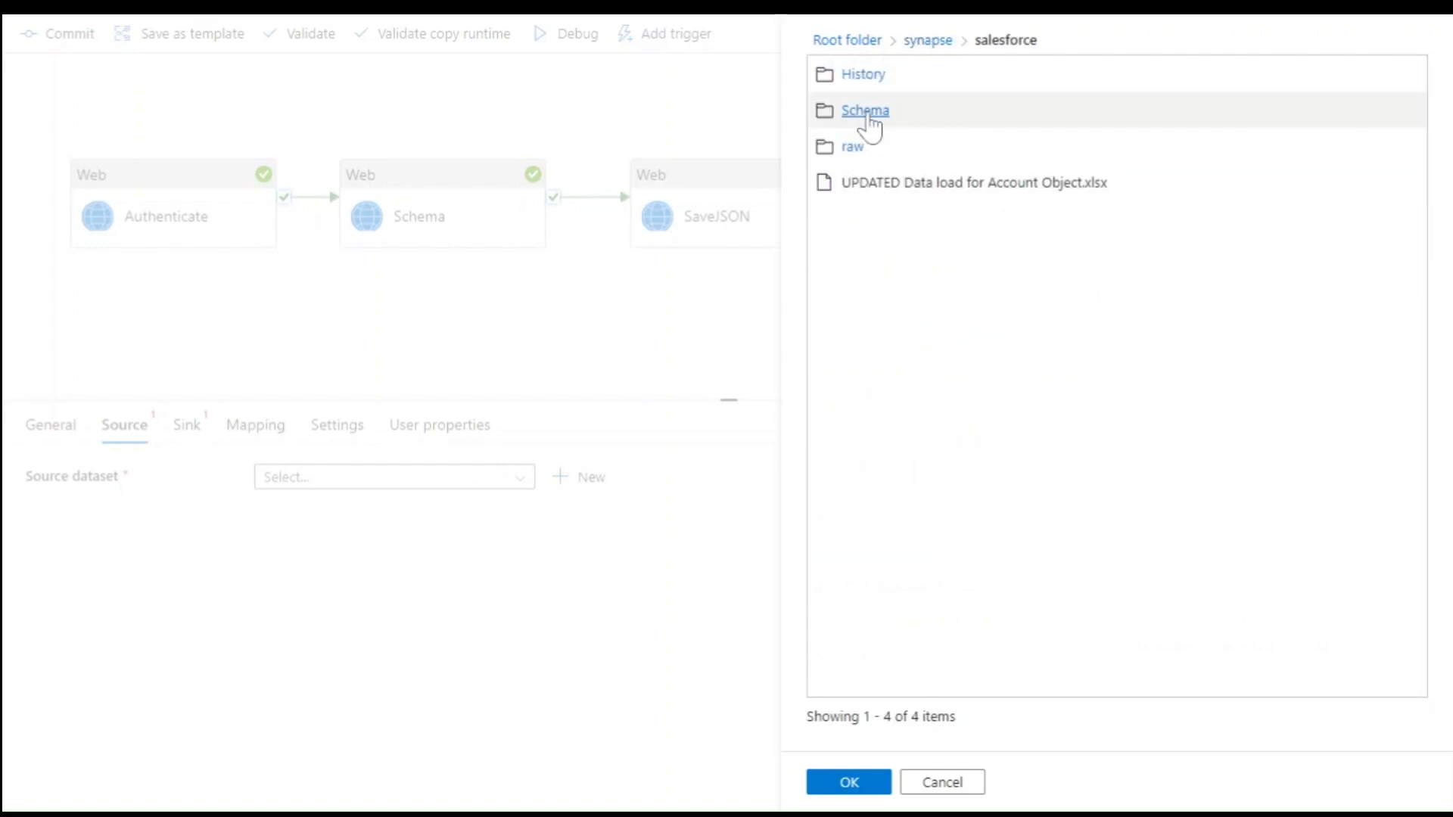
left_click(865, 112)
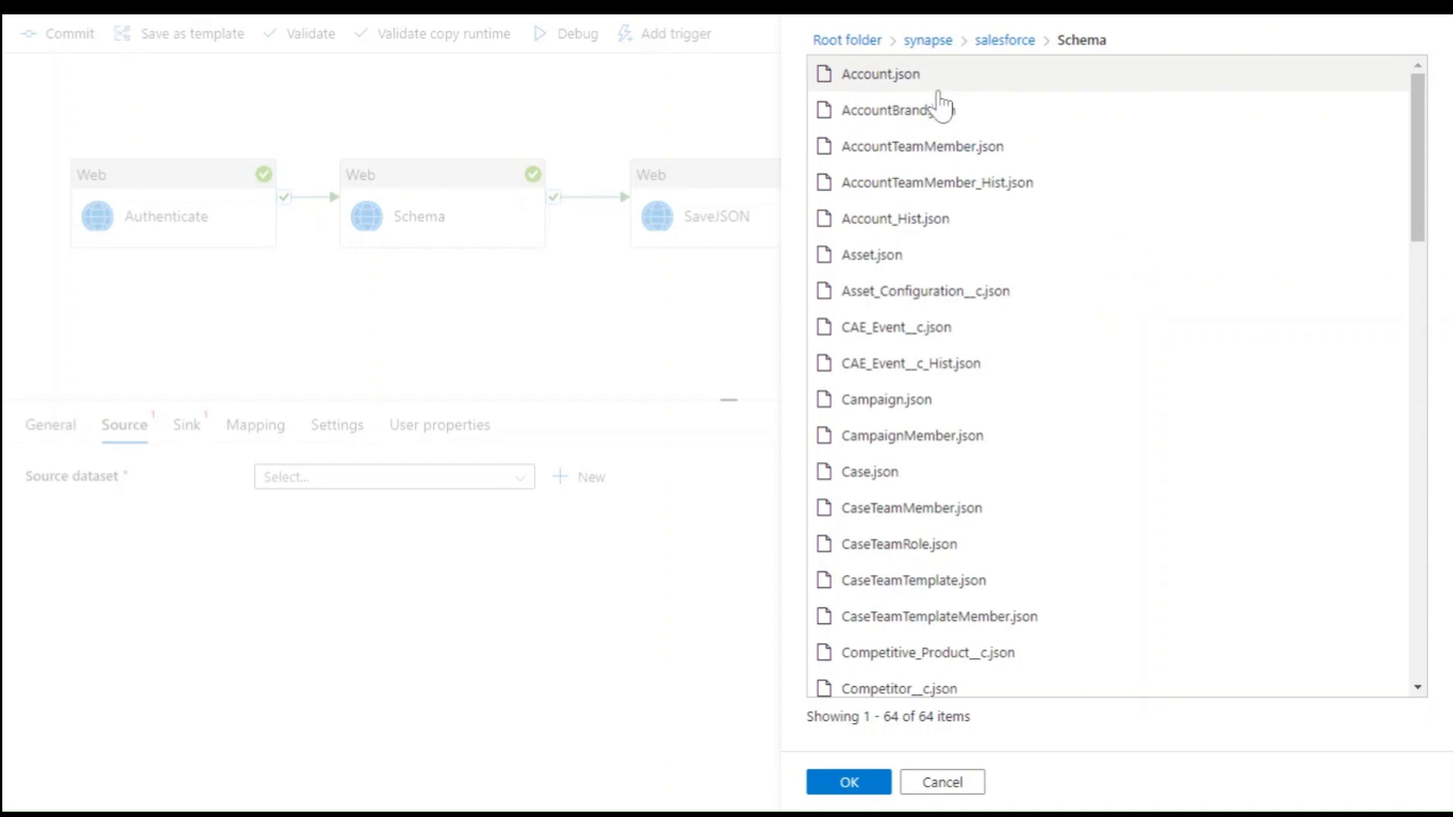
left_click(886, 85)
left_click(847, 784)
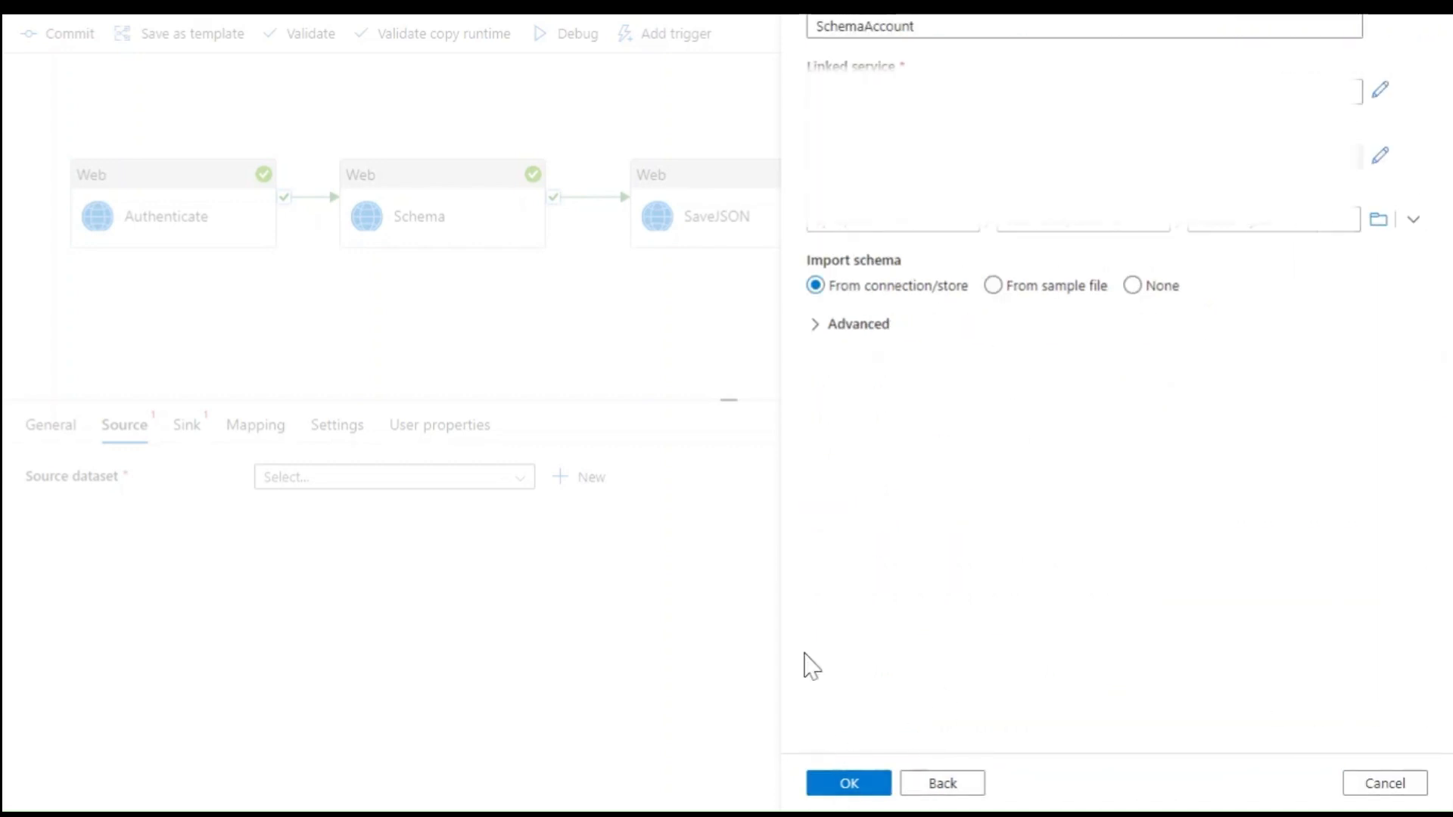
left_click(835, 786)
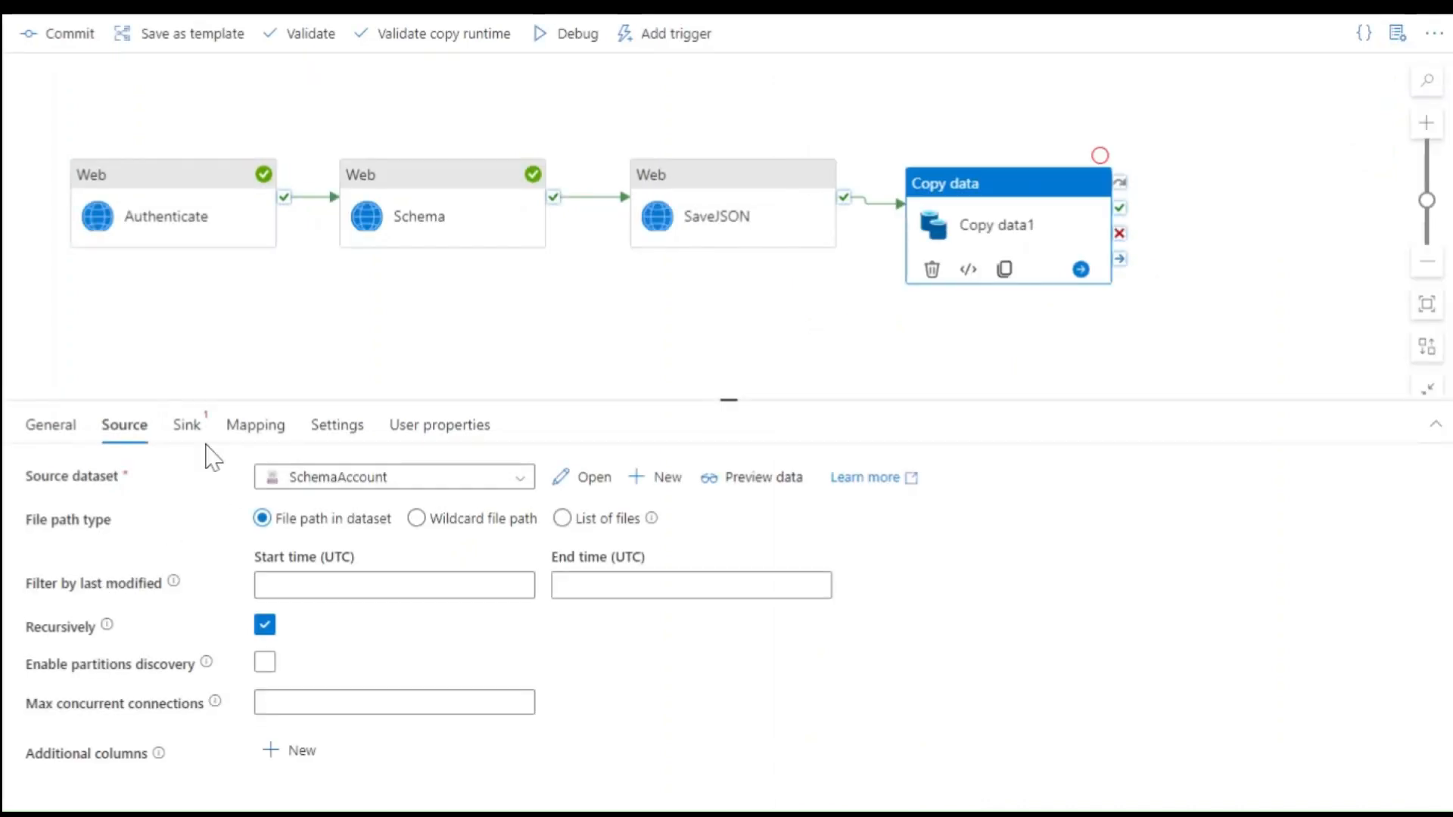
- Set Copy data1's sink to AnalyticsSQLPool with schema demo and table ObjectSchema_Account, using Bulk insert and Auto create table
left_click(188, 426)
left_click(341, 478)
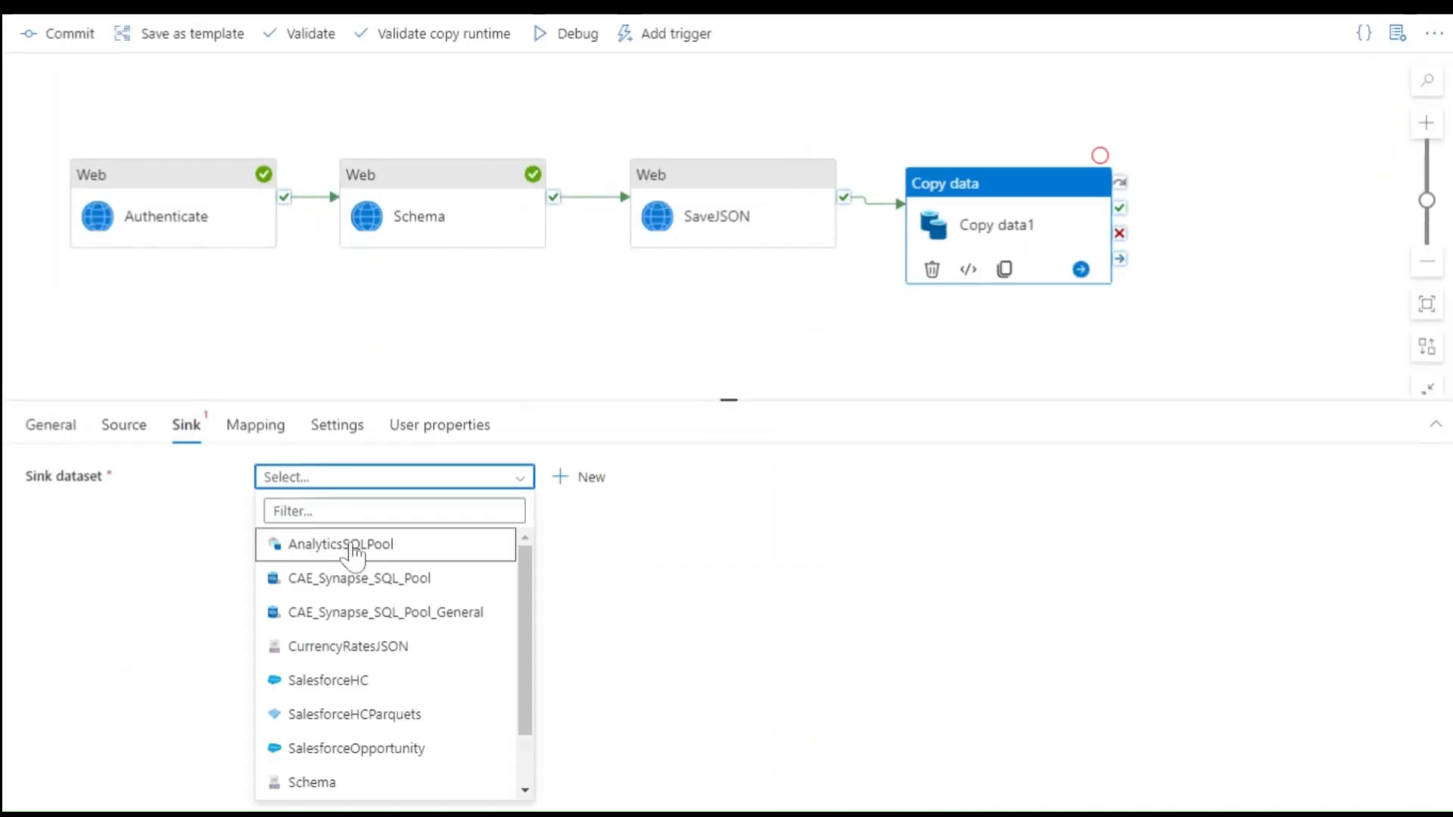
left_click(351, 546)
left_click(512, 583)
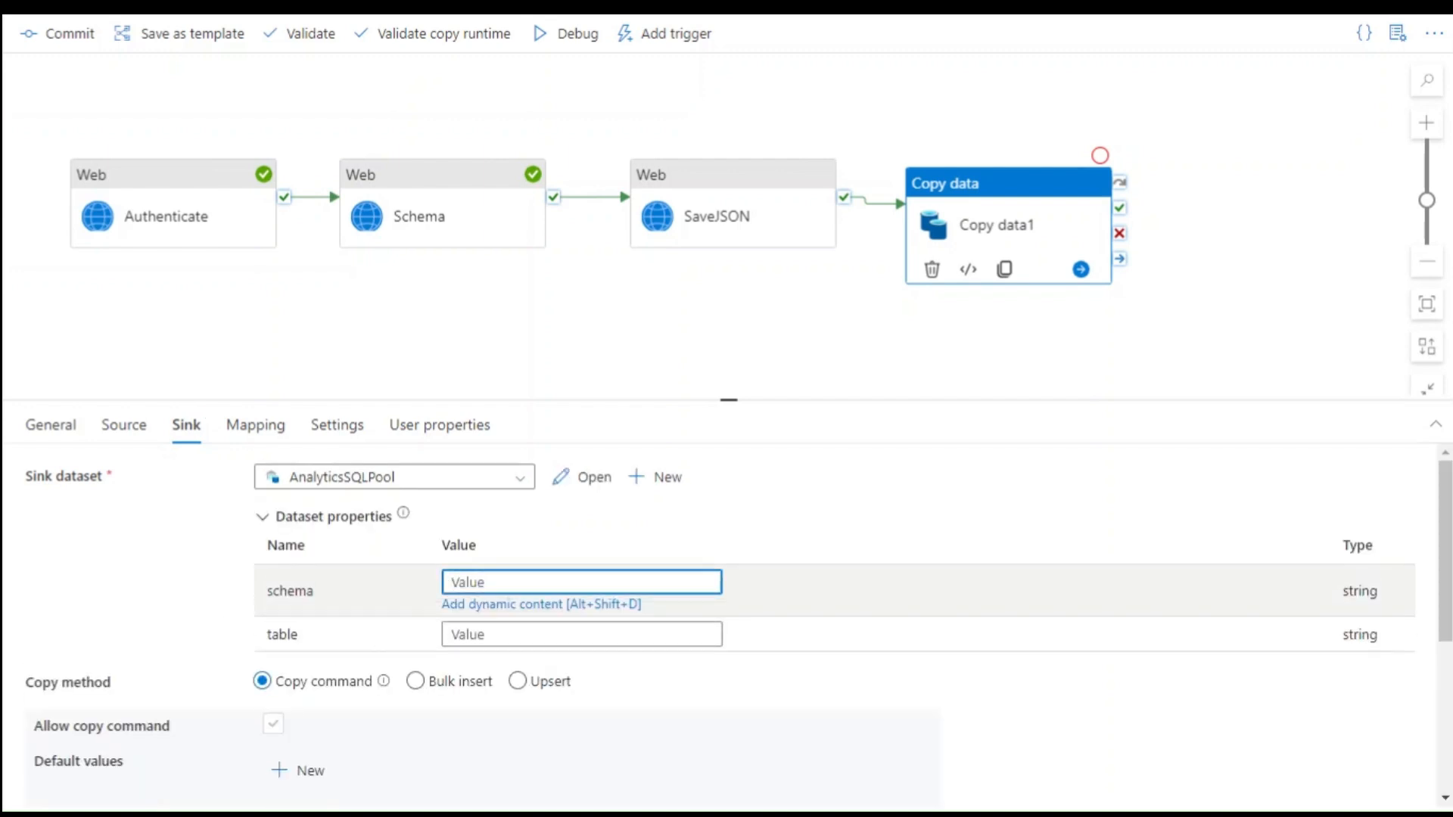
left_click(529, 617)
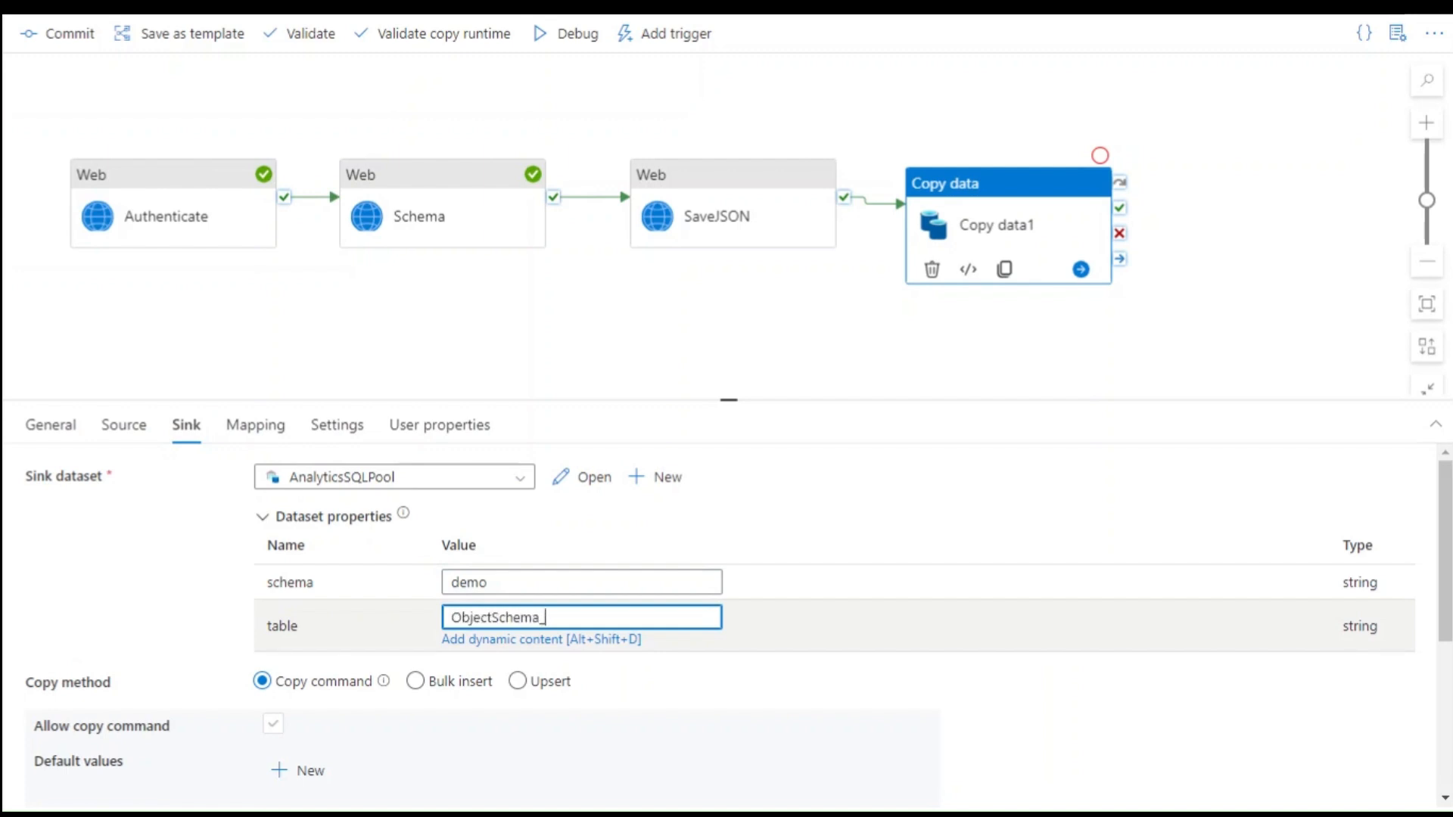
left_click(463, 683)
left_click(408, 749)
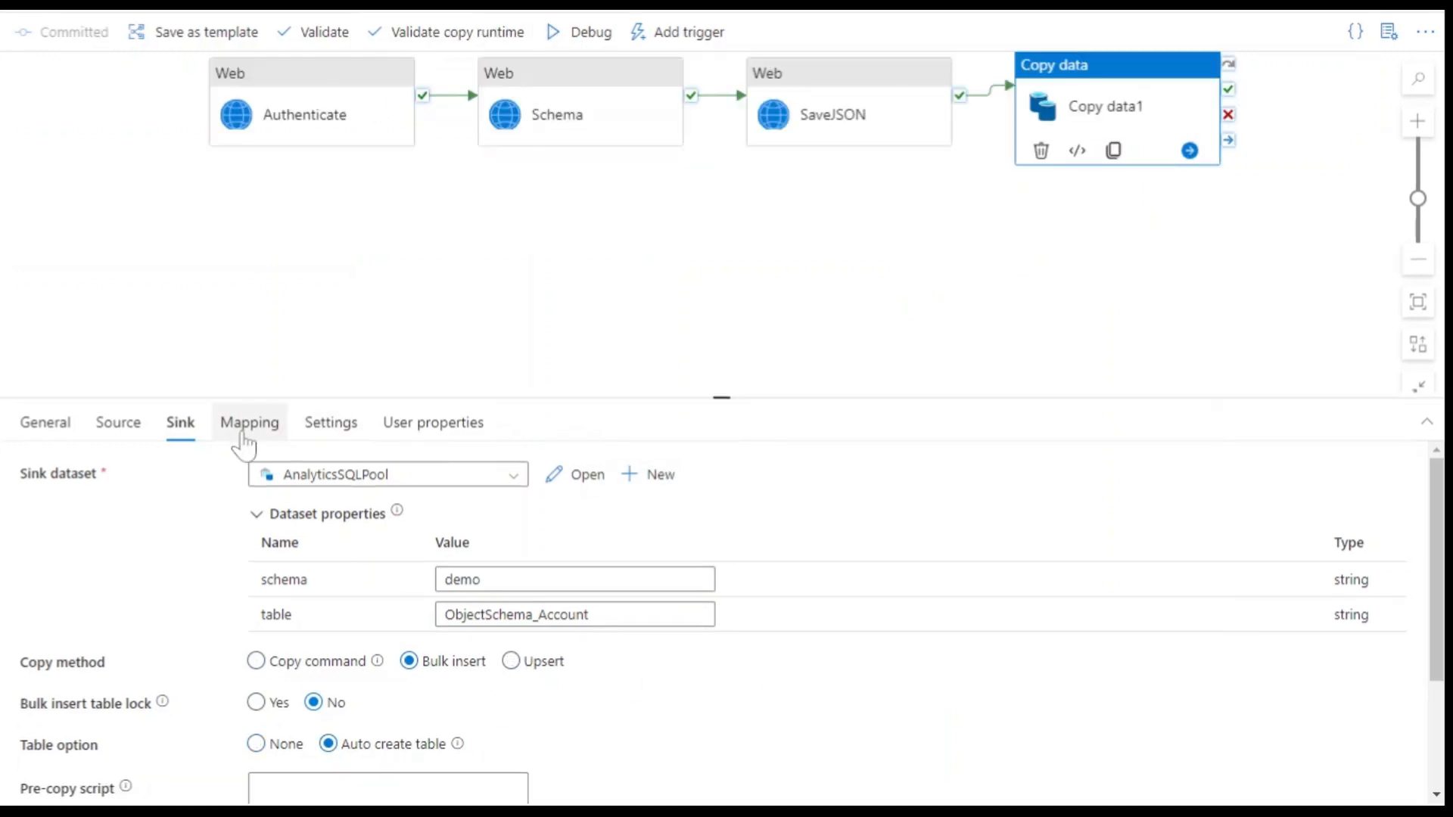
- Turn on the advanced editor for Copy data1's mapping and set the collection reference to $['fields']
left_click(246, 424)
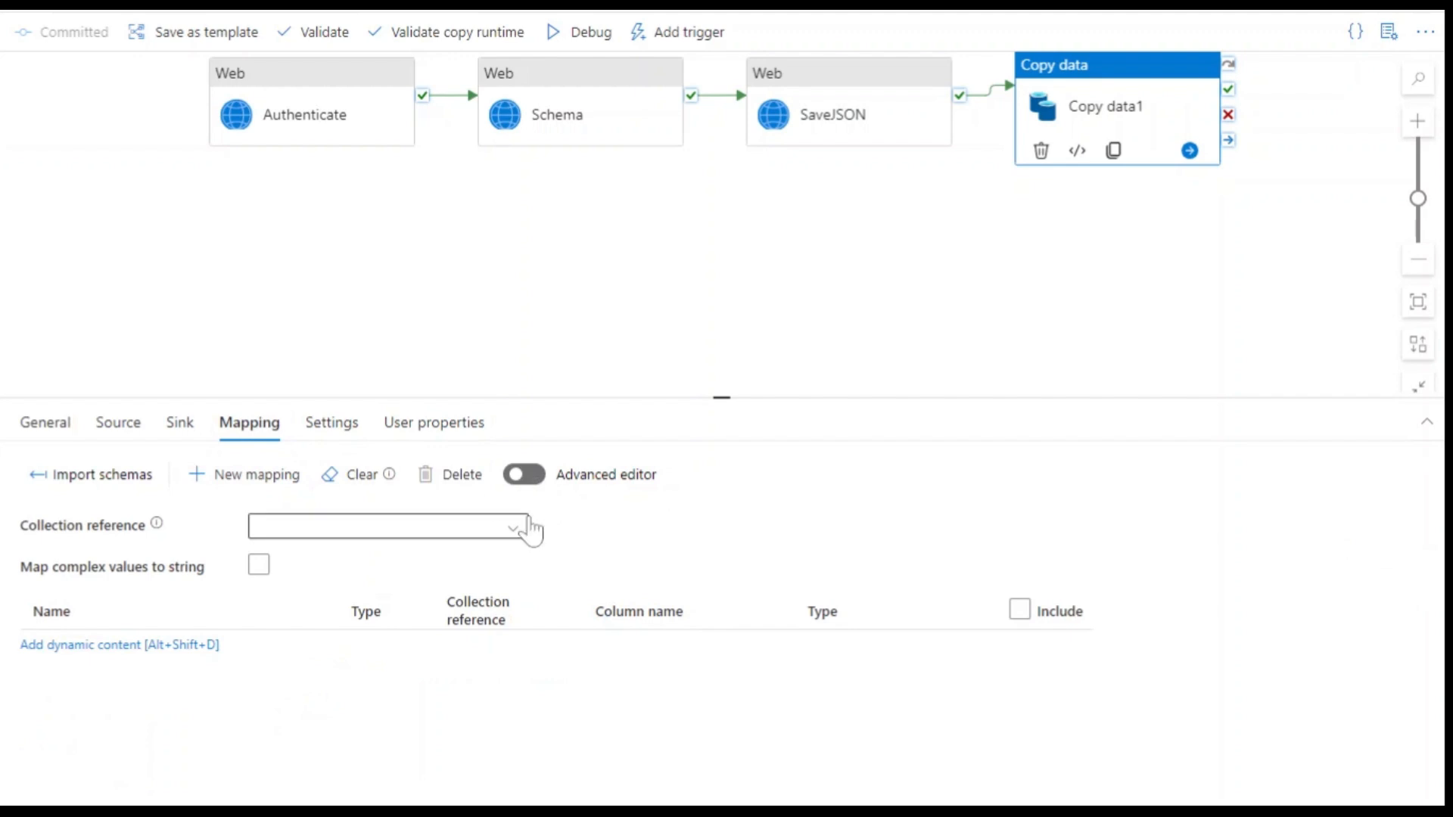
left_click(524, 474)
left_click(512, 528)
scroll(291, 628, "down", 1)
left_click(272, 609)
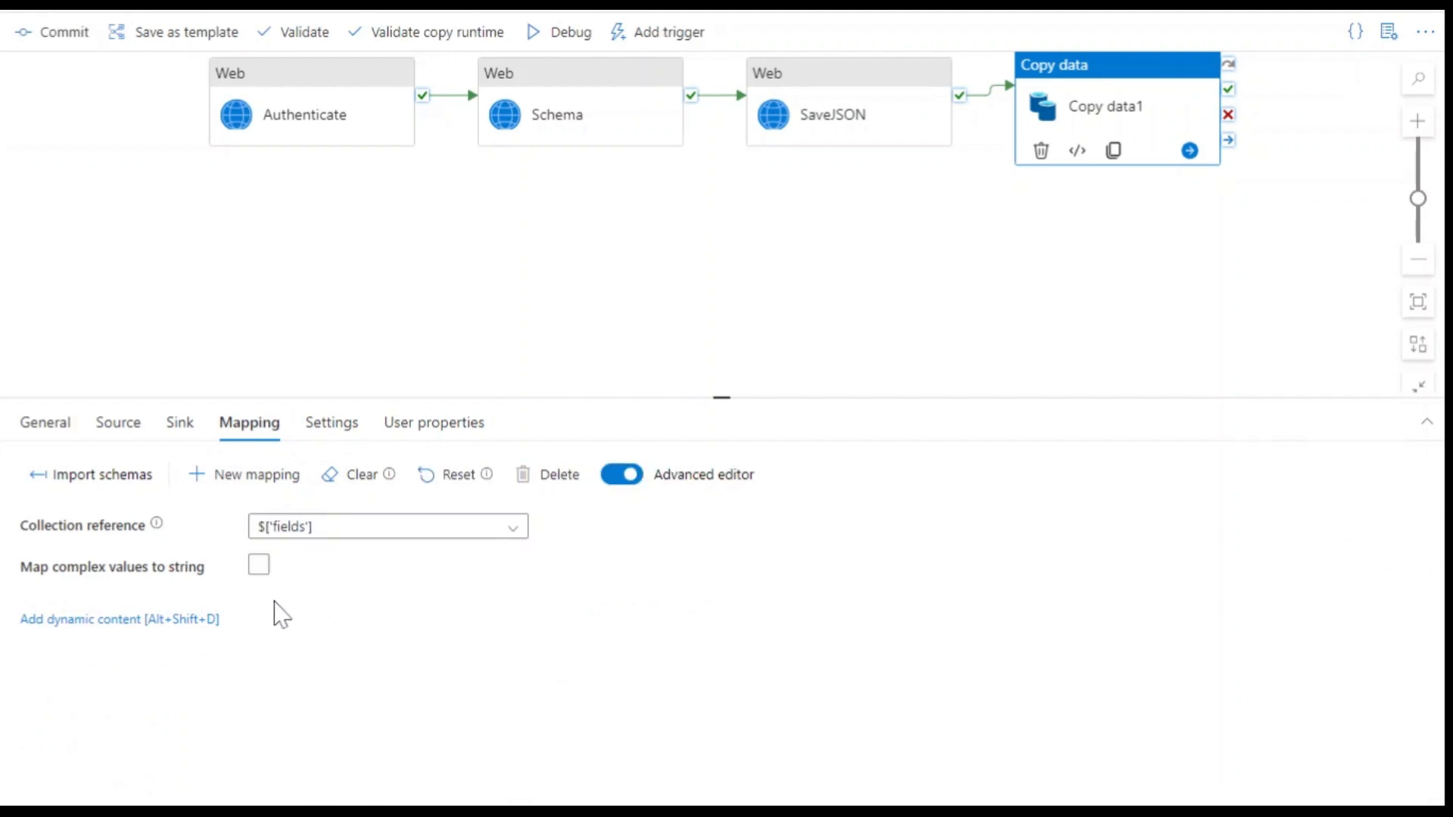
- Add five empty mapping rows to Copy data1's column mapping
left_click(245, 477)
left_click(244, 477)
left_click(244, 477)
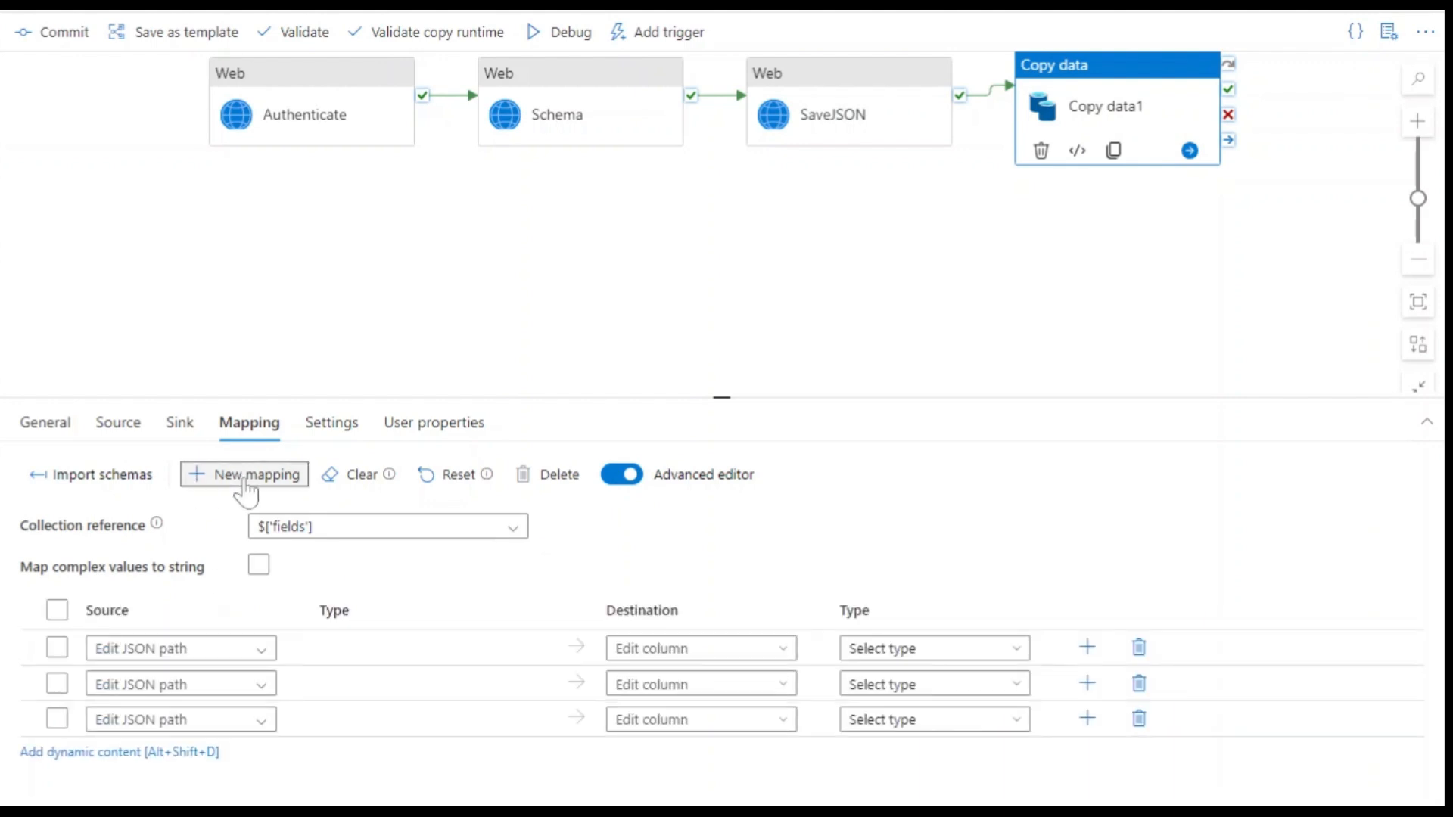
left_click(244, 477)
left_click(244, 477)
- Set the first mapping row's source to the name property of the fields array's items
scroll(265, 628, "down", 1)
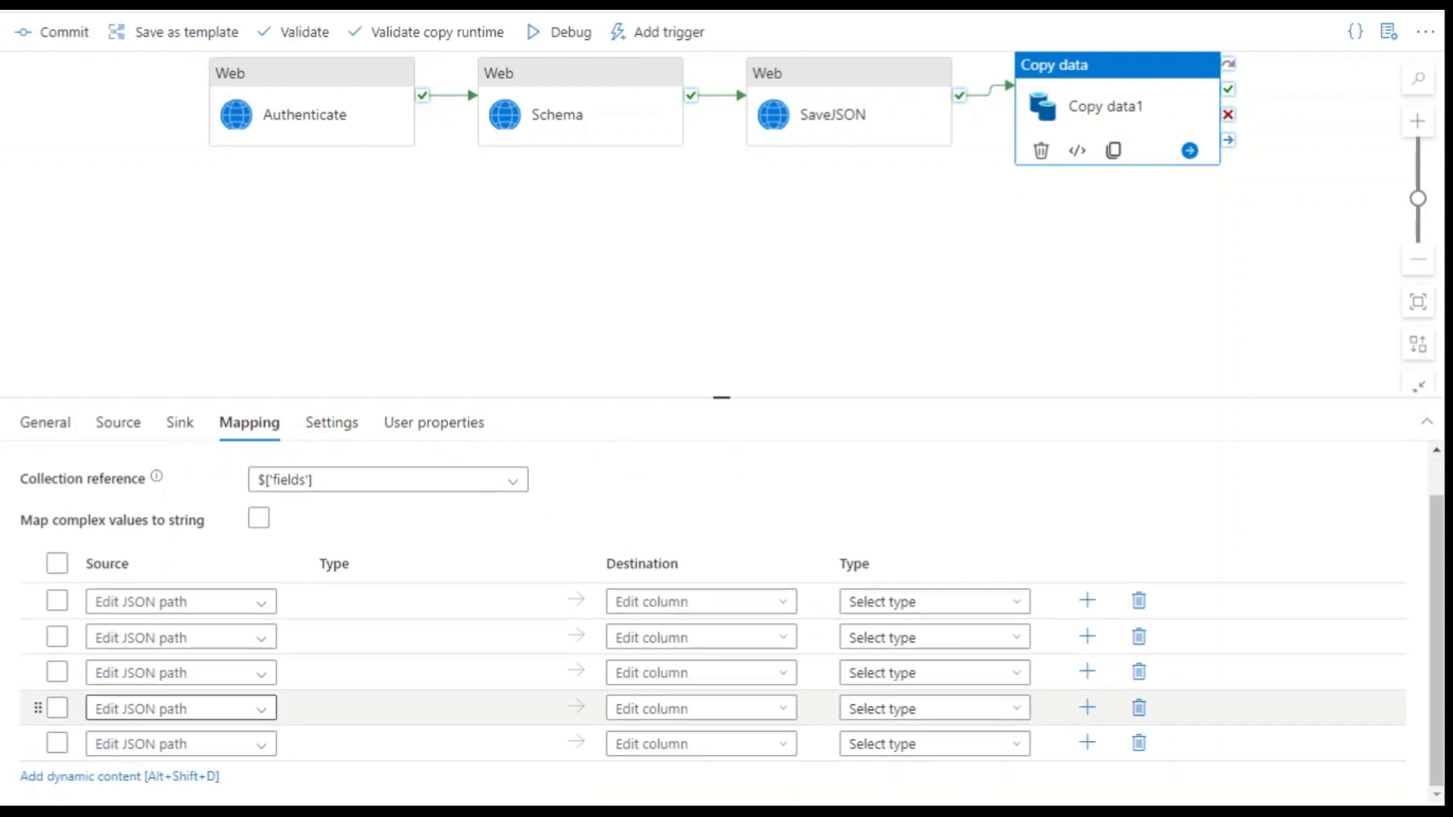
left_click(260, 603)
type("name")
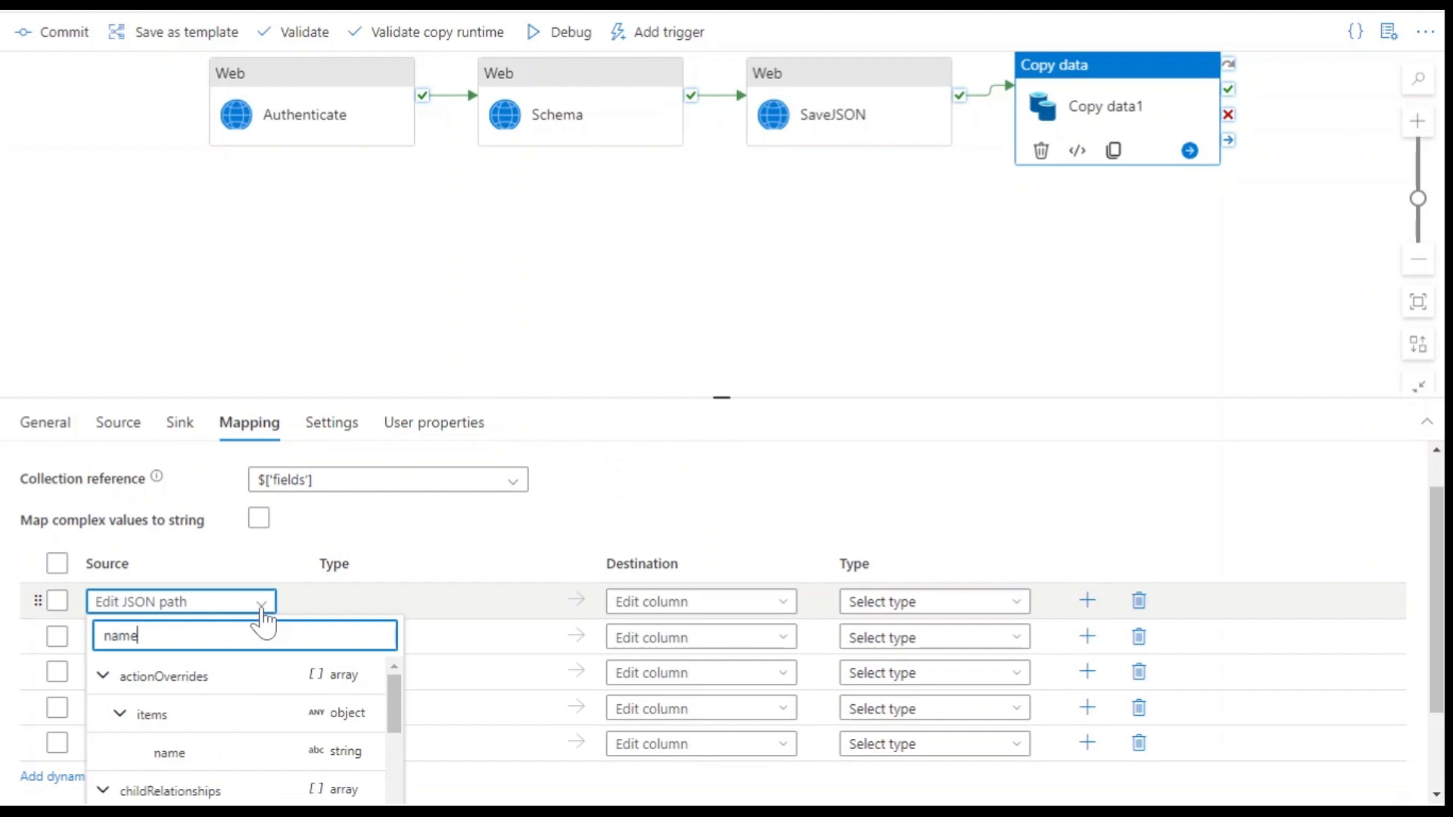
scroll(261, 727, "down", 3)
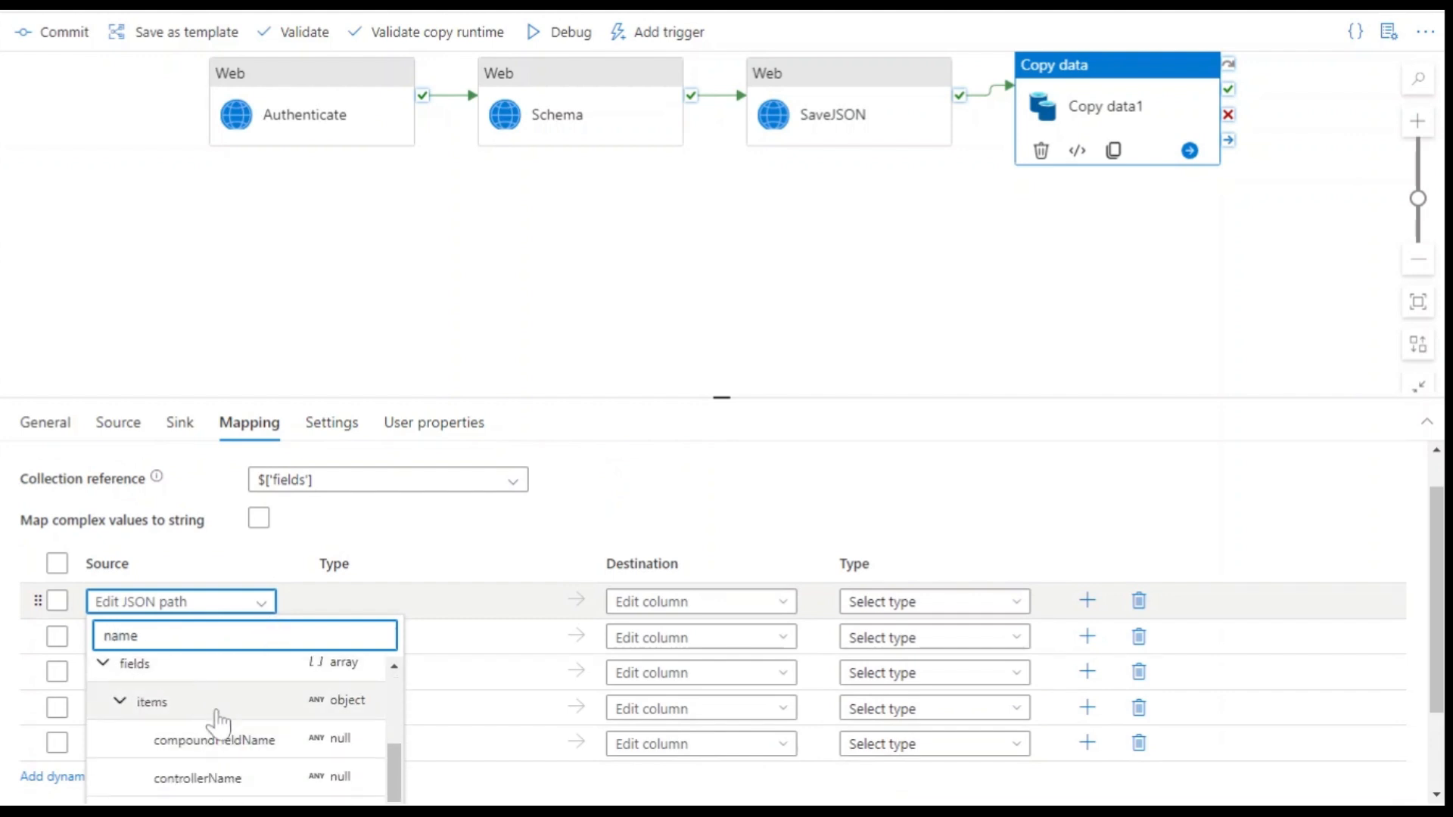
scroll(217, 731, "down", 3)
left_click(183, 714)
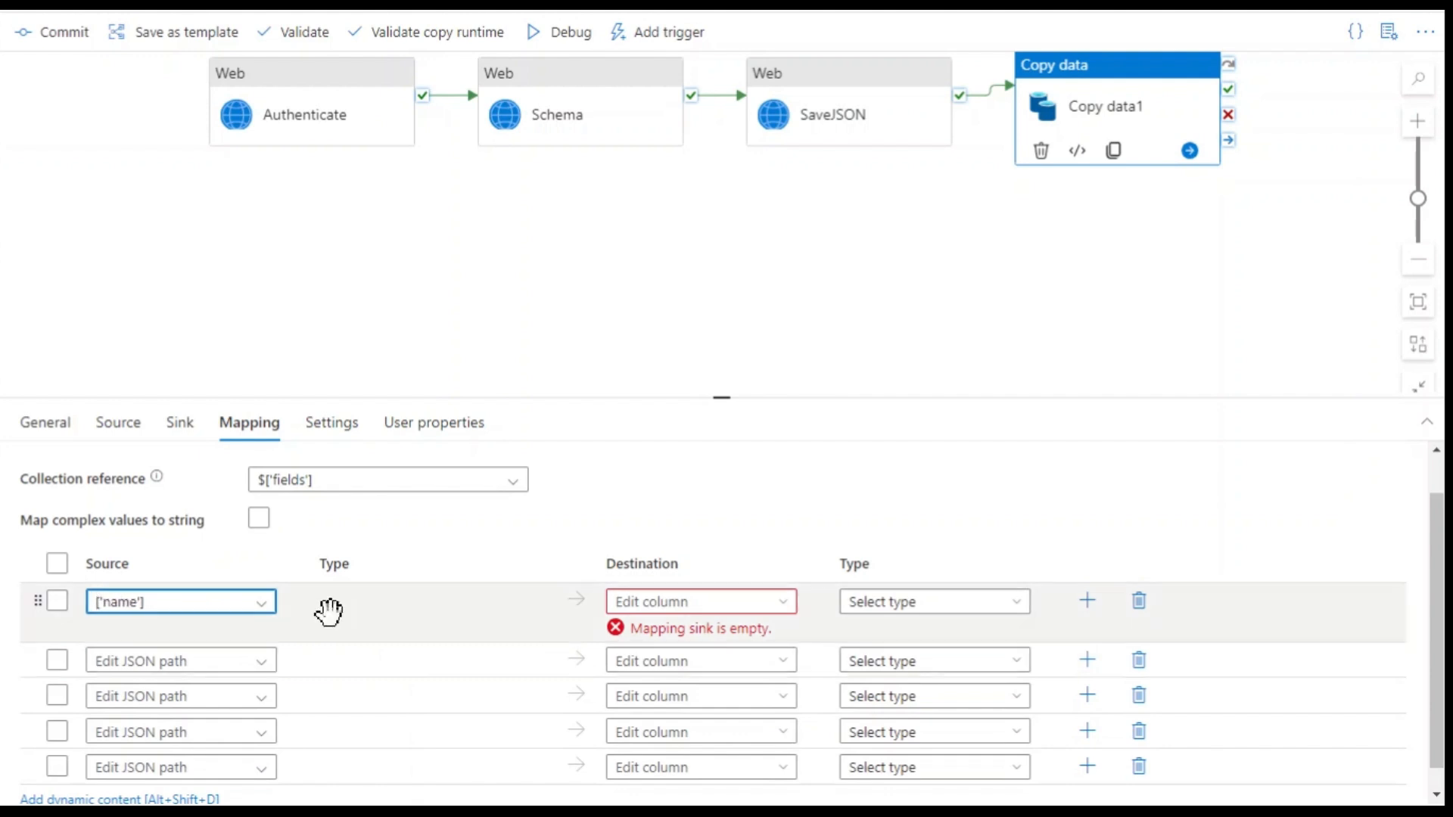
- Map the first row's ['name'] source to the destination column name with type String
left_click(38, 492)
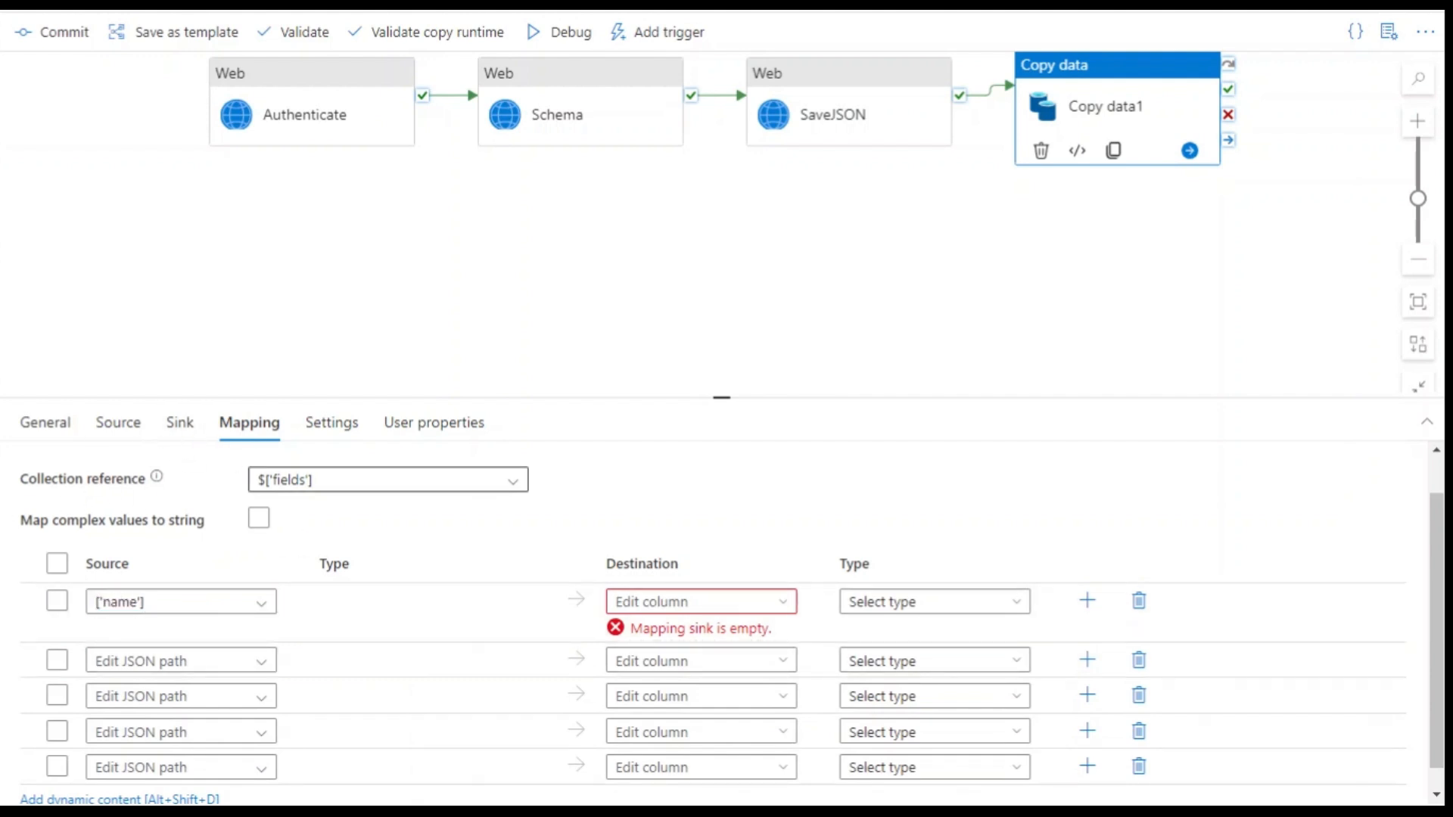
left_click_drag(164, 602, 32, 600)
key("ctrl+c")
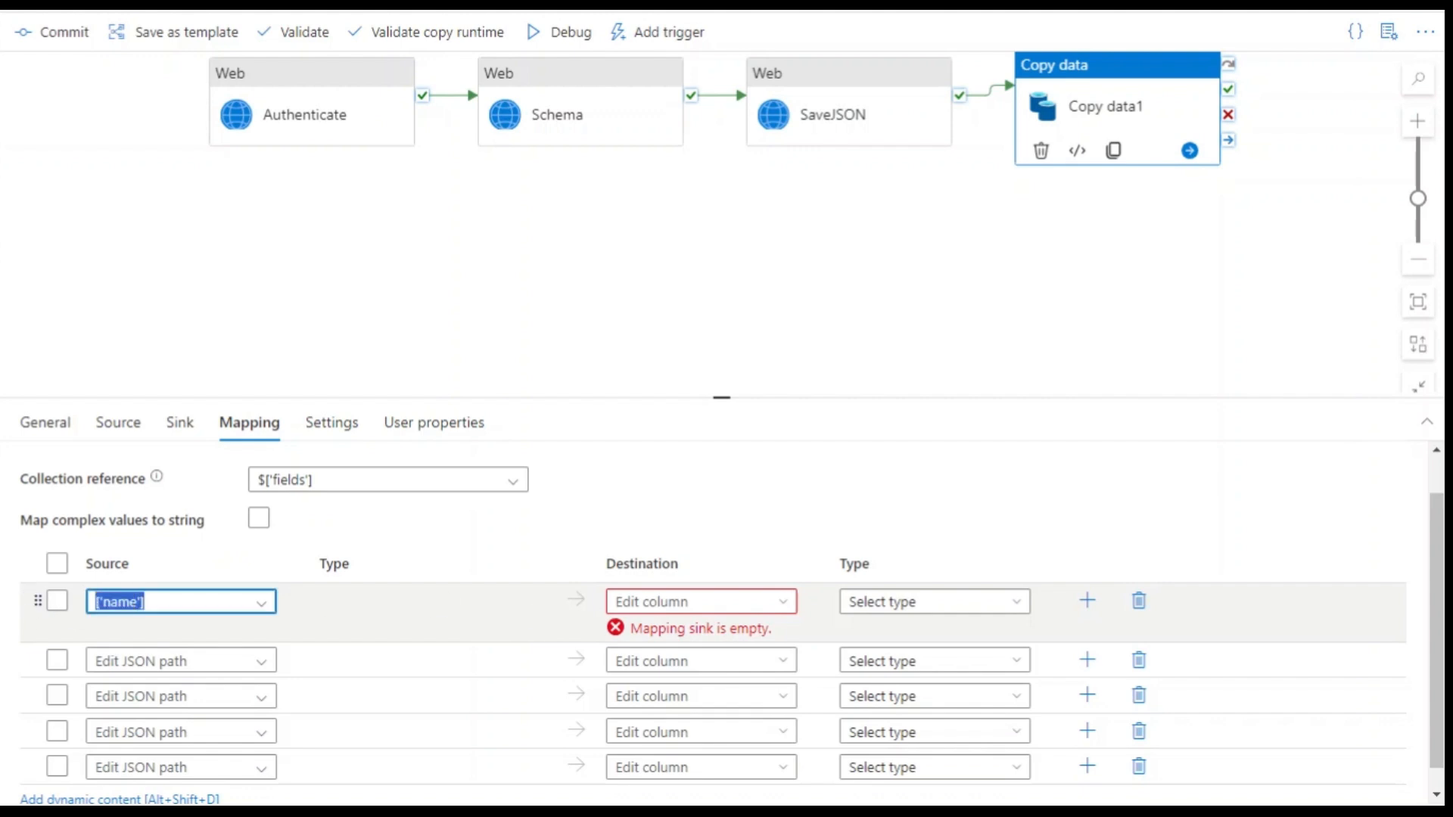
left_click(681, 602)
left_click(963, 613)
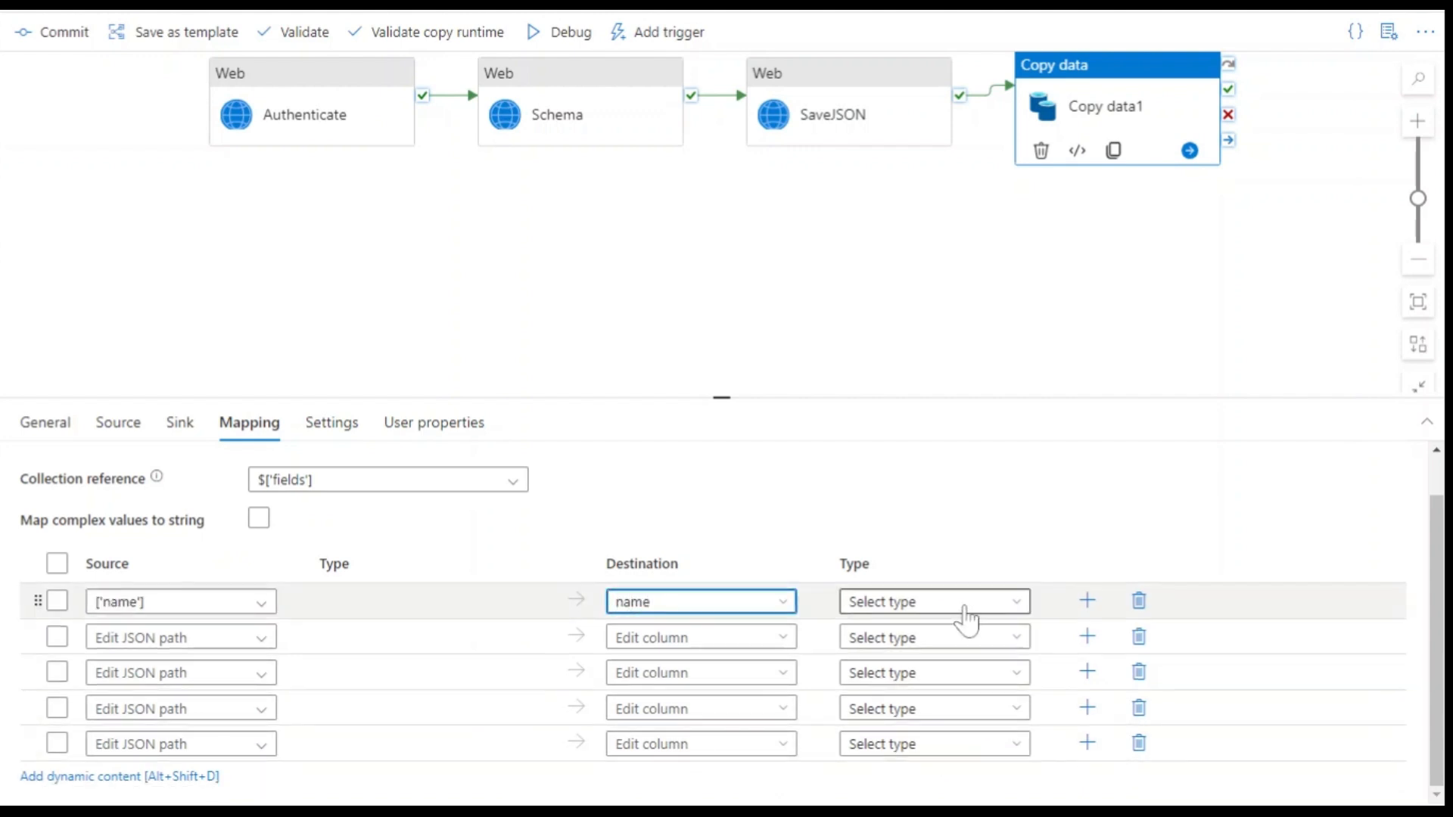
type("strin")
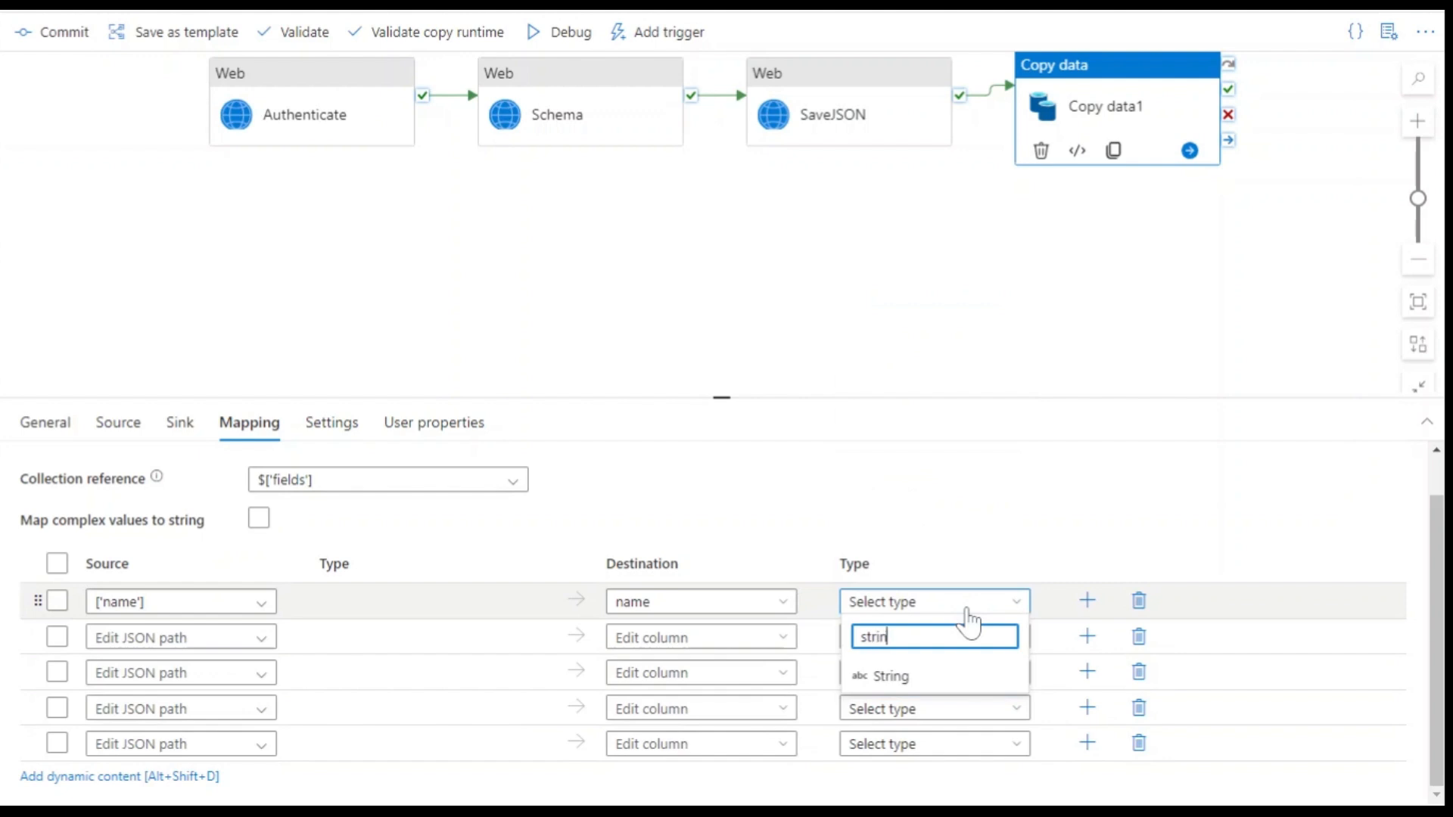
left_click(920, 677)
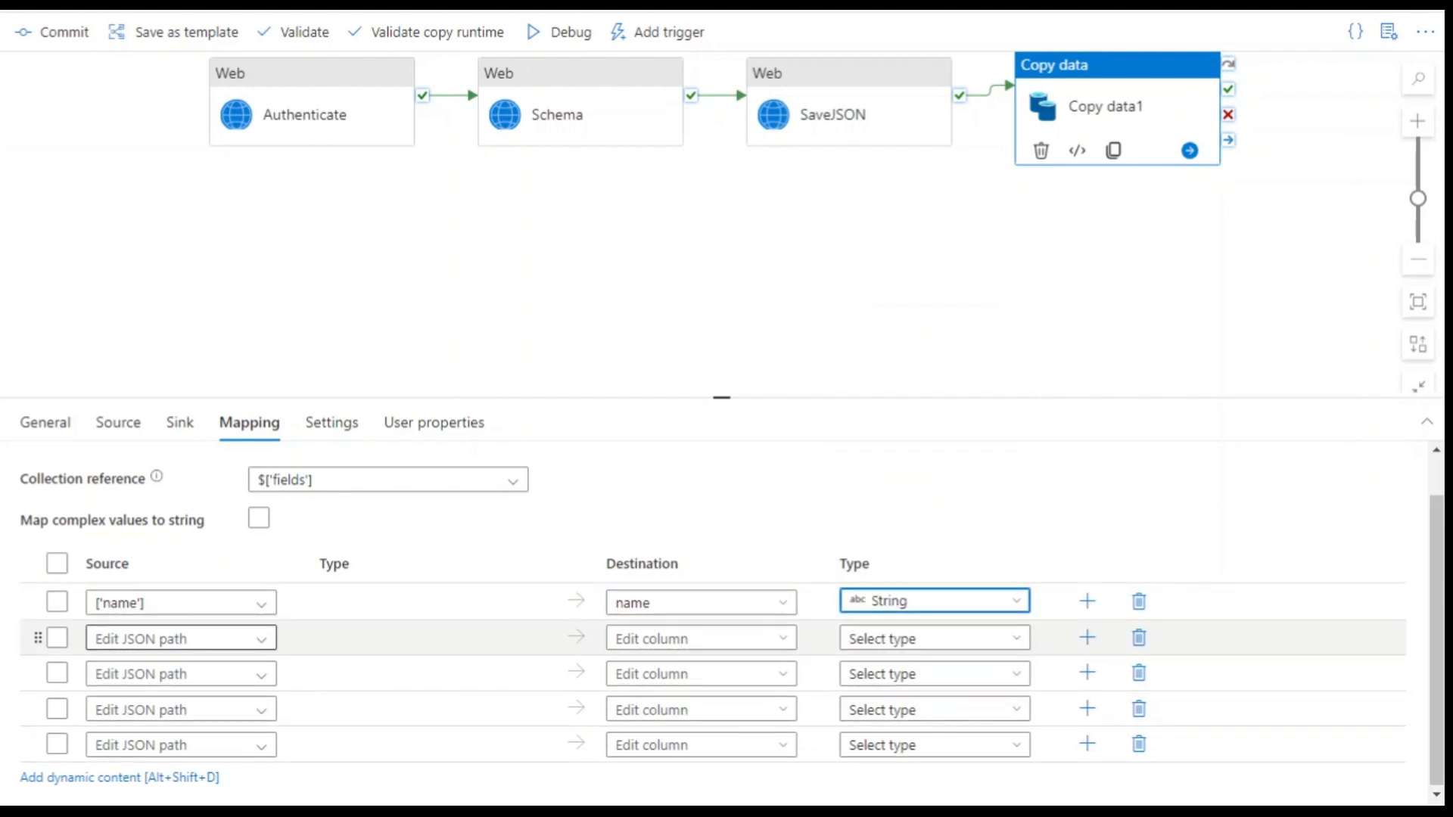
- Fill the second mapping row with source ['type'], destination column type and type String
left_click(167, 639)
key("ctrl+v")
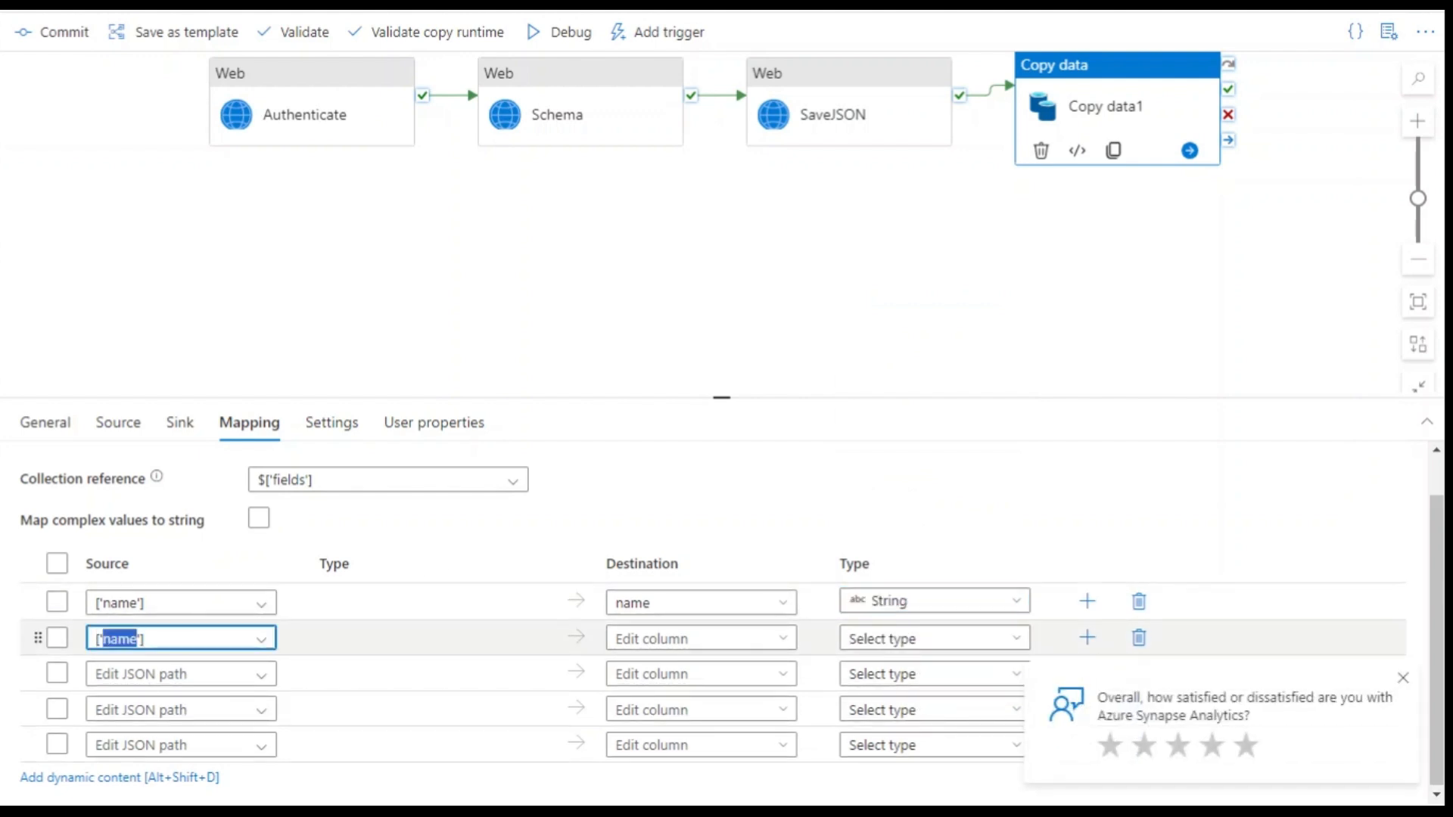
left_click(687, 638)
type("type")
left_click(912, 646)
type("stri")
key("Return")
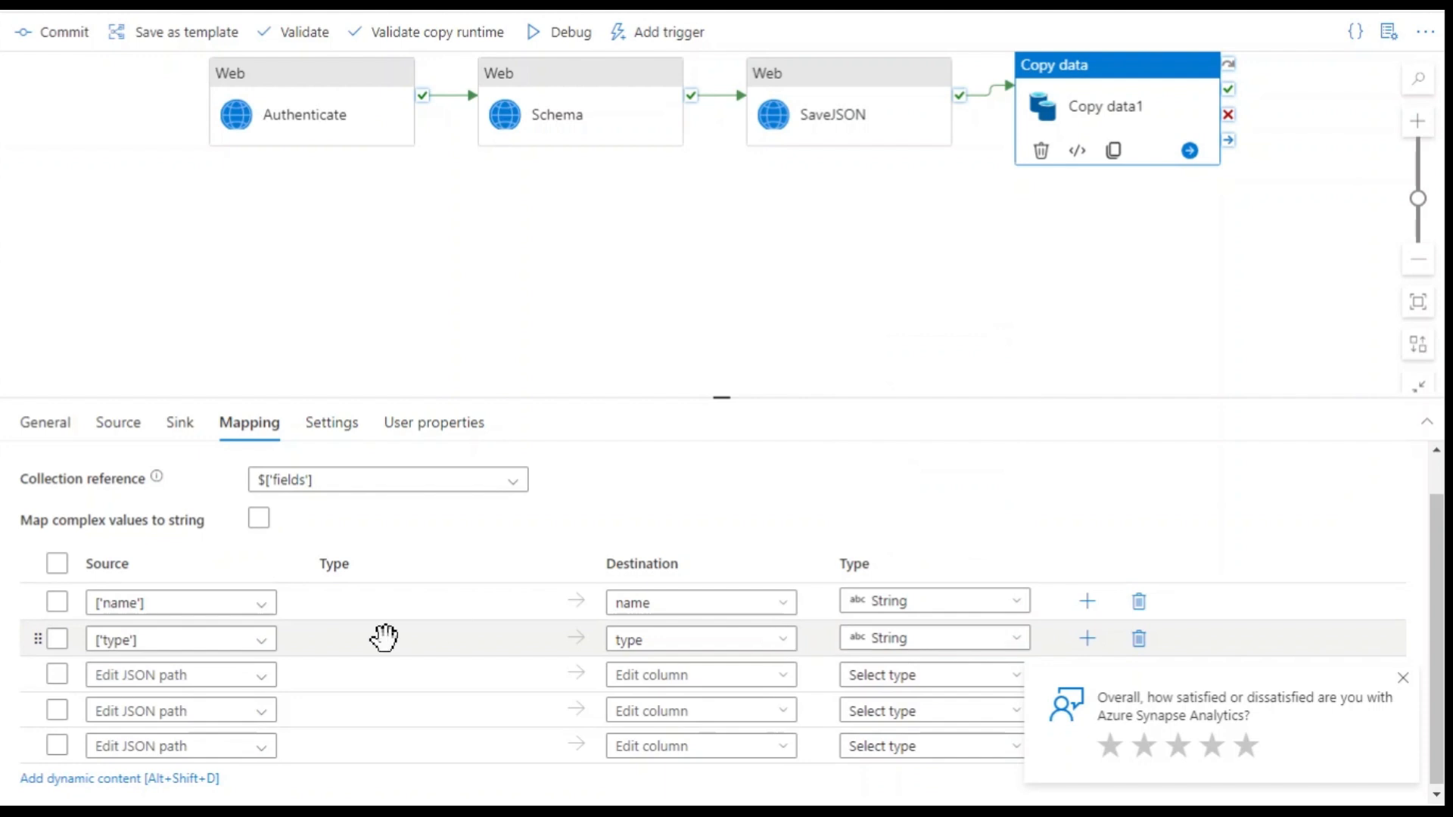
- Fill the third mapping row with source ['length'], destination column length and type Int32
left_click(174, 675)
double_click(117, 674)
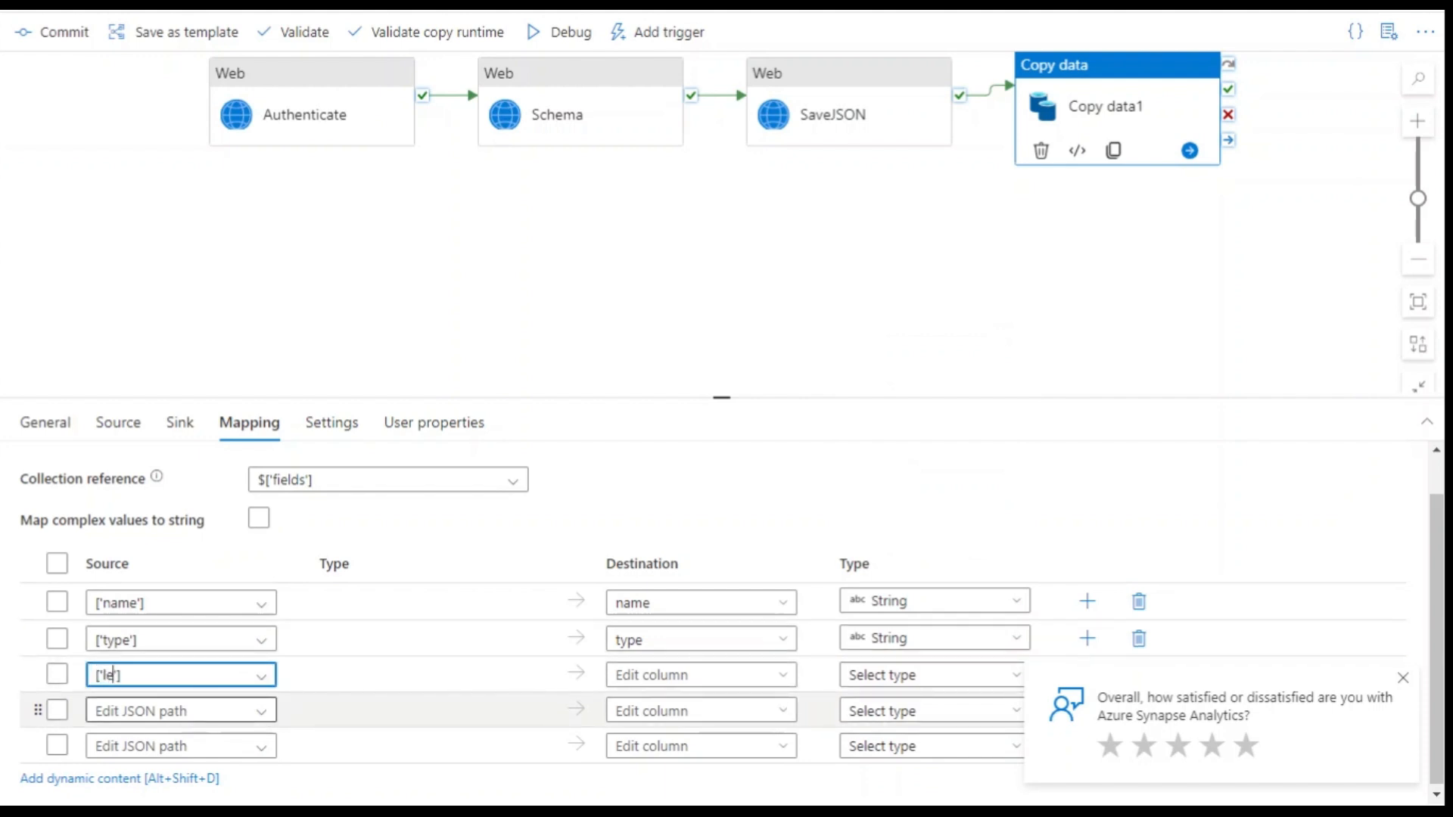
left_click(660, 675)
type("length")
left_click(957, 676)
type("int")
key("Down")
key("Down")
key("Return")
- Fill the fourth mapping row with source ['precision'], destination column precision and type Int32
left_click(98, 711)
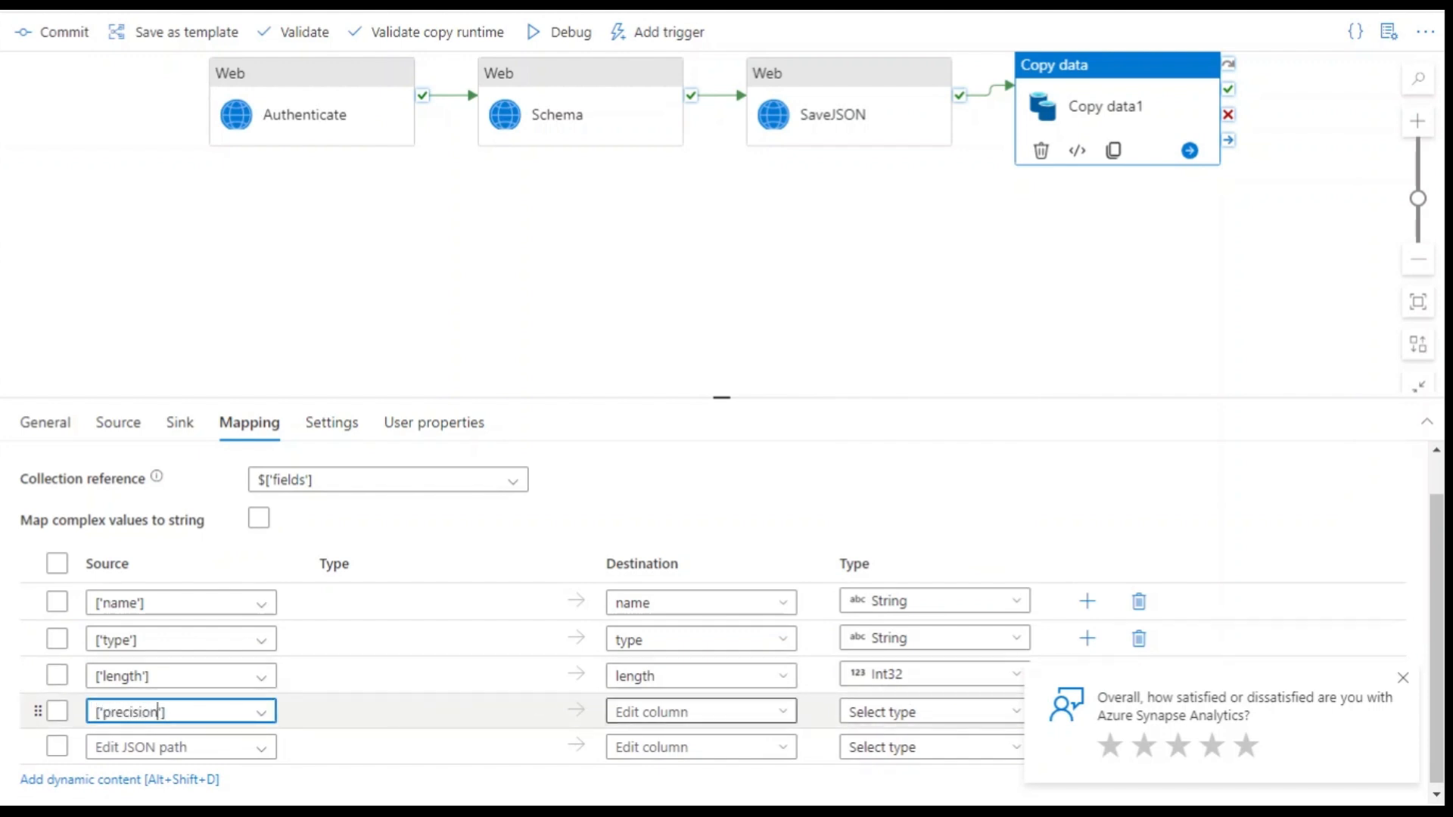
left_click(619, 711)
type("precision")
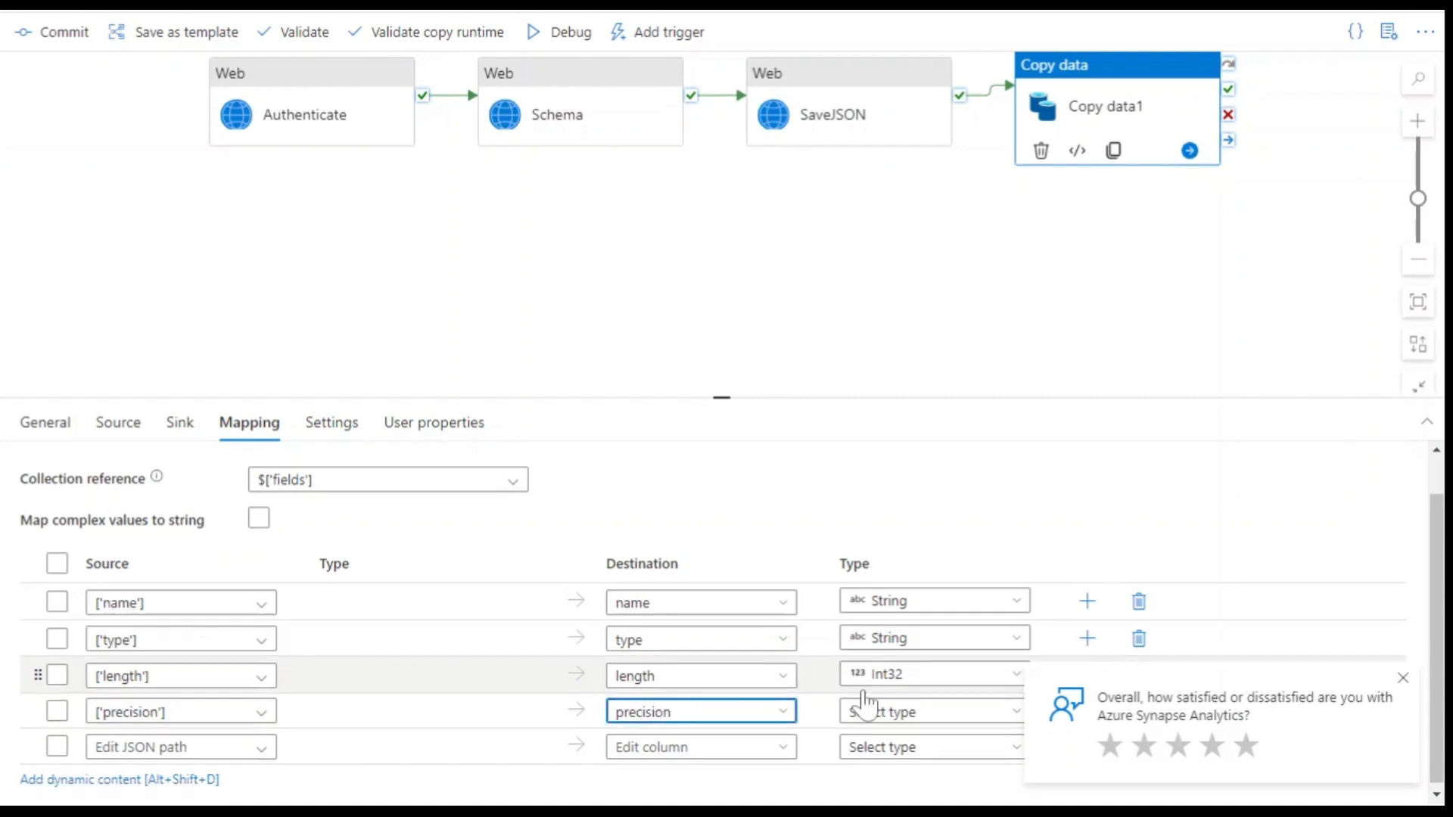
left_click(891, 713)
type("int")
key("Down")
key("Return")
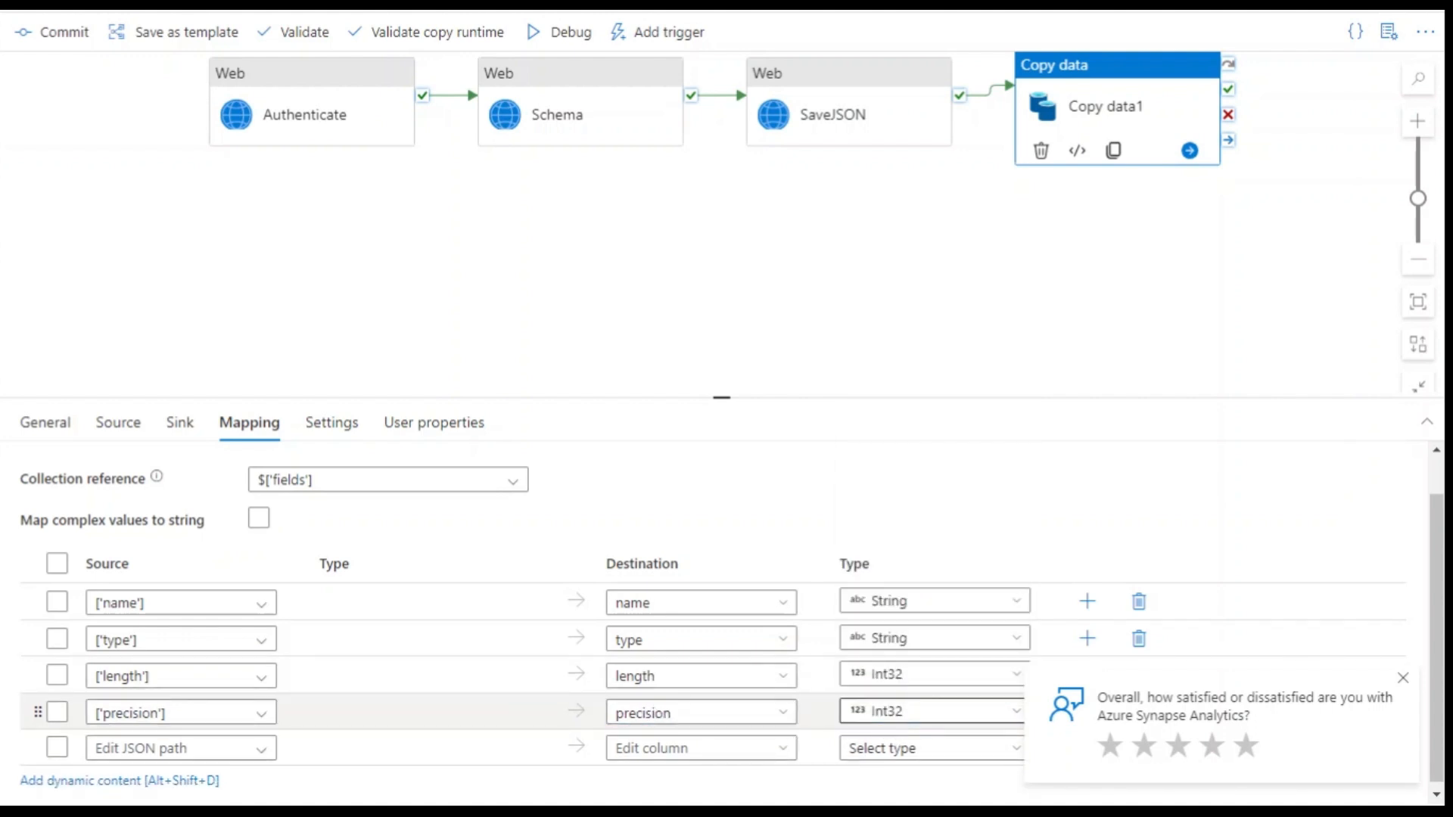
- Fill the fifth mapping row with source ['scale'], destination column scale and an integer type
left_click(113, 748)
key("ctrl+v")
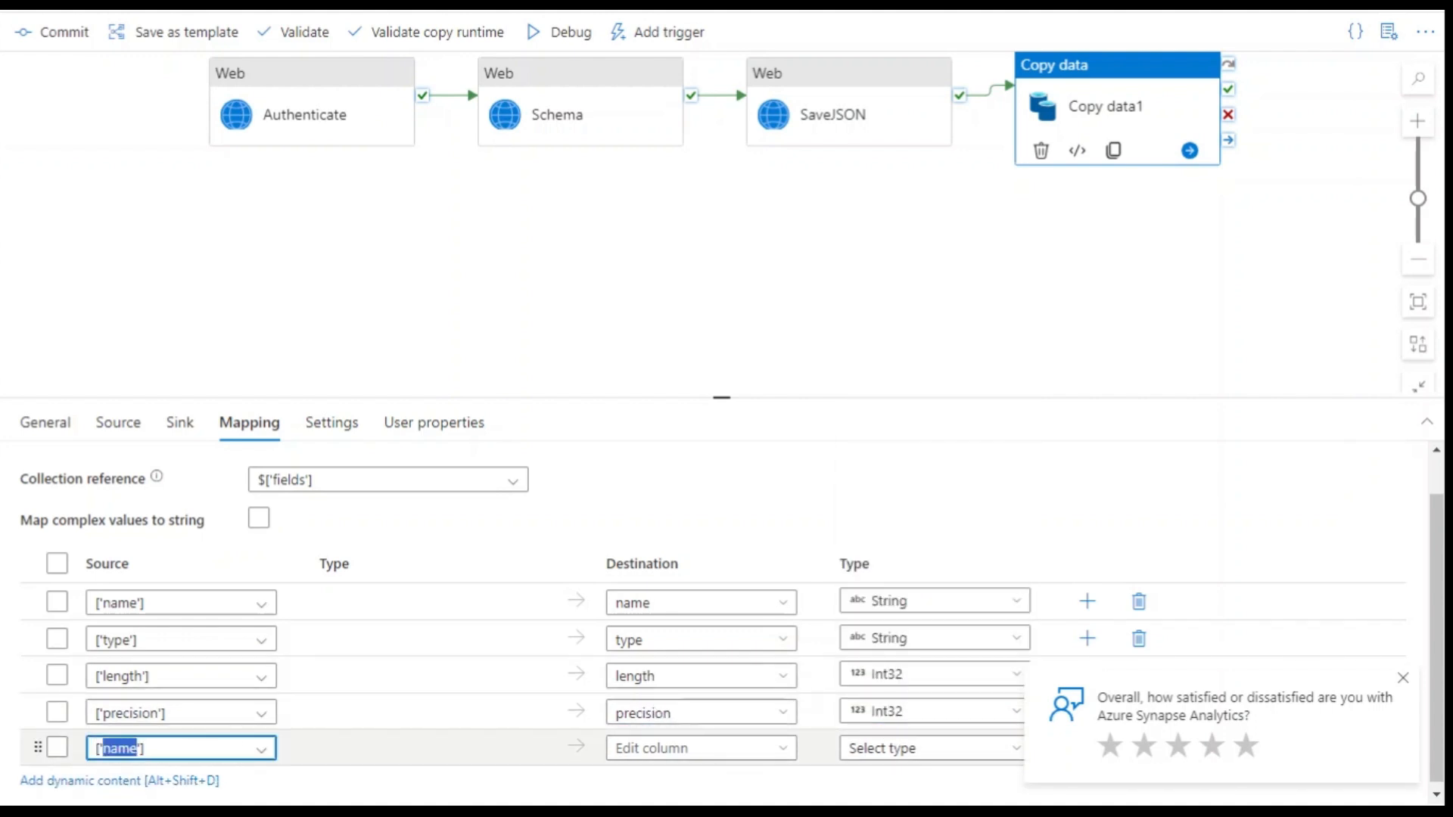
left_click(681, 747)
type("scale")
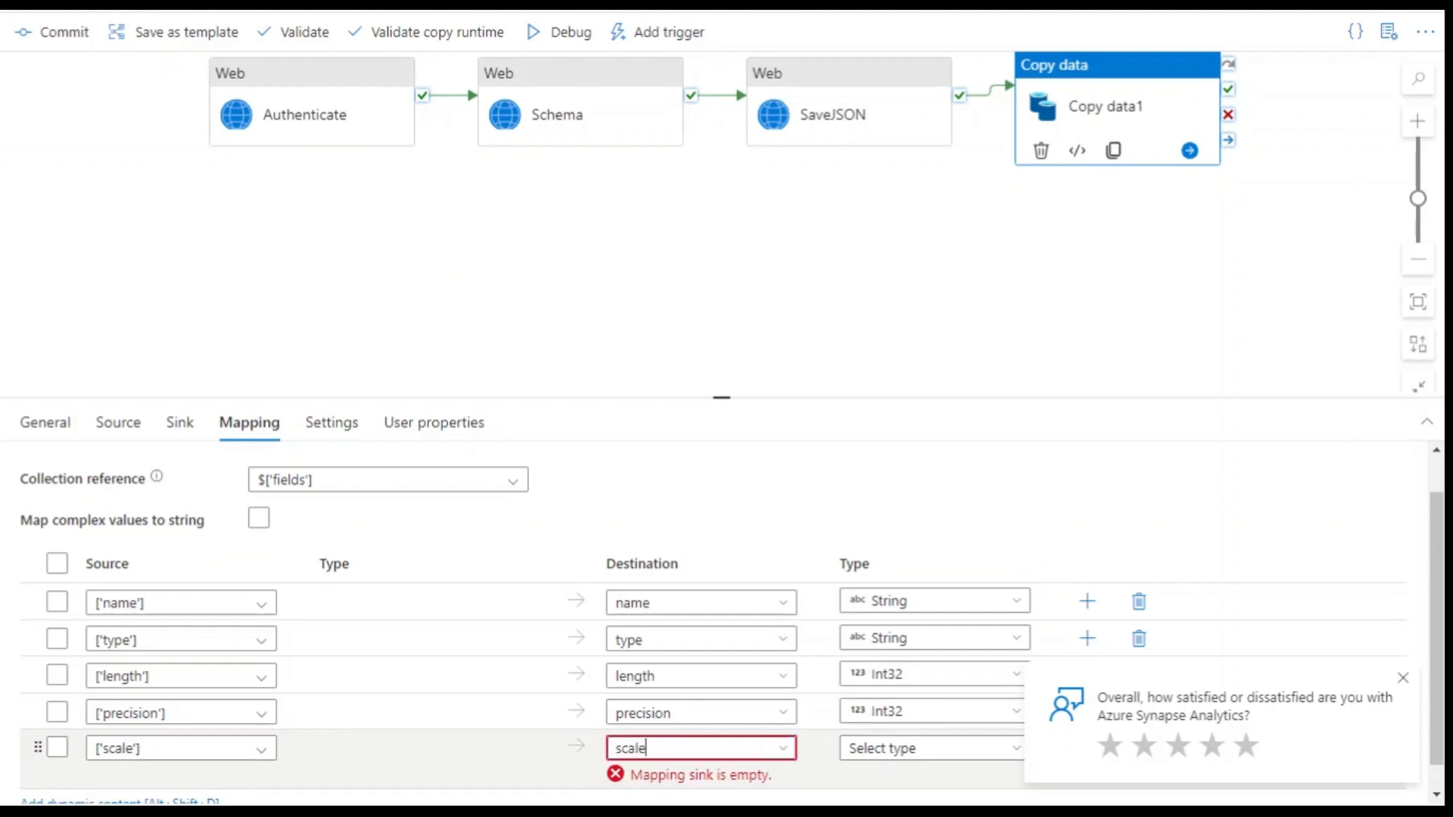
left_click(922, 753)
type("int")
key("Down")
key("Return")
- Run the pipeline in debug mode and query the top 100 rows of demo.ObjectSchema_Account
left_click(560, 32)
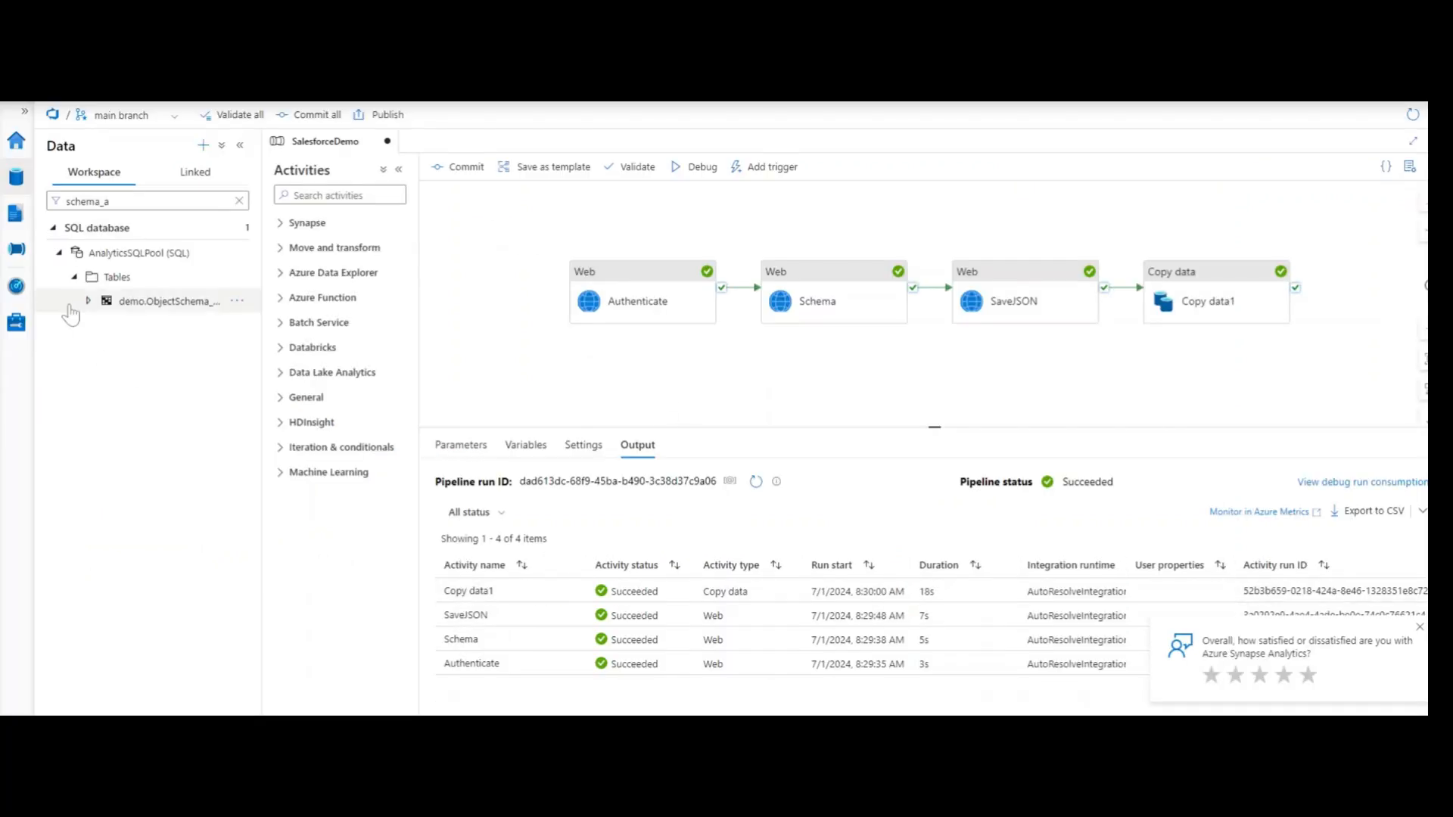
left_click(239, 306)
mouse_move(287, 327)
left_click(452, 330)
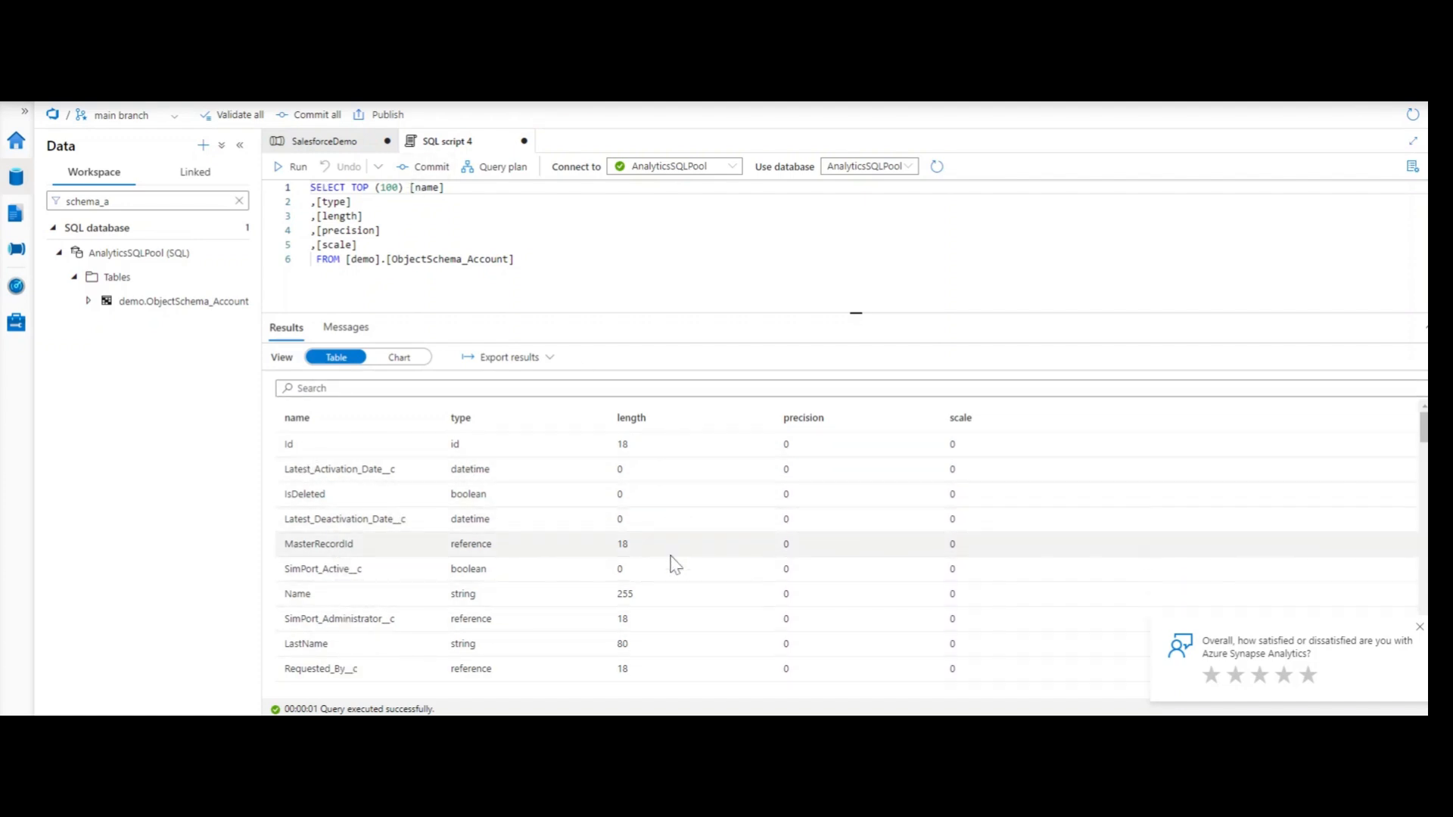
scroll(820, 605, "down", 10)
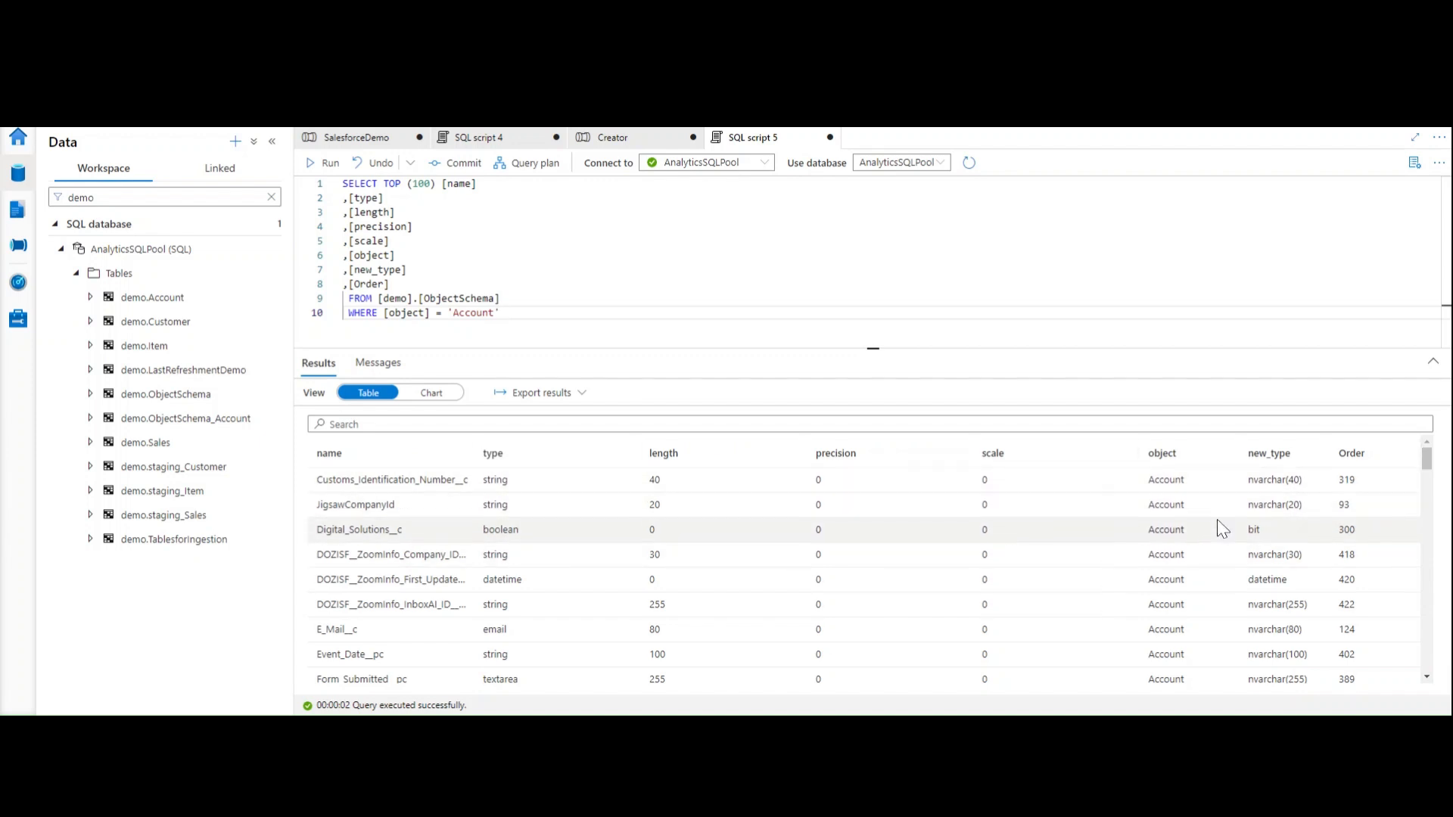
scroll(1385, 567, "down", 1)
scroll(1389, 573, "up", 1)
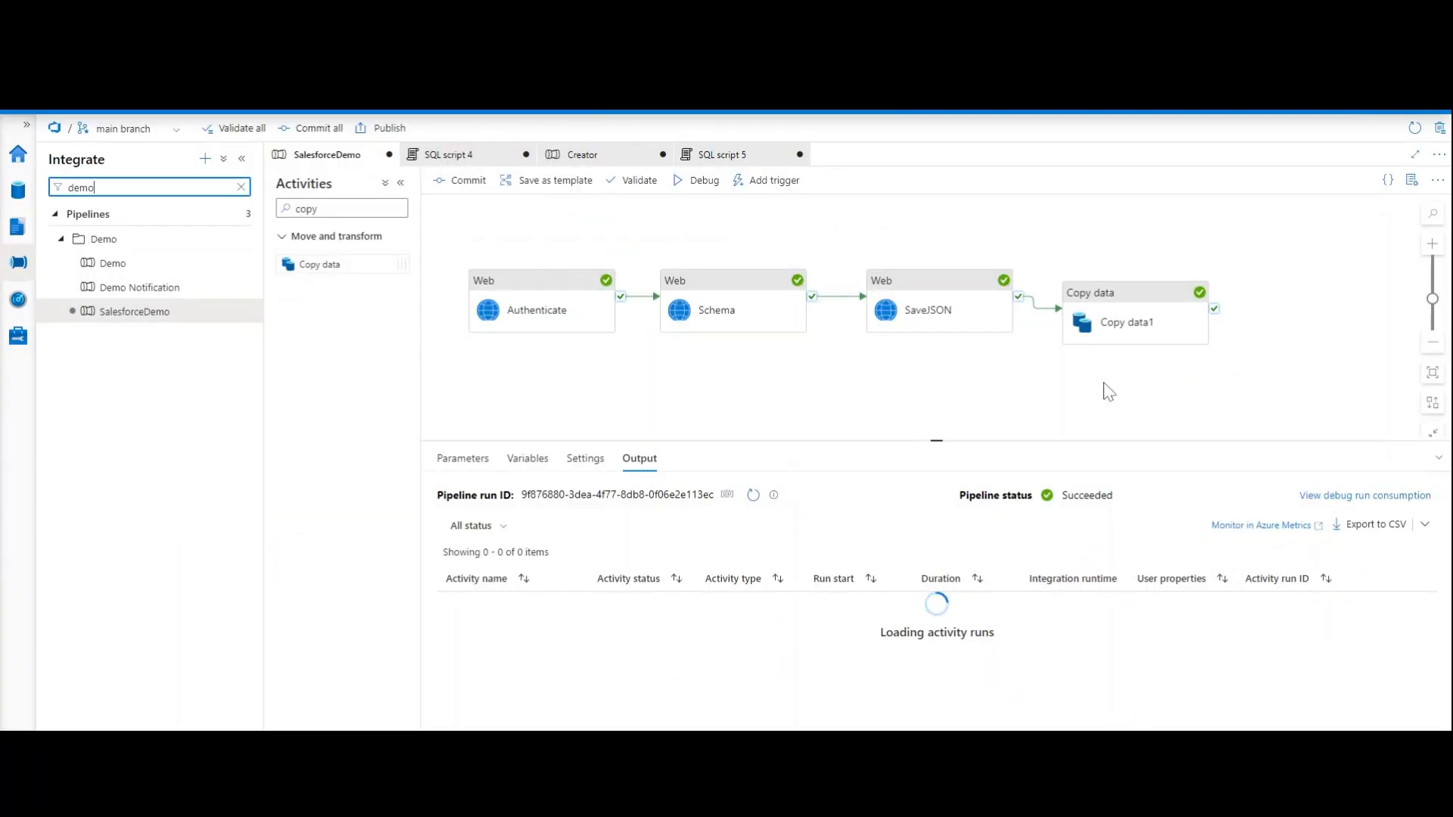
- Add a Script activity that runs after Copy data1 succeeds and name it consoSchema
left_click(356, 209)
type("scre")
left_click_drag(347, 265, 387, 268)
left_click_drag(1227, 330, 1326, 312)
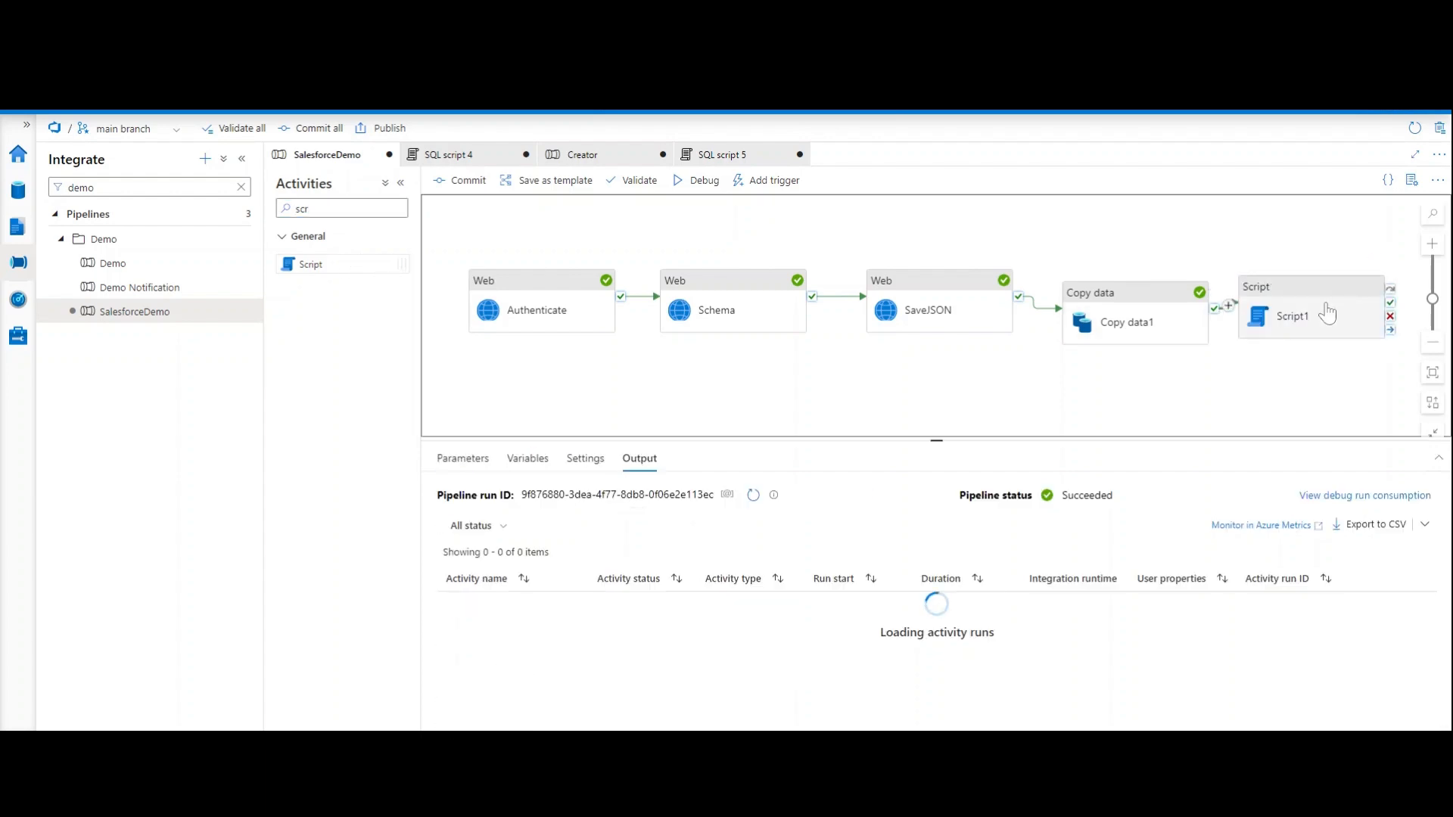
left_click(1327, 313)
left_click(511, 459)
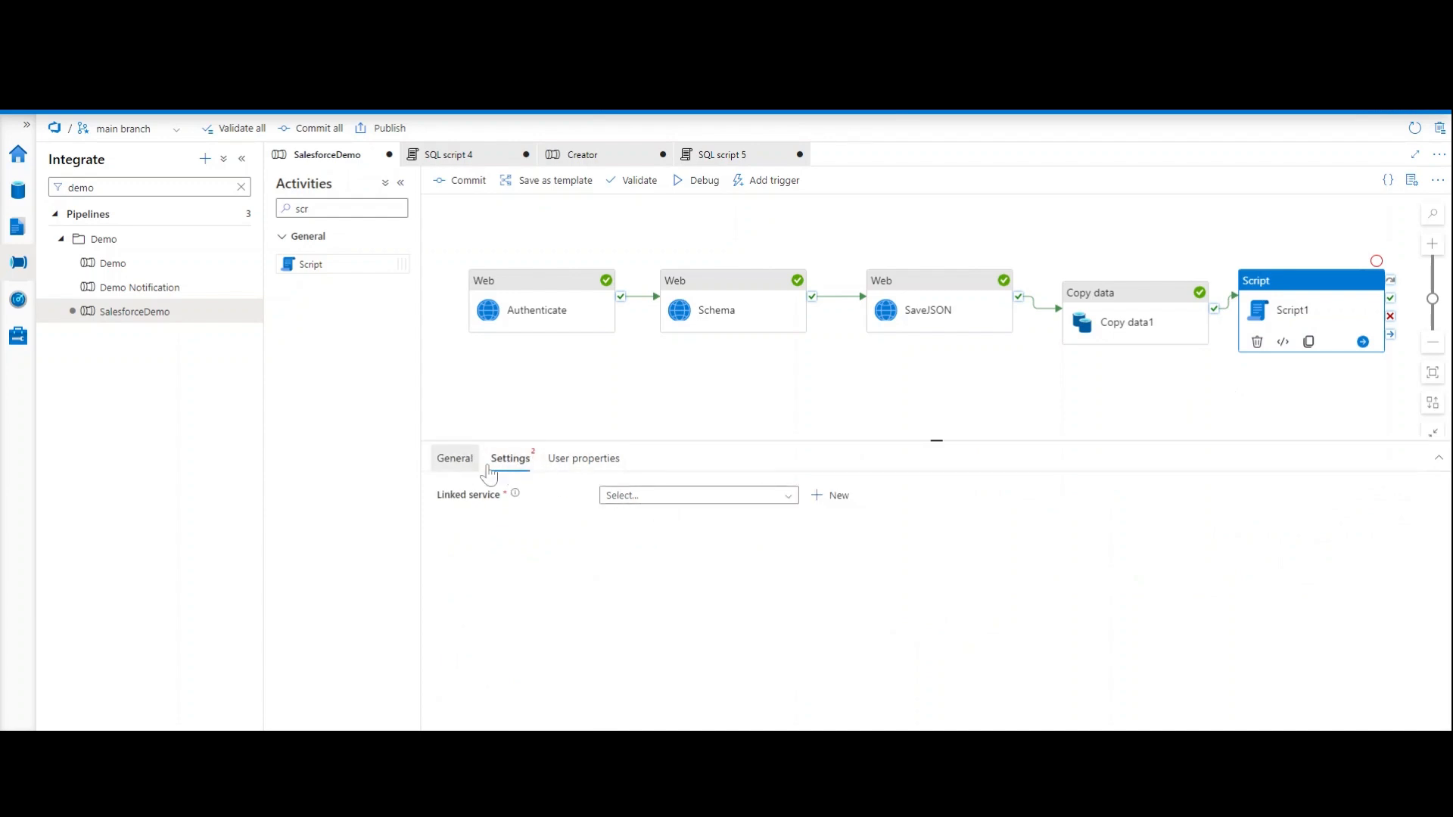
left_click(457, 458)
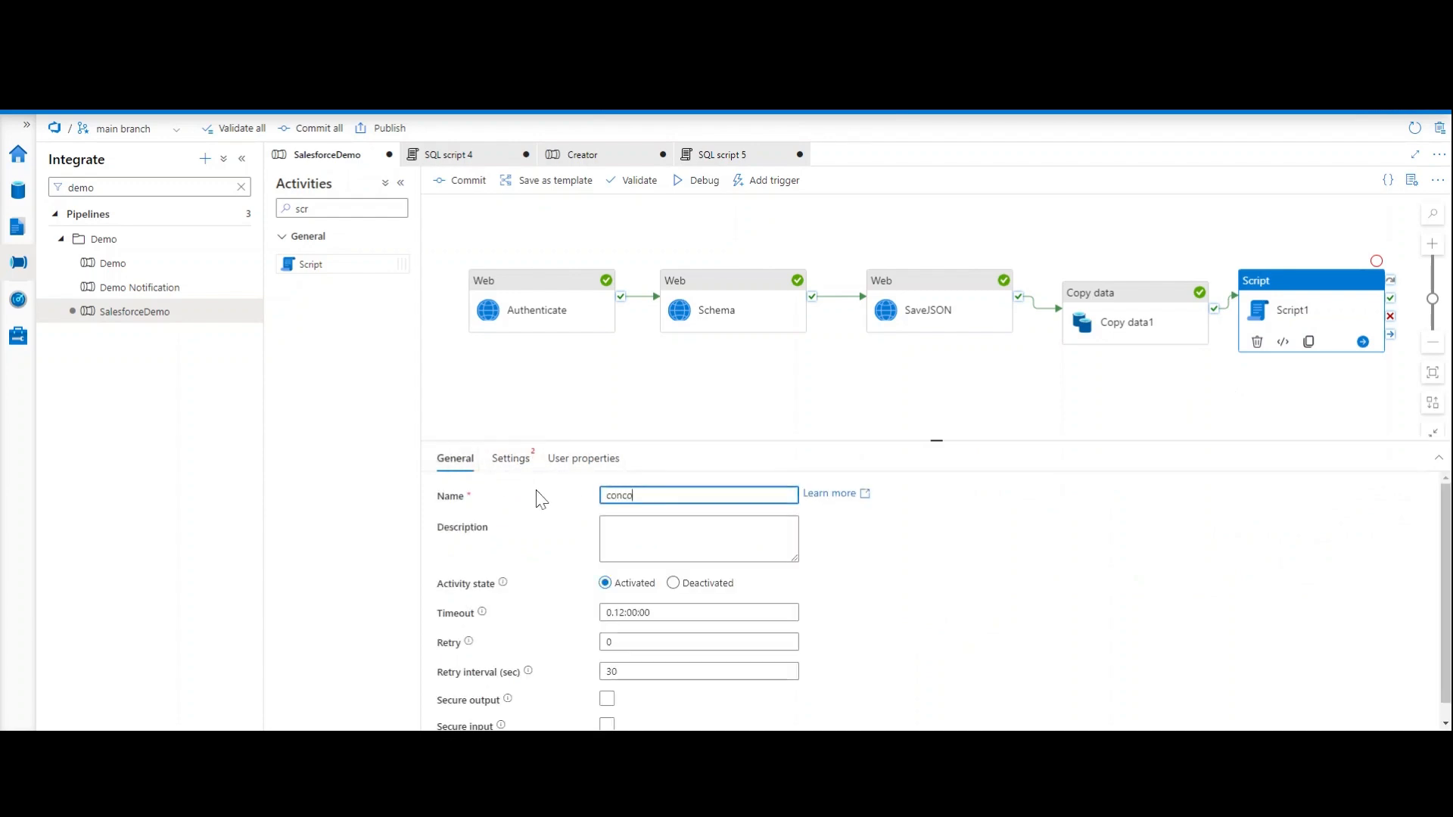
left_click(621, 496)
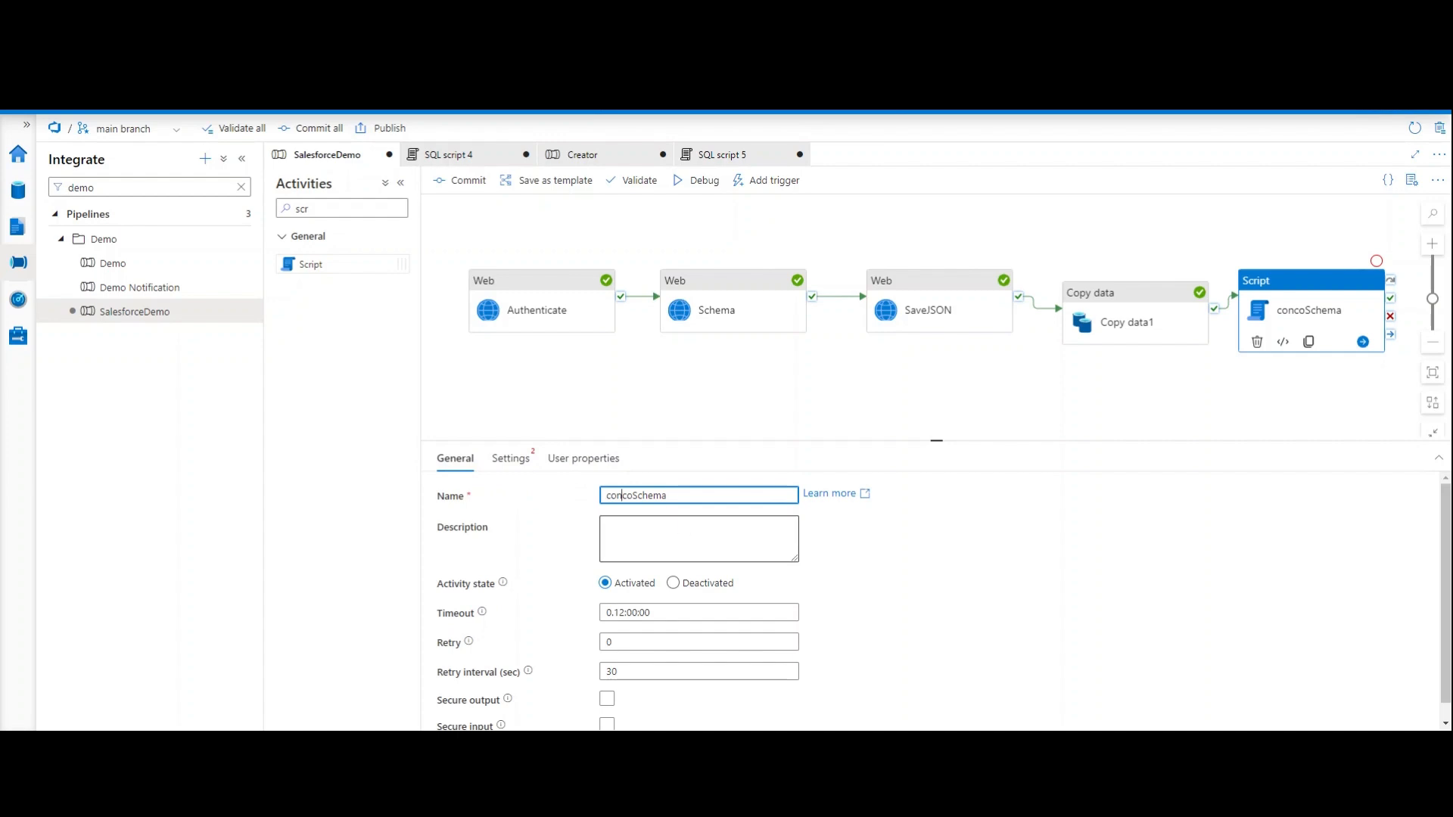
left_click(511, 458)
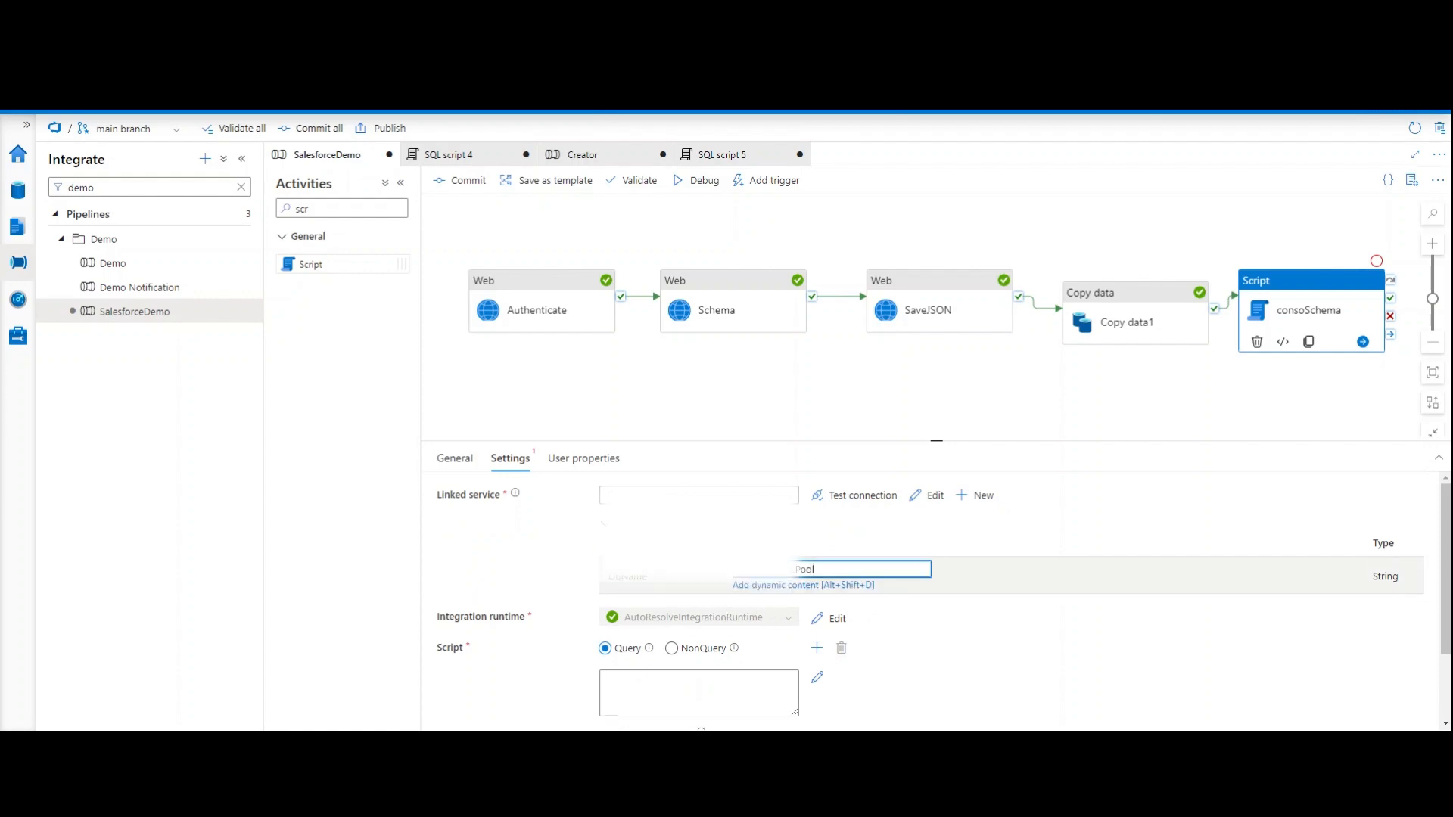
left_click(689, 695)
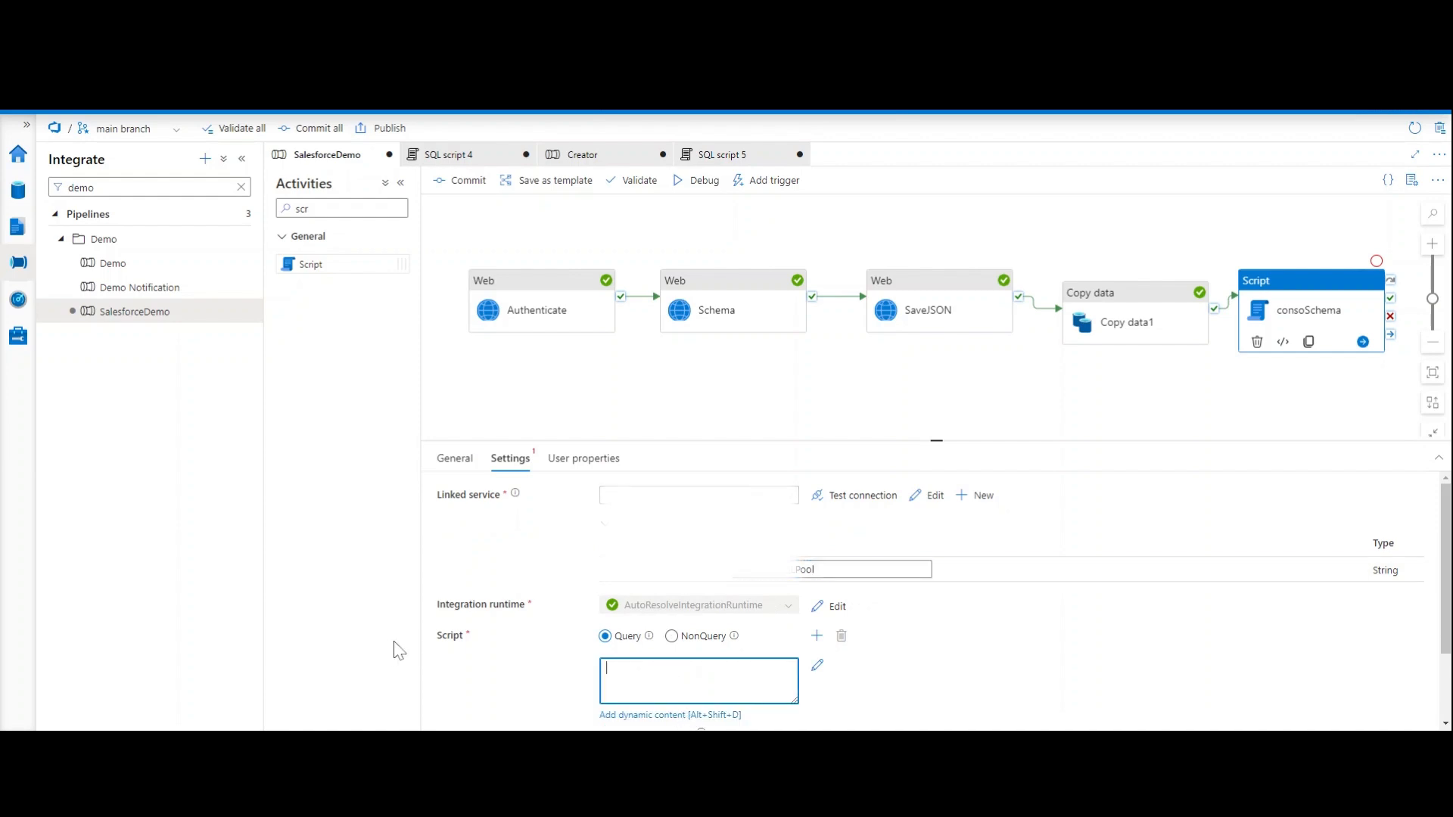
left_click(660, 715)
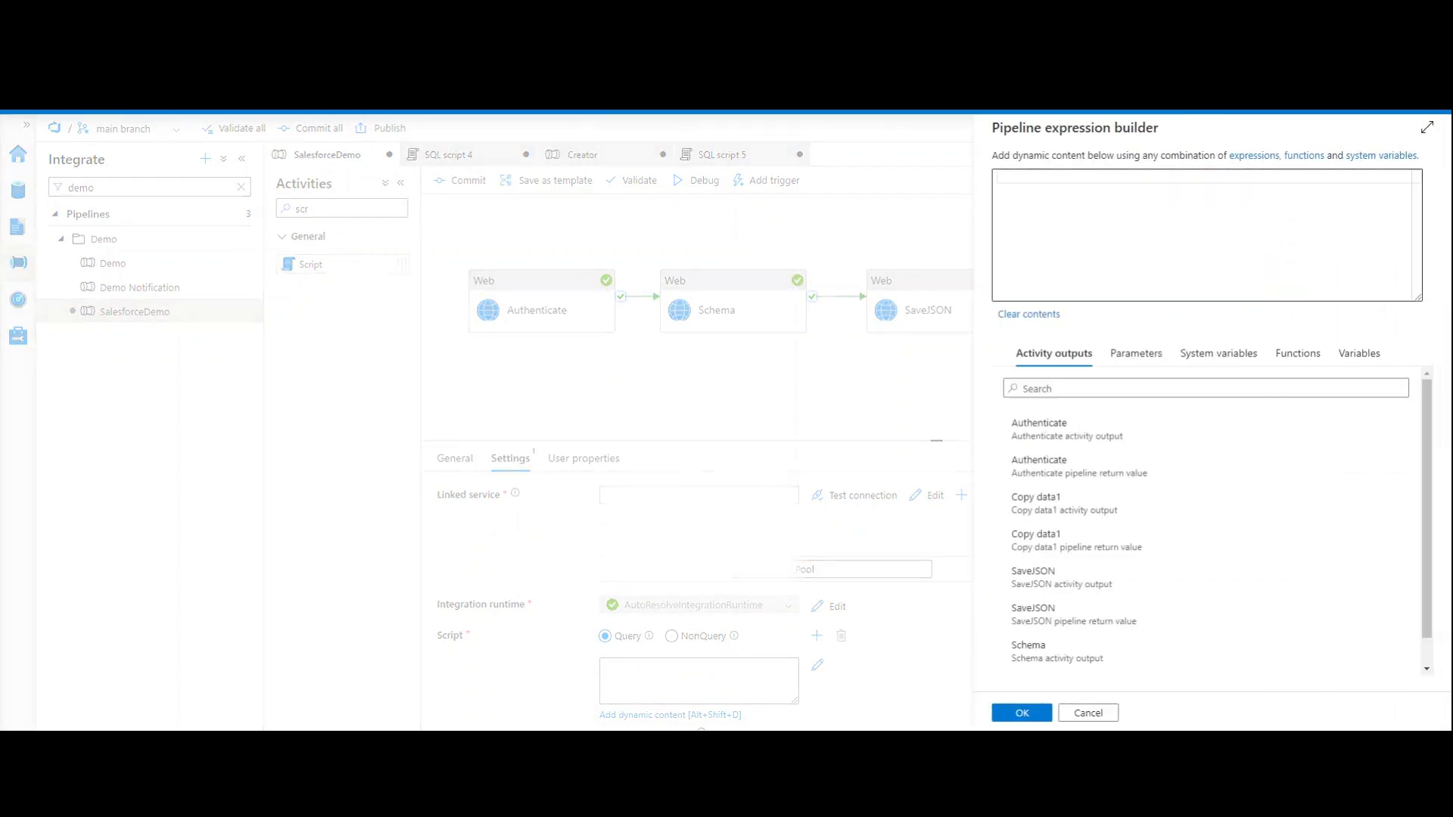
type("@concat('")
key("Return")
key("Return")
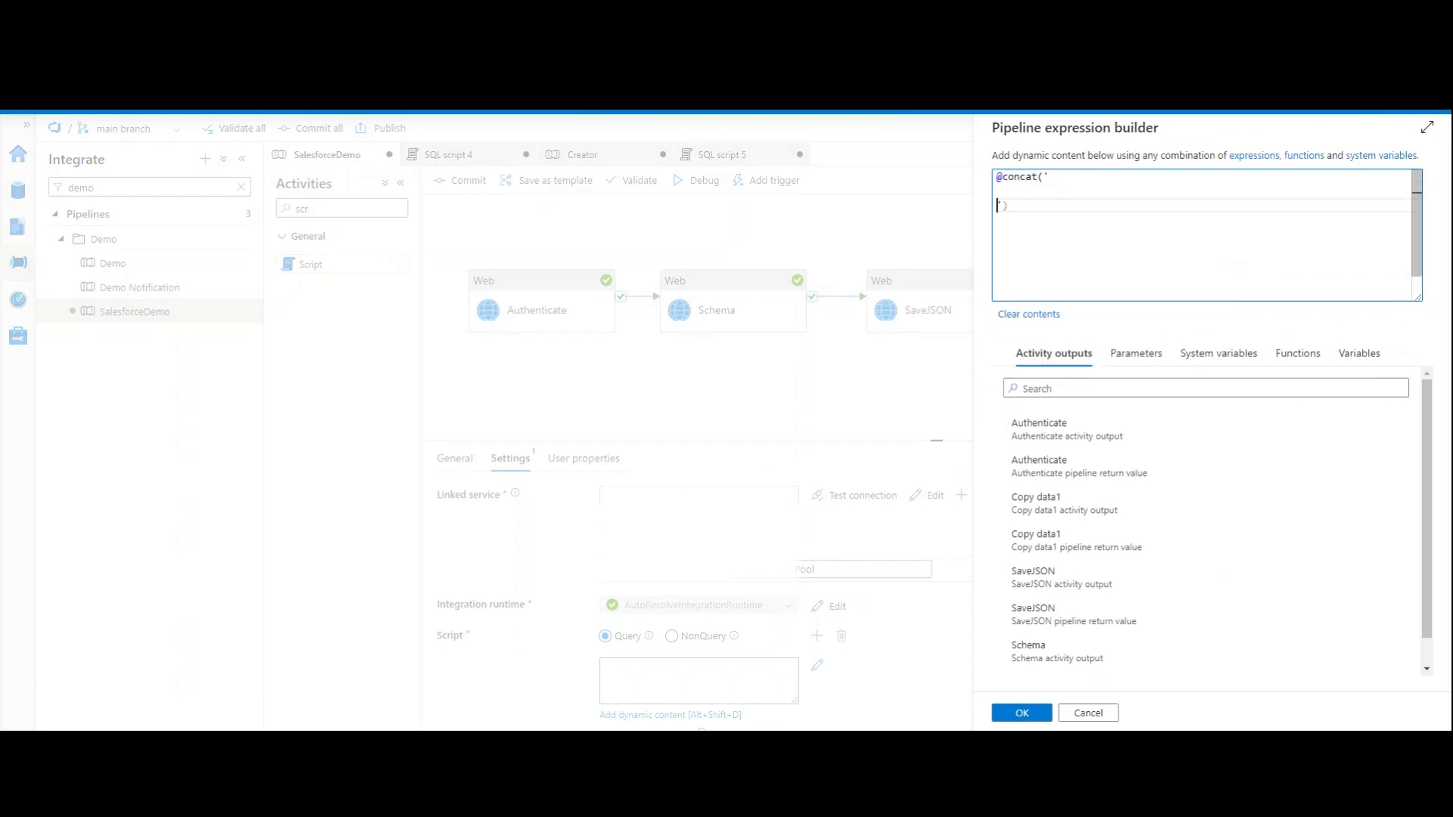
key("ctrl+v")
scroll(1196, 235, "up", 10)
key("shift+Home")
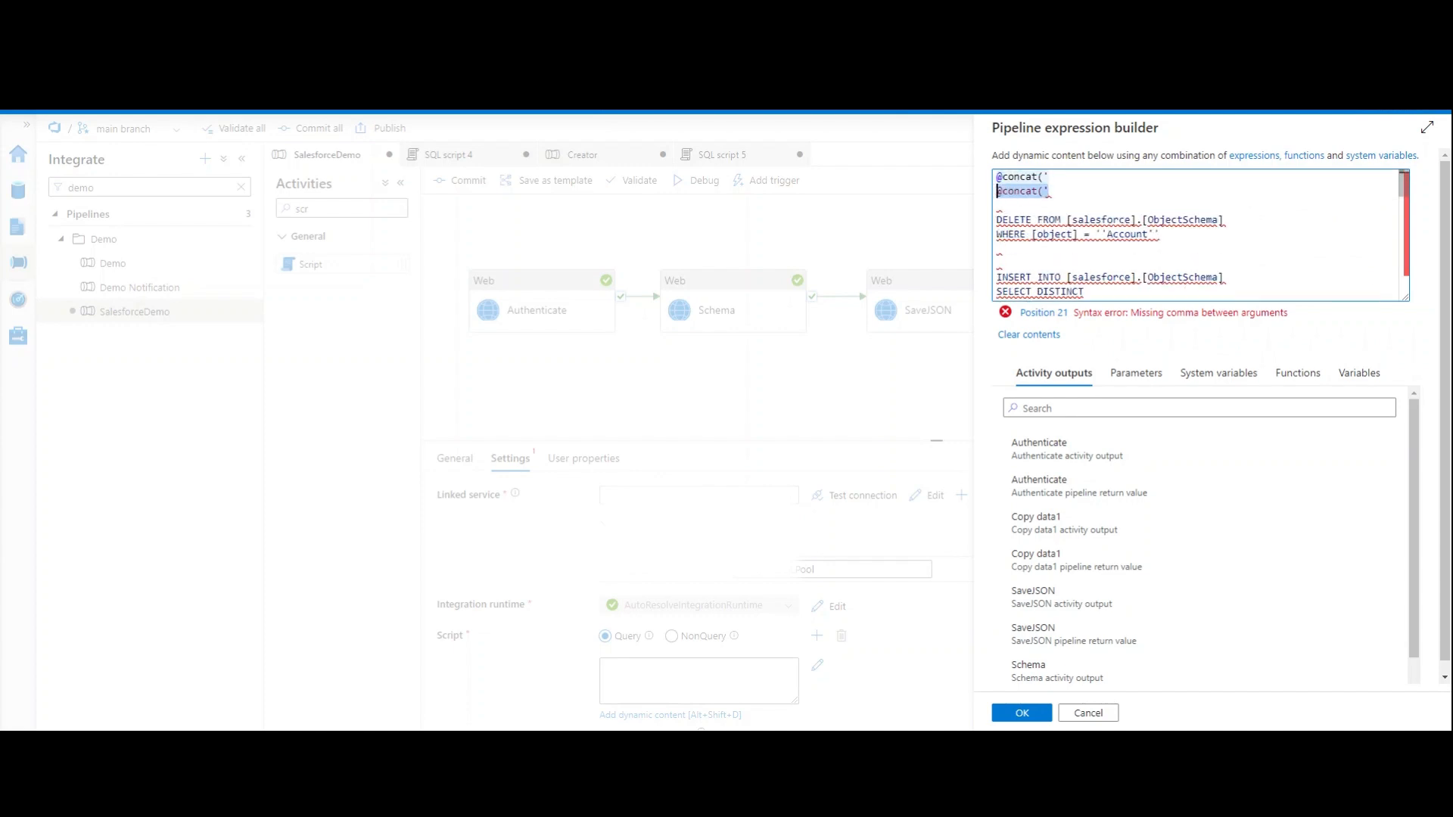
key("BackSpace")
key("Delete")
key("ctrl+End")
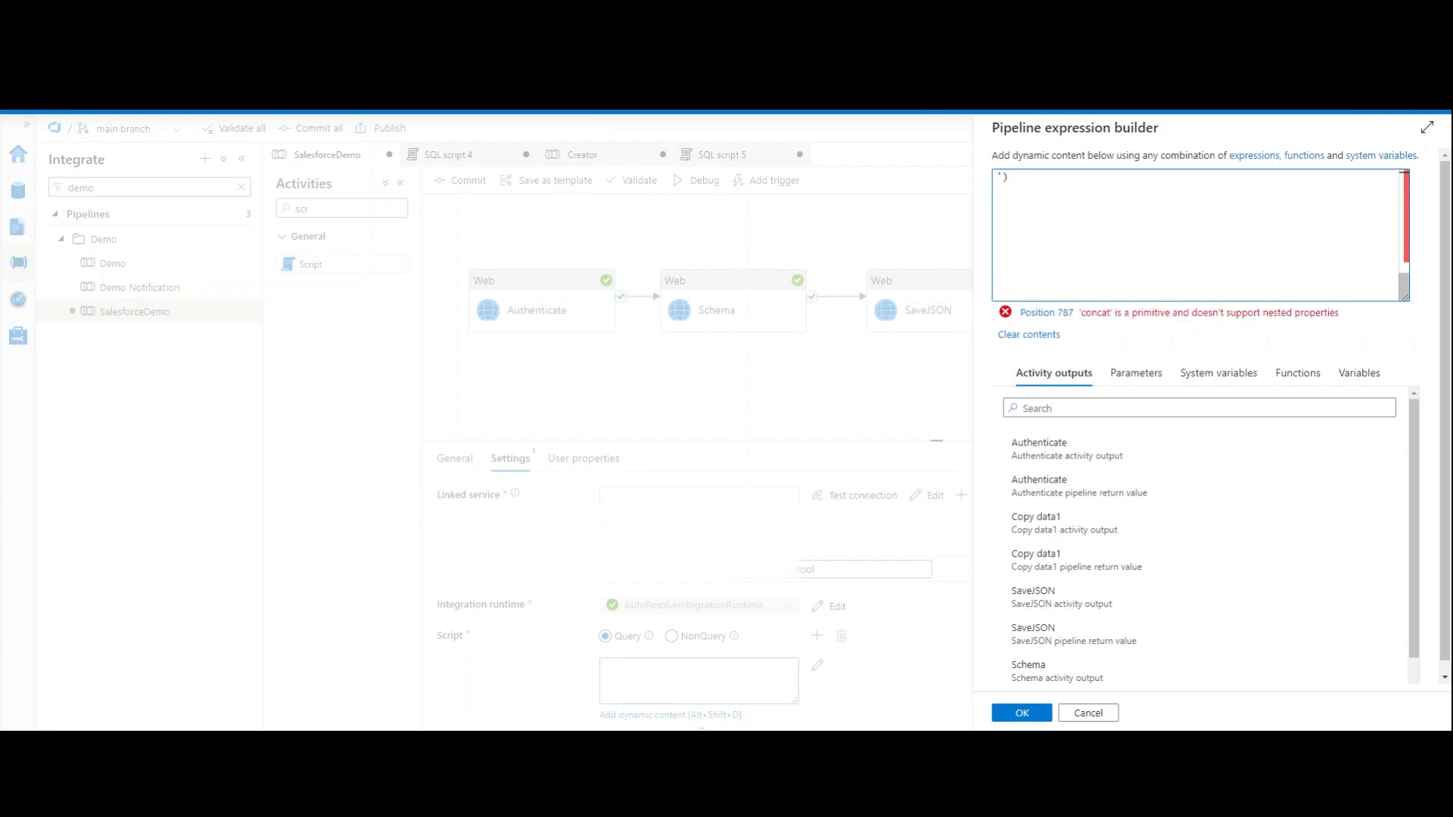
key("Up")
key("Up")
key("Up")
key("Up")
key("Up")
key("Up")
key("Up")
key("Up")
key("Up")
key("Up")
key("Up")
key("Up")
key("Up")
key("Up")
key("Up")
key("Up")
key("Up")
key("Up")
key("Up")
key("Up")
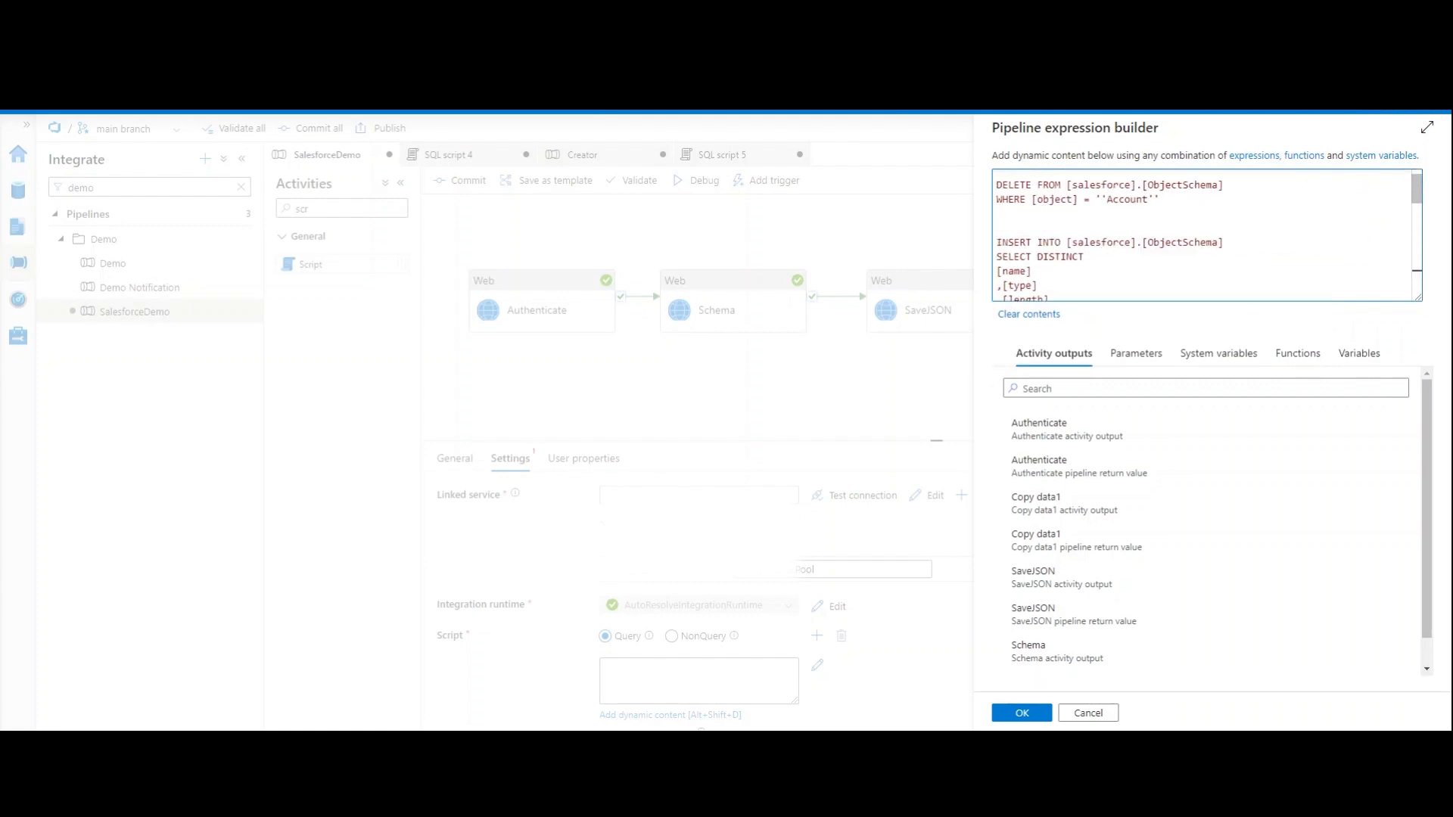
- Examine the script's DELETE statement for Account and the start of its INSERT INTO ... SELECT DISTINCT statement
key("Down")
key("shift+End")
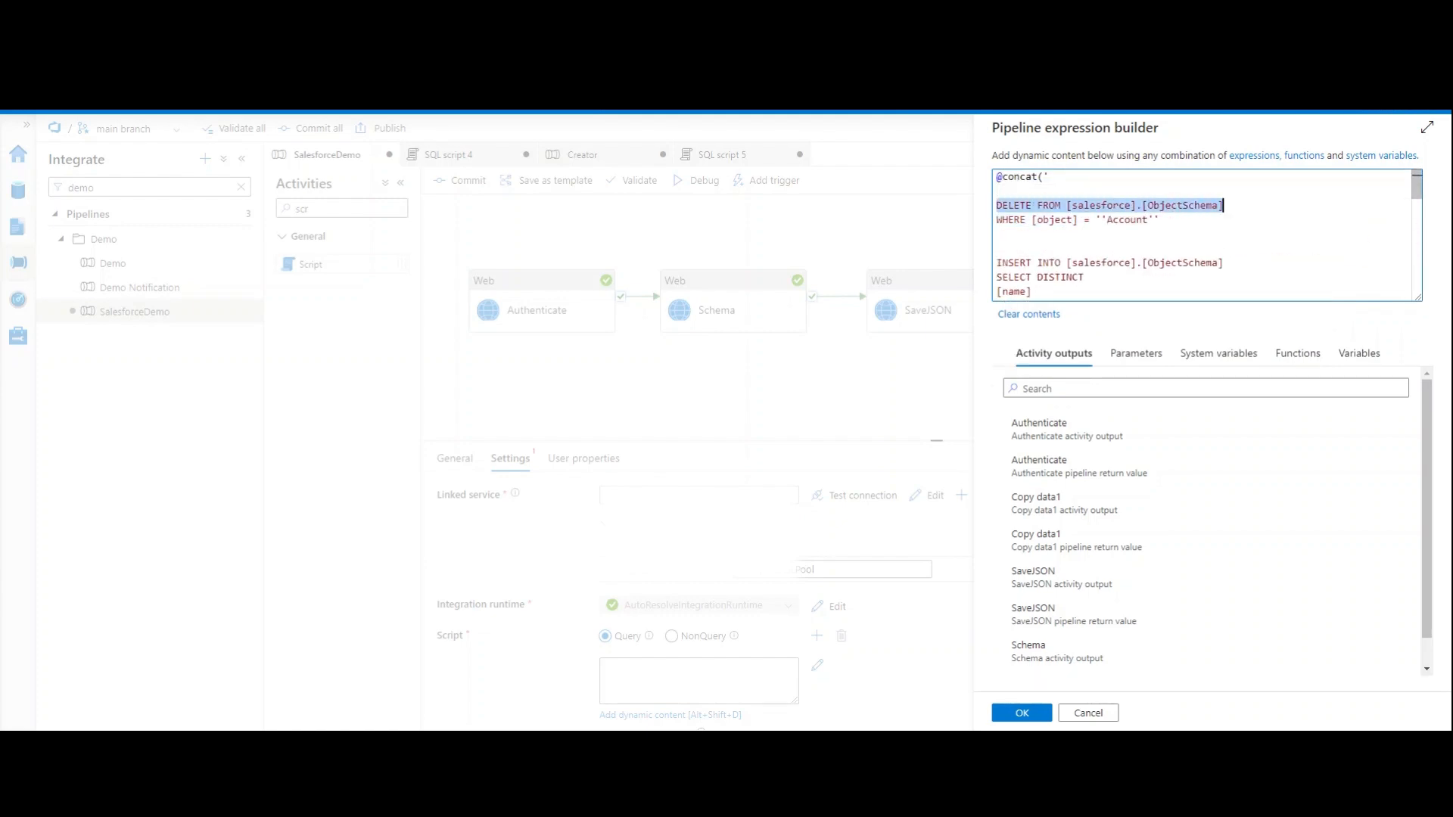
key("Down")
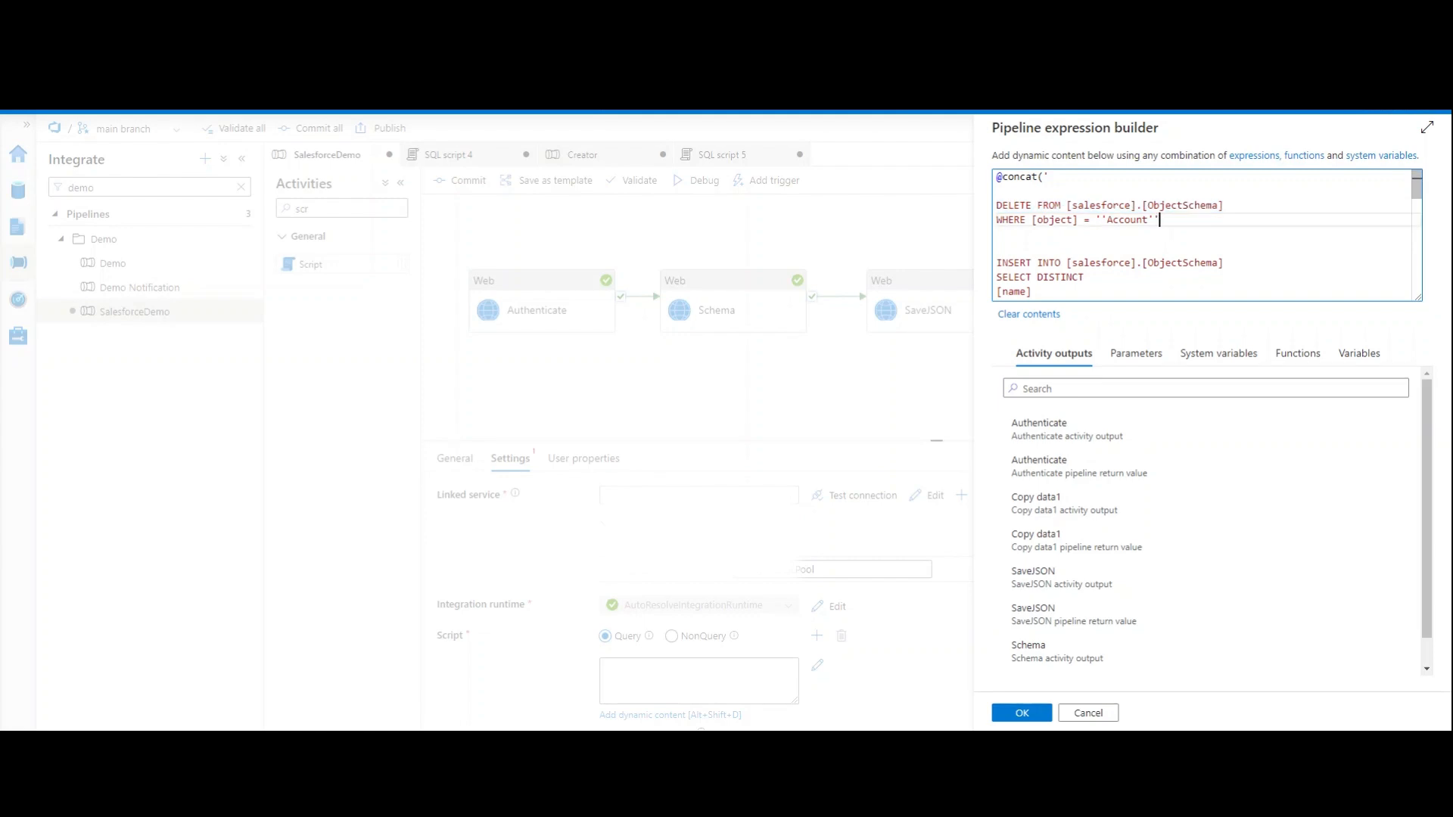
left_click(997, 248)
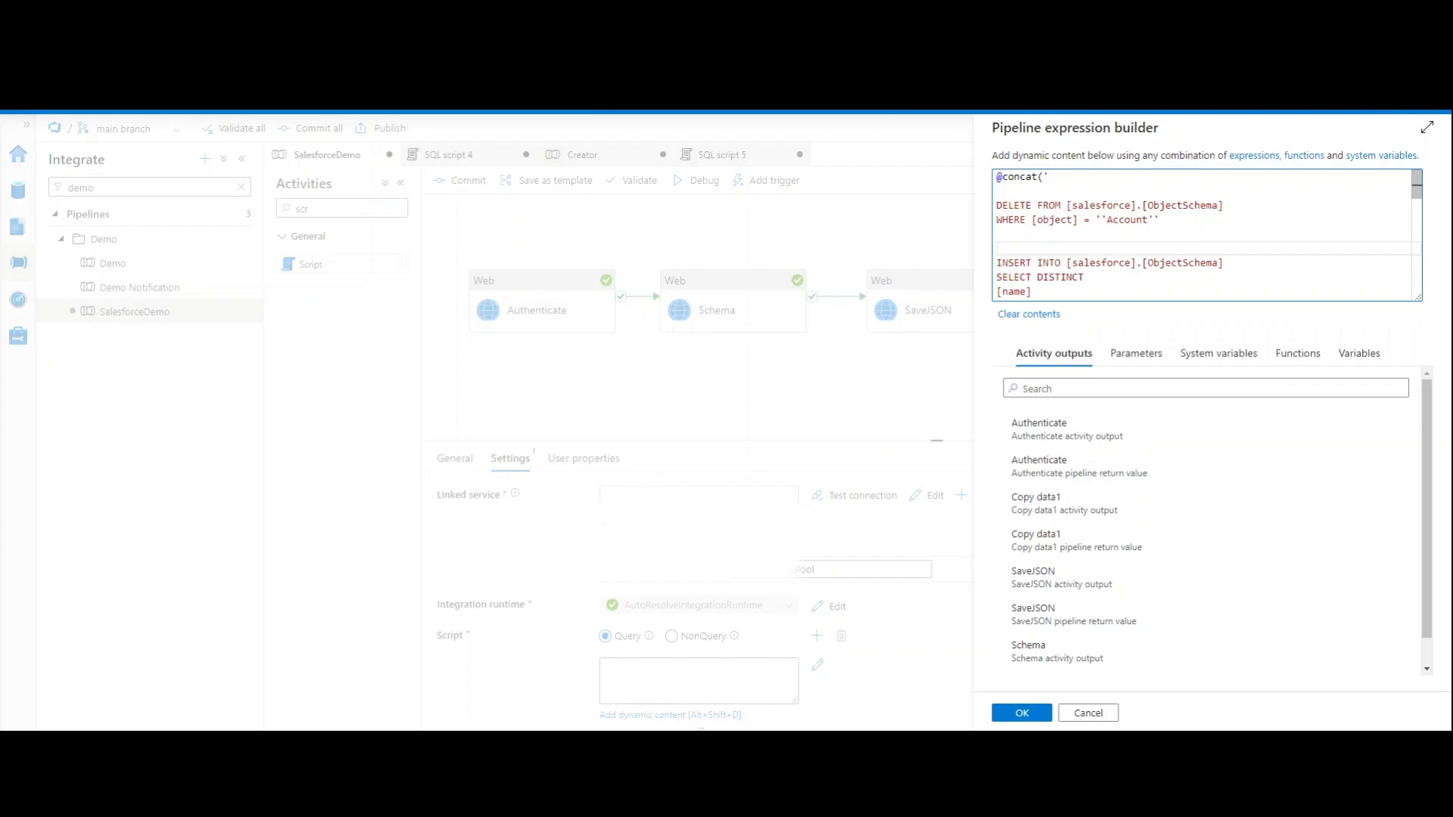
scroll(997, 248, "down", 1)
left_click_drag(996, 225, 1083, 239)
left_click(1084, 239)
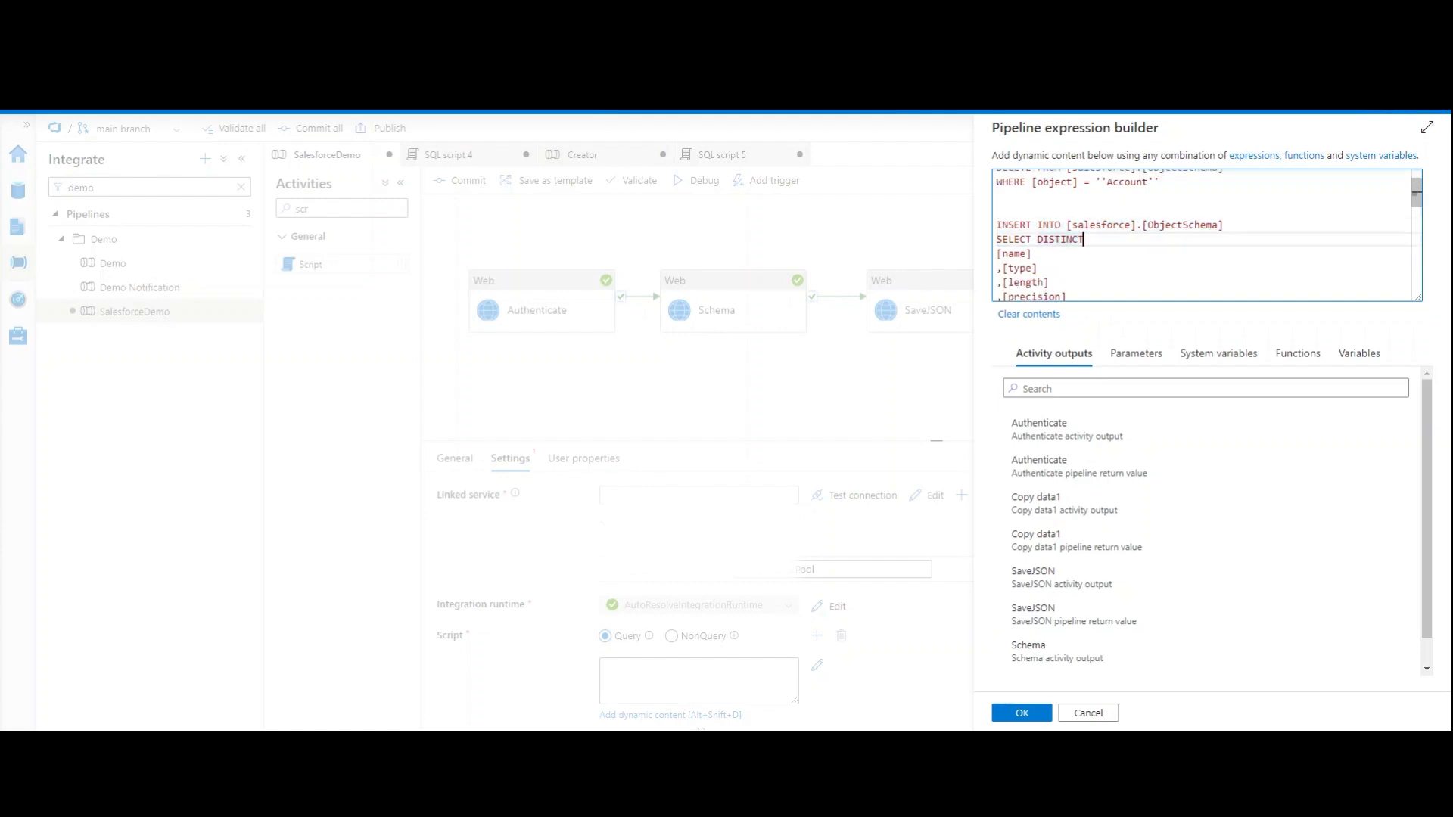
scroll(1209, 235, "down", 1)
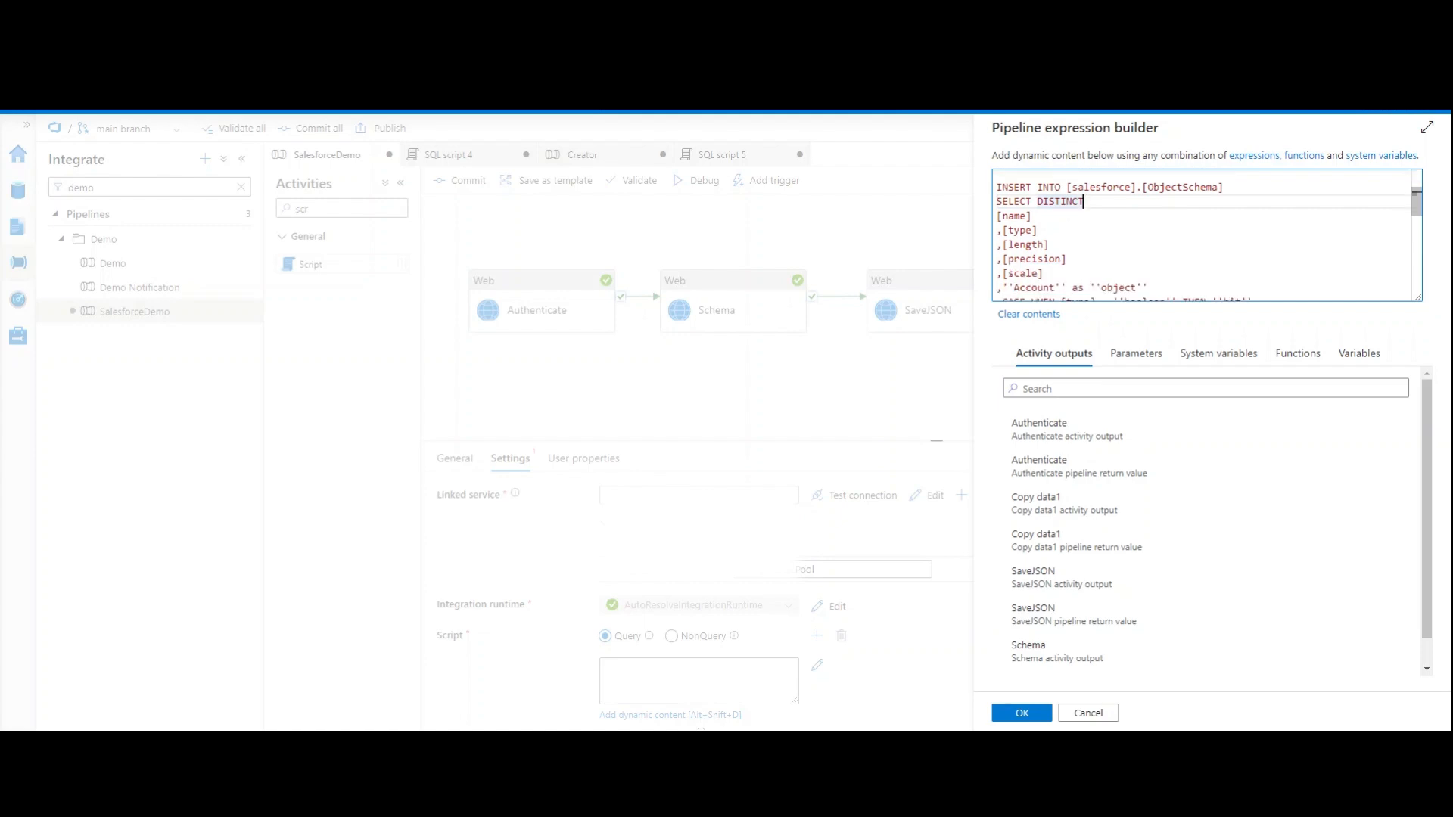
- Examine the CASE expression that converts Salesforce field types to SQL types in the script
scroll(1203, 235, "down", 1)
scroll(1204, 235, "down", 1)
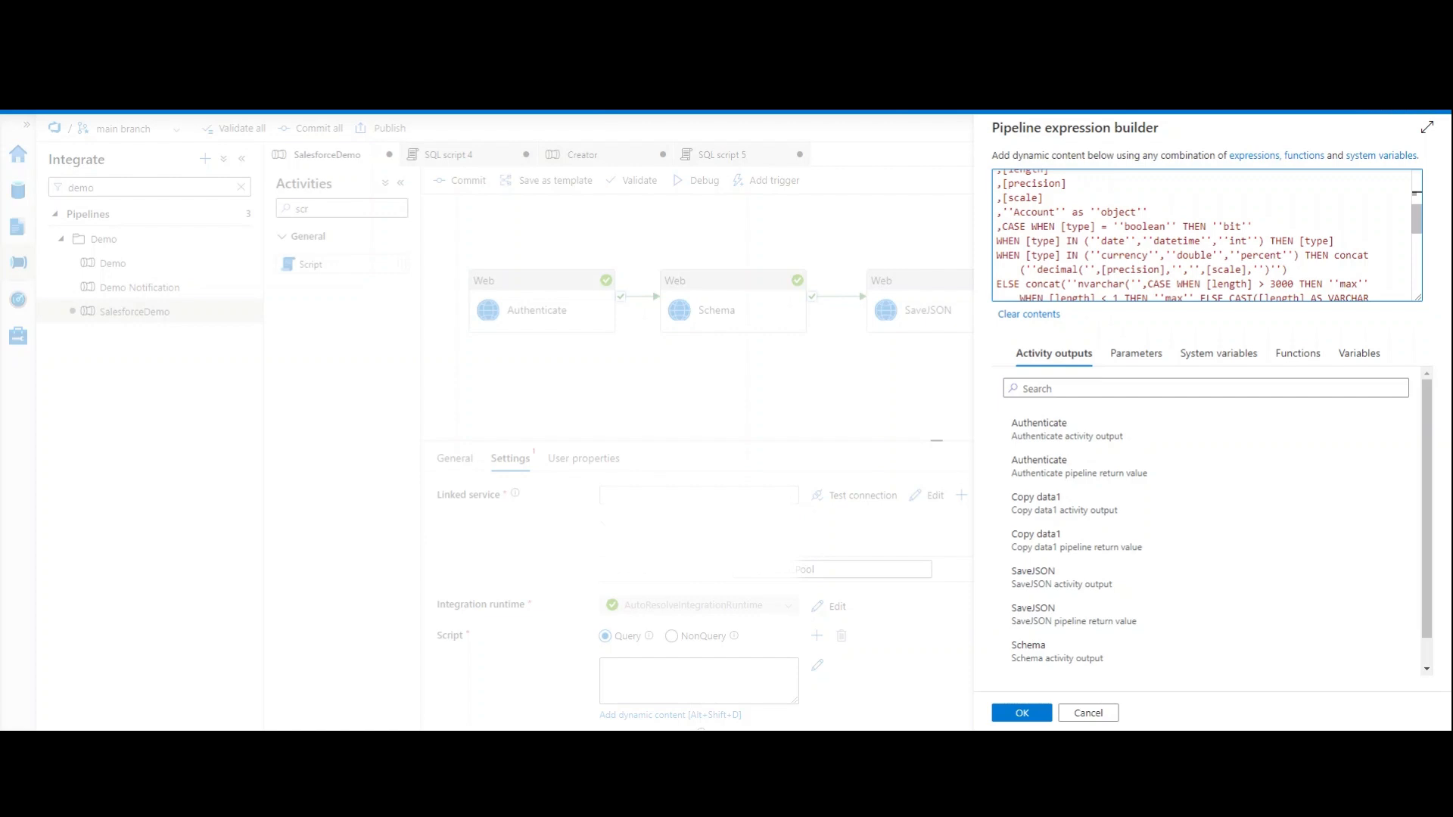
scroll(1209, 235, "down", 1)
scroll(1208, 235, "up", 1)
left_click_drag(1123, 226, 1163, 226)
double_click(1232, 226)
left_click(1254, 227)
scroll(1208, 235, "down", 1)
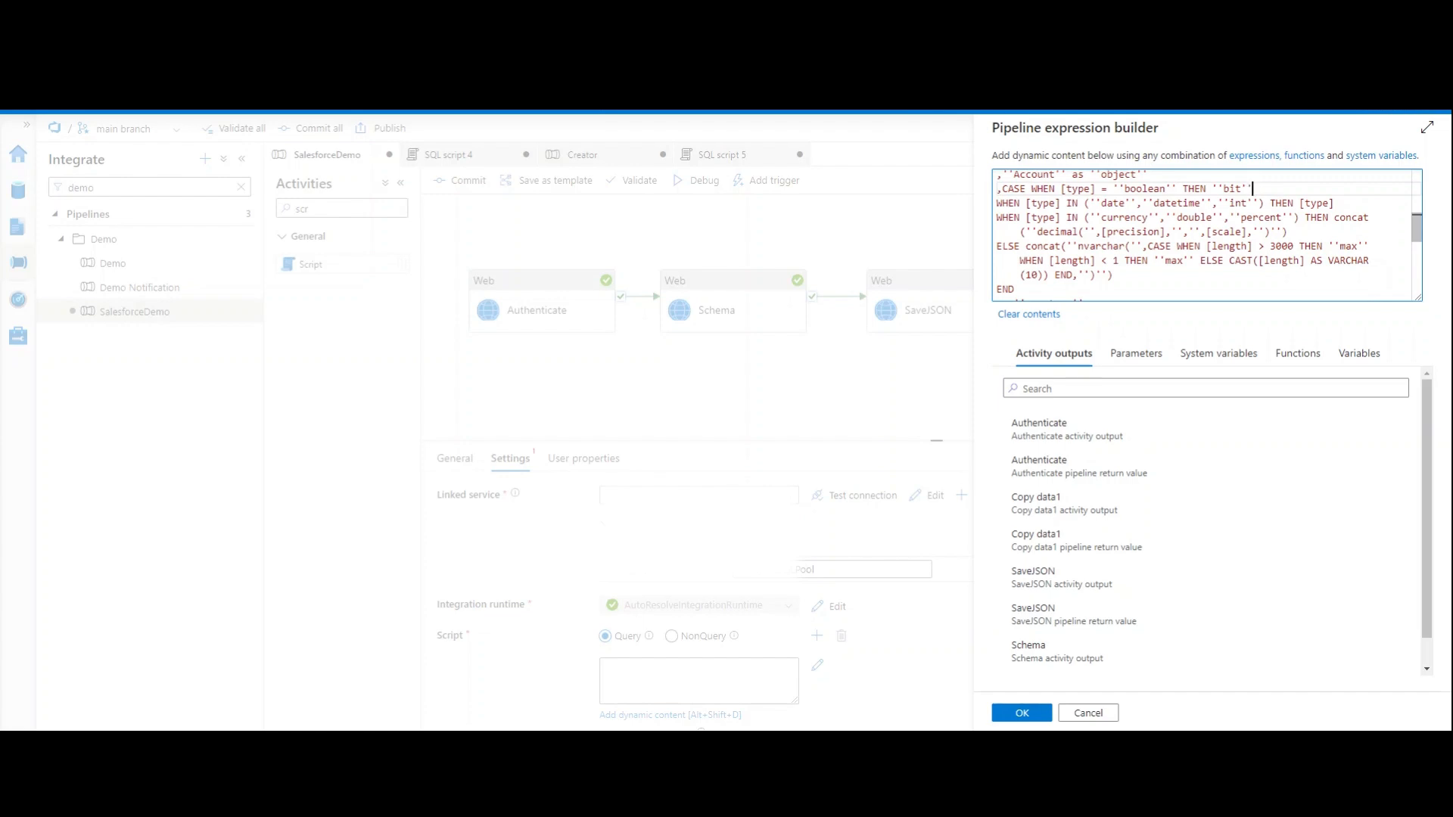
- Review the rest of the script, from the nvarchar length rule to DROP TABLE [salesforce].[ObjectSchema_Account], and accept the expression for consoSchema
left_click_drag(1276, 246, 1294, 246)
left_click(1369, 246)
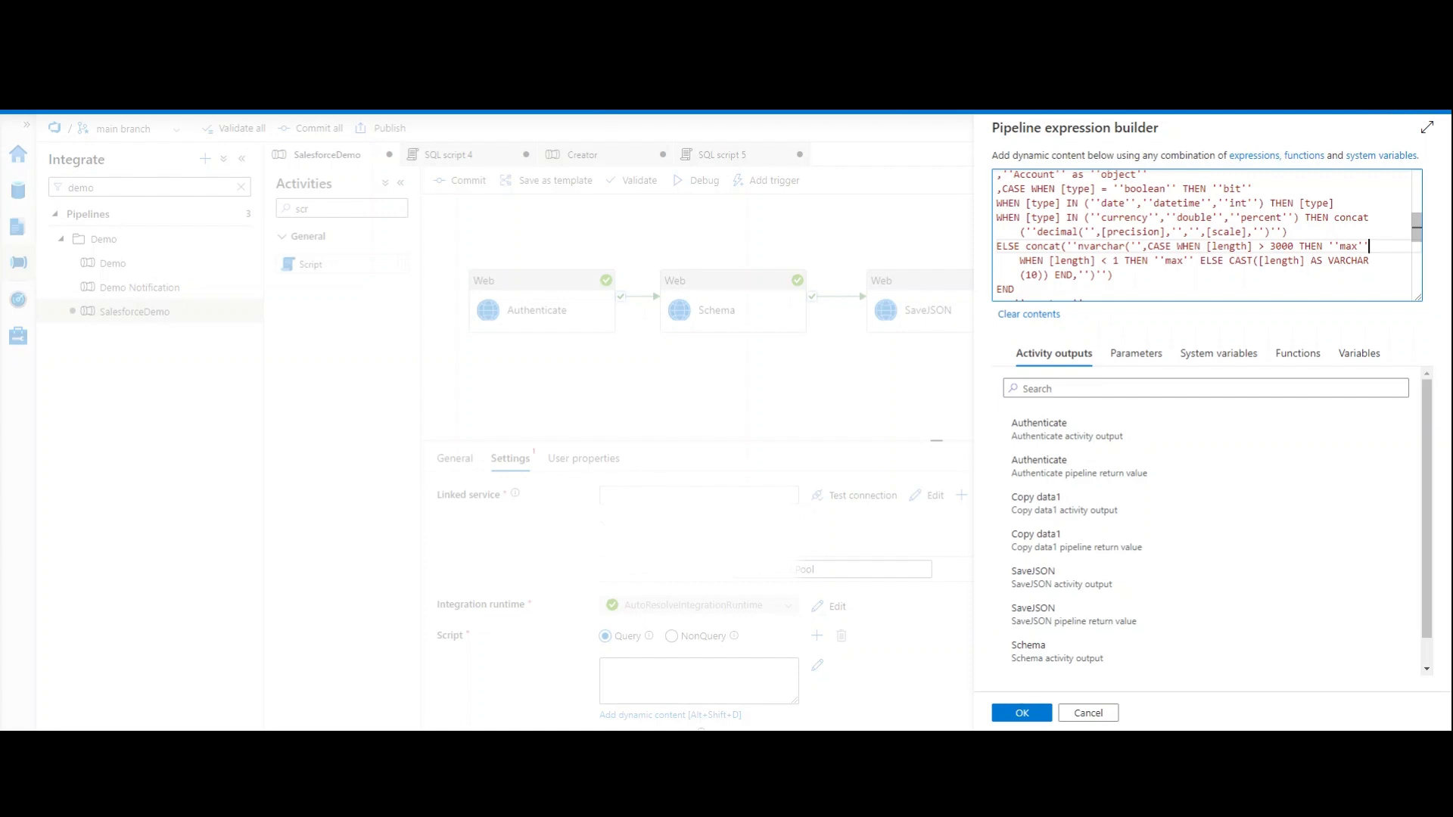
scroll(1203, 235, "down", 1)
scroll(1203, 235, "down", 1)
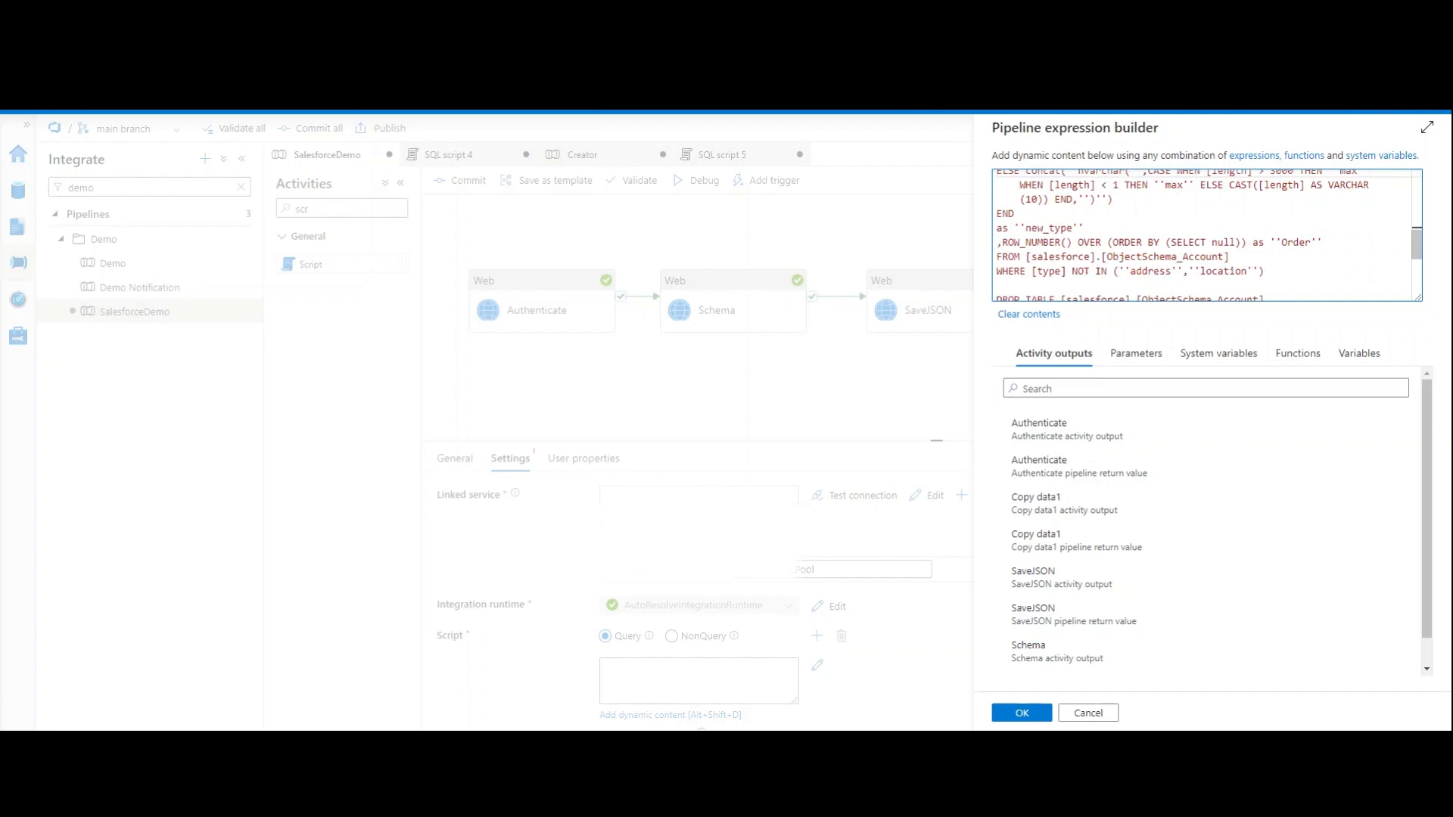
left_click_drag(1000, 242, 1323, 242)
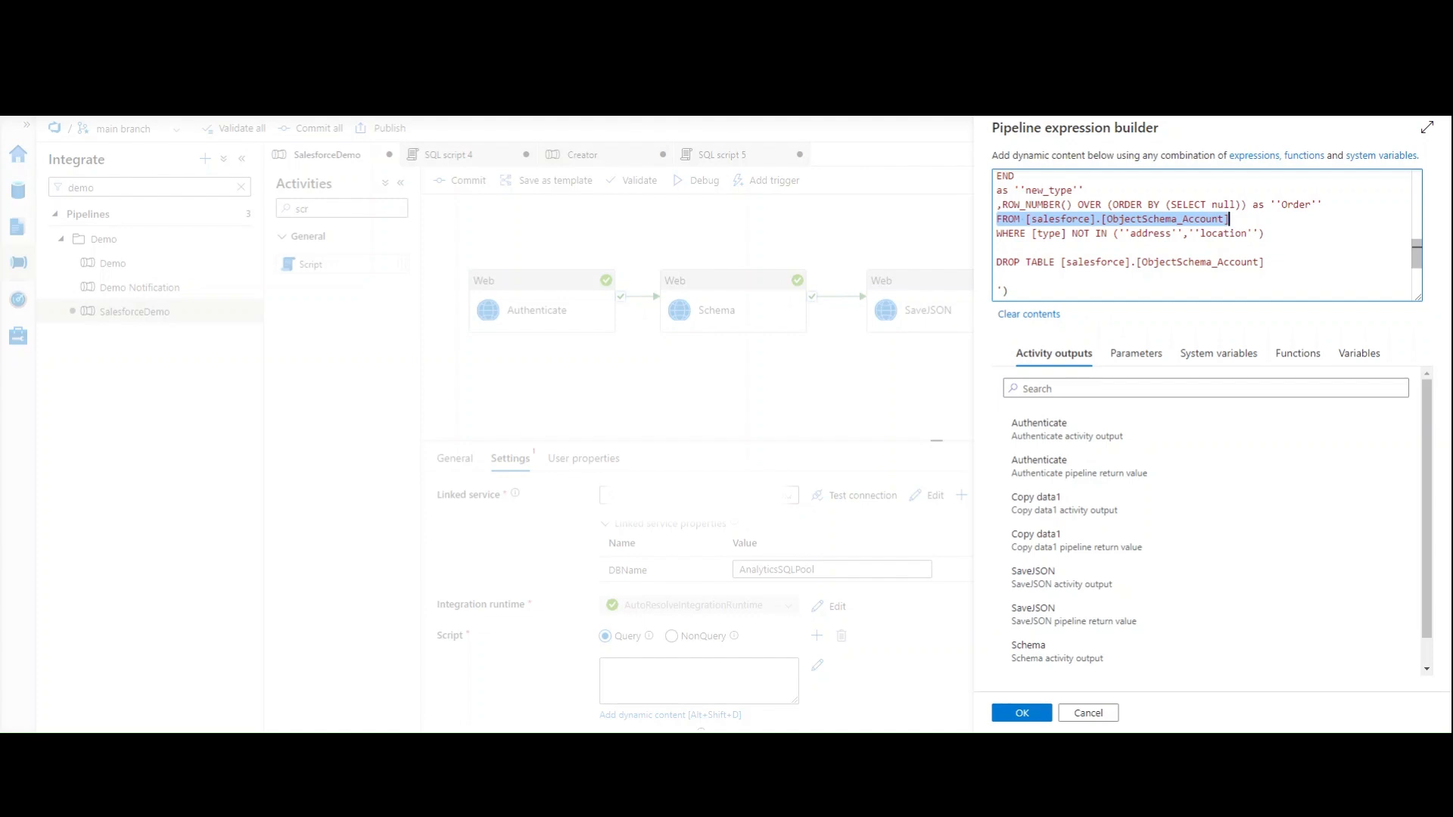
left_click_drag(997, 234, 1265, 234)
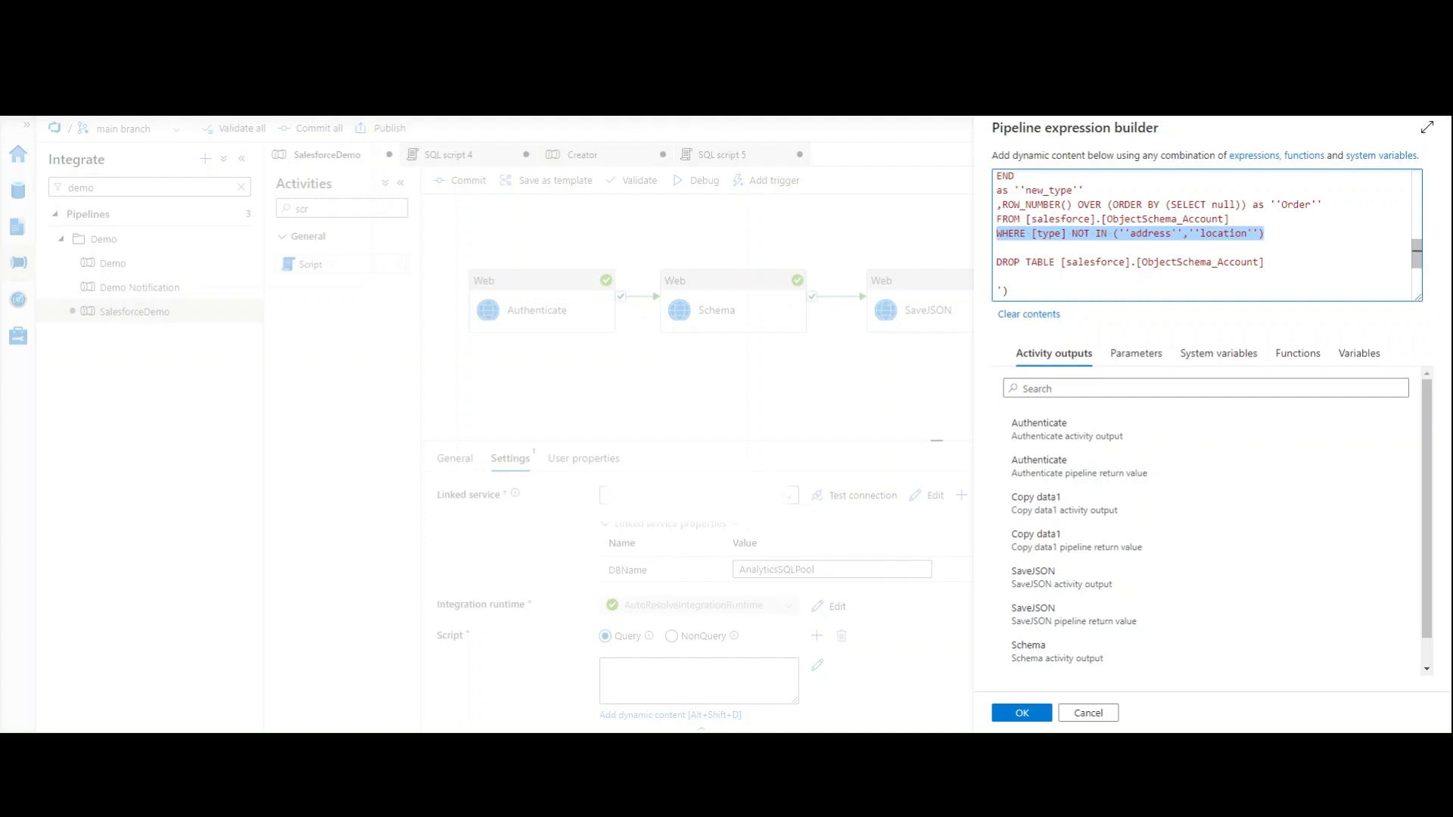
scroll(1203, 234, "down", 1)
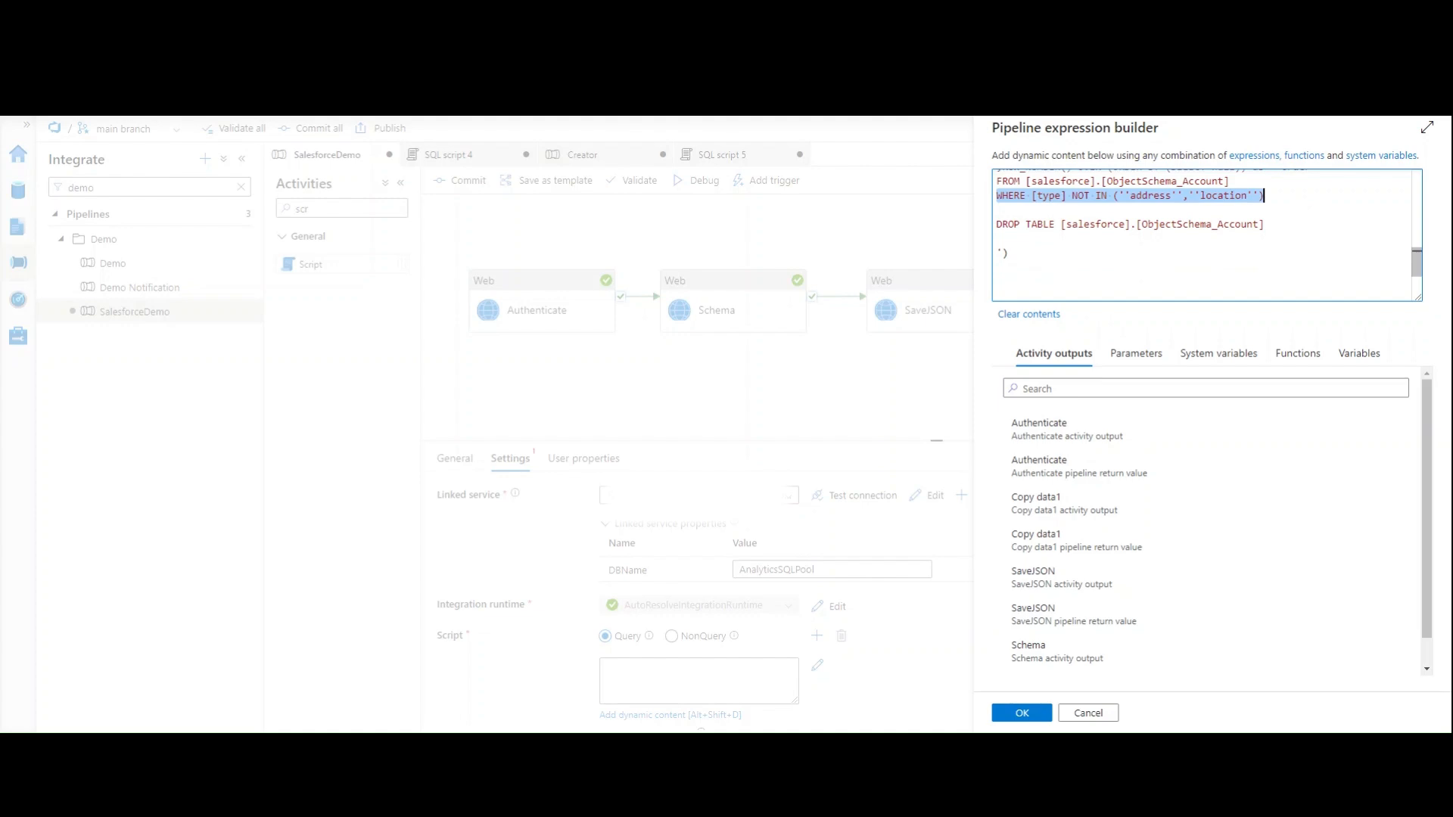
left_click_drag(997, 224, 1265, 225)
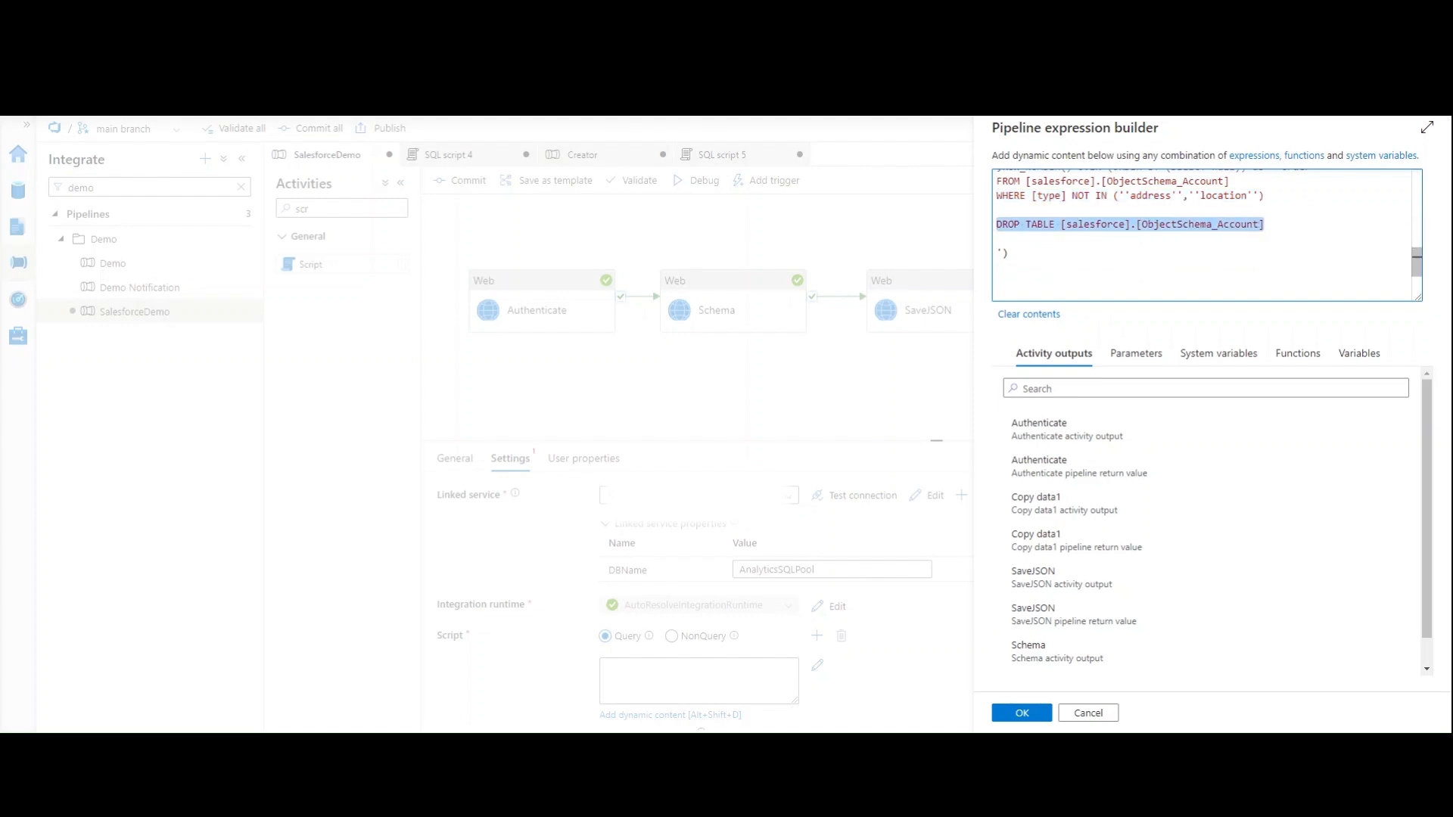
left_click(1022, 711)
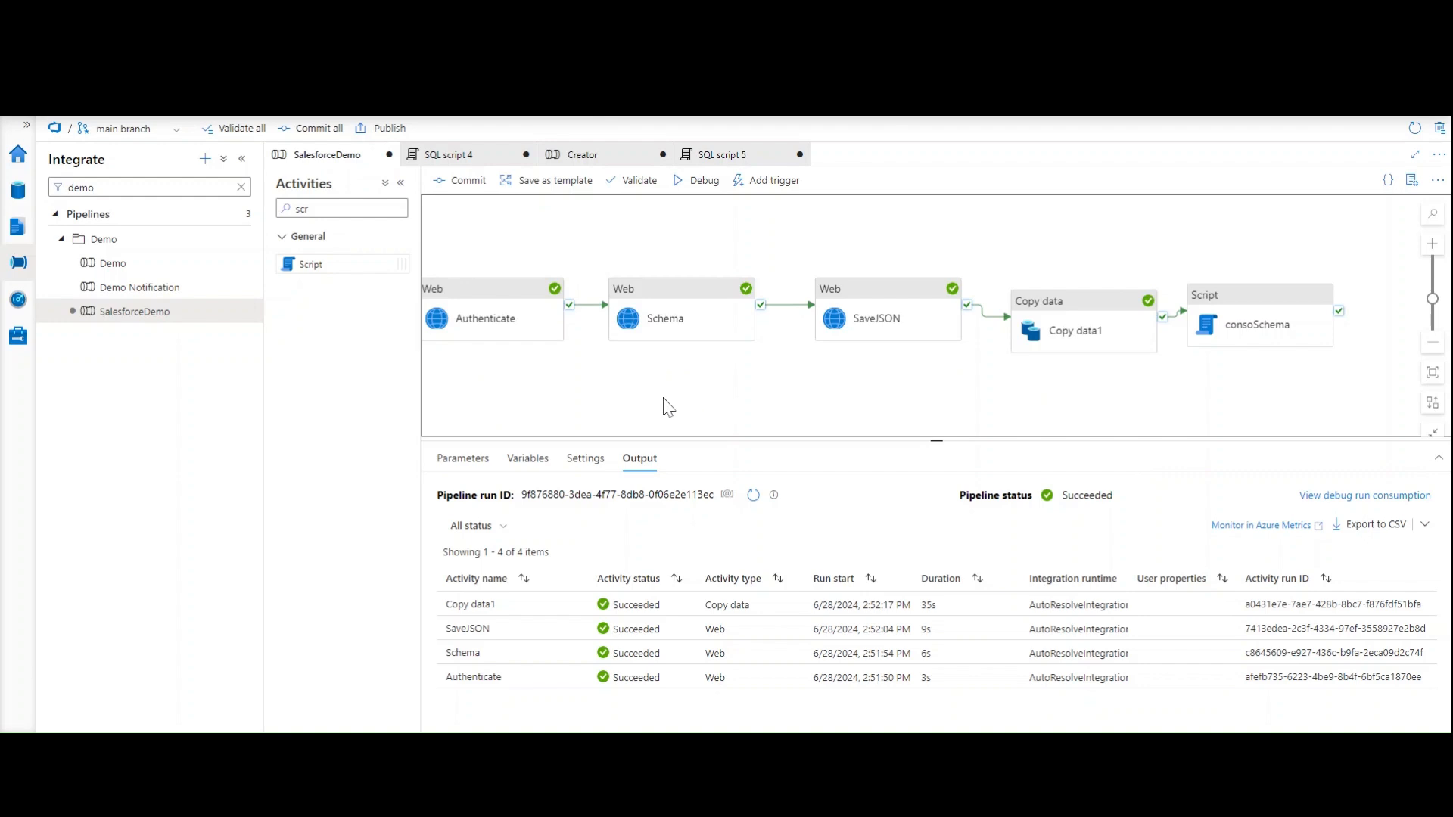
- Add a Script activity named createSchema that runs when consoSchema succeeds
left_click_drag(332, 267, 1378, 310)
left_click_drag(1337, 392, 1070, 364)
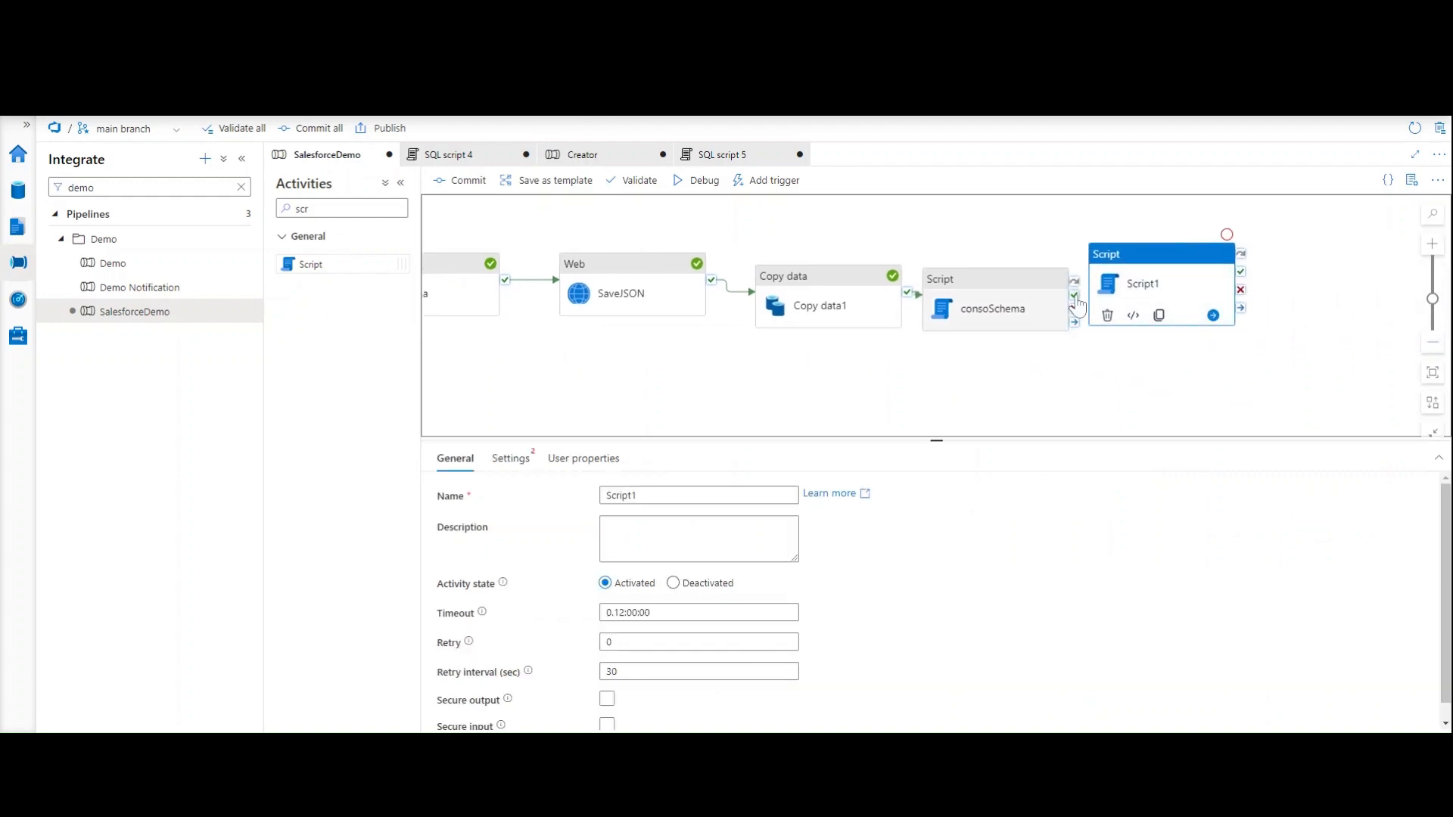
left_click(1130, 297)
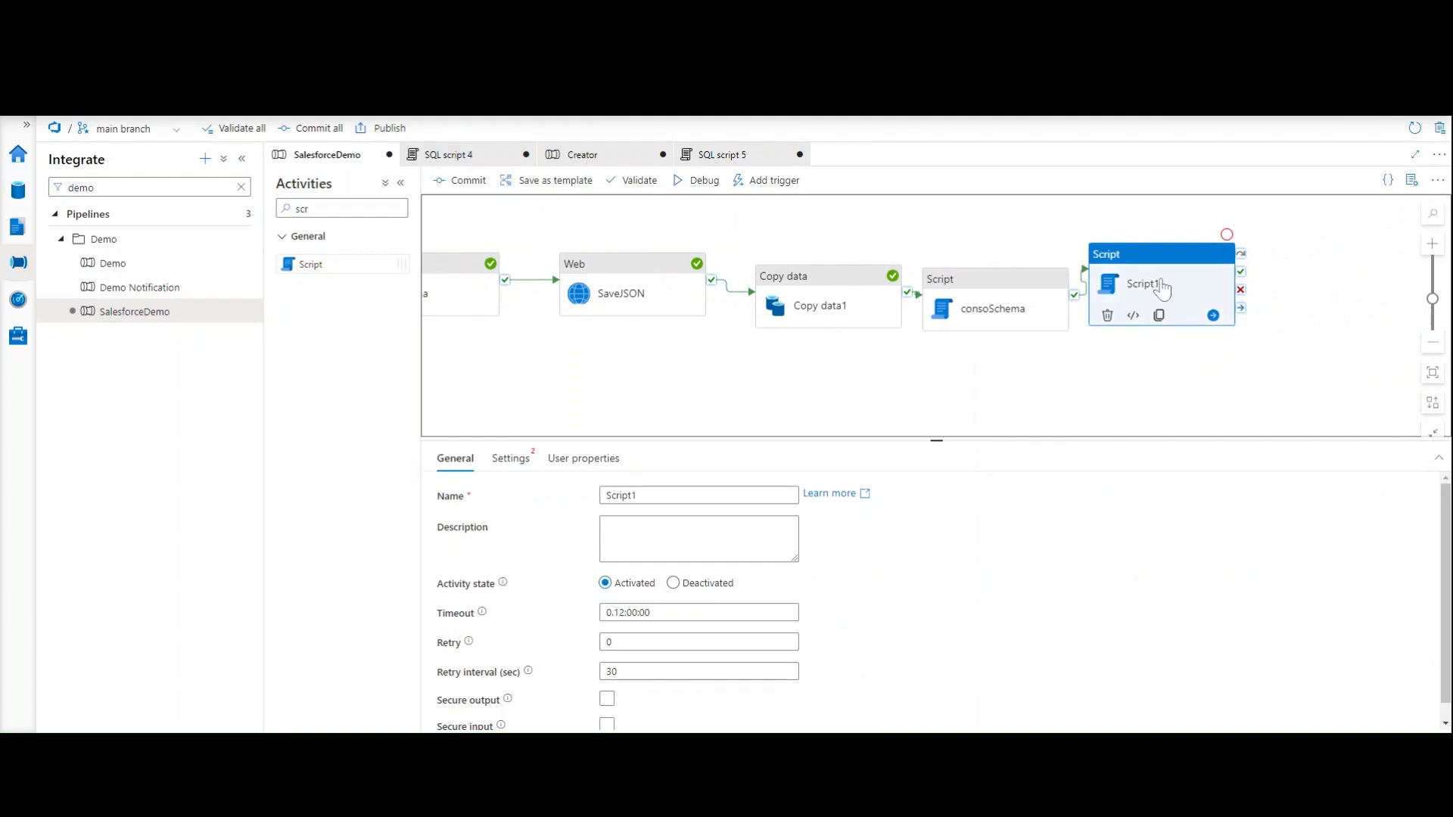
left_click(511, 458)
left_click(651, 500)
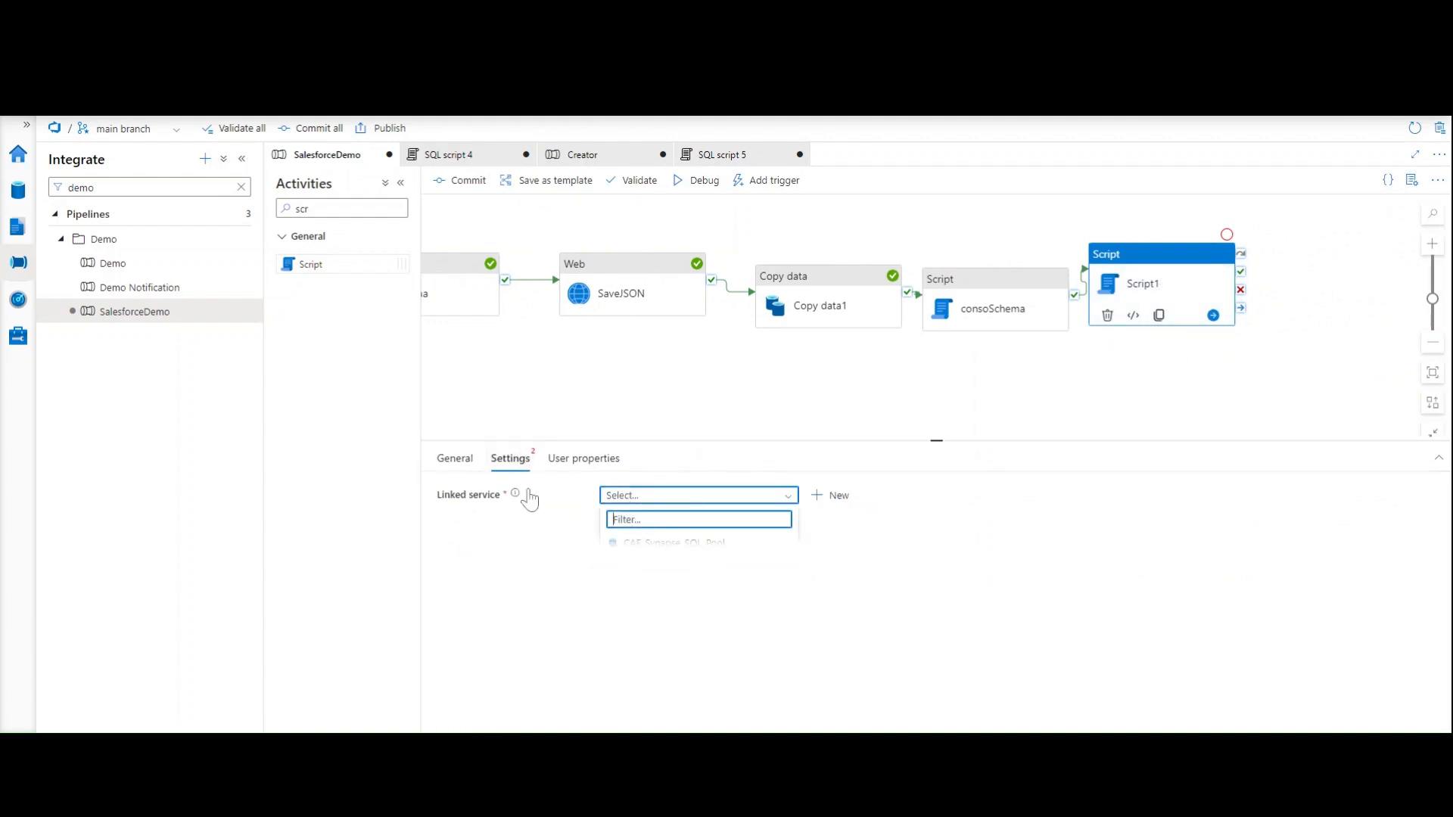
left_click(455, 459)
type("cr")
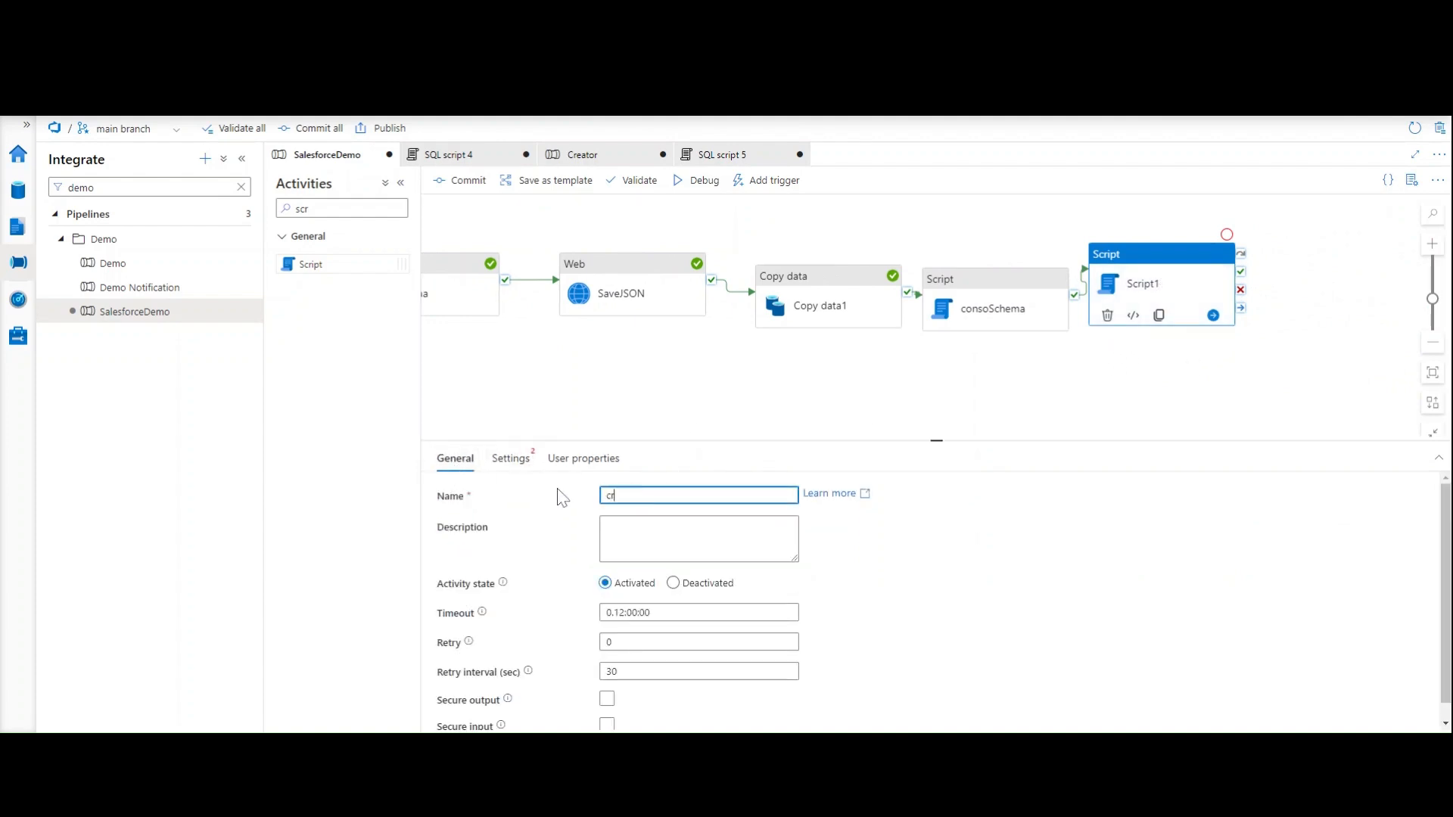
type("eateSchema")
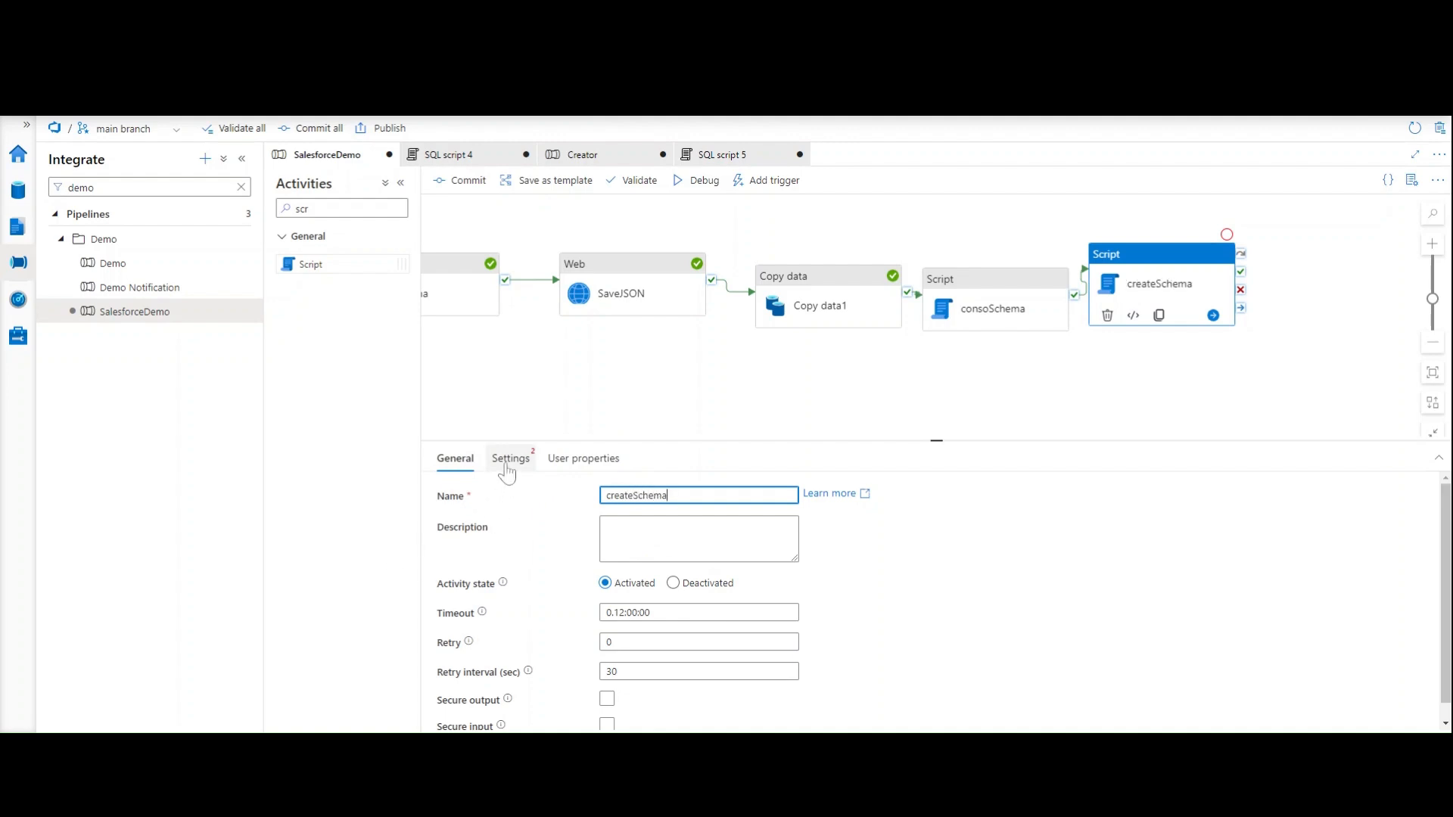
- Assign createSchema the ehc-synapse-data-prod workspace linked service and set its DBName to AnalyticsSQLPool
left_click(519, 467)
left_click(699, 495)
left_click(666, 544)
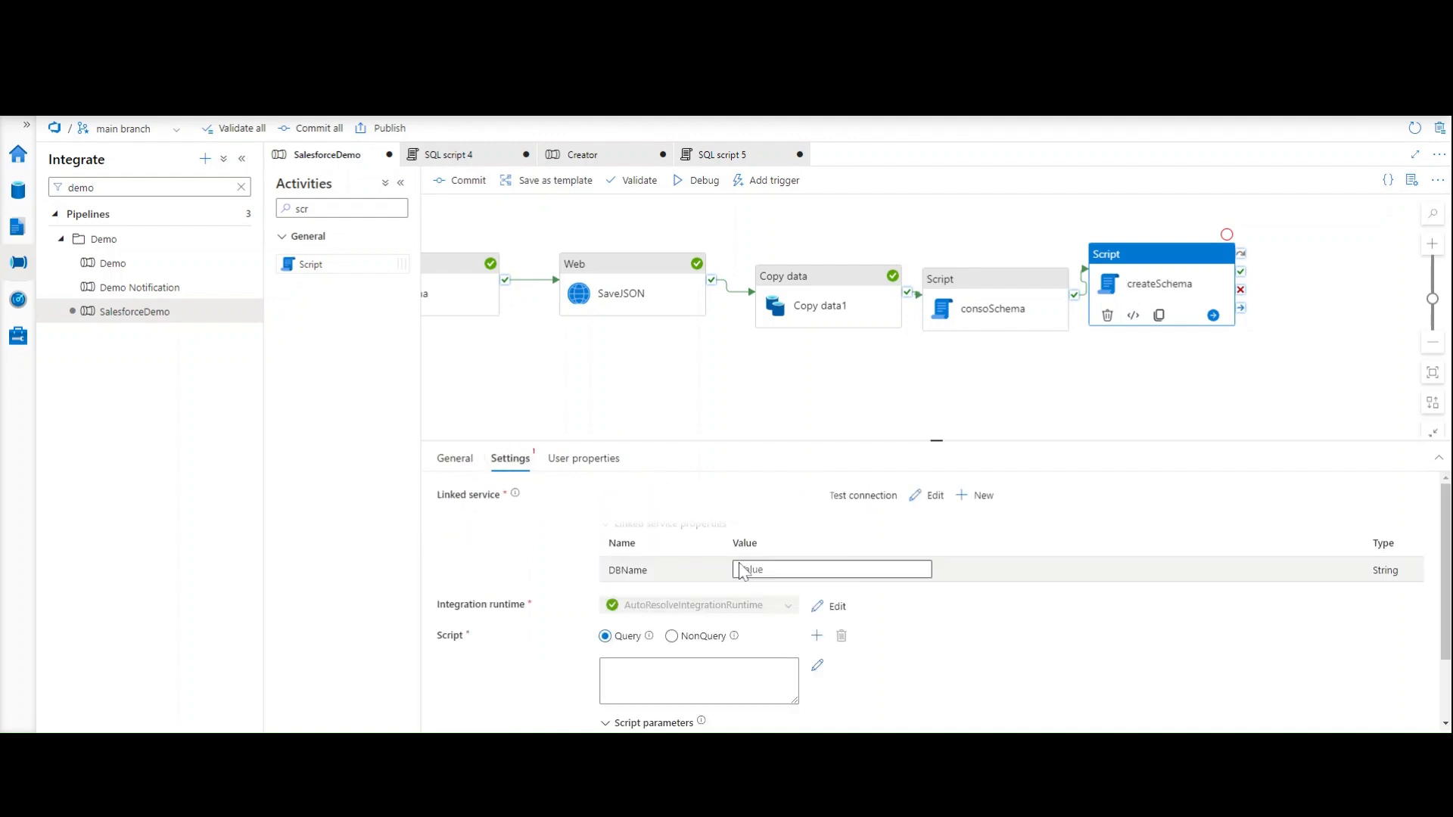
type("Analytics")
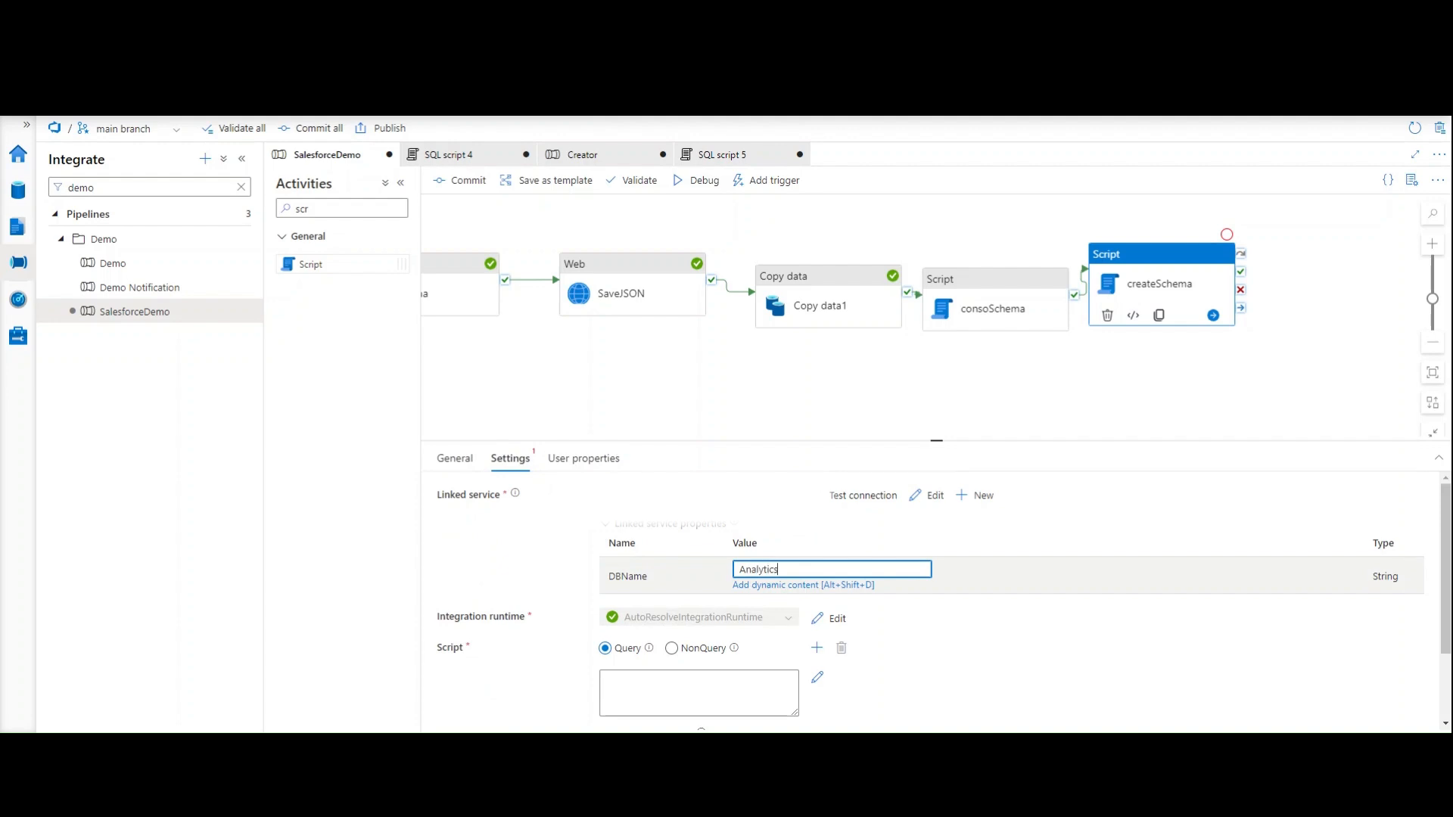
type("SQLpo")
type("Pool")
left_click(687, 692)
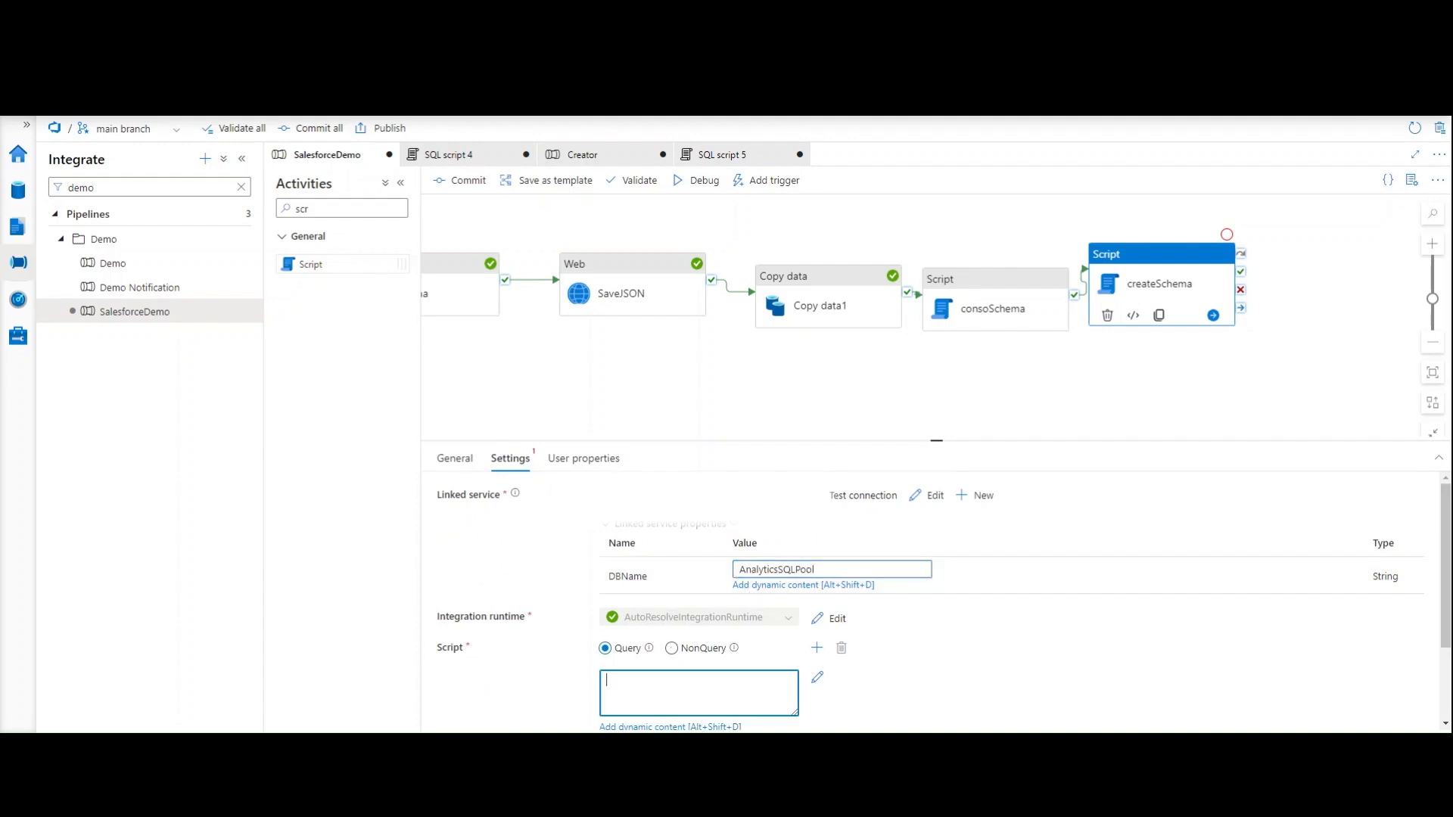
left_click(687, 716)
type("@concat('  SELECT STRING_AGG(CONVERT(NVARCHAR(max),CONCAT([name],'' '',     [new_type])),'', '') WITHIN GROUP (ORDER BY [Order]) as     ''string'' FROM [salesforce].[ObjectSchema] oschema WHERE     oschema.[object] = ''Account''  ')")
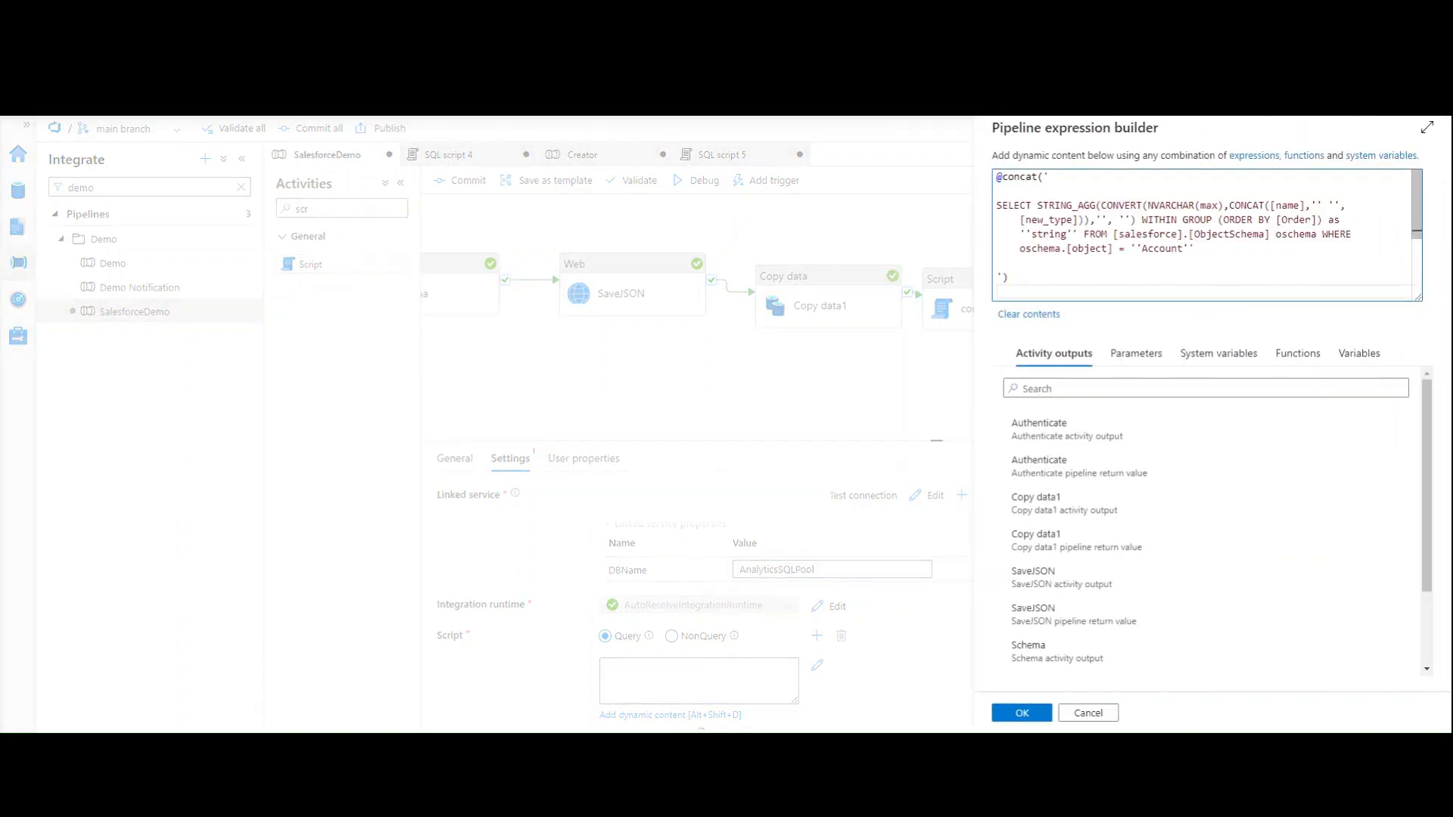
left_click_drag(1195, 234, 1254, 235)
left_click(1160, 249)
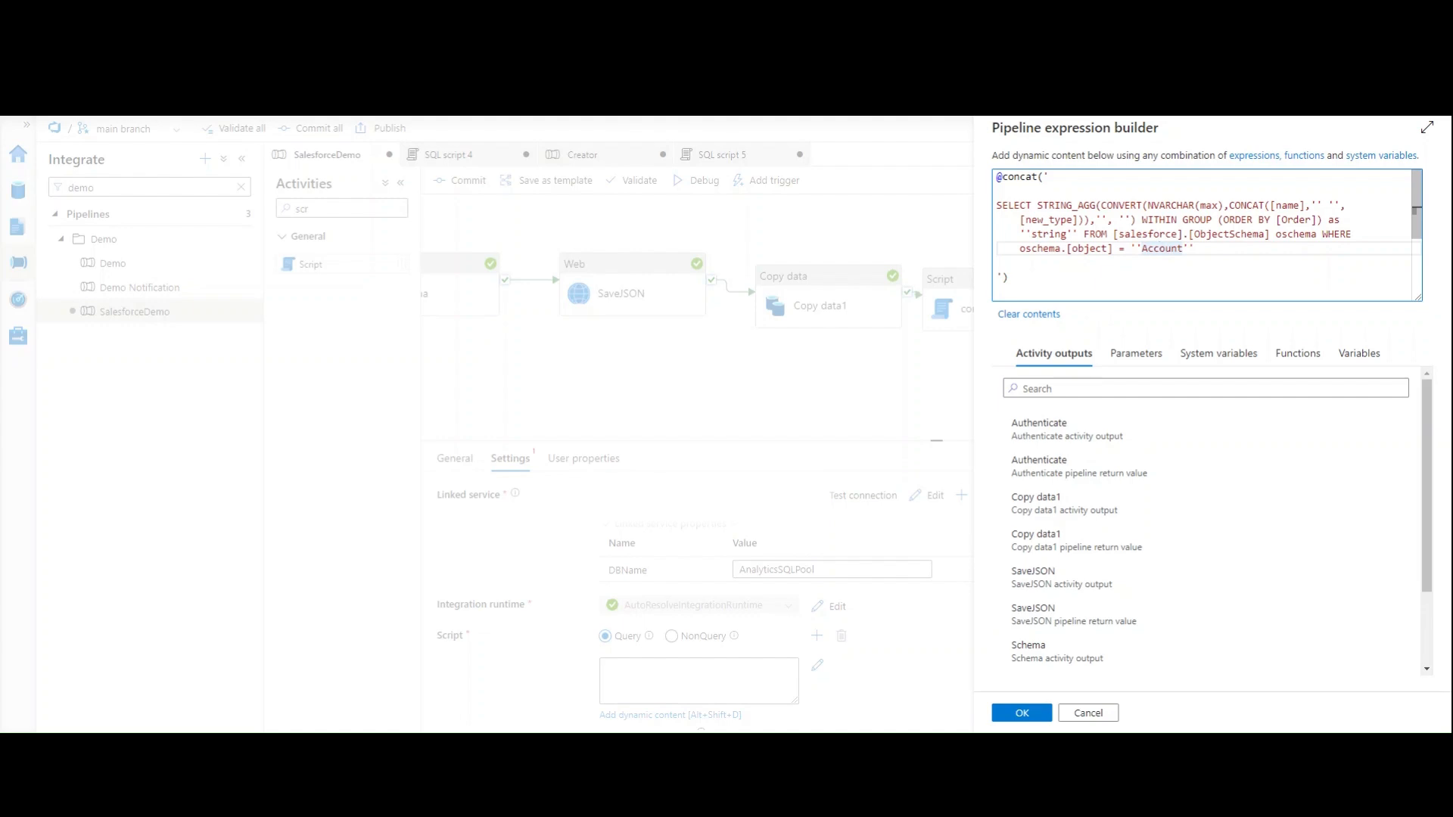
double_click(1297, 219)
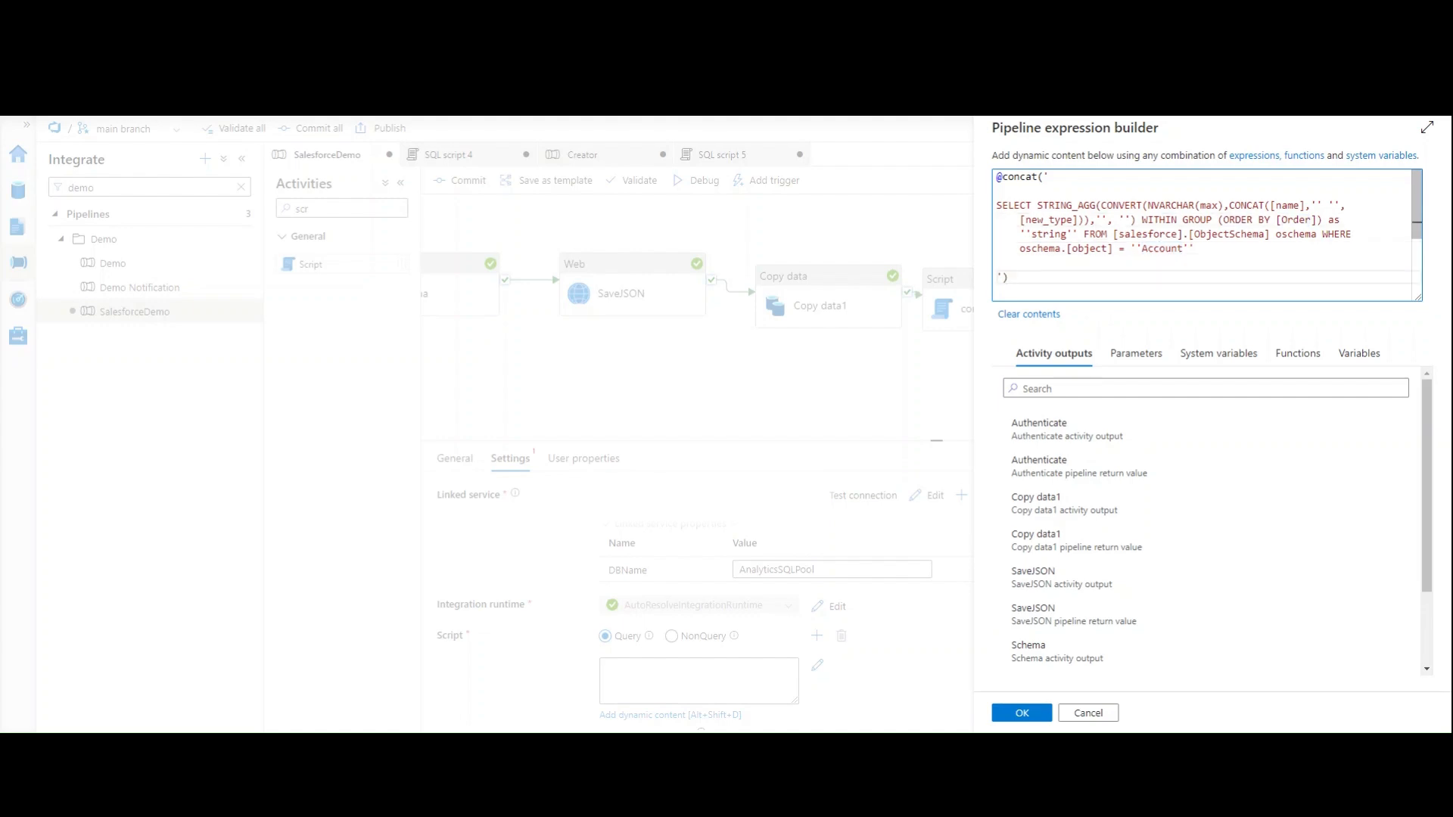
left_click(1019, 712)
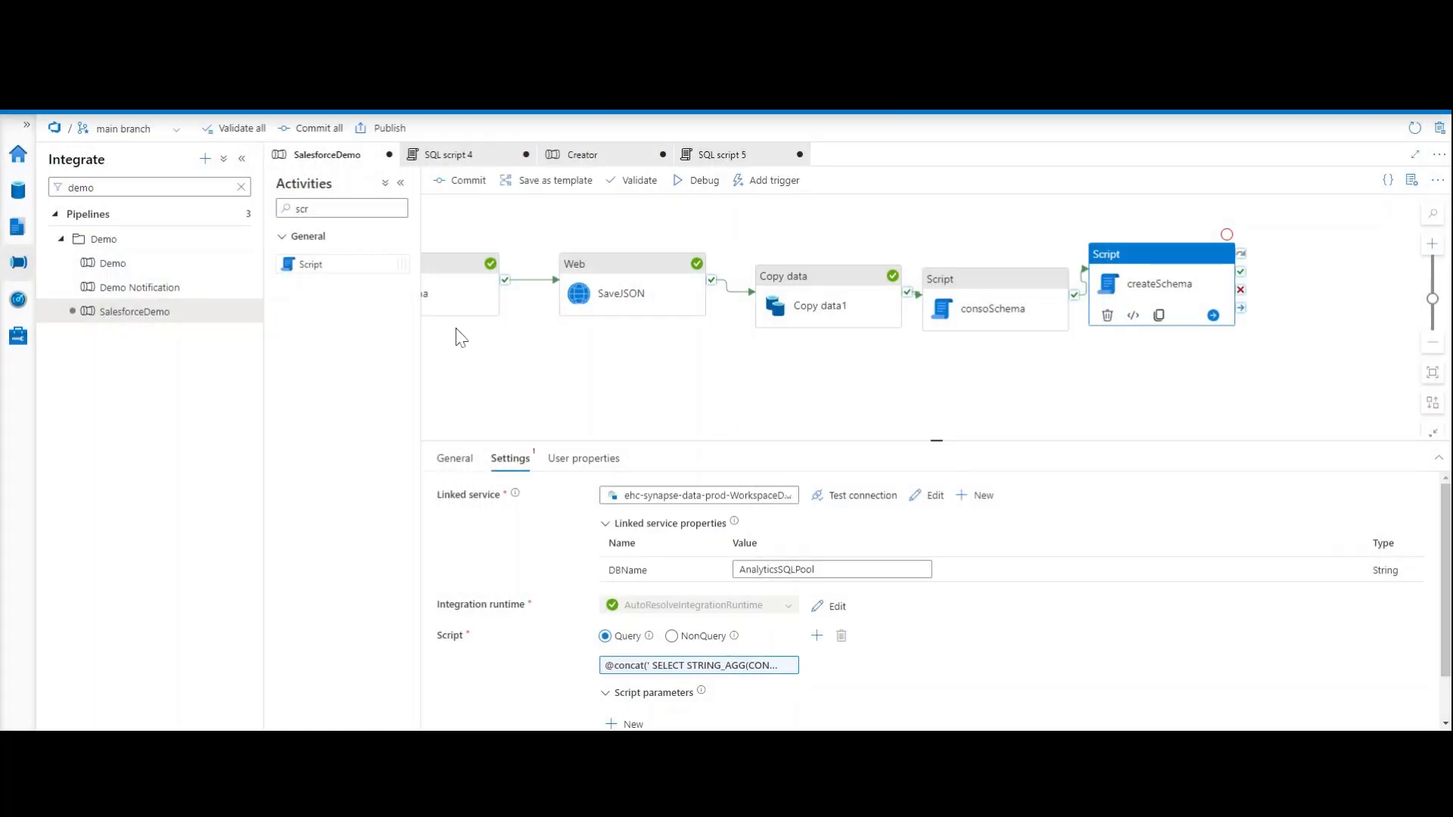
- Add a Copy data activity to the pipeline beyond createSchema
type("copy")
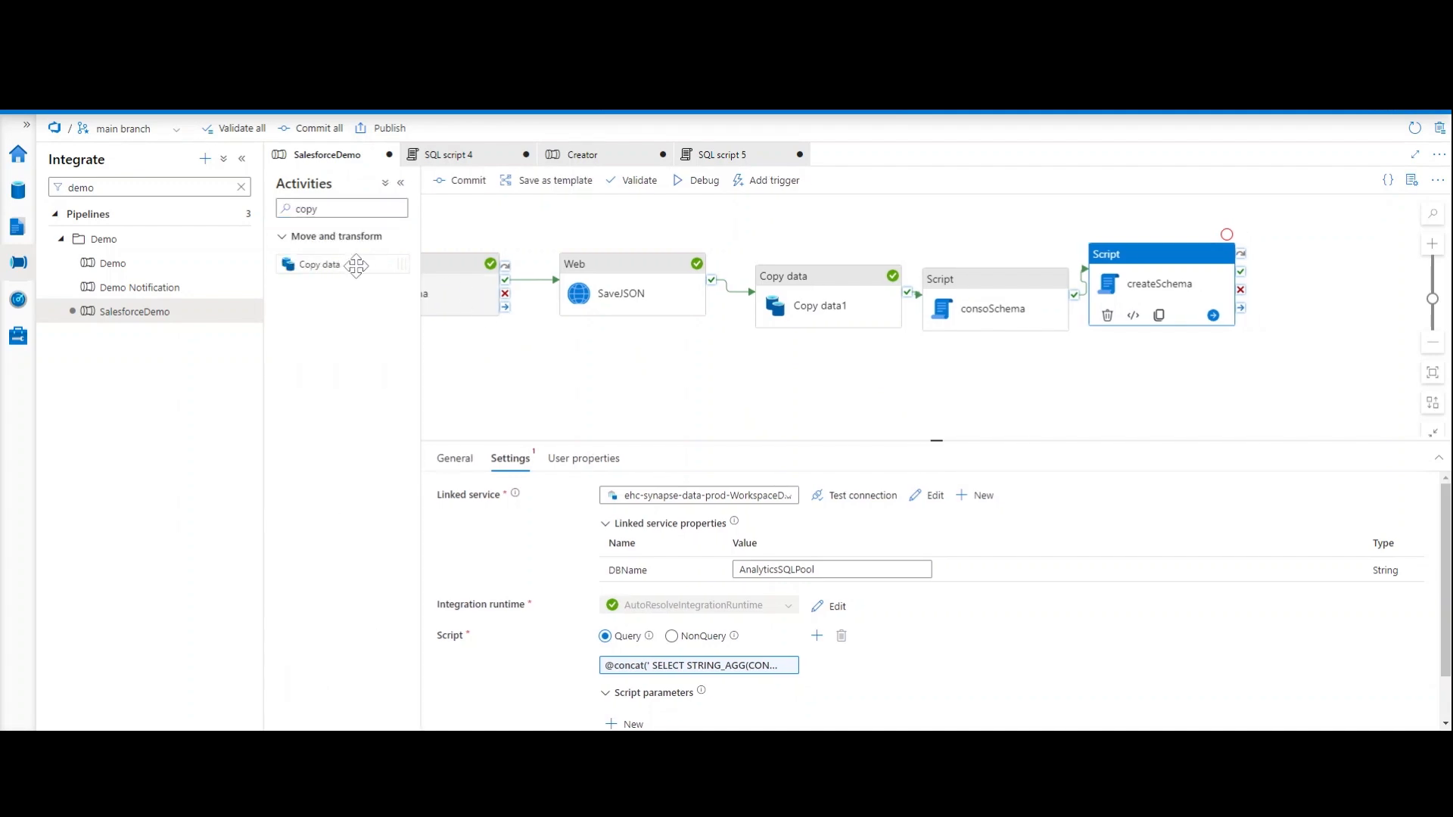
left_click_drag(356, 265, 1355, 296)
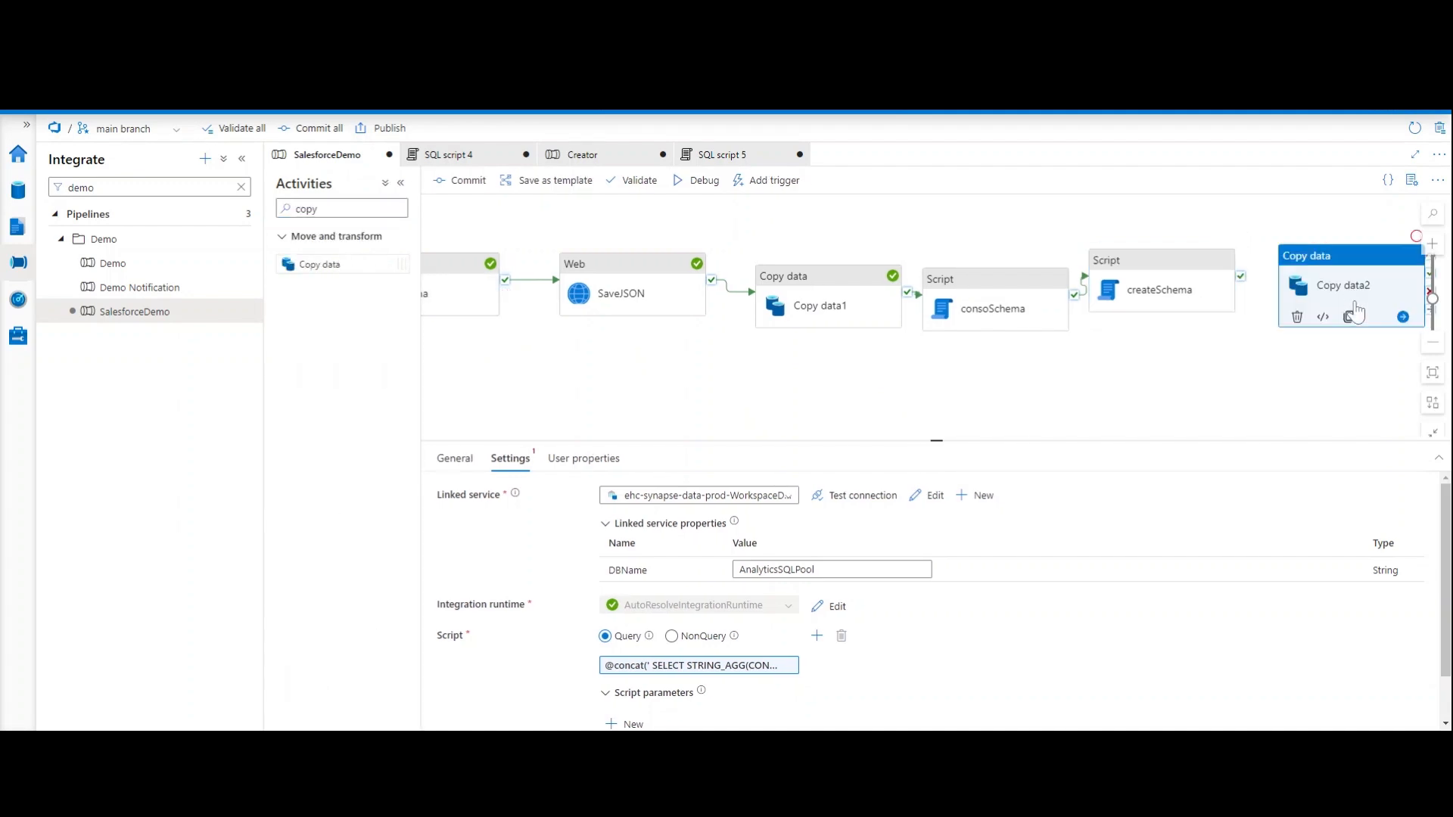
- Generate a DROP script for the demo.Account table in AnalyticsSQLPool and run it
left_click(15, 195)
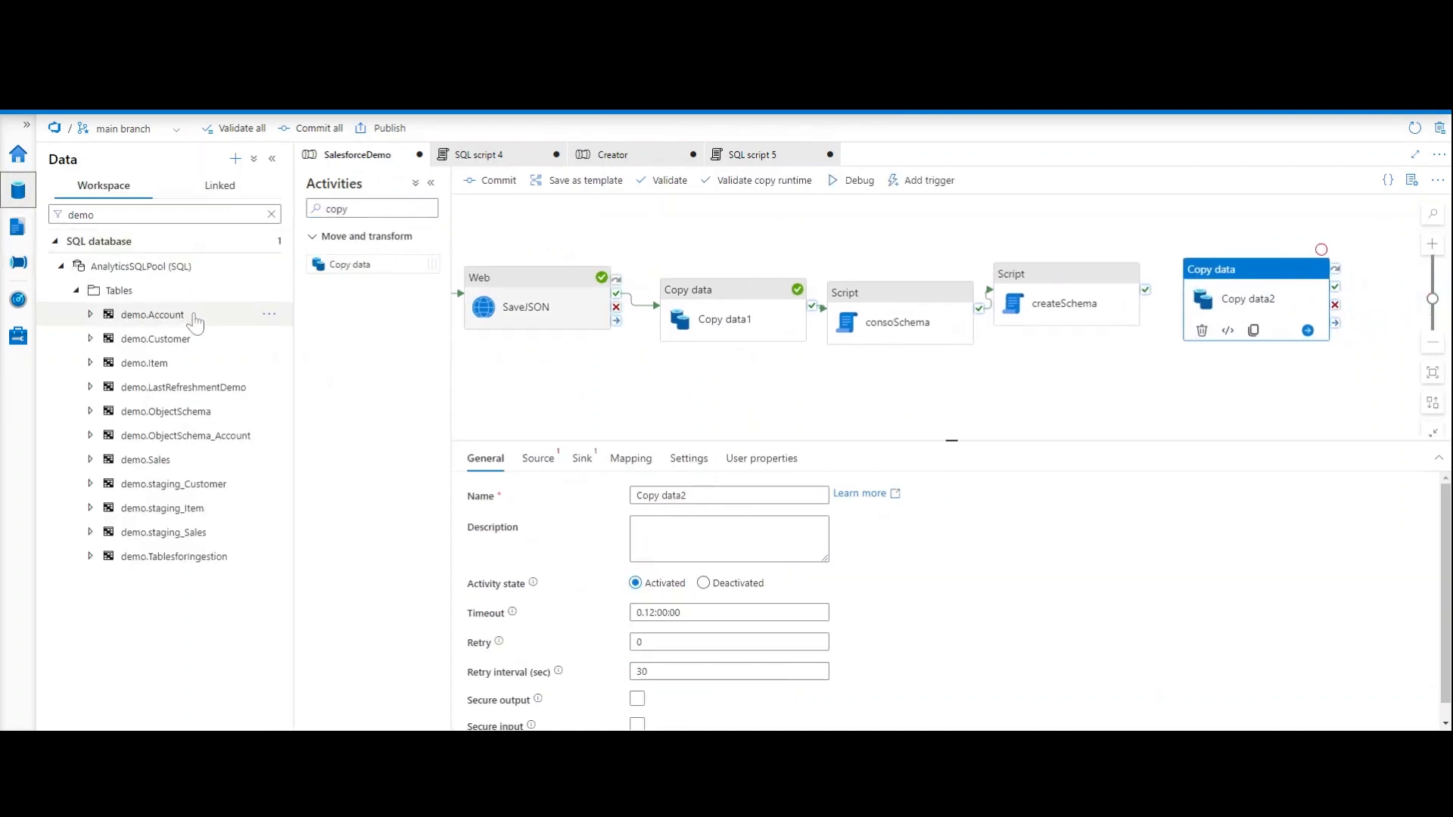
left_click(267, 316)
mouse_move(321, 348)
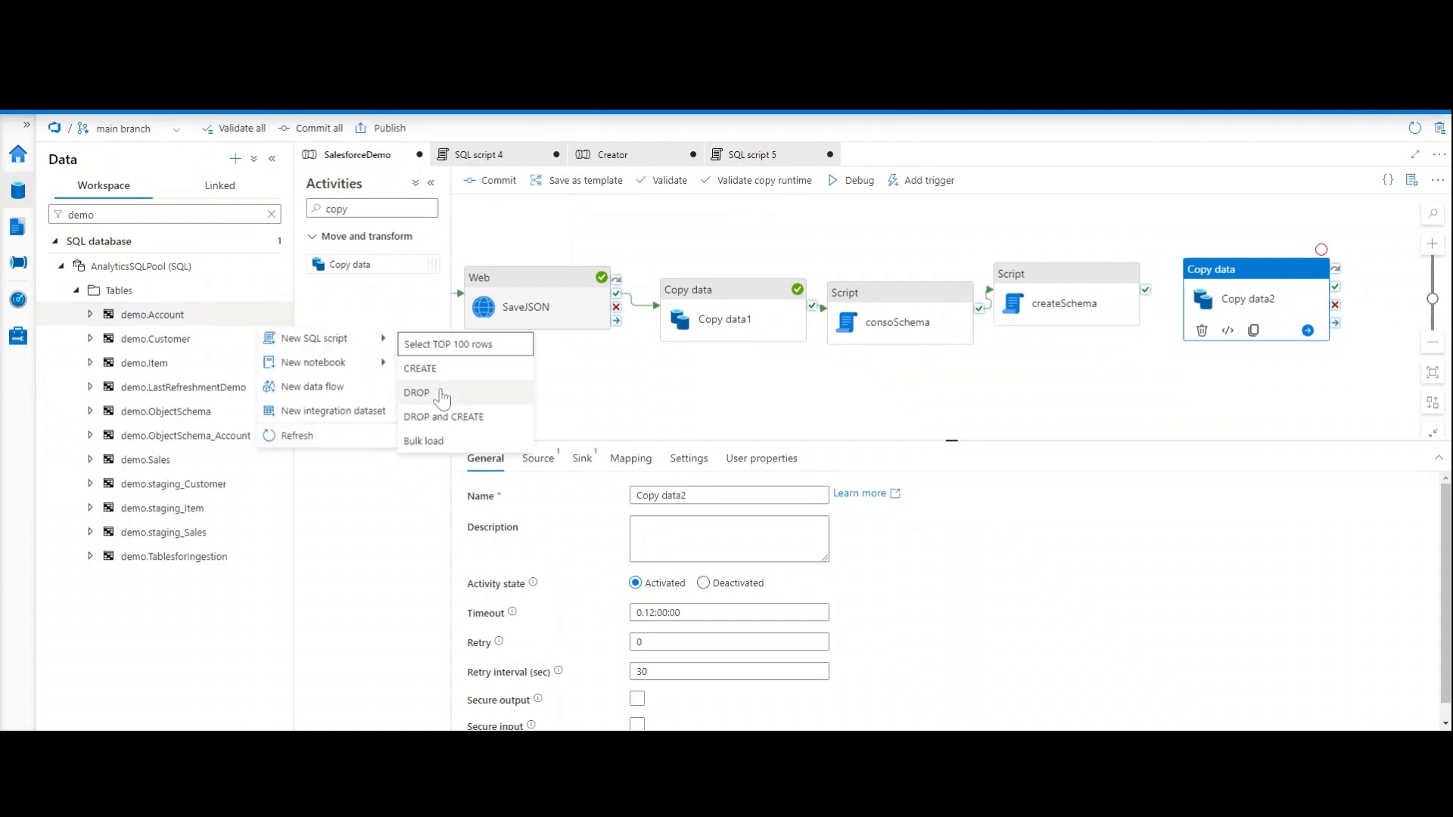
left_click(416, 392)
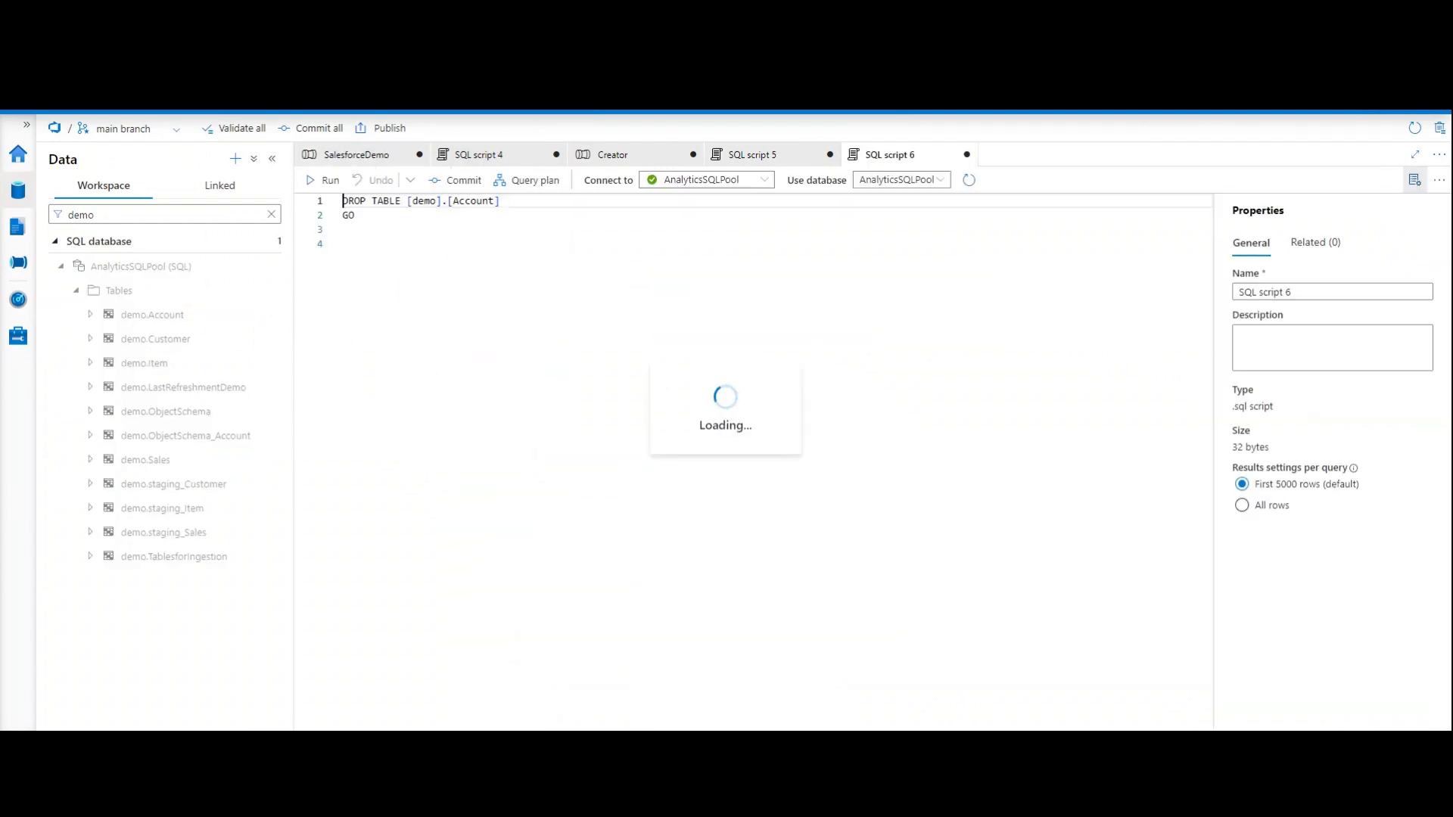
left_click(316, 179)
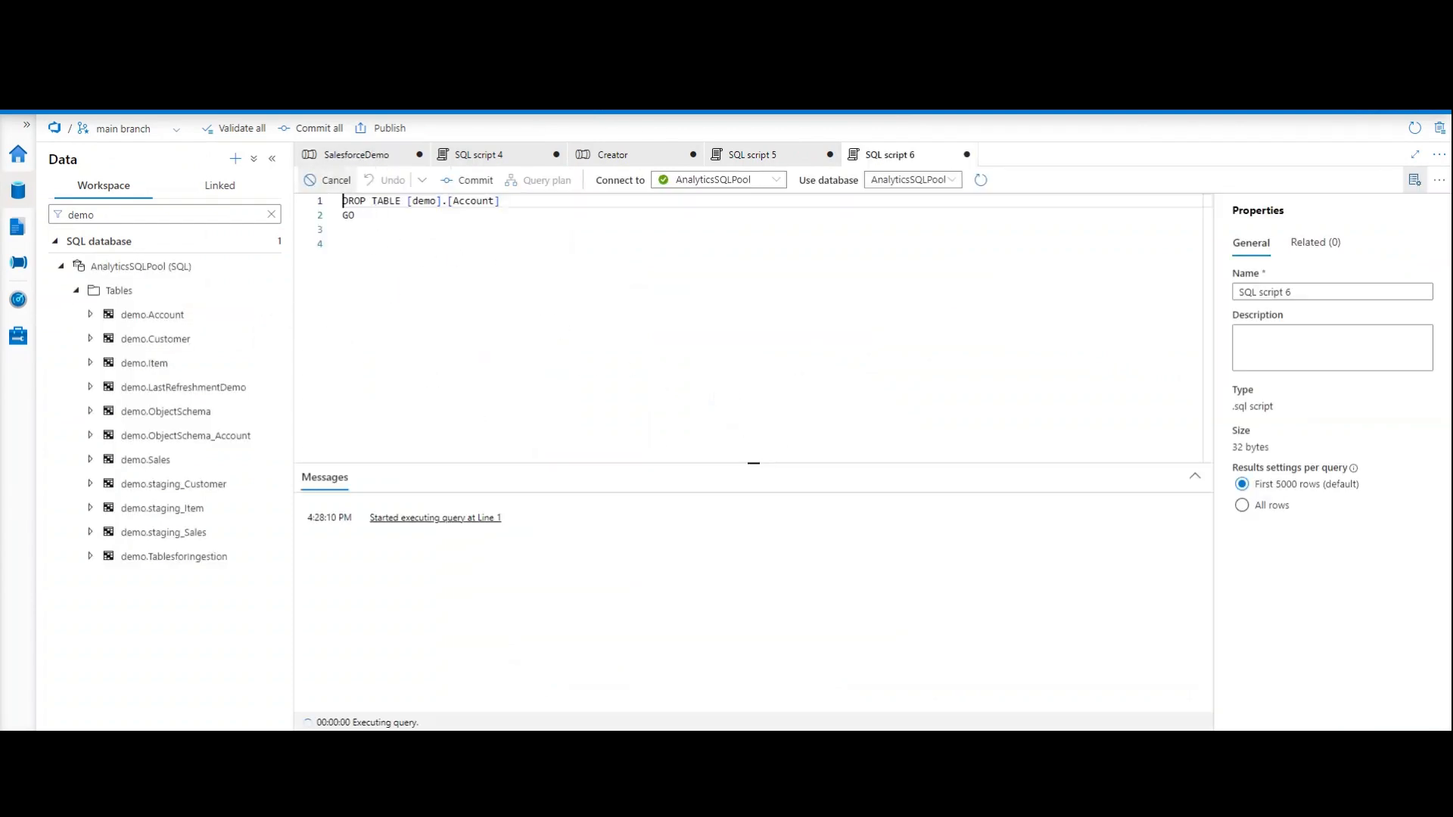
- Back in the SalesforceDemo pipeline, connect createSchema's success output to the new copy activity and rename that activity Copy Salesforce Account
left_click(622, 157)
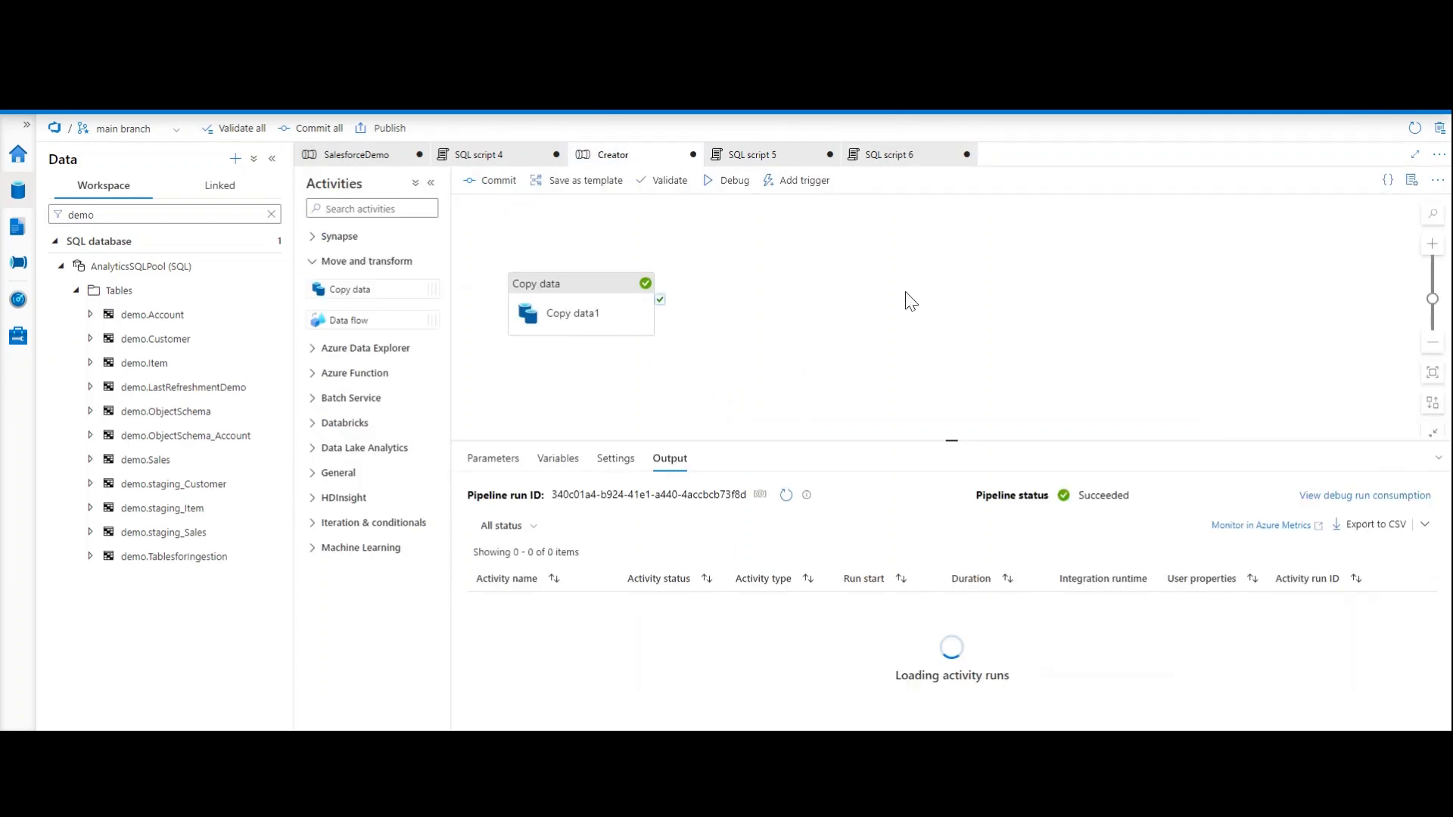
left_click(395, 155)
left_click_drag(1146, 290, 1226, 302)
double_click(672, 496)
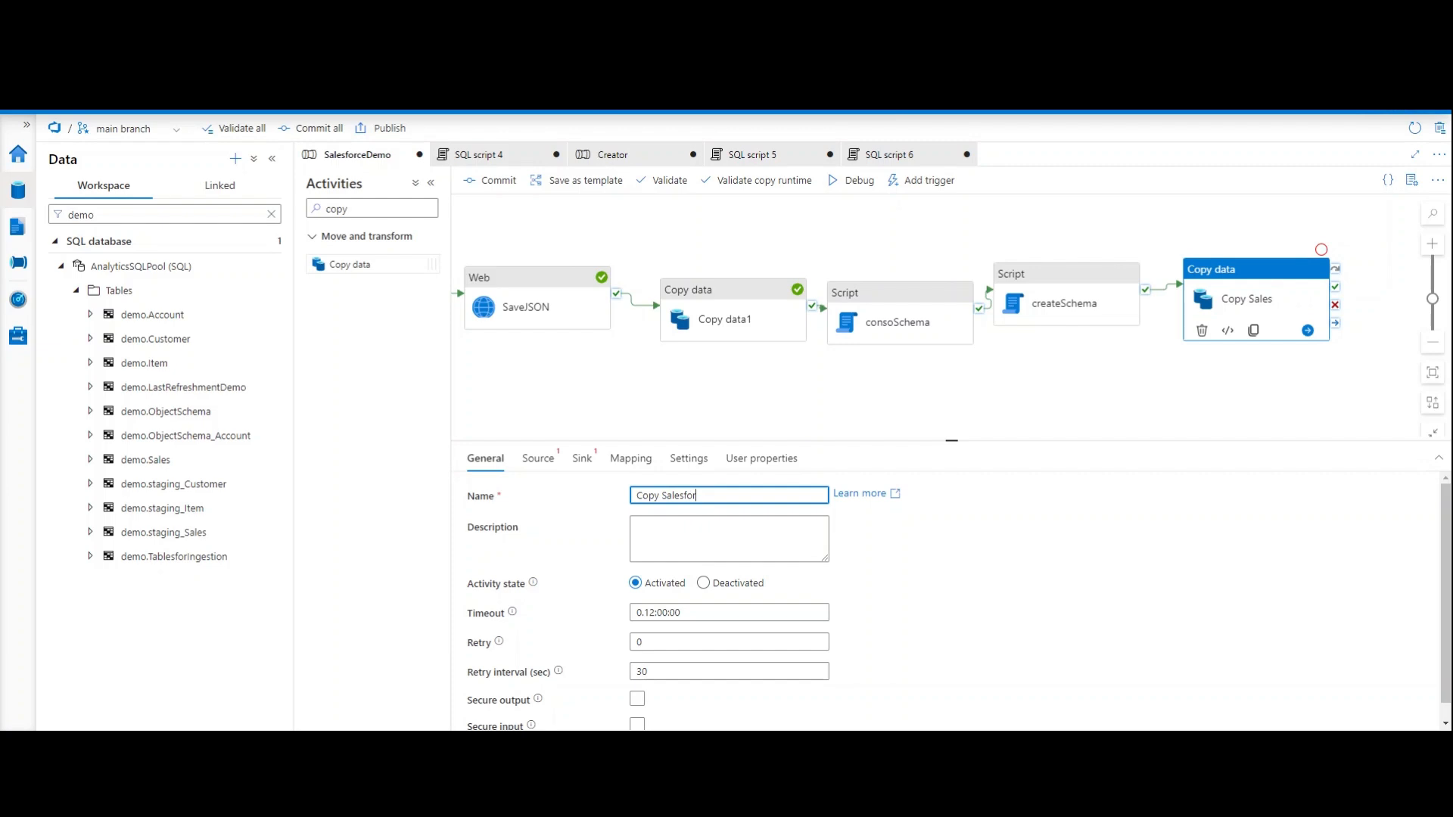
type("Salesforce Account")
- Set the copy activity's source dataset to SalesforceHC with ObjectName Account
left_click(538, 458)
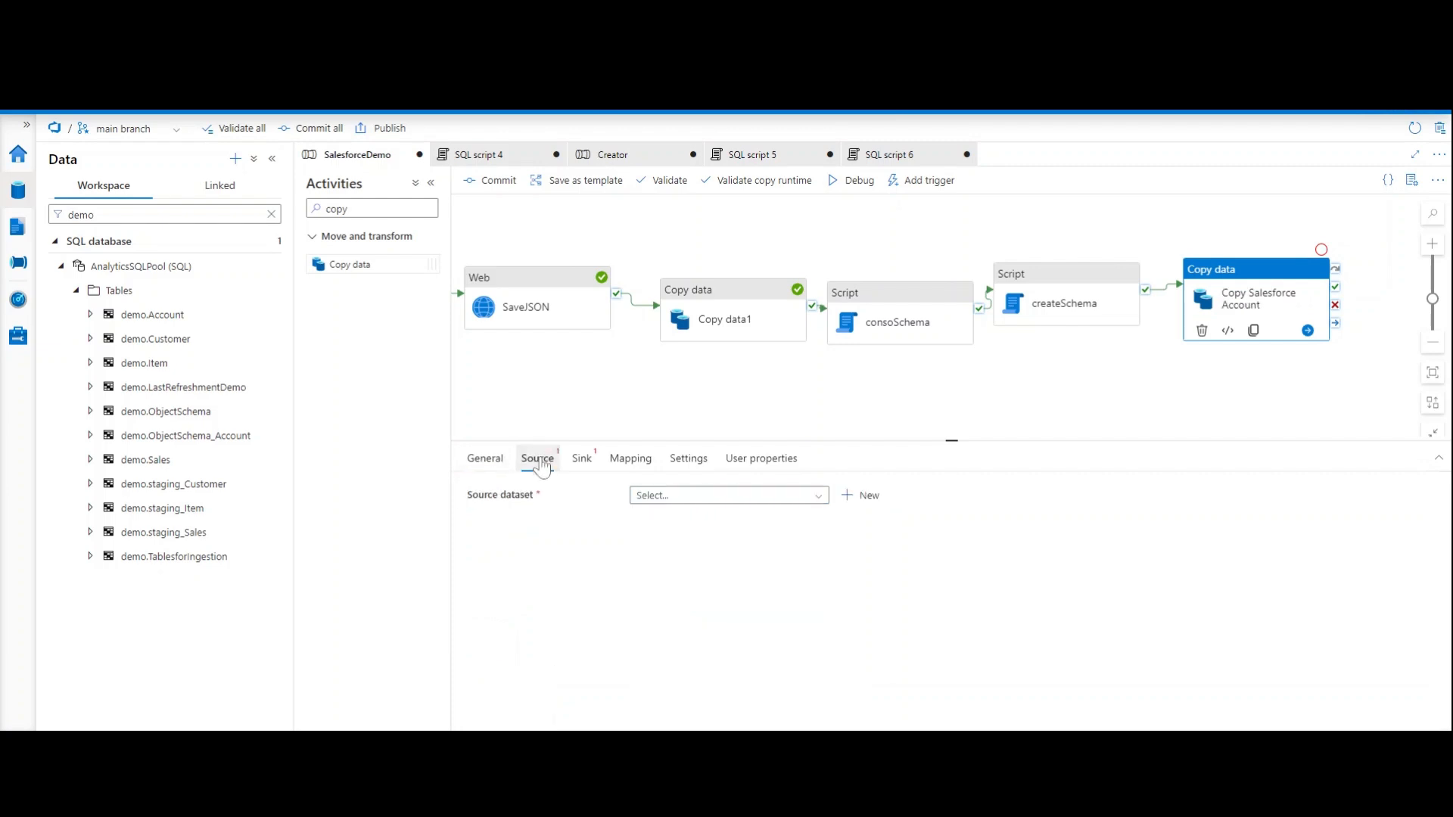
left_click(666, 495)
scroll(711, 644, "down", 10)
left_click(685, 591)
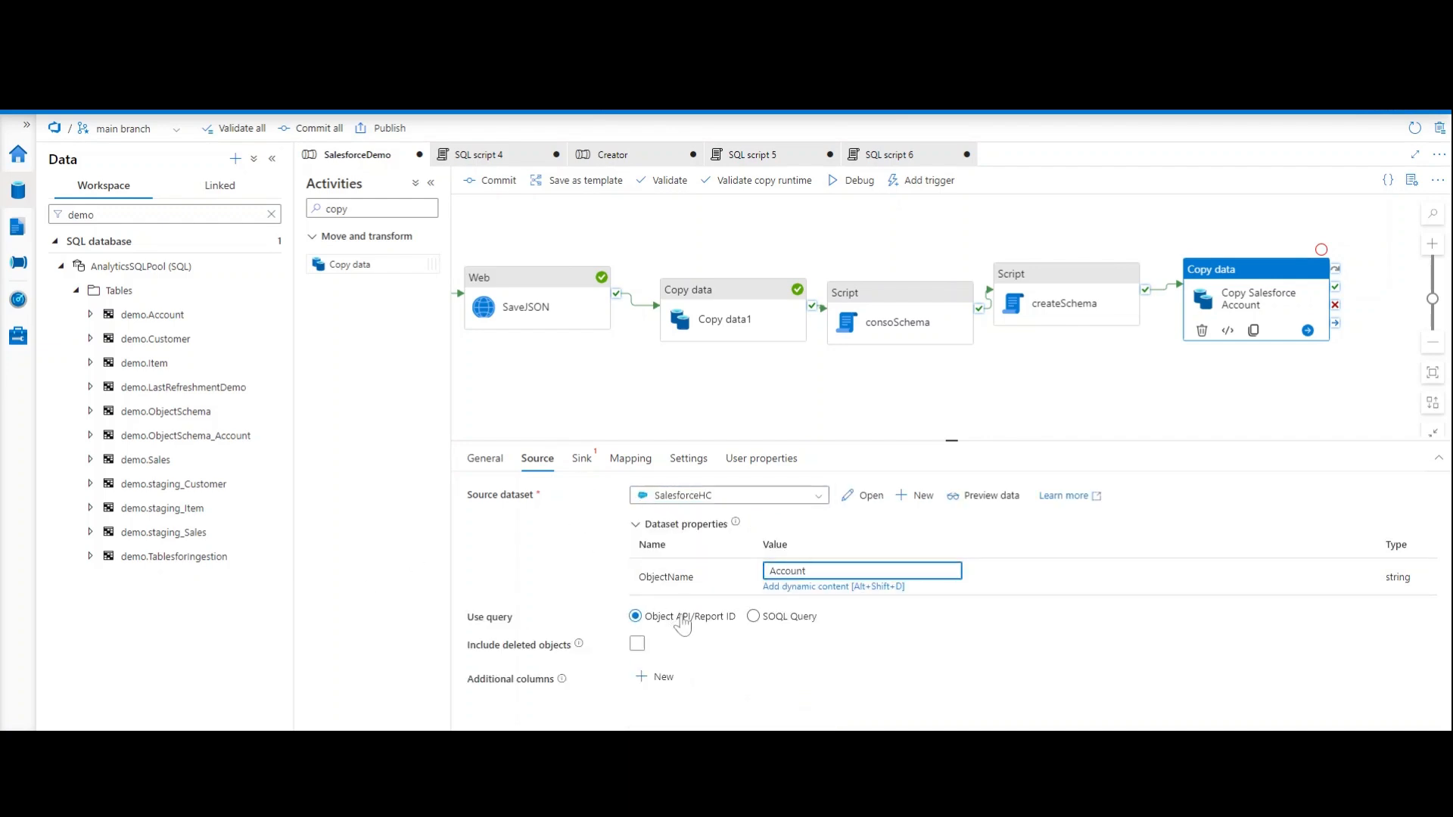
- Set the sink dataset to AnalyticsSQLPool with schema demo and table Account, and choose Bulk insert as the copy method
left_click(584, 461)
left_click(729, 495)
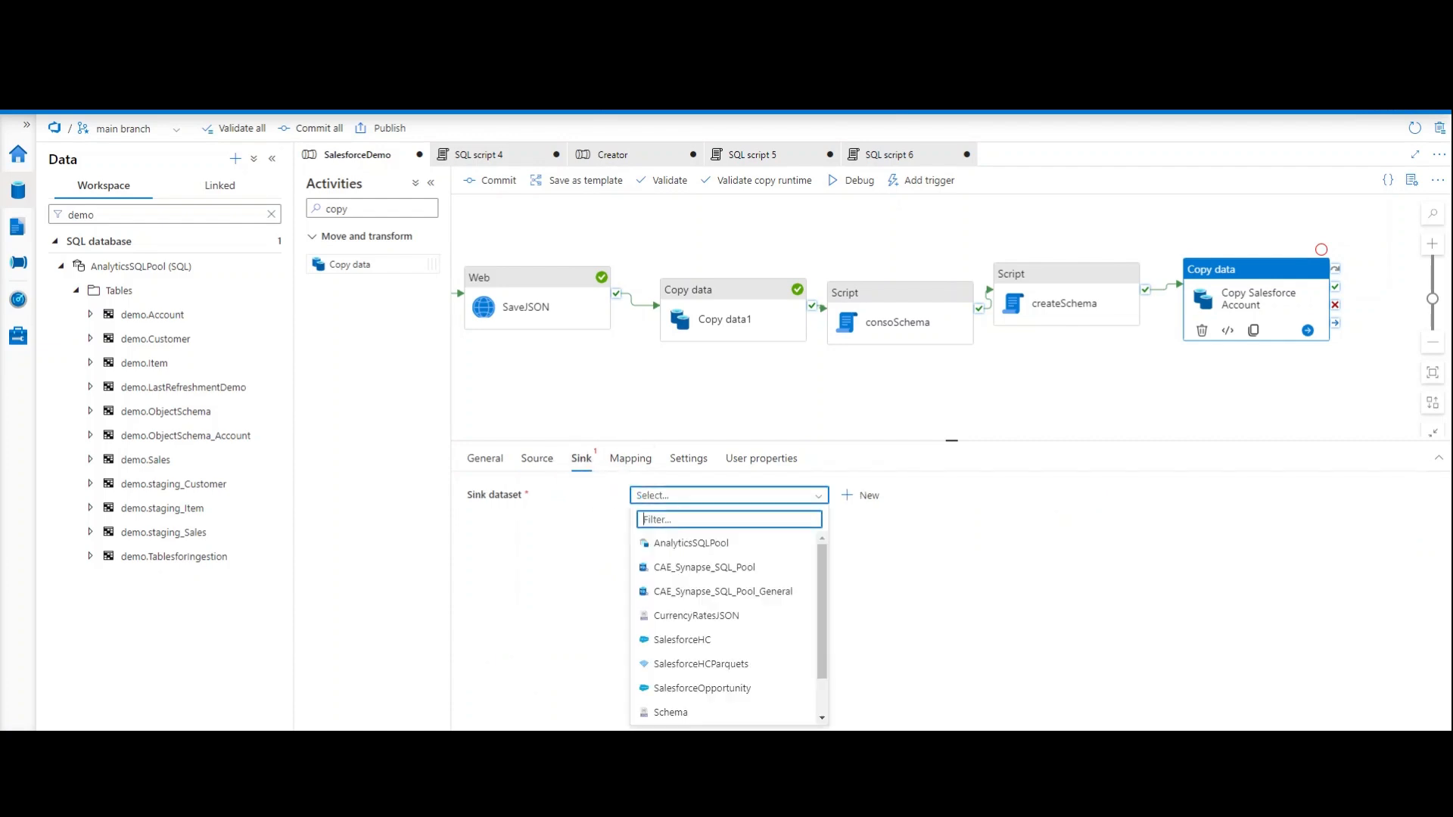
left_click(696, 539)
type("demo")
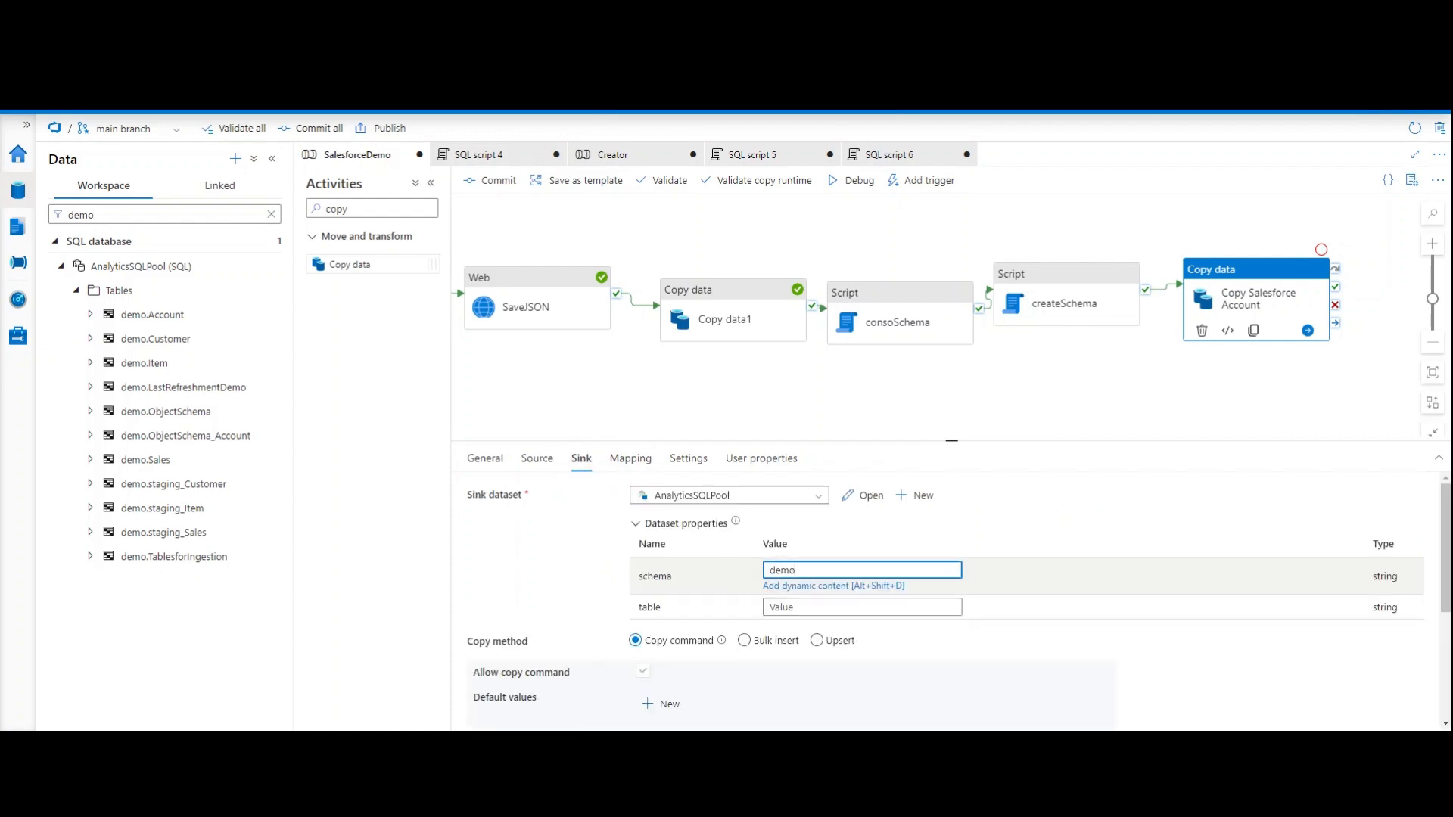
key("Tab")
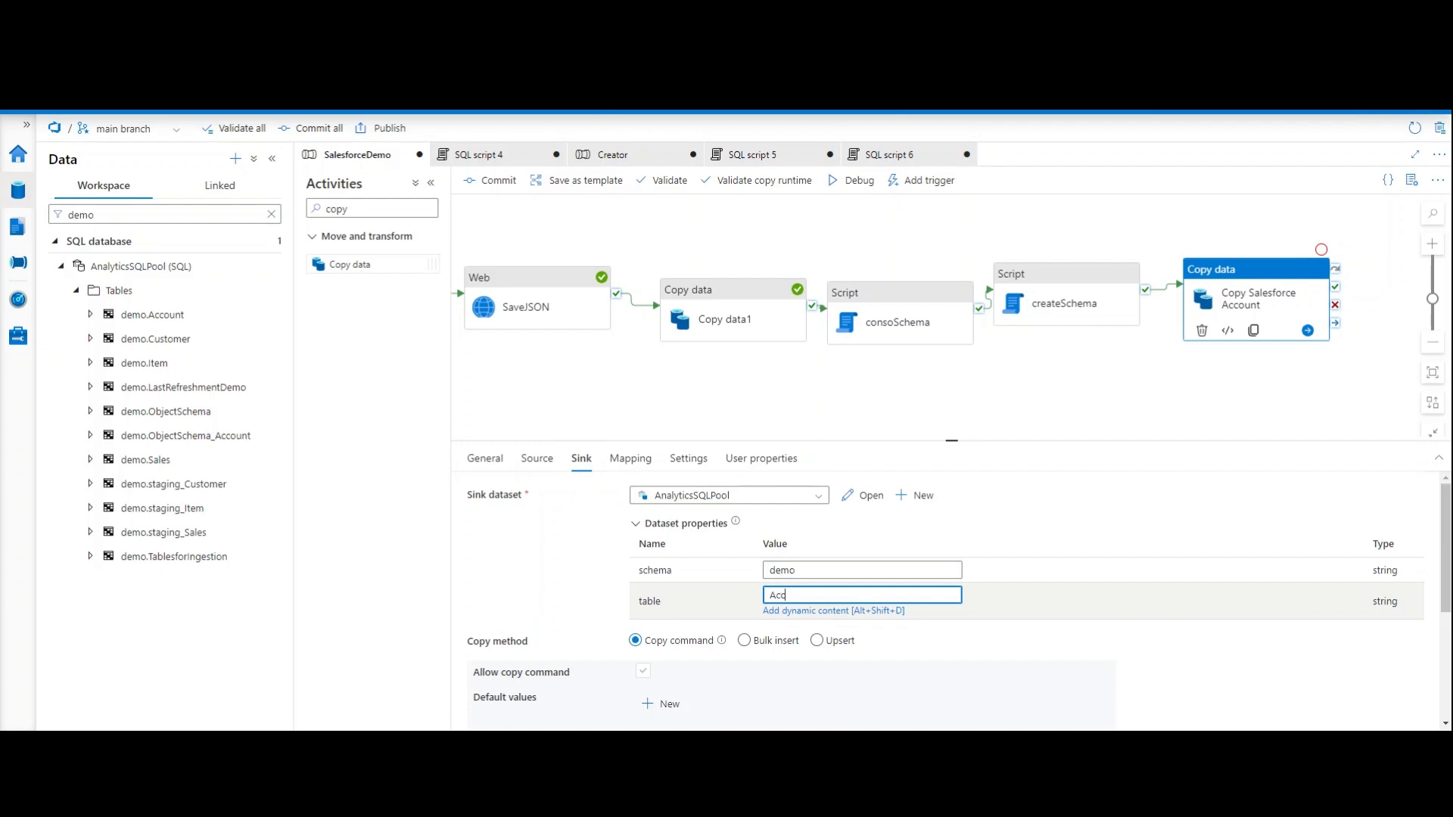
left_click(743, 640)
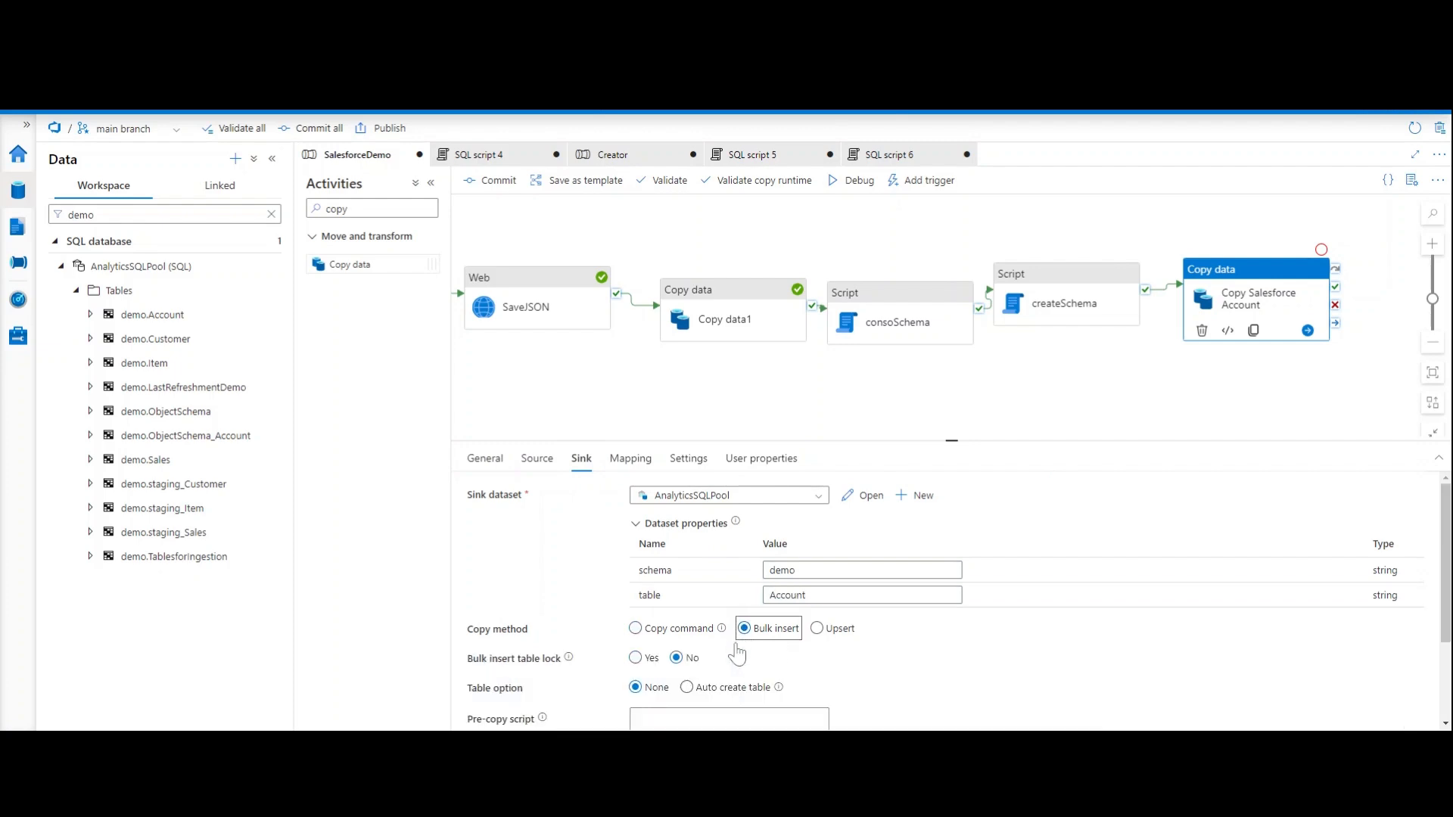
scroll(772, 641, "down", 1)
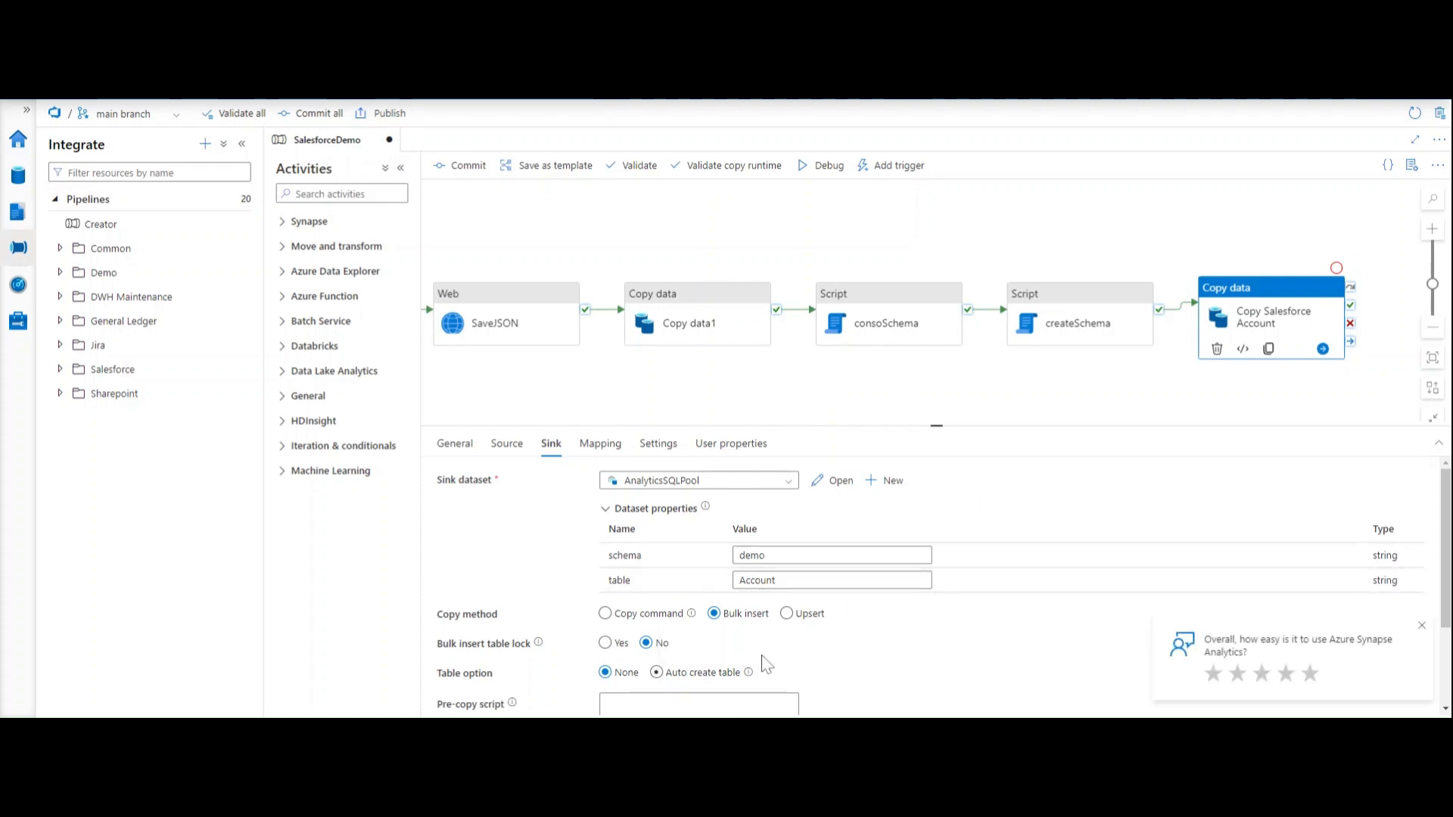
scroll(757, 670, "down", 1)
left_click(719, 639)
left_click(663, 676)
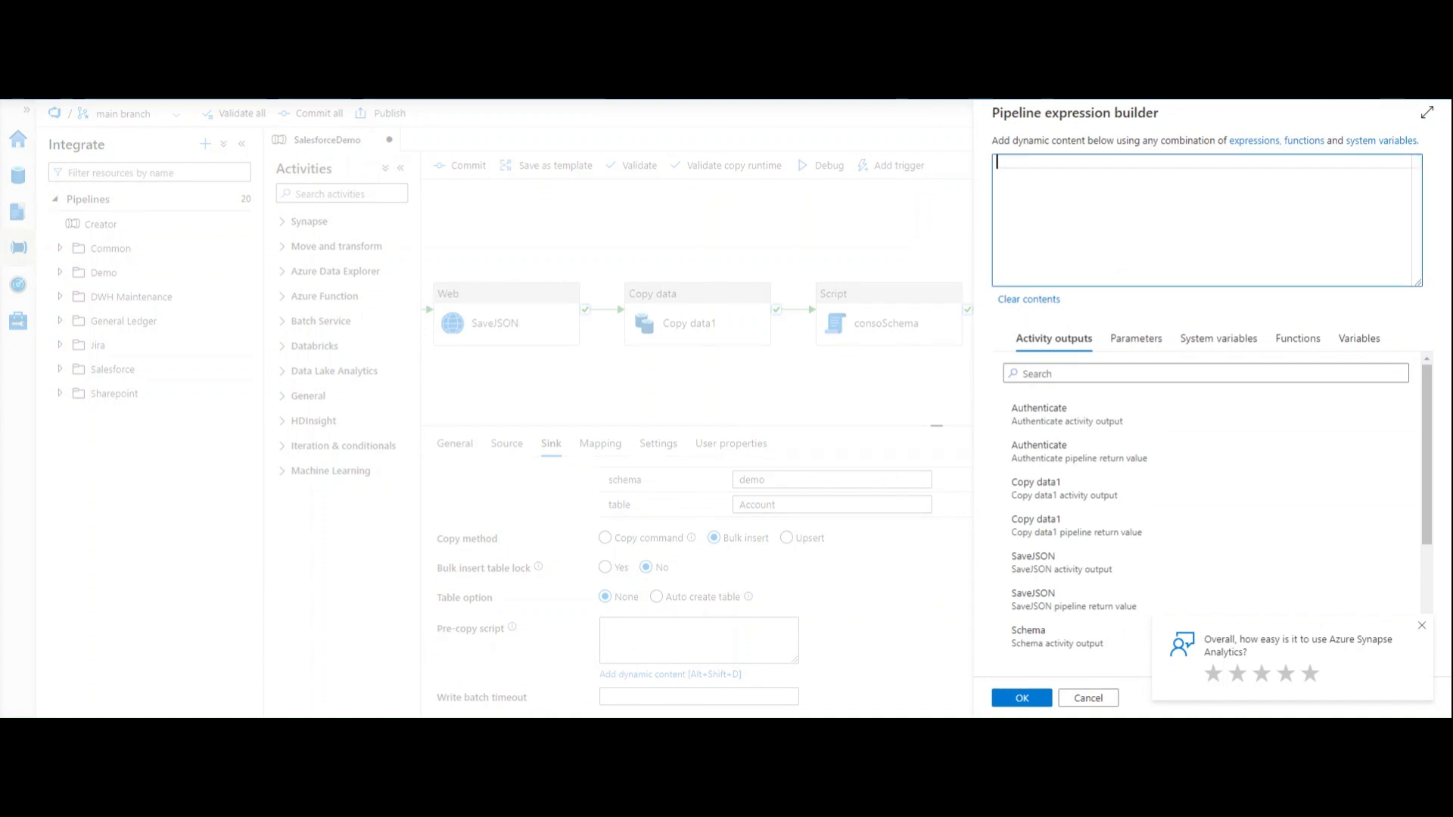
type("@concat('")
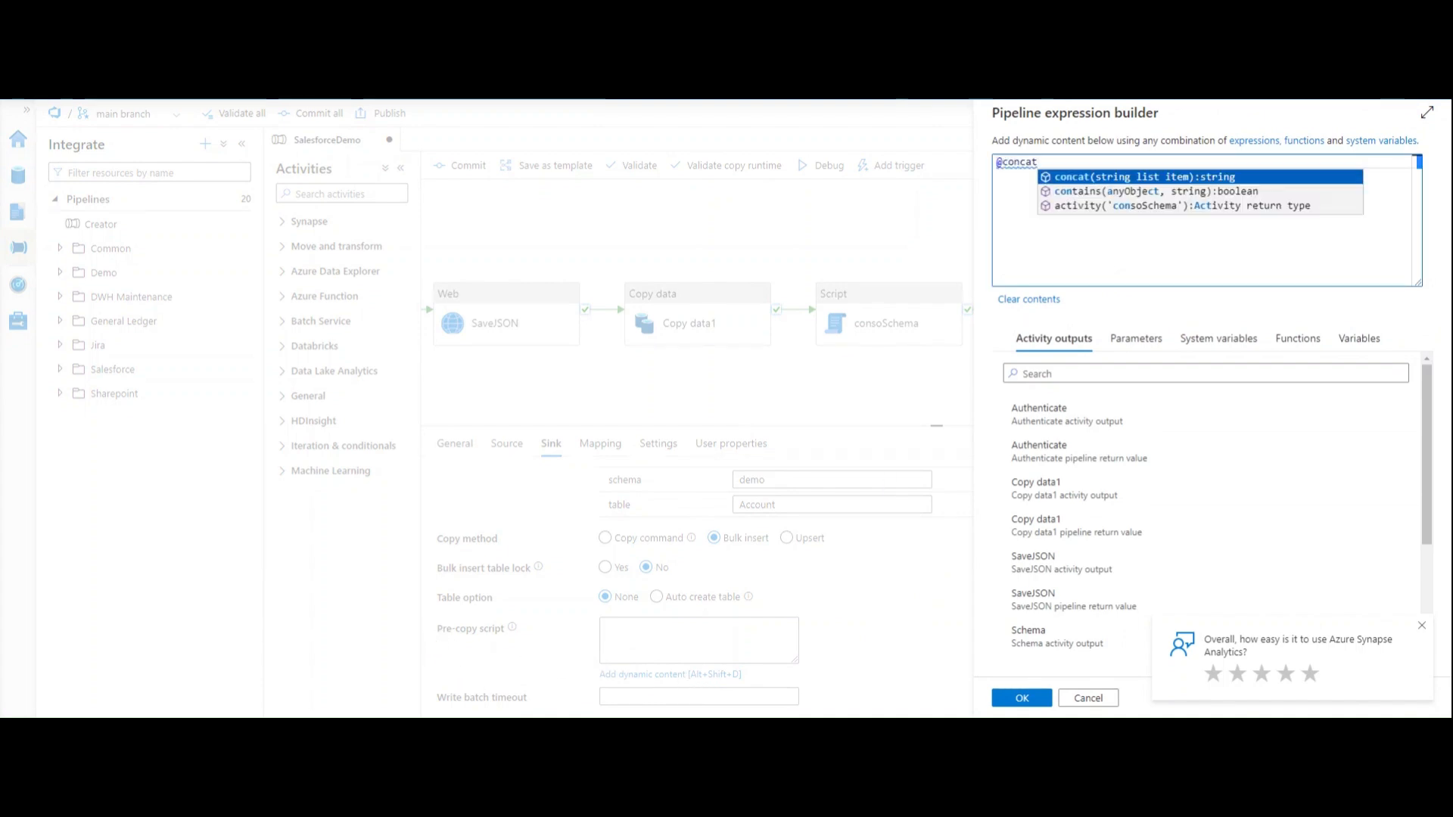
key("Return")
key("Return")
left_click(997, 176)
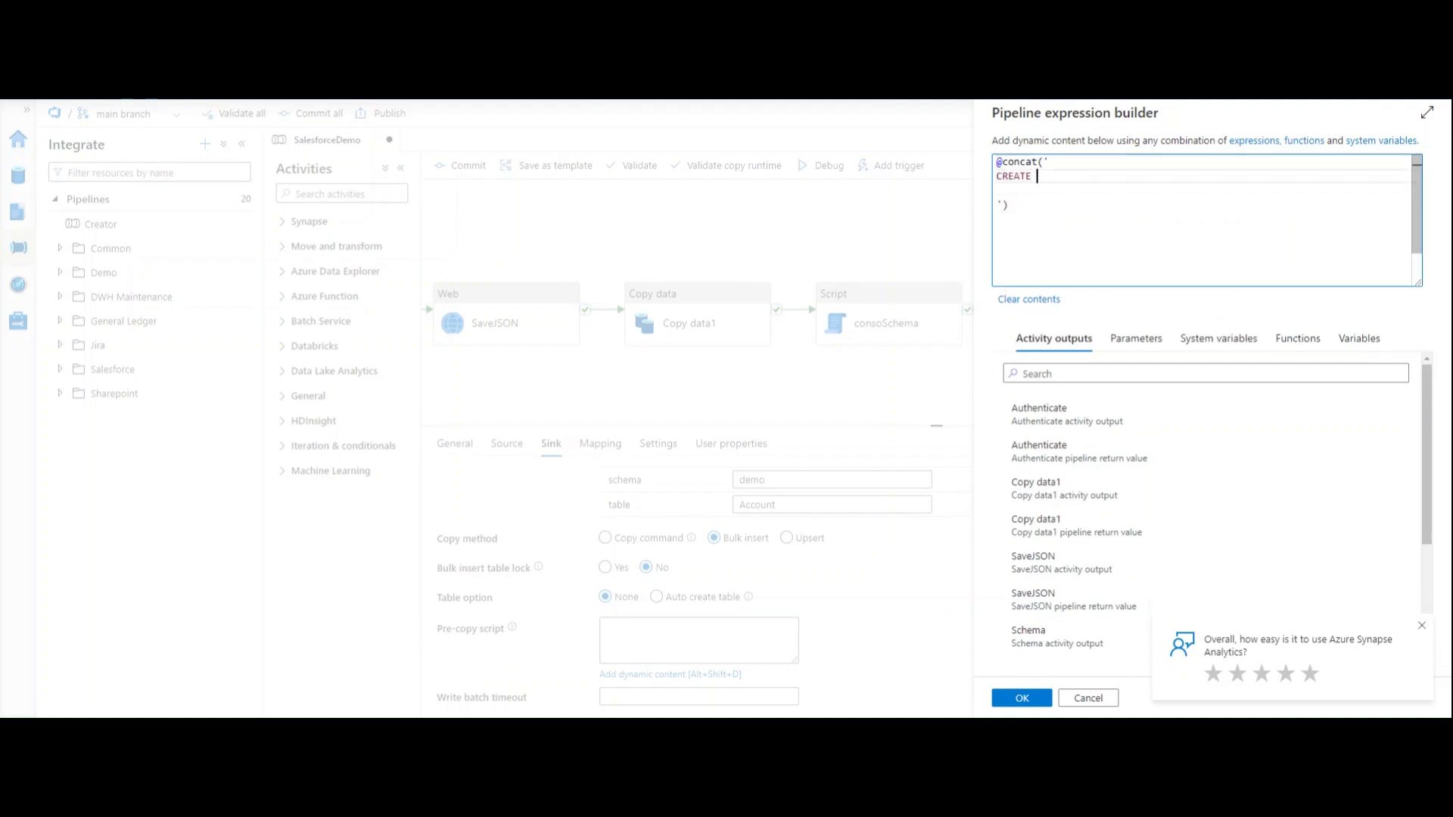
type("CREATE TABLE [demo].[Account]")
key("Return")
type("(")
key("Return")
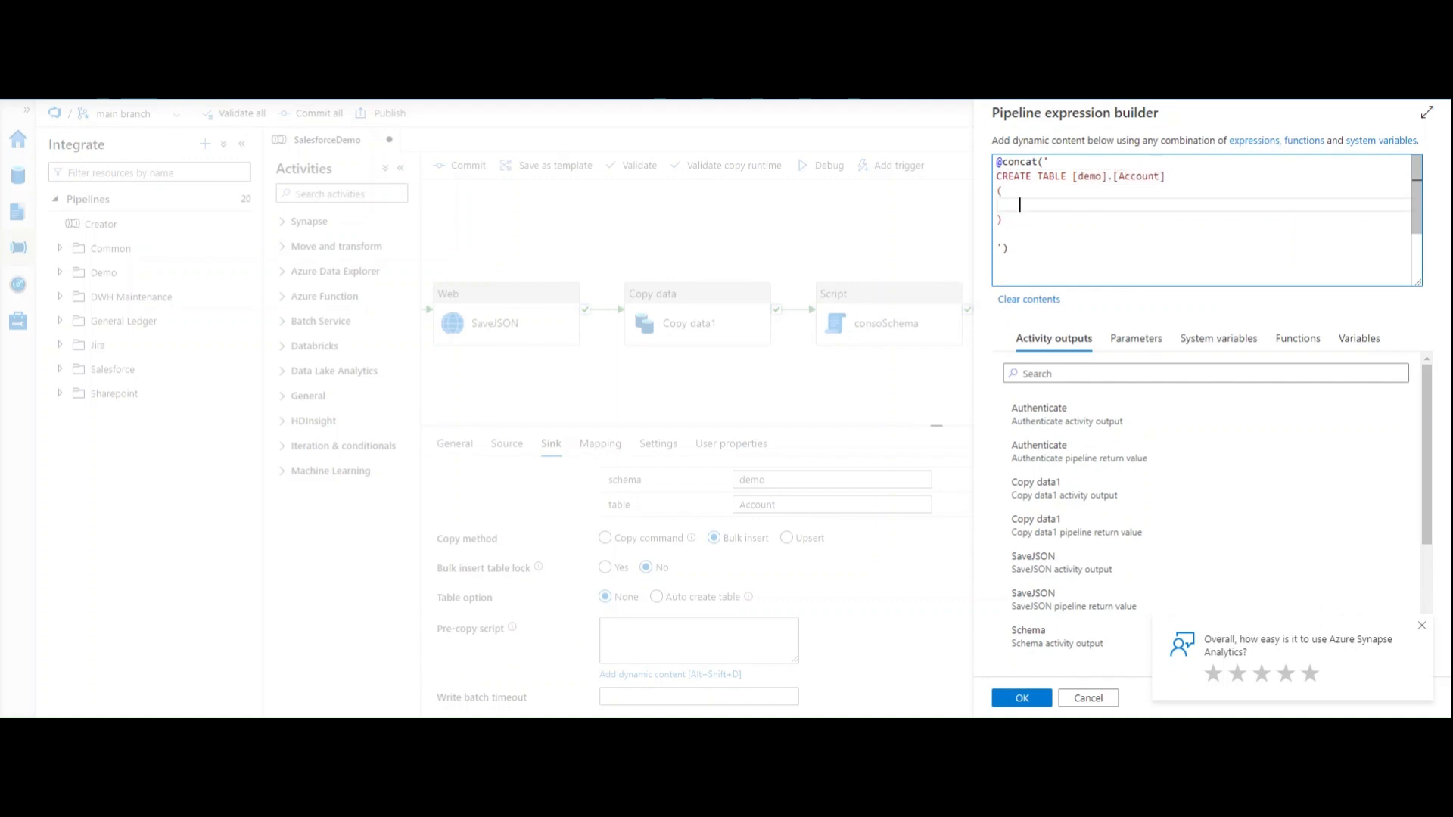
- Insert the createSchema activity output inside the CREATE TABLE parentheses as a separate concat argument, delimited by quotes and commas
scroll(1127, 529, "down", 2)
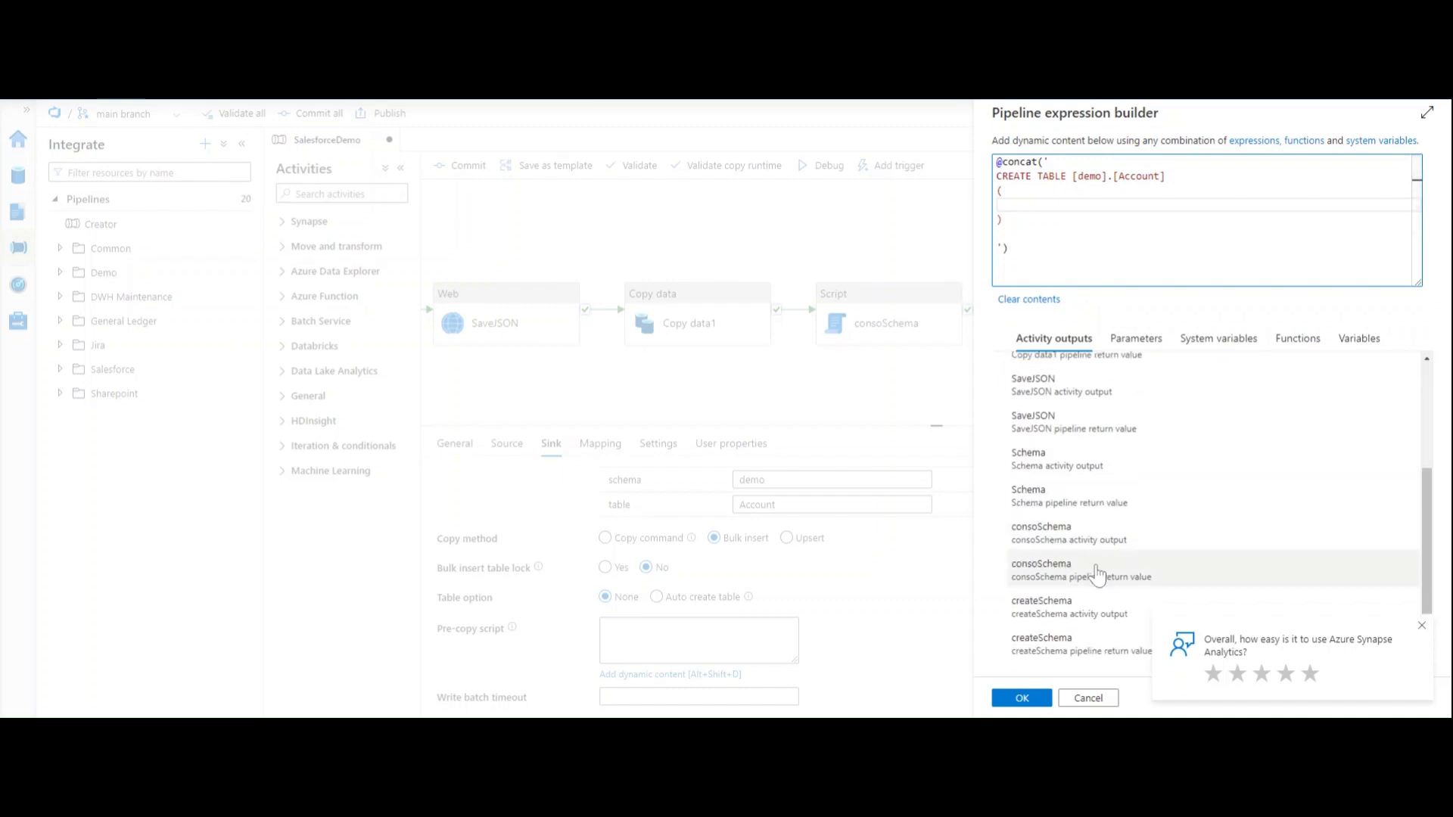
scroll(1169, 522, "up", 2)
scroll(1165, 530, "down", 2)
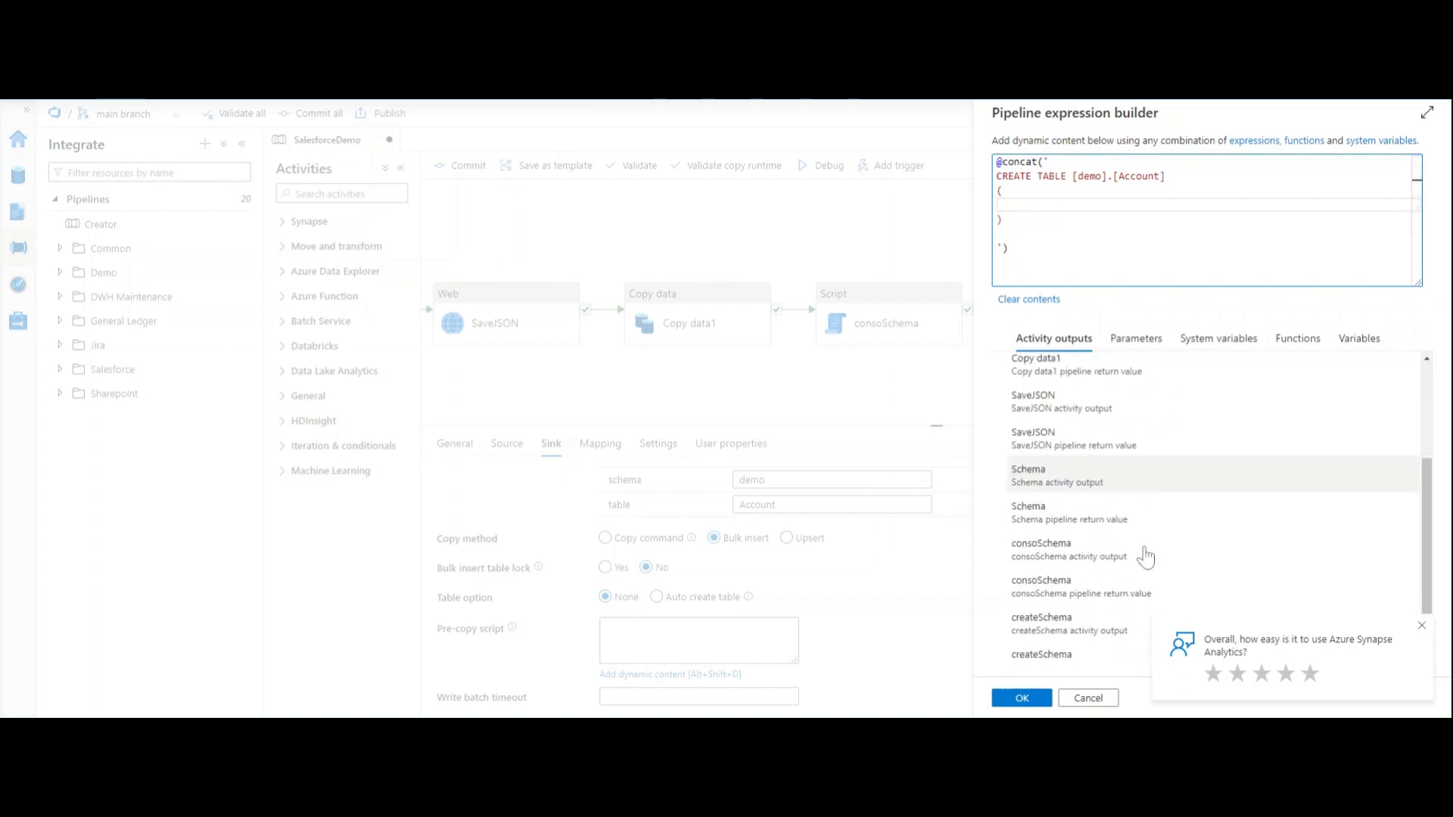
left_click(1084, 626)
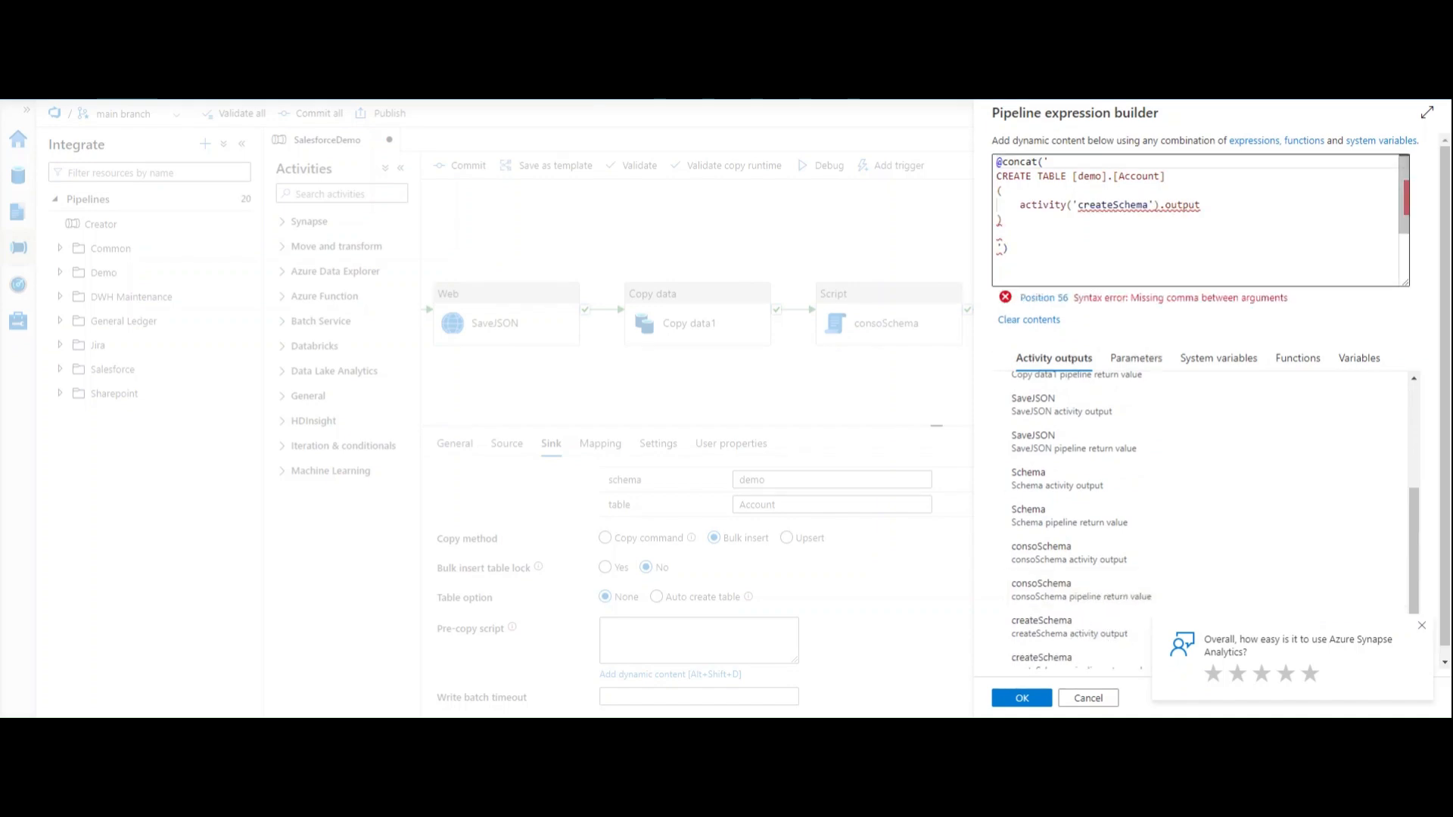
left_click(1202, 205)
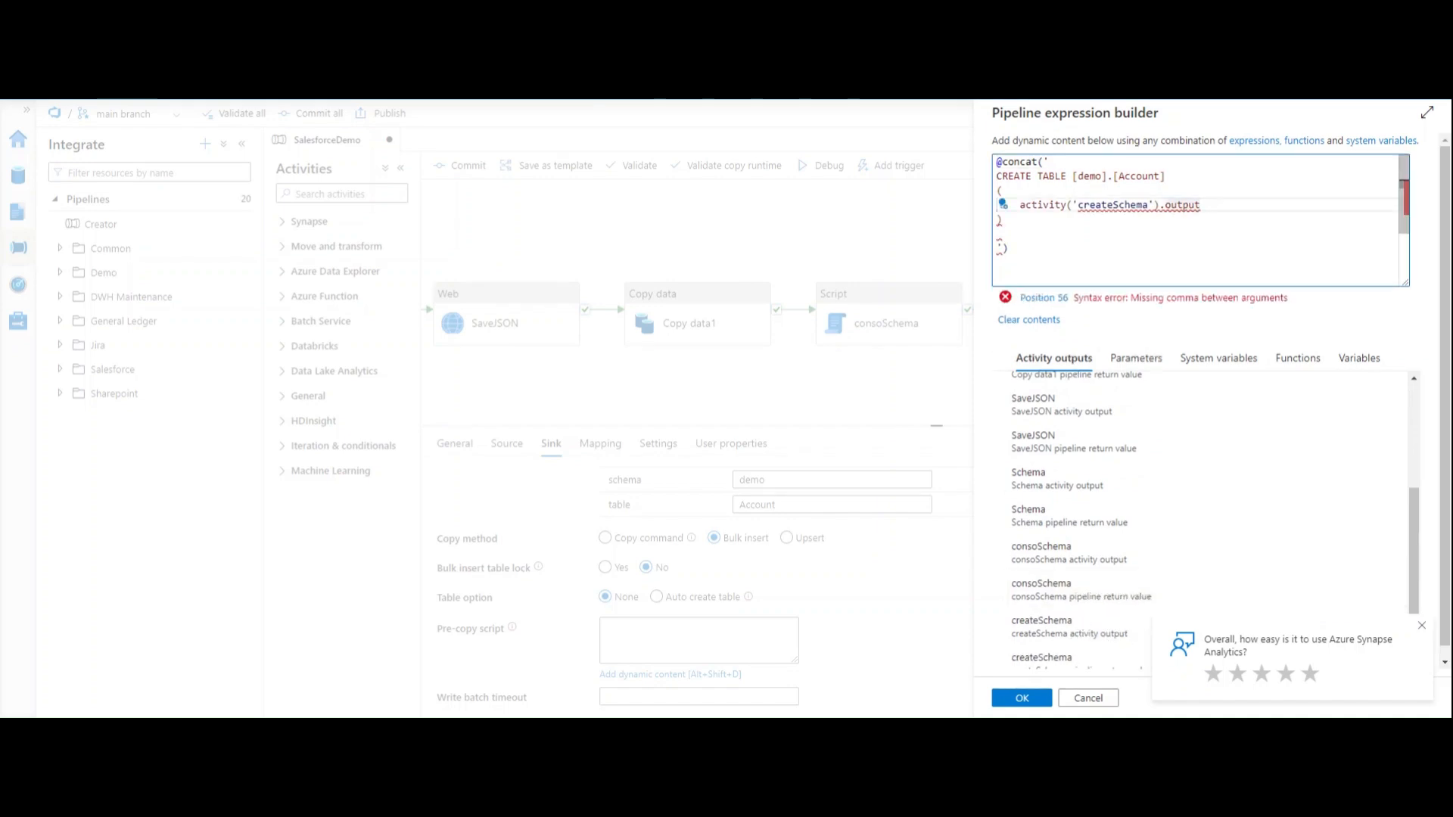
type("',")
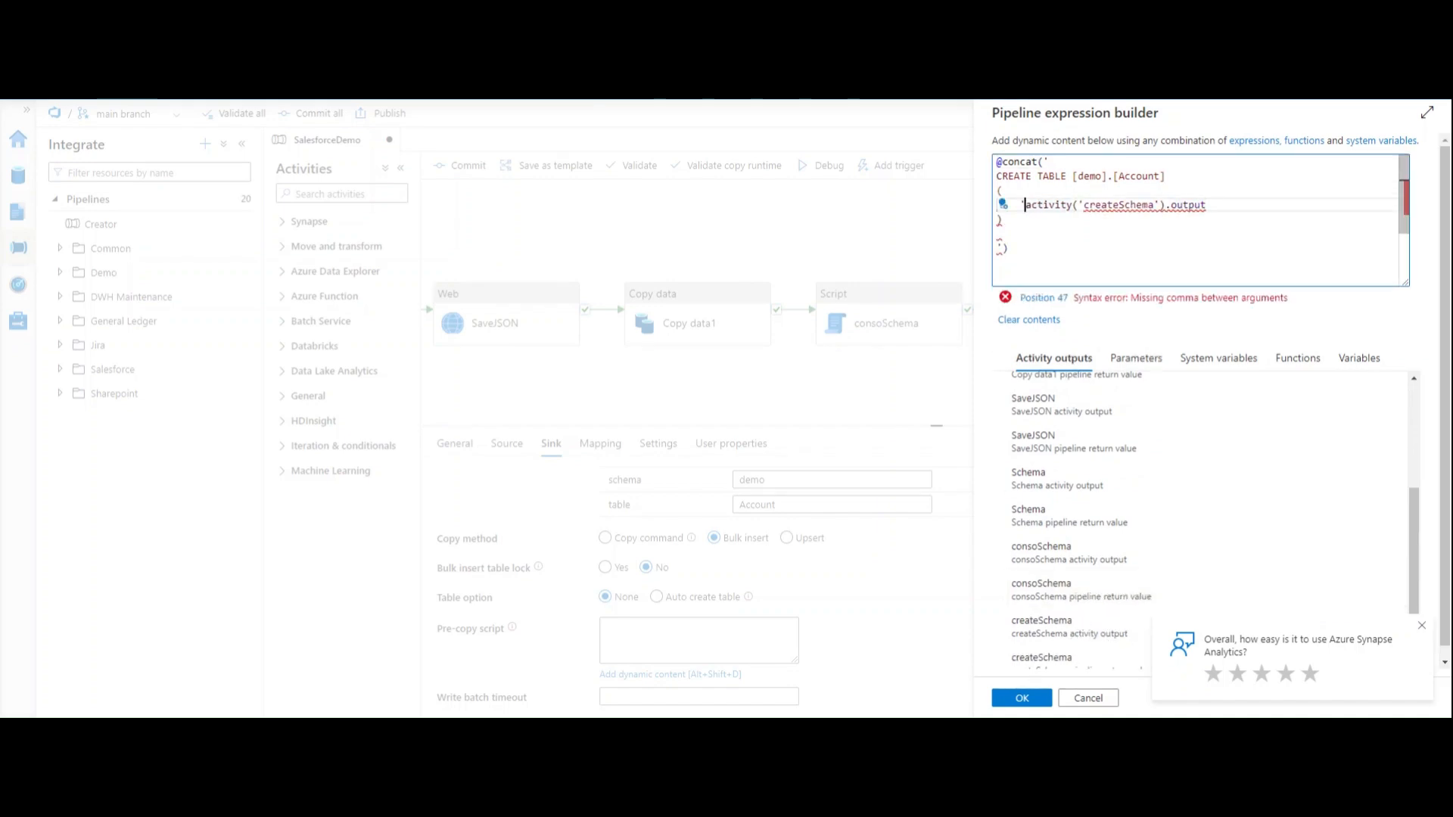
key("End")
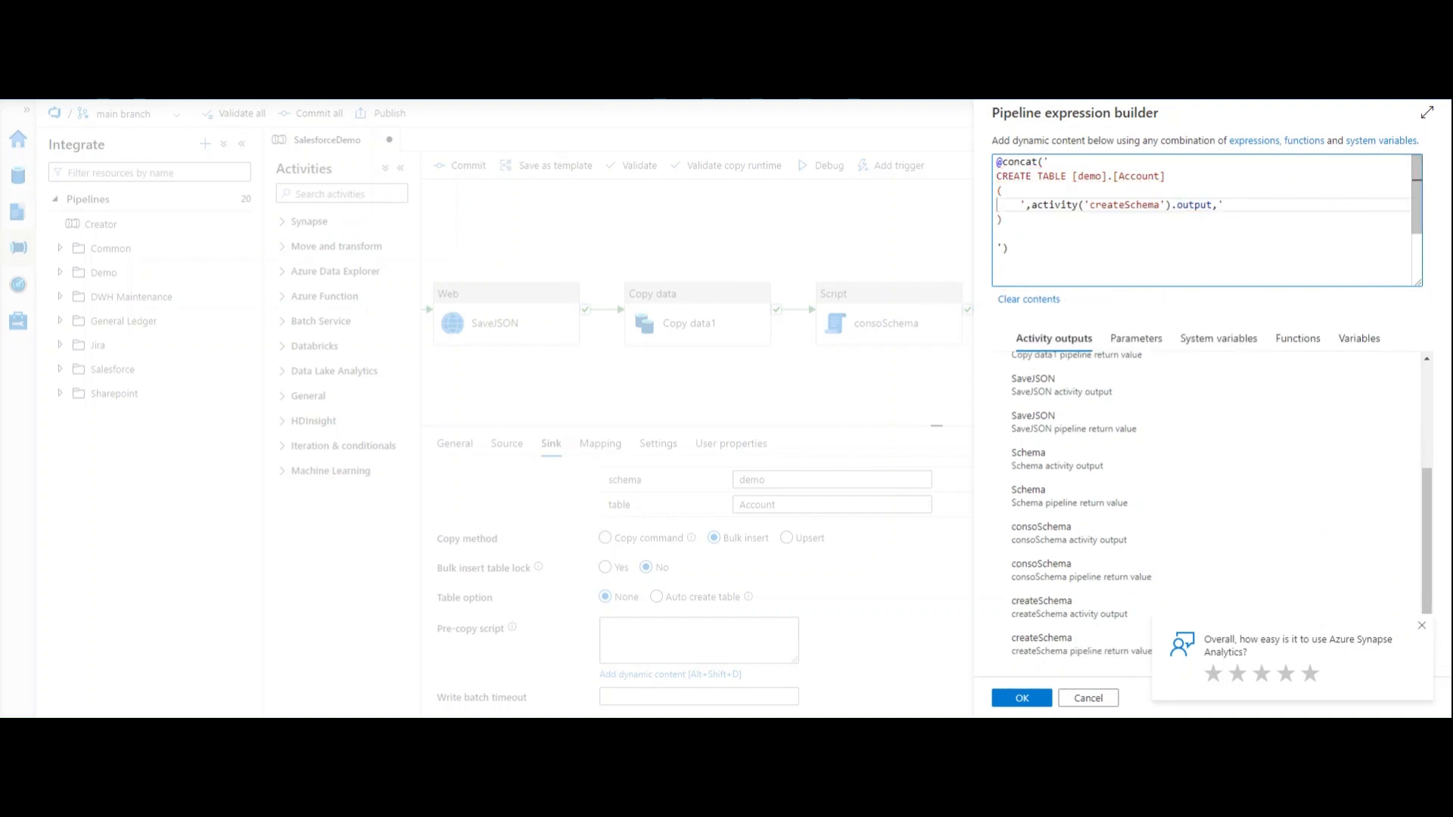
- Extend the createSchema output reference with .ResultSets[0].Rows[0].string
key("Left")
key("BackSpace")
type(".ResultSets[0].R")
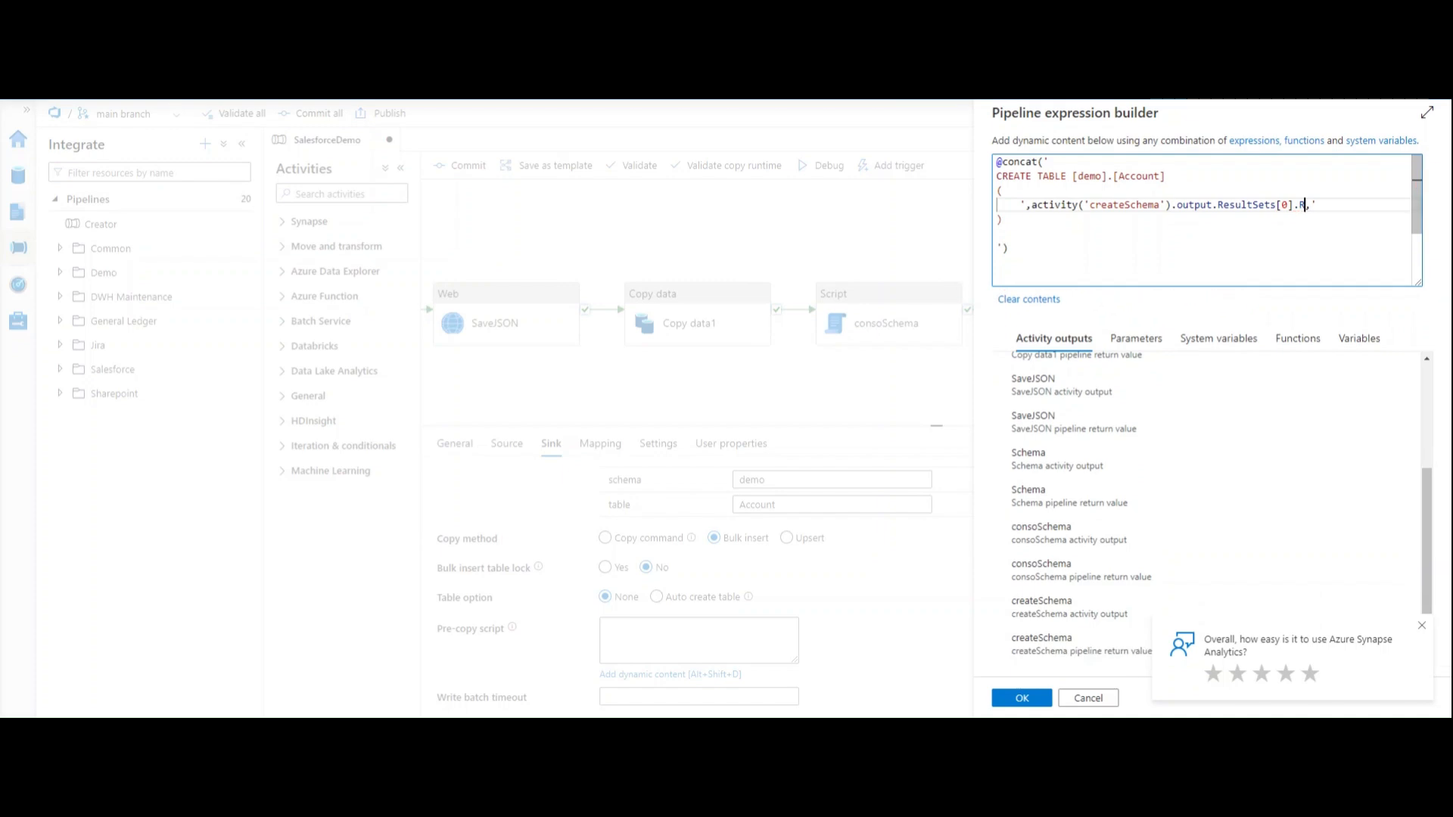
type("ows[")
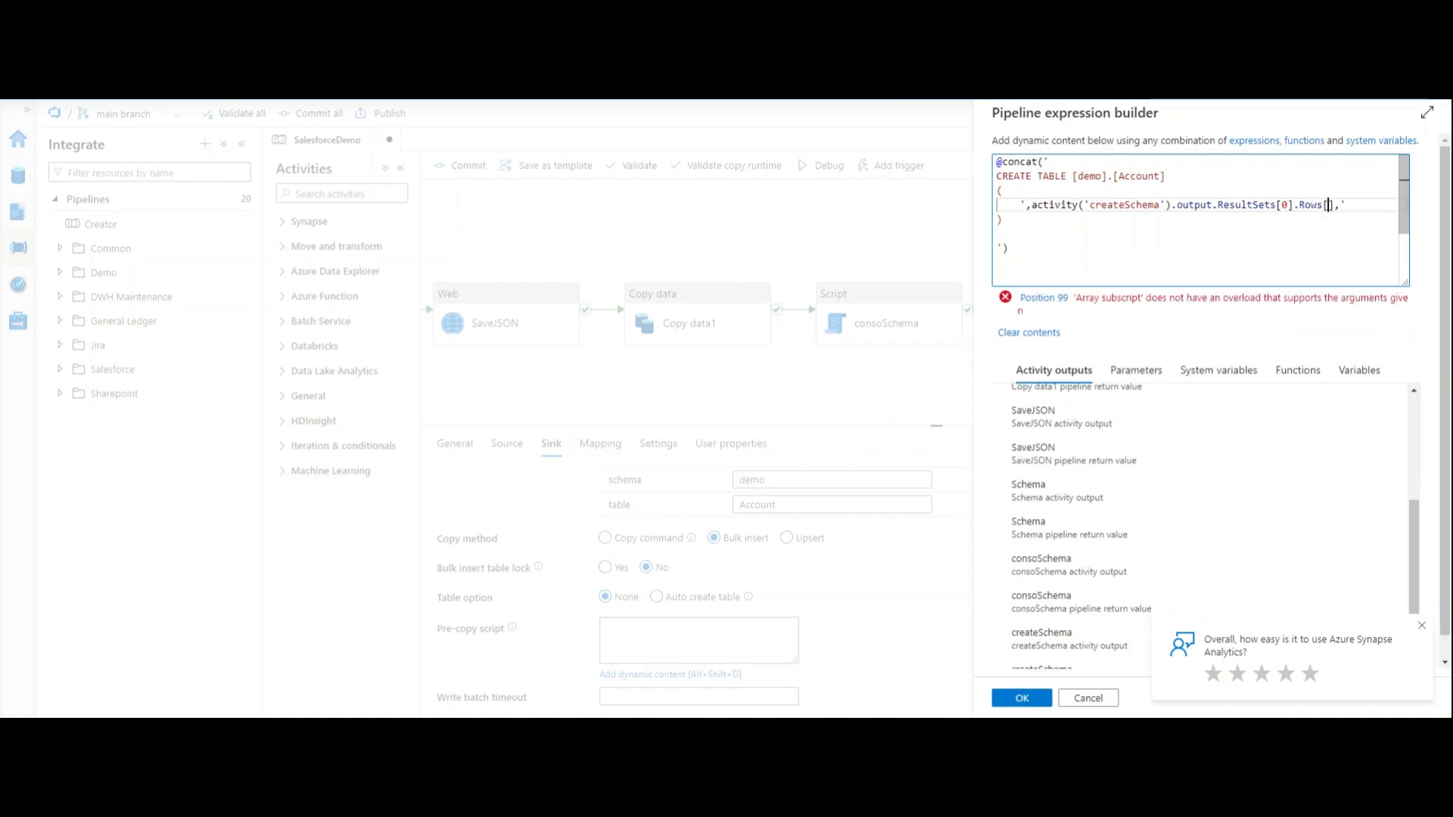
type("0].string")
- Add a WITH clause containing DISTRIBUTION = ROUND_ROBIN and HEAP after the column definitions, and accept the pre-copy script expression
left_click(1003, 234)
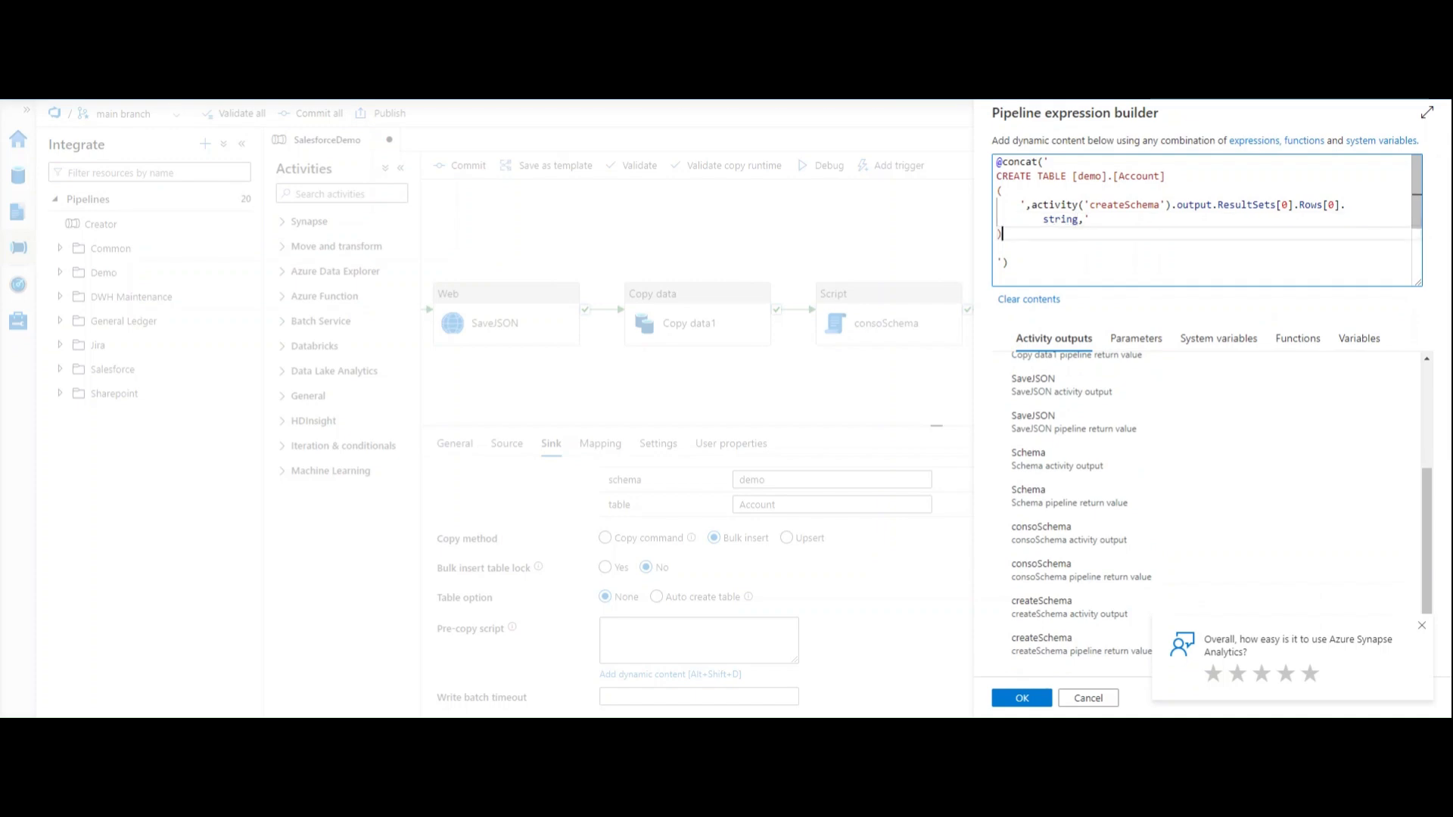
type("WITH")
key("Return")
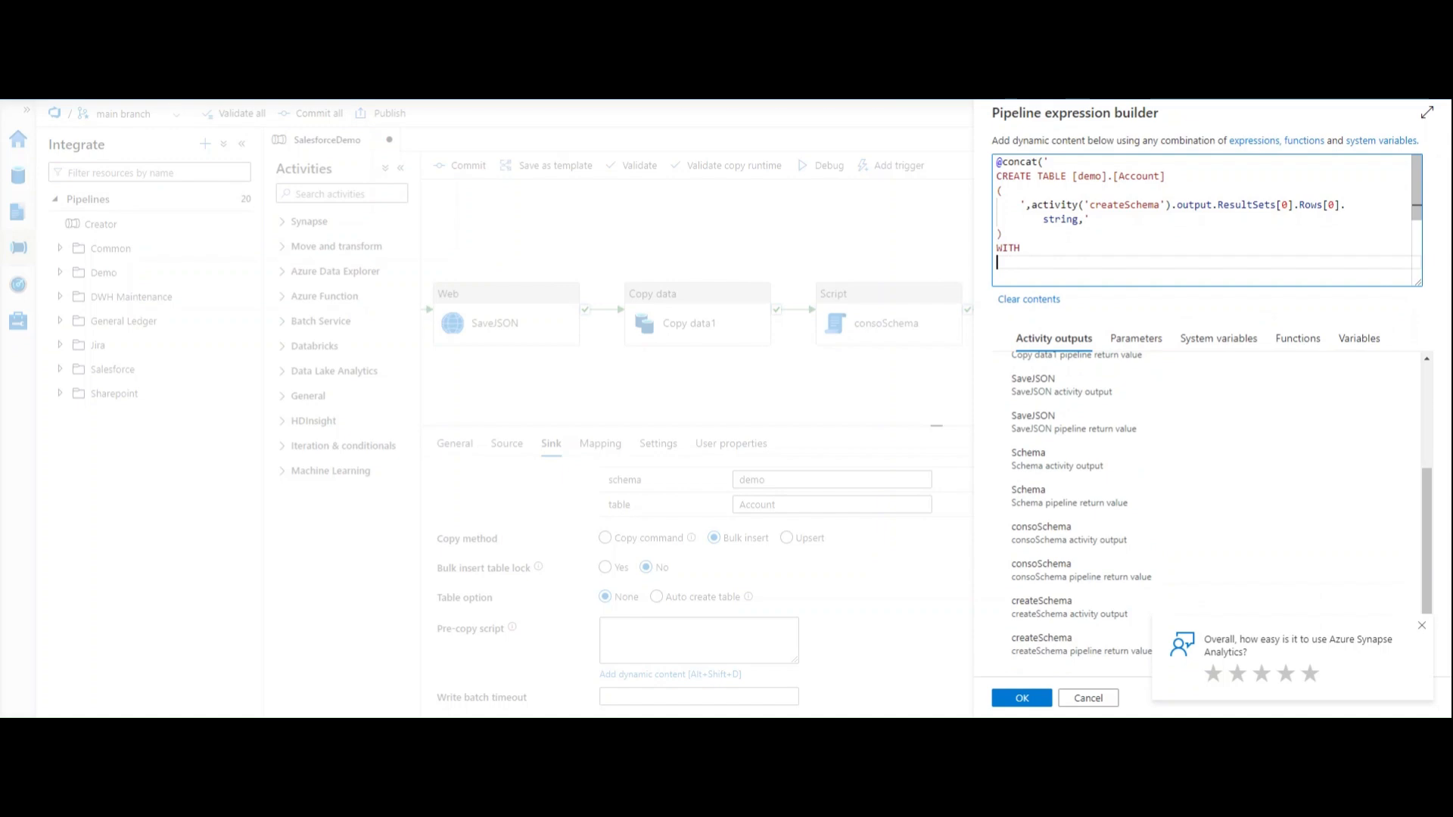
type("(")
key("Return")
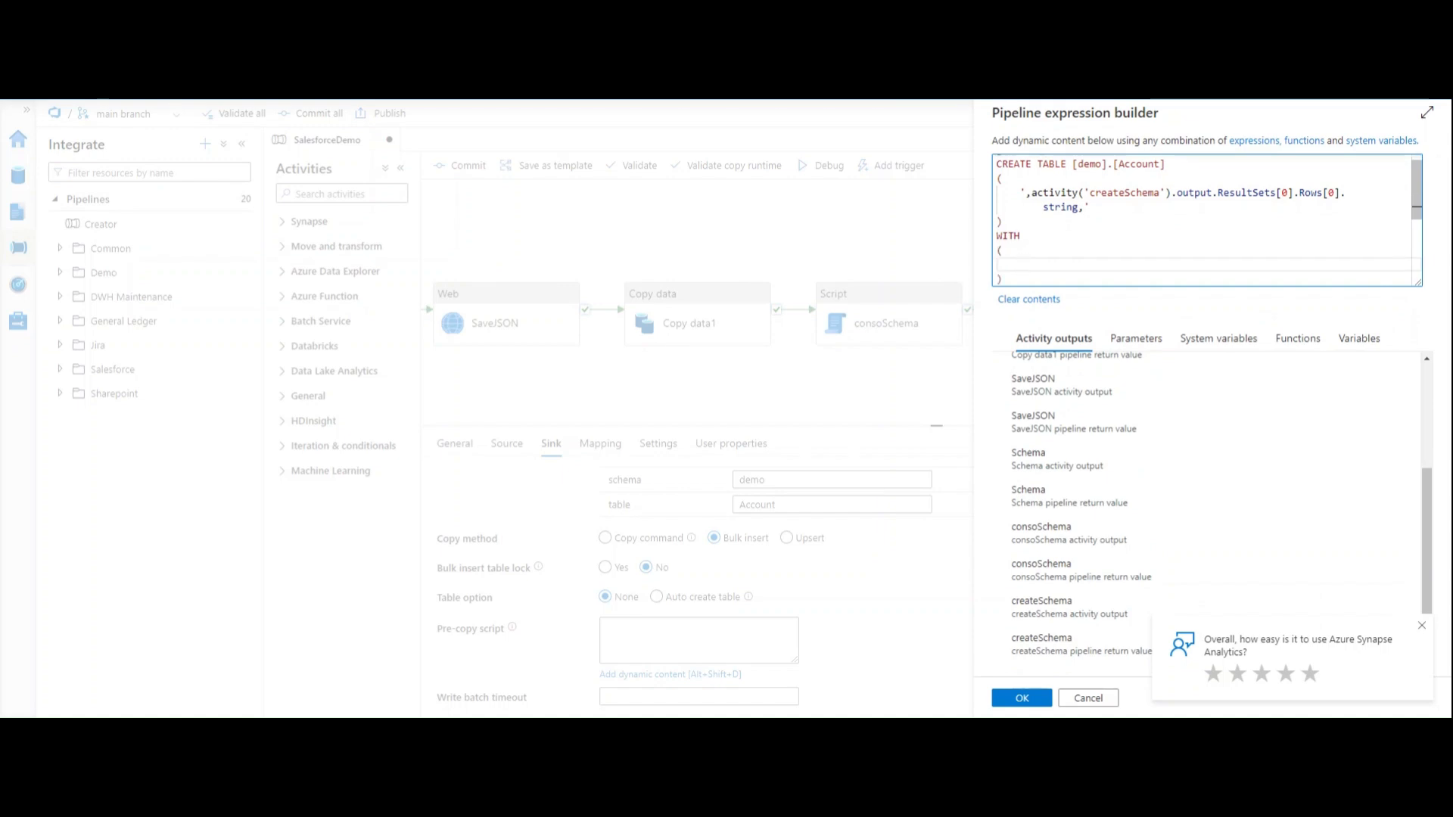
type("DISTRIBUTION = ROUND_ROBIN")
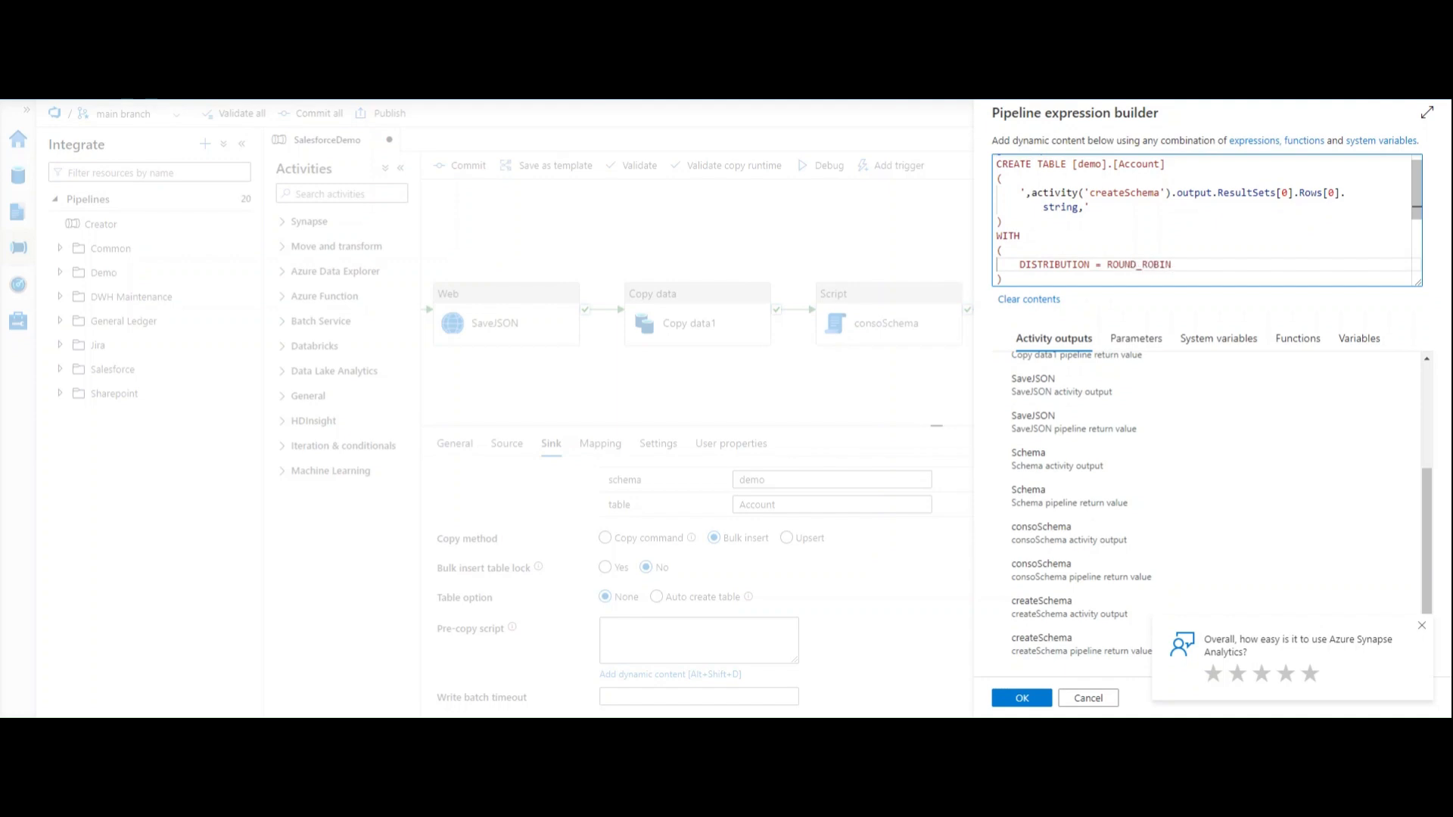
key("Return")
type(",HE")
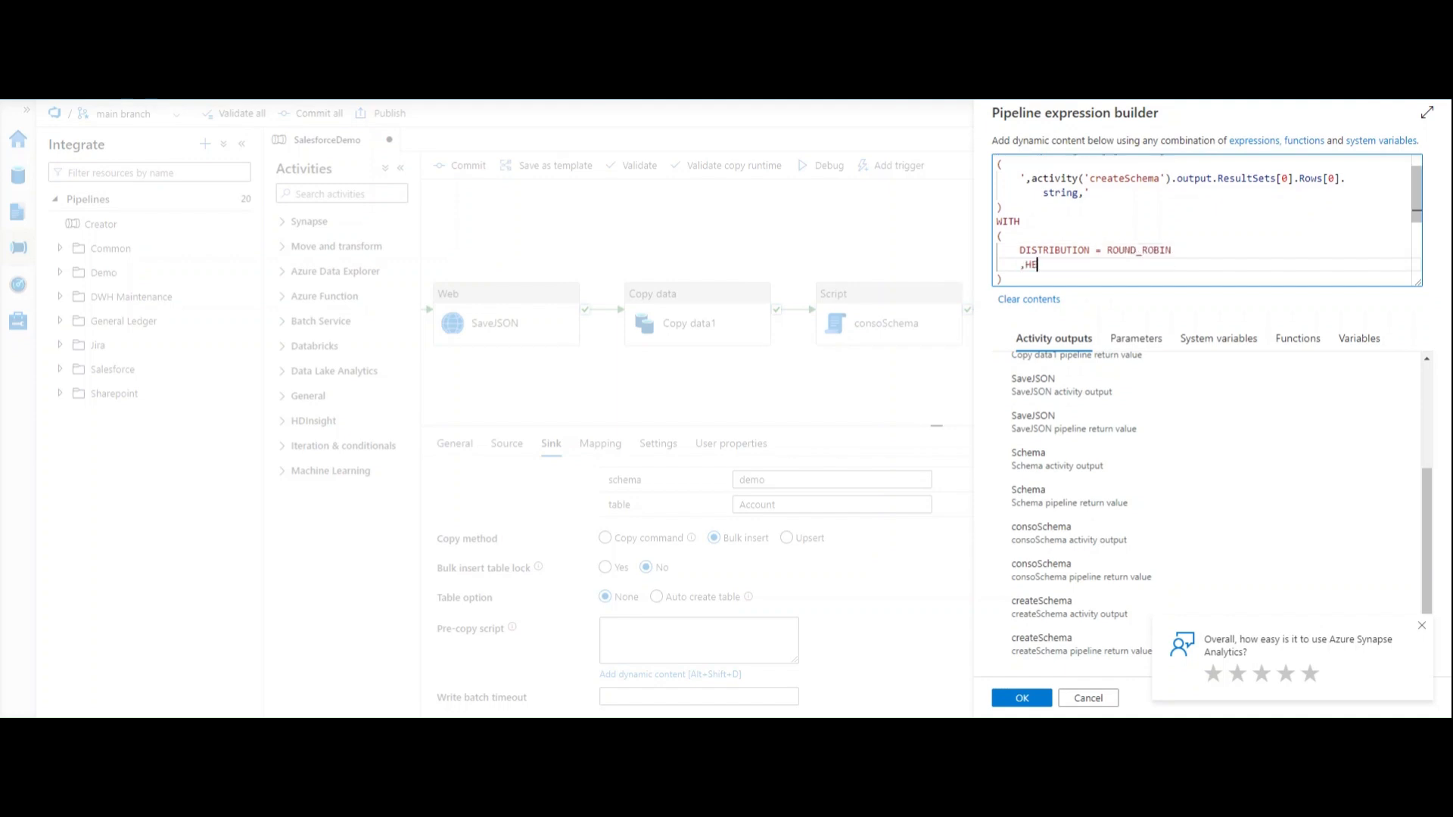
type("AP")
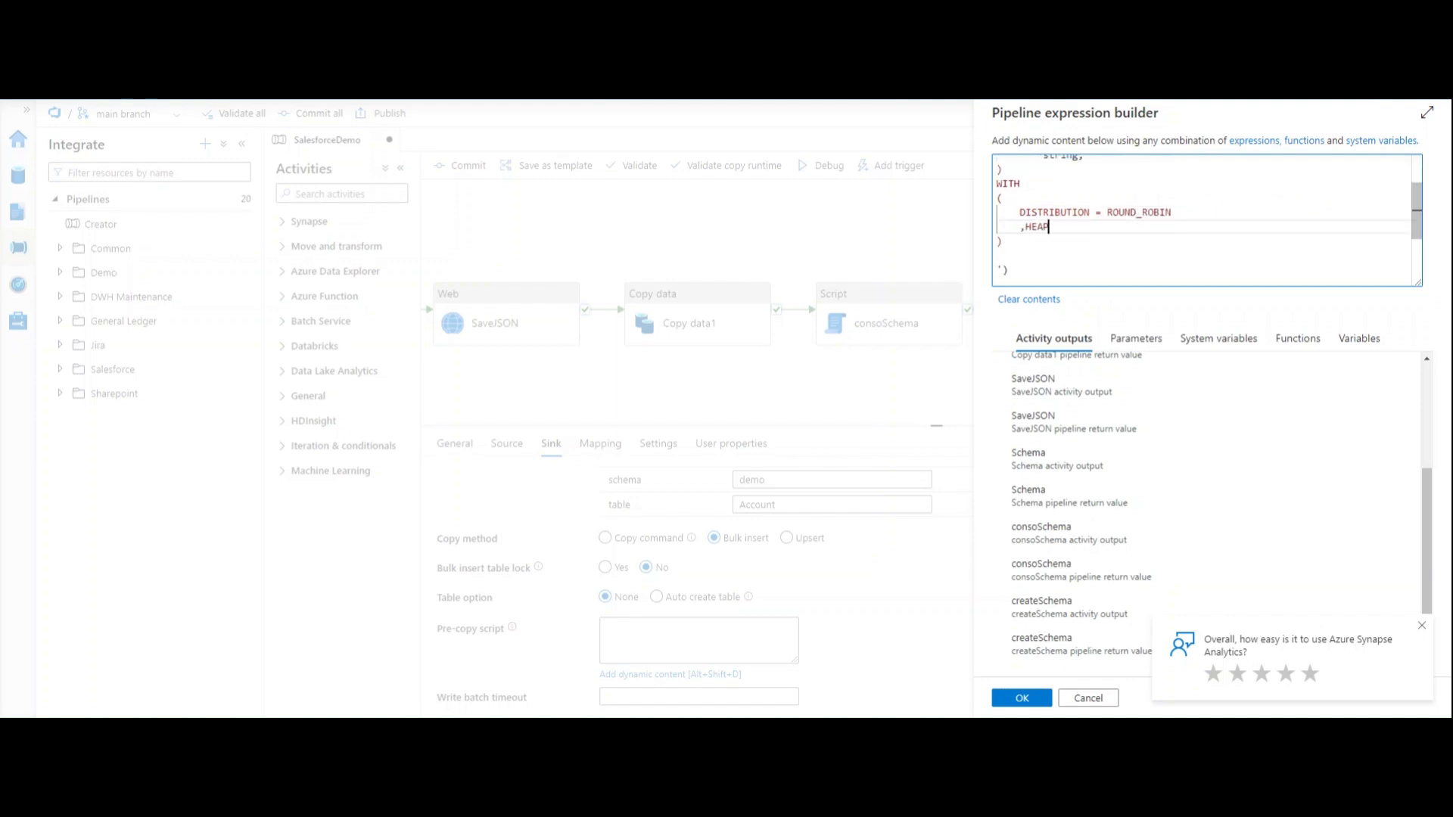
left_click(1022, 697)
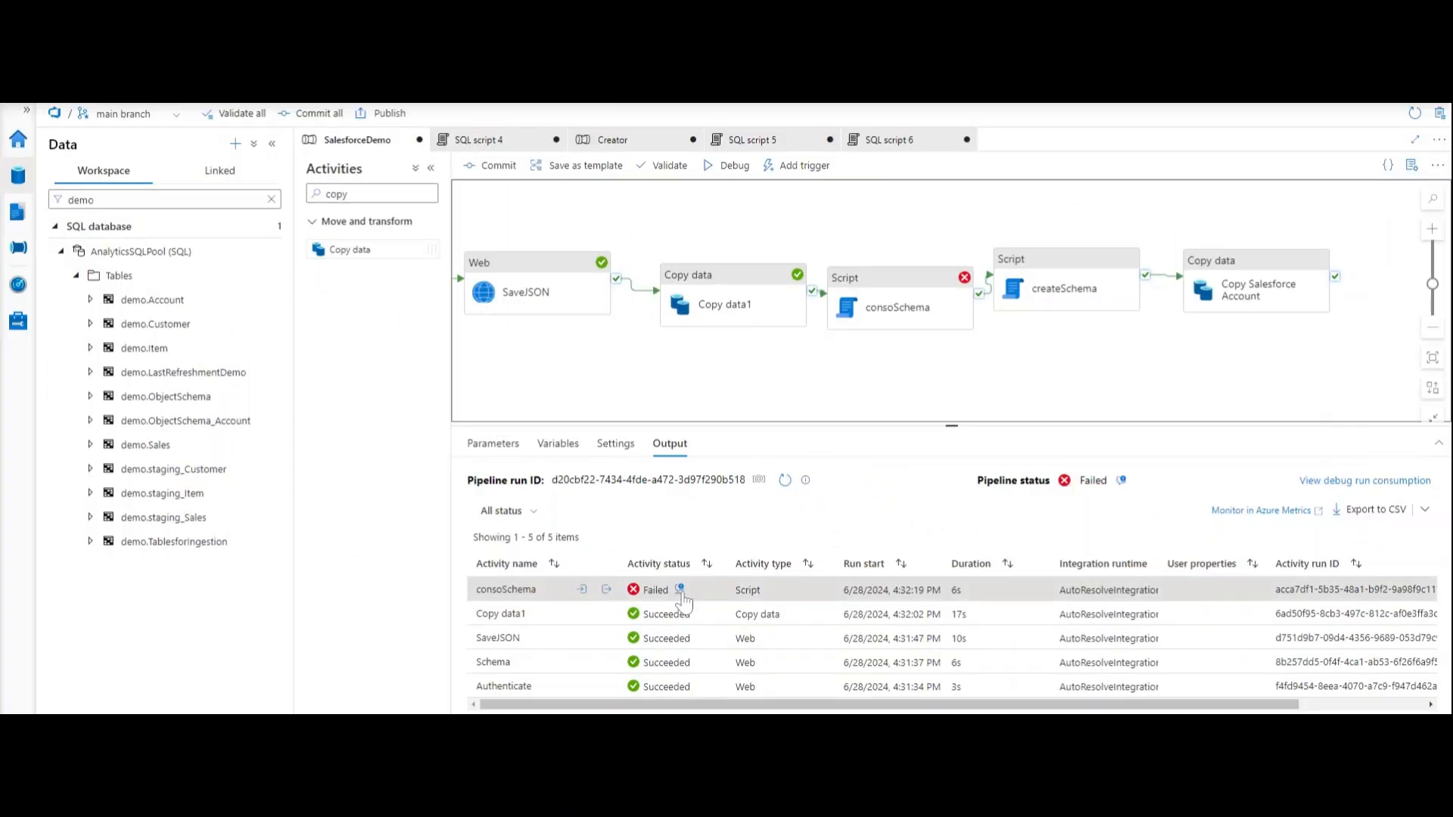
- Check the consoSchema activity's run error and change the schema to demo in its script's DELETE FROM and INSERT INTO statements
left_click(680, 591)
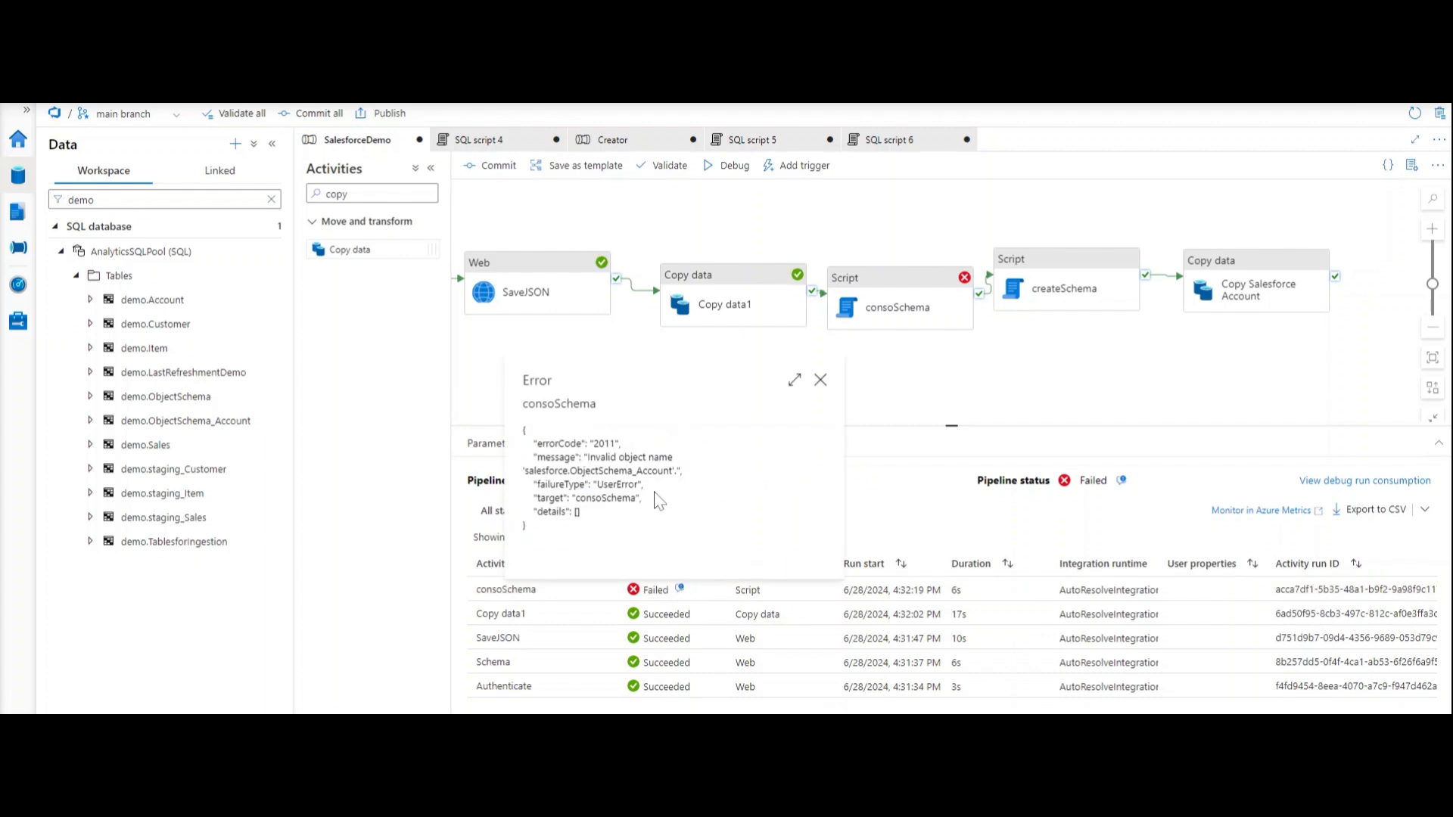
left_click(820, 379)
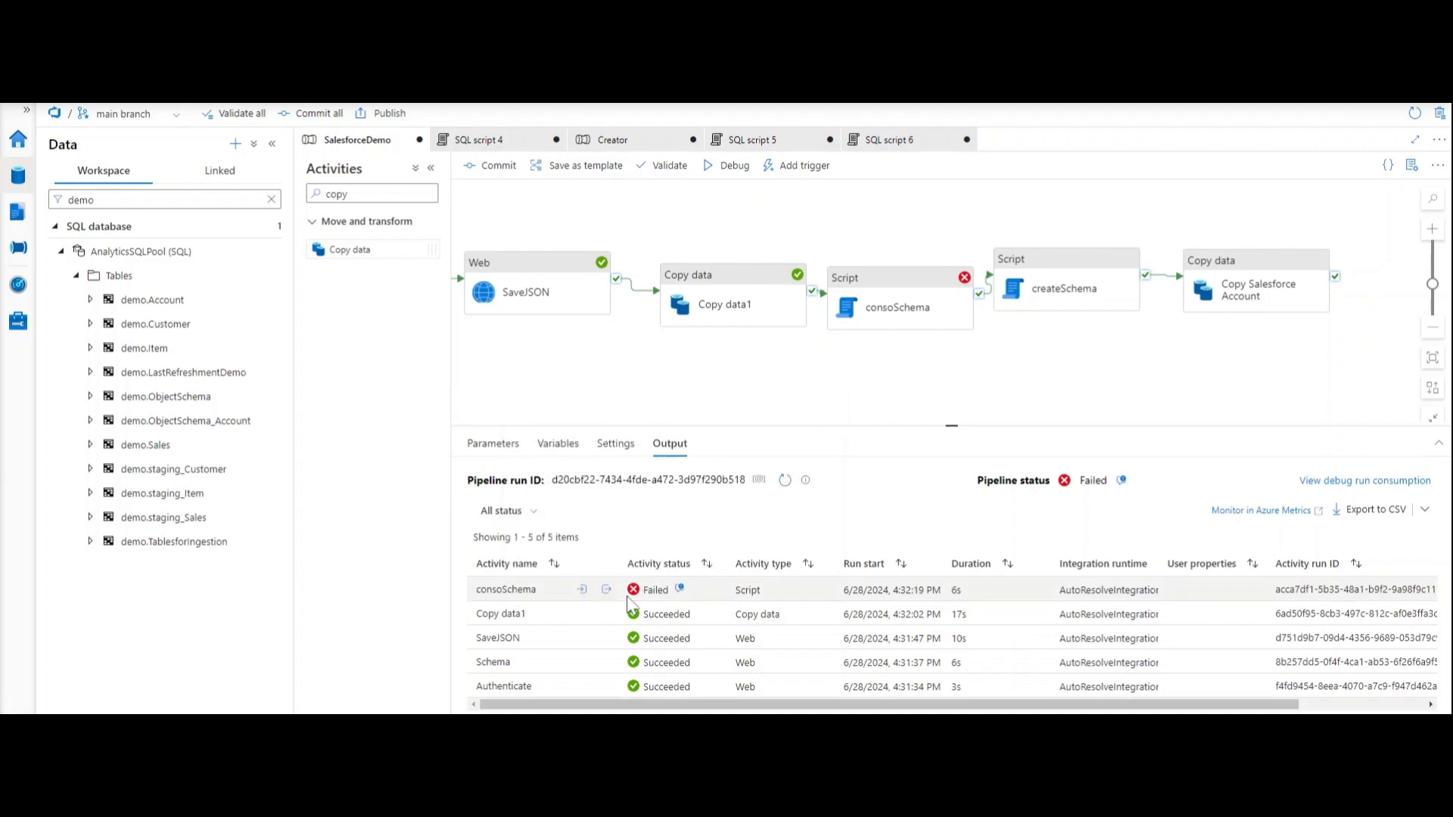
left_click(899, 298)
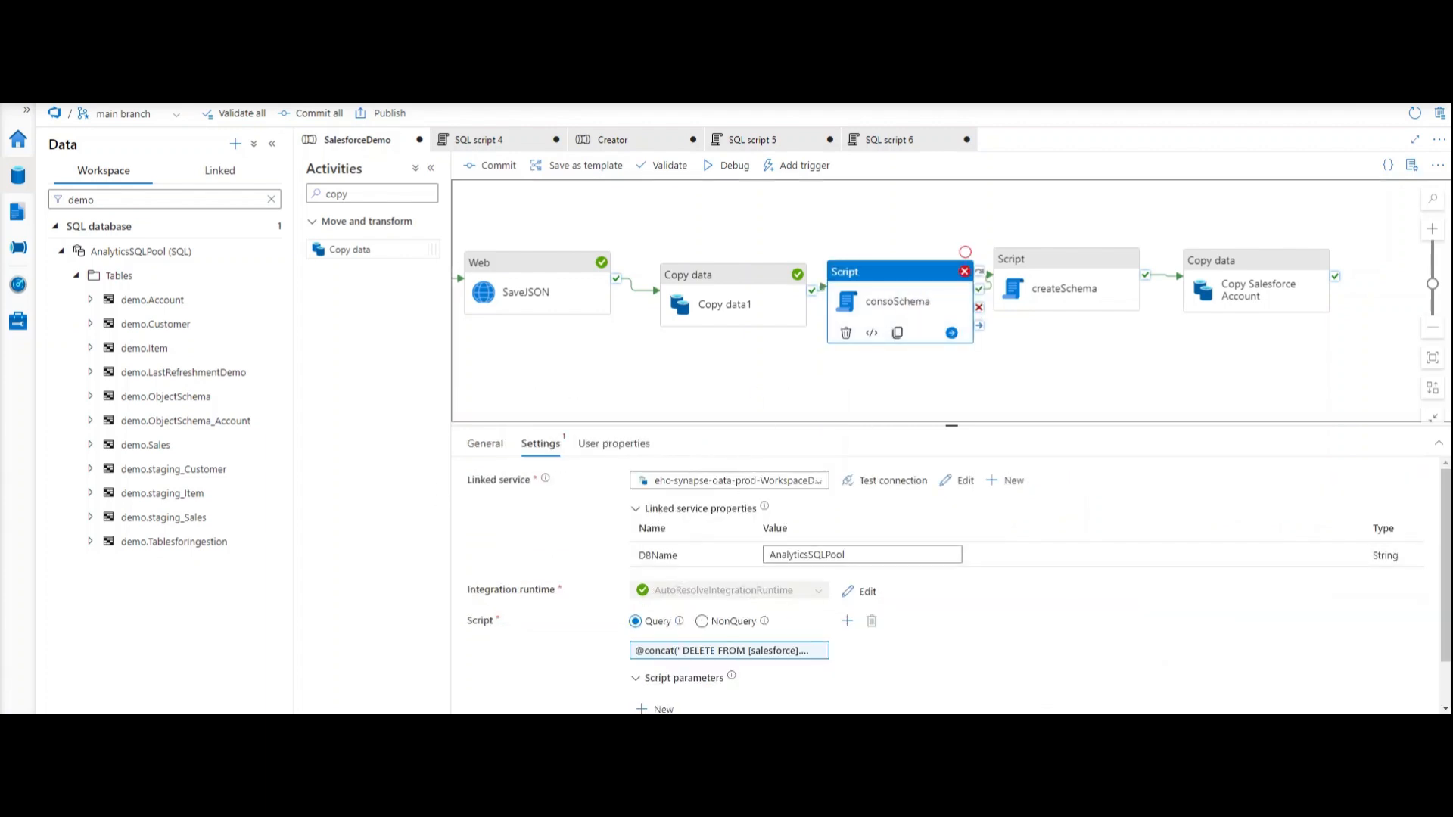
left_click(728, 650)
double_click(1131, 190)
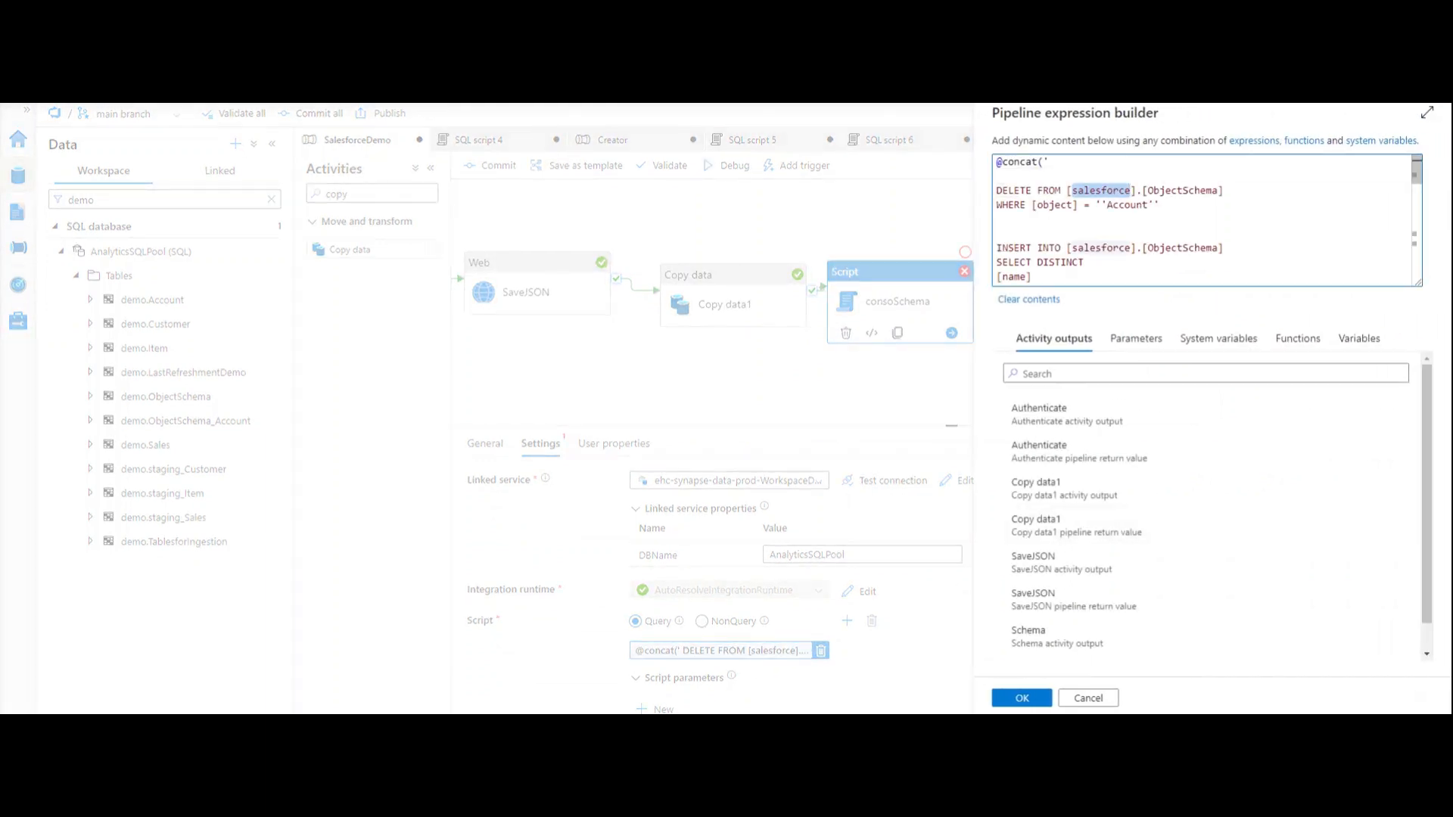
type("demo")
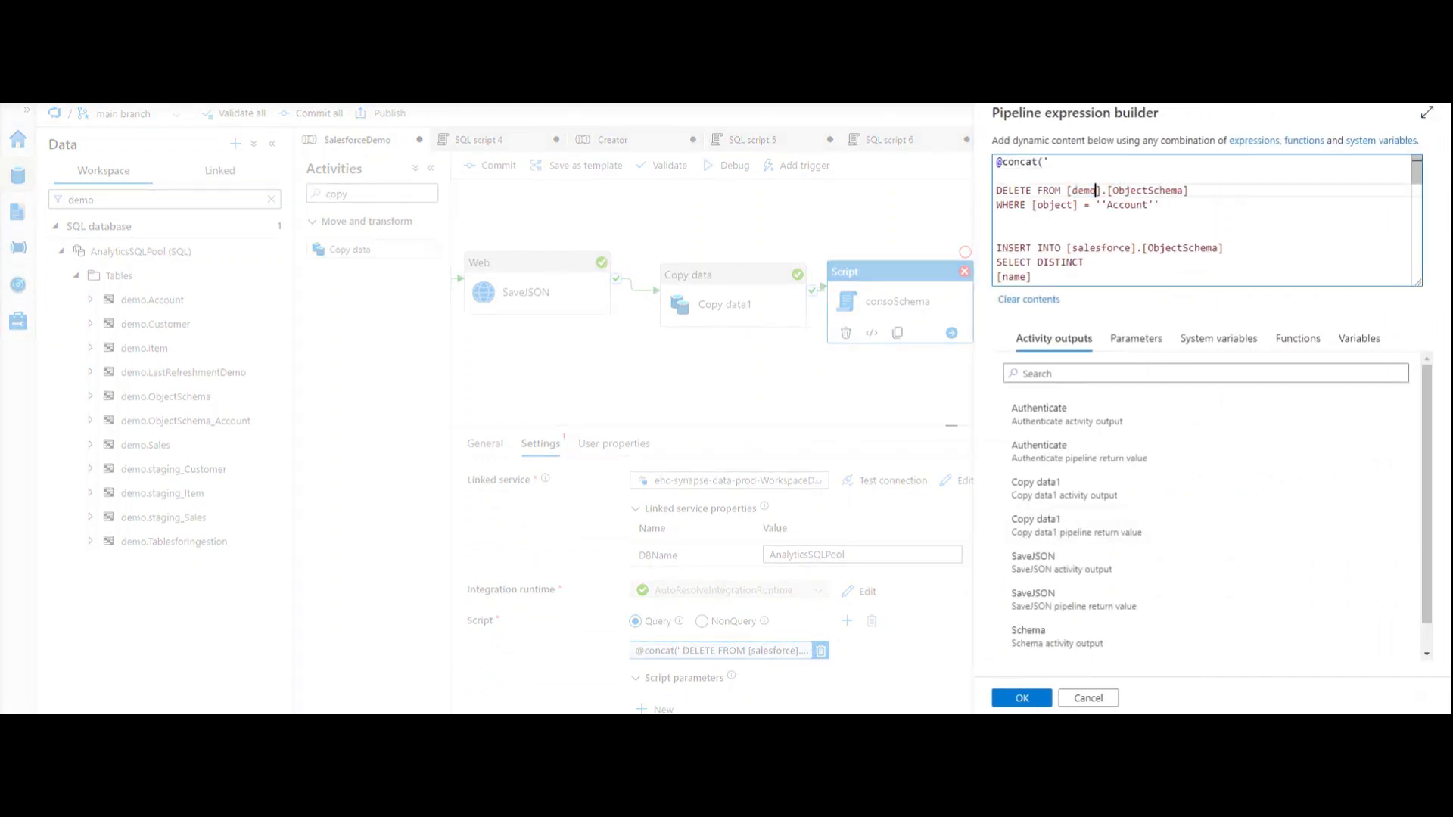
double_click(1104, 248)
type("demo")
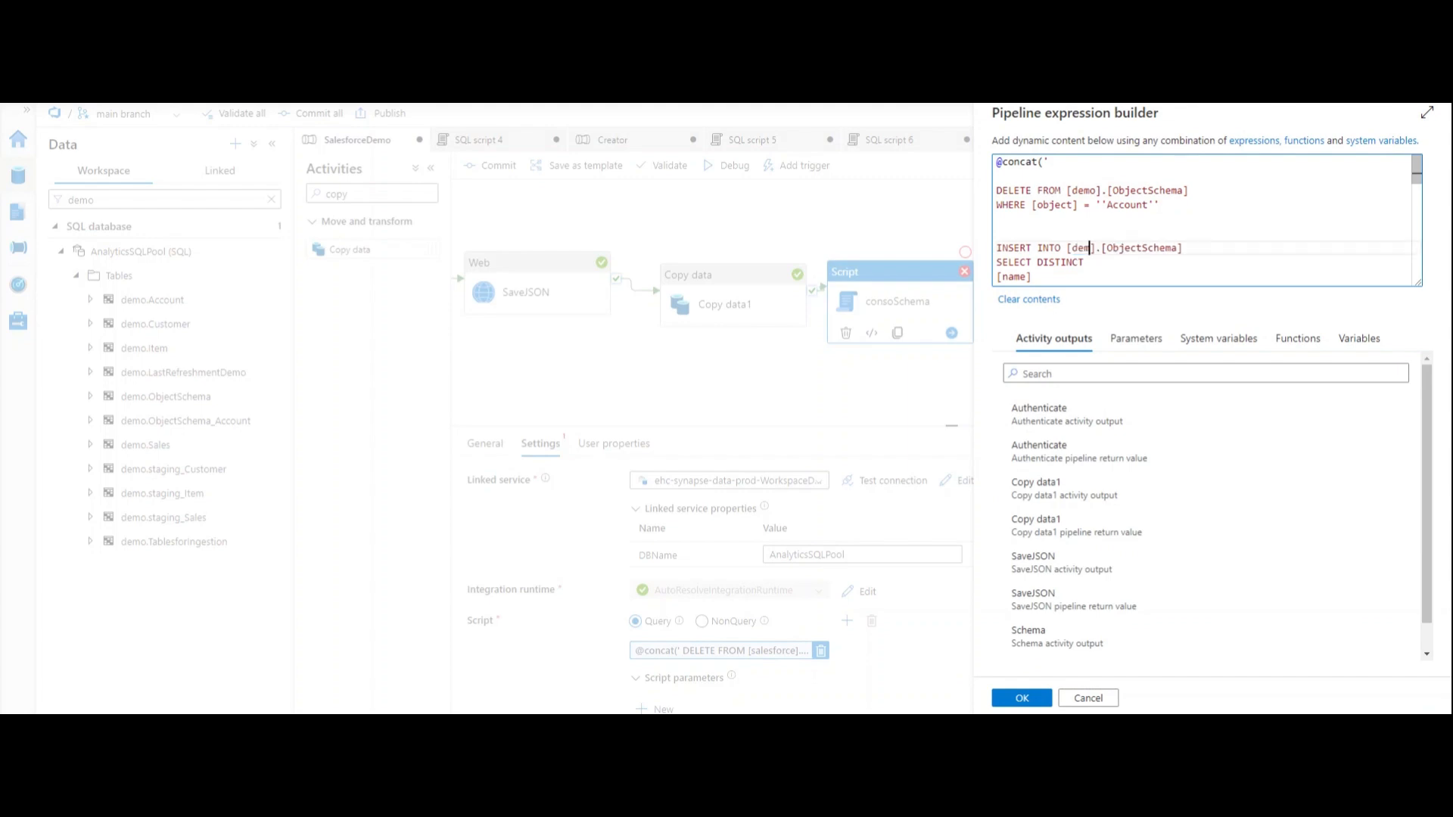
- Set the schema to demo in the script's FROM and DROP TABLE statements, accept the expression and debug the pipeline
scroll(1083, 248, "down", 5)
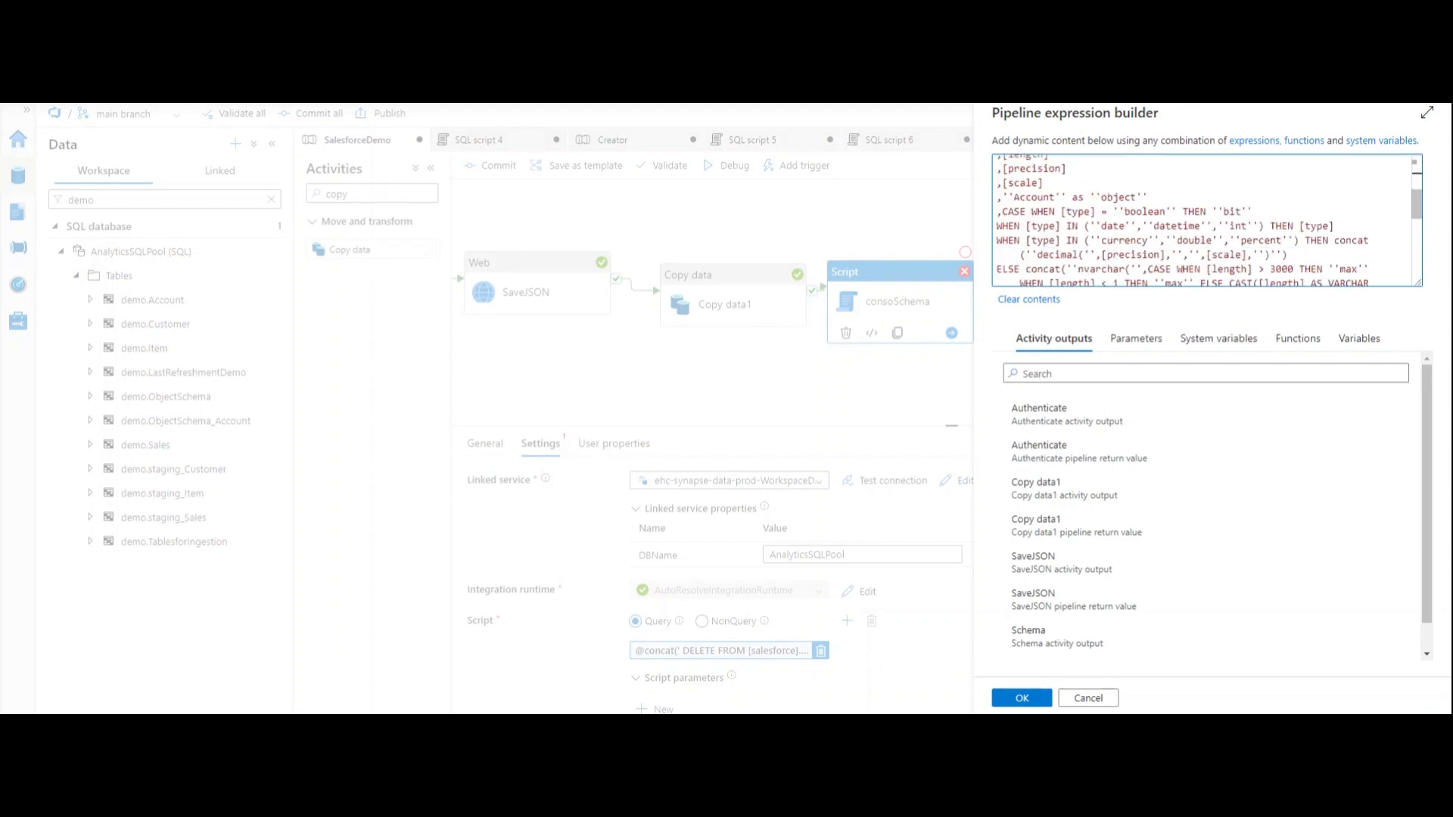
scroll(1203, 220, "down", 3)
double_click(1063, 243)
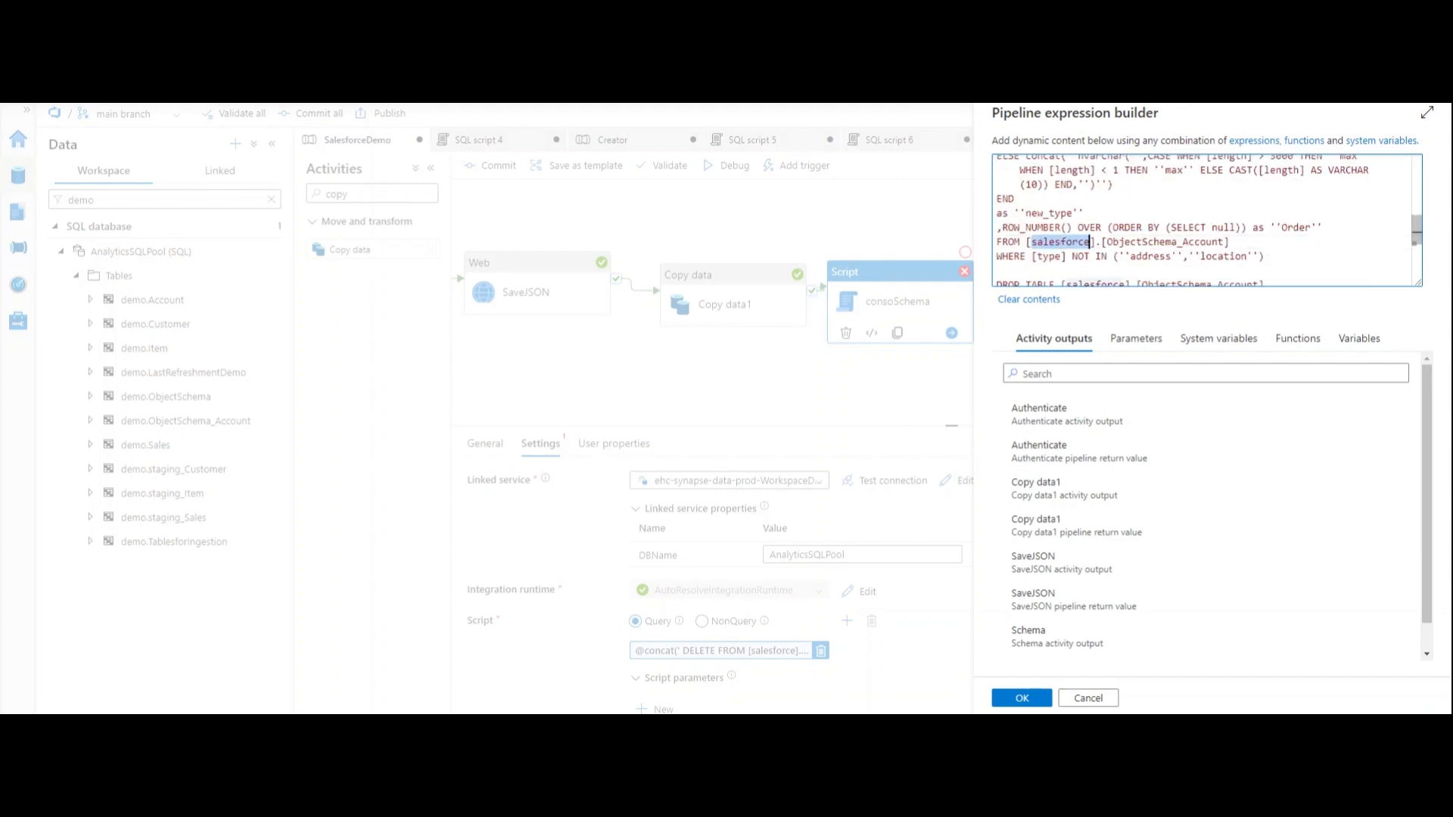
type("demo")
scroll(1063, 243, "down", 1)
double_click(1095, 247)
type("demo")
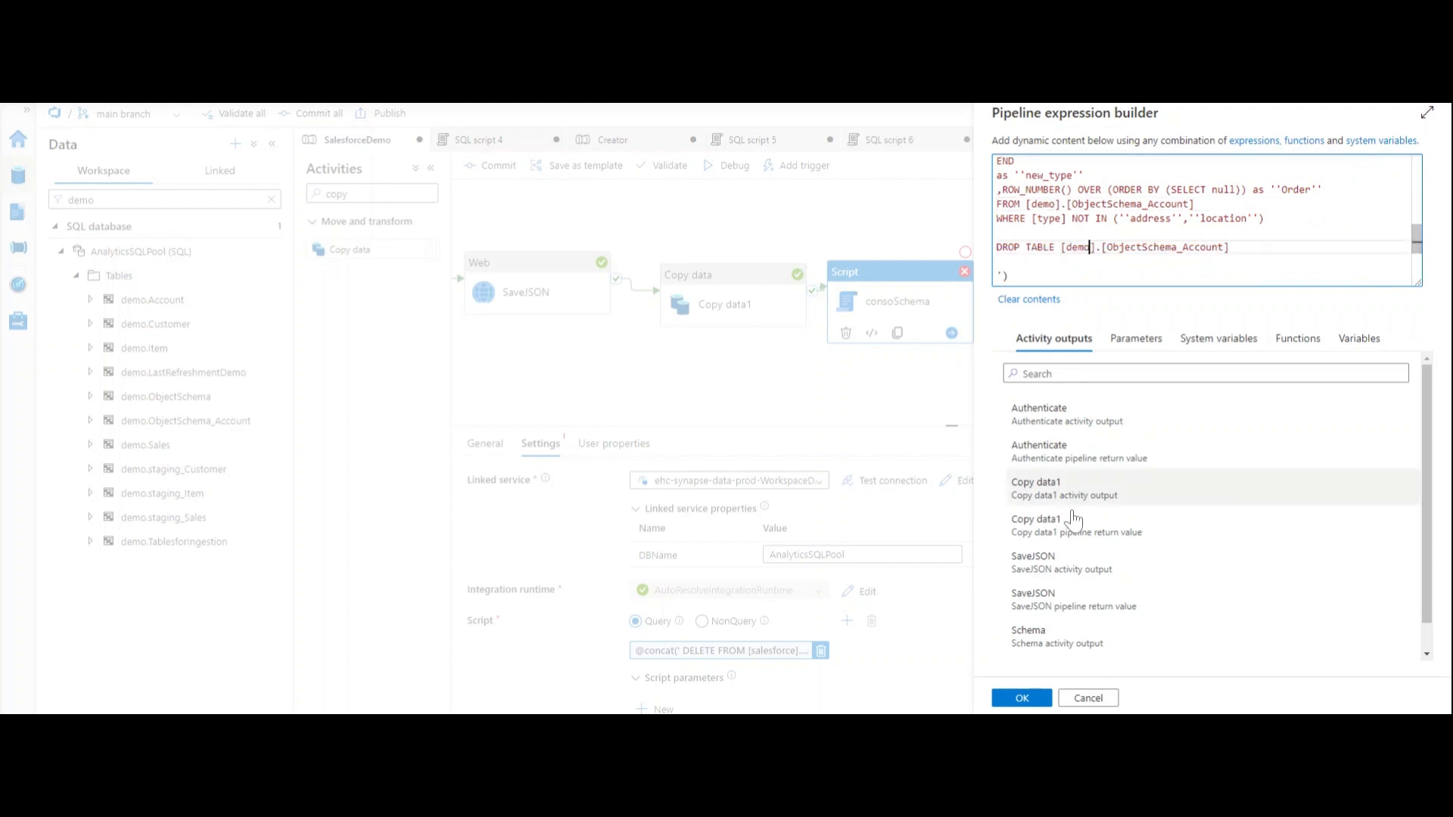
left_click(1021, 698)
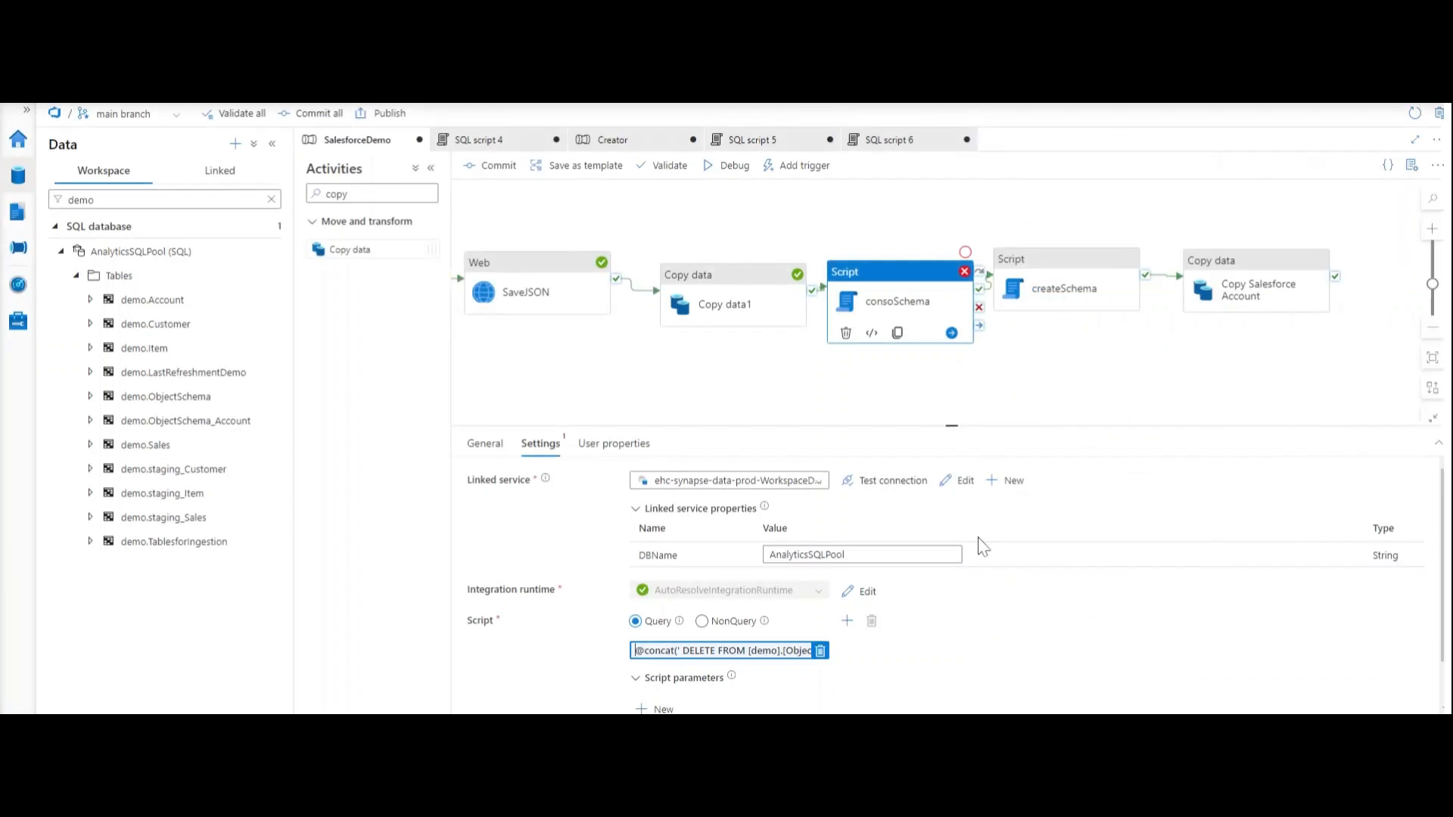
left_click(713, 168)
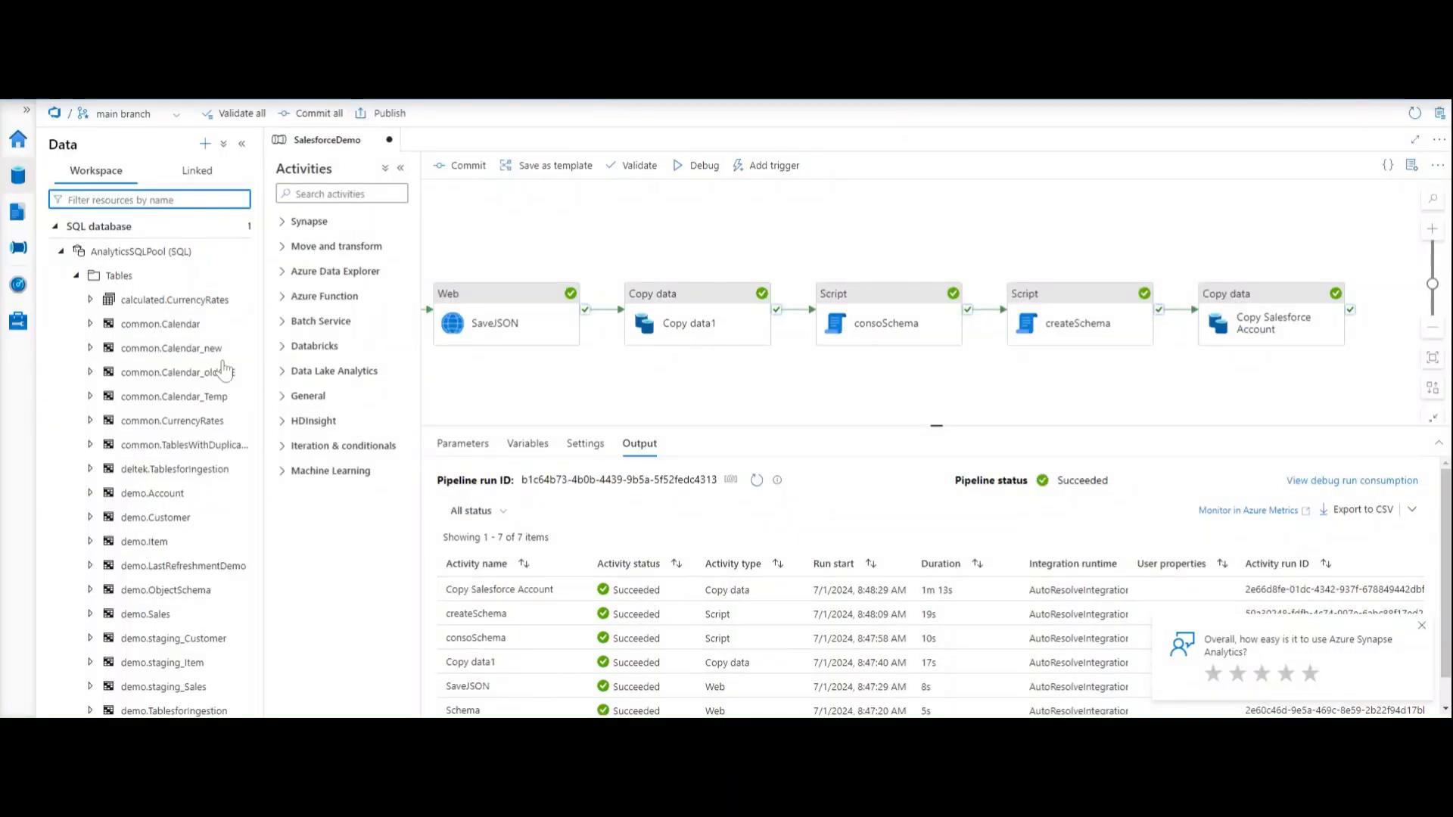
- Refresh the AnalyticsSQLPool tables and filter the workspace data by demo
left_click(239, 277)
left_click(272, 321)
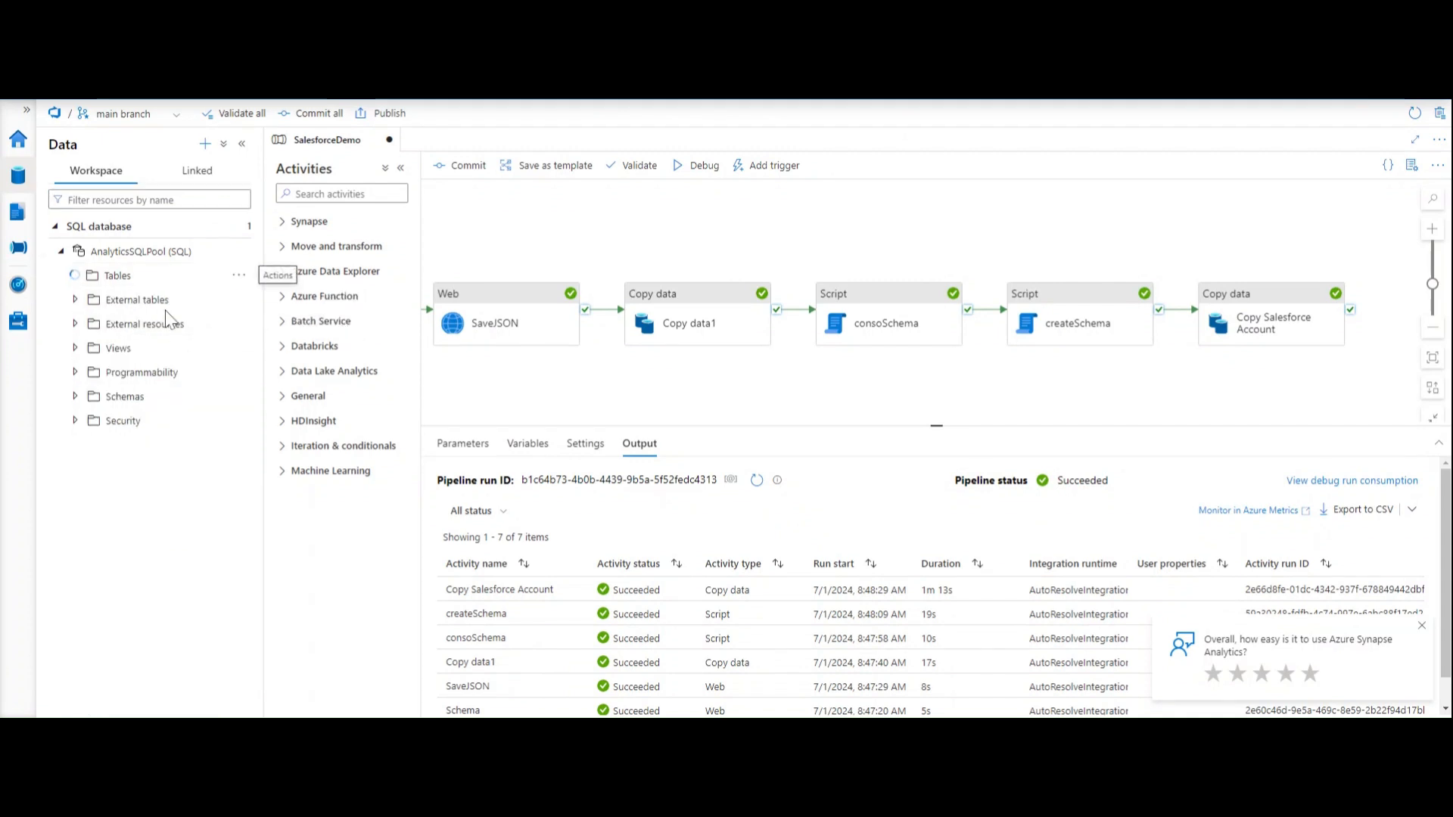
left_click(131, 203)
type("demo")
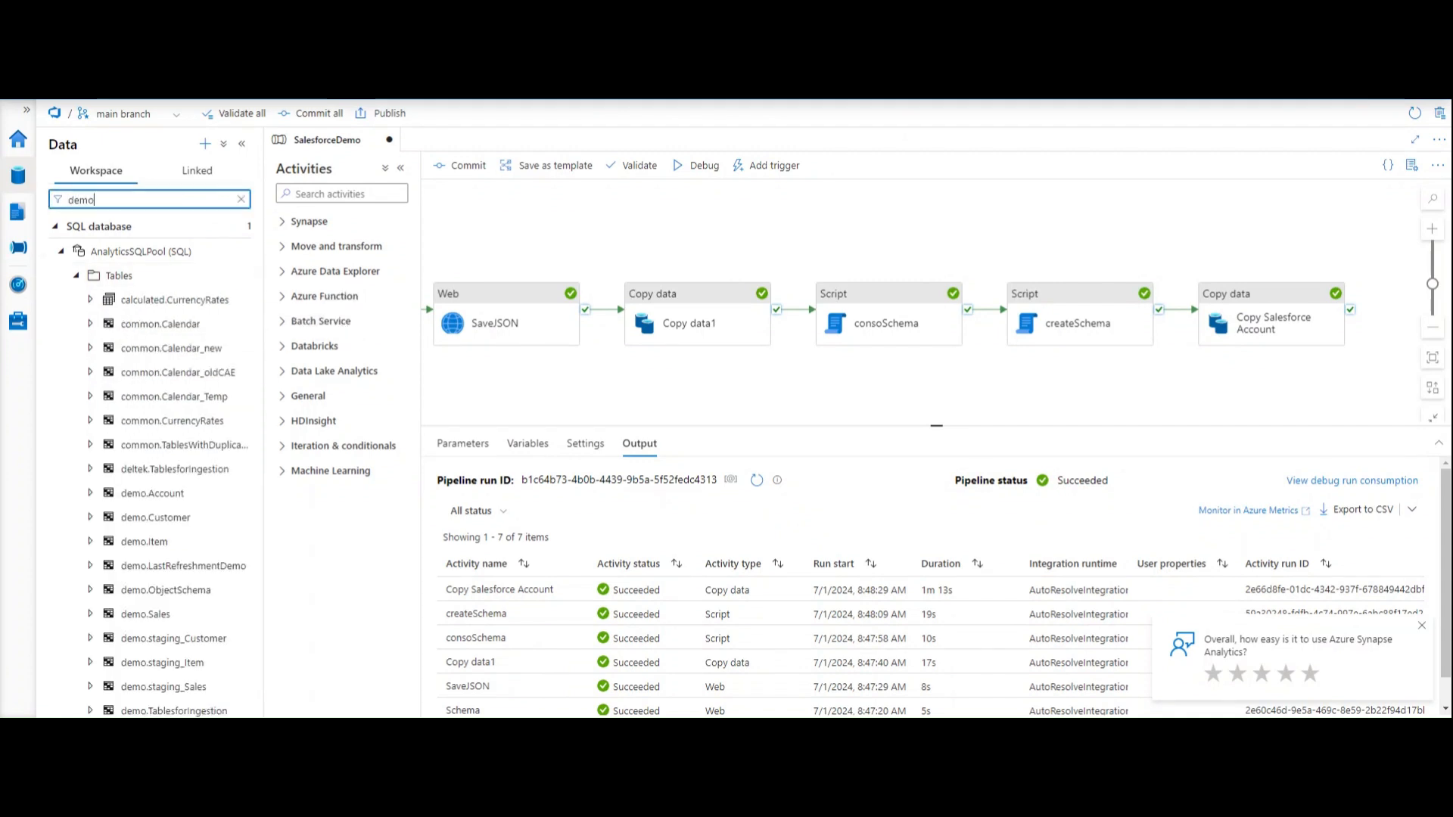
- Expand the columns of demo.Account, widen the data pane and review the column names and data types
left_click(90, 300)
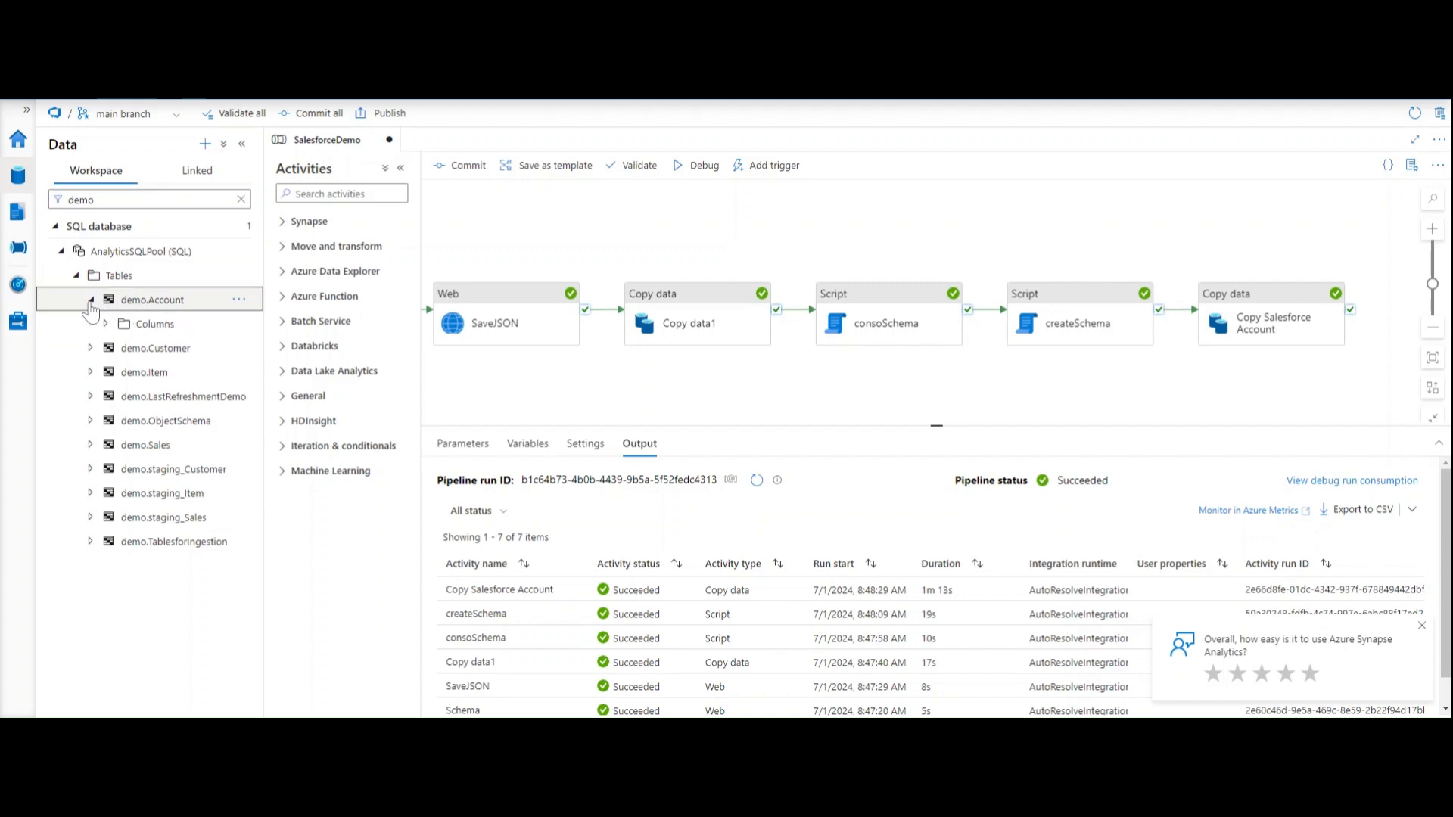
left_click(105, 325)
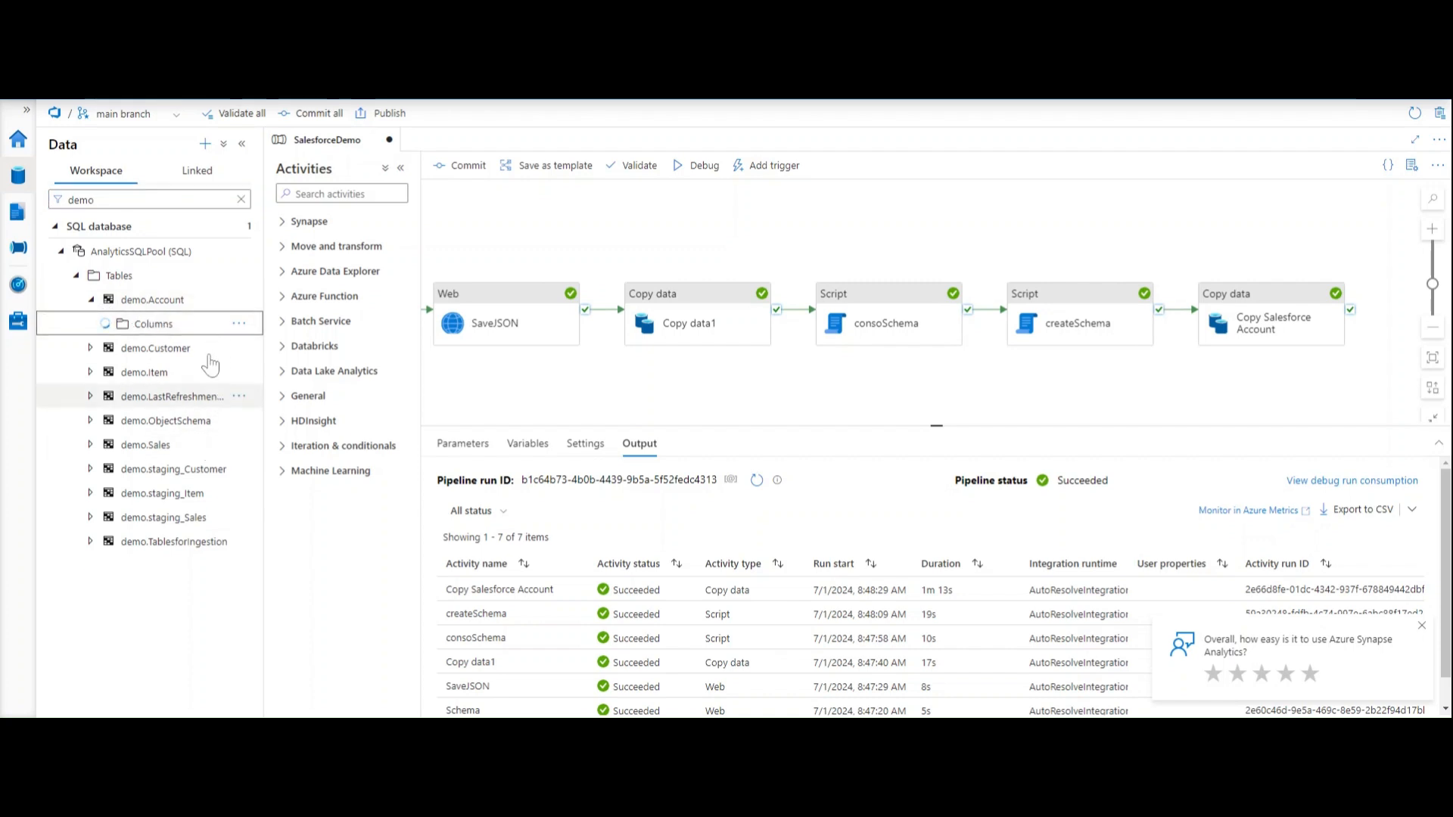
left_click_drag(264, 363, 388, 375)
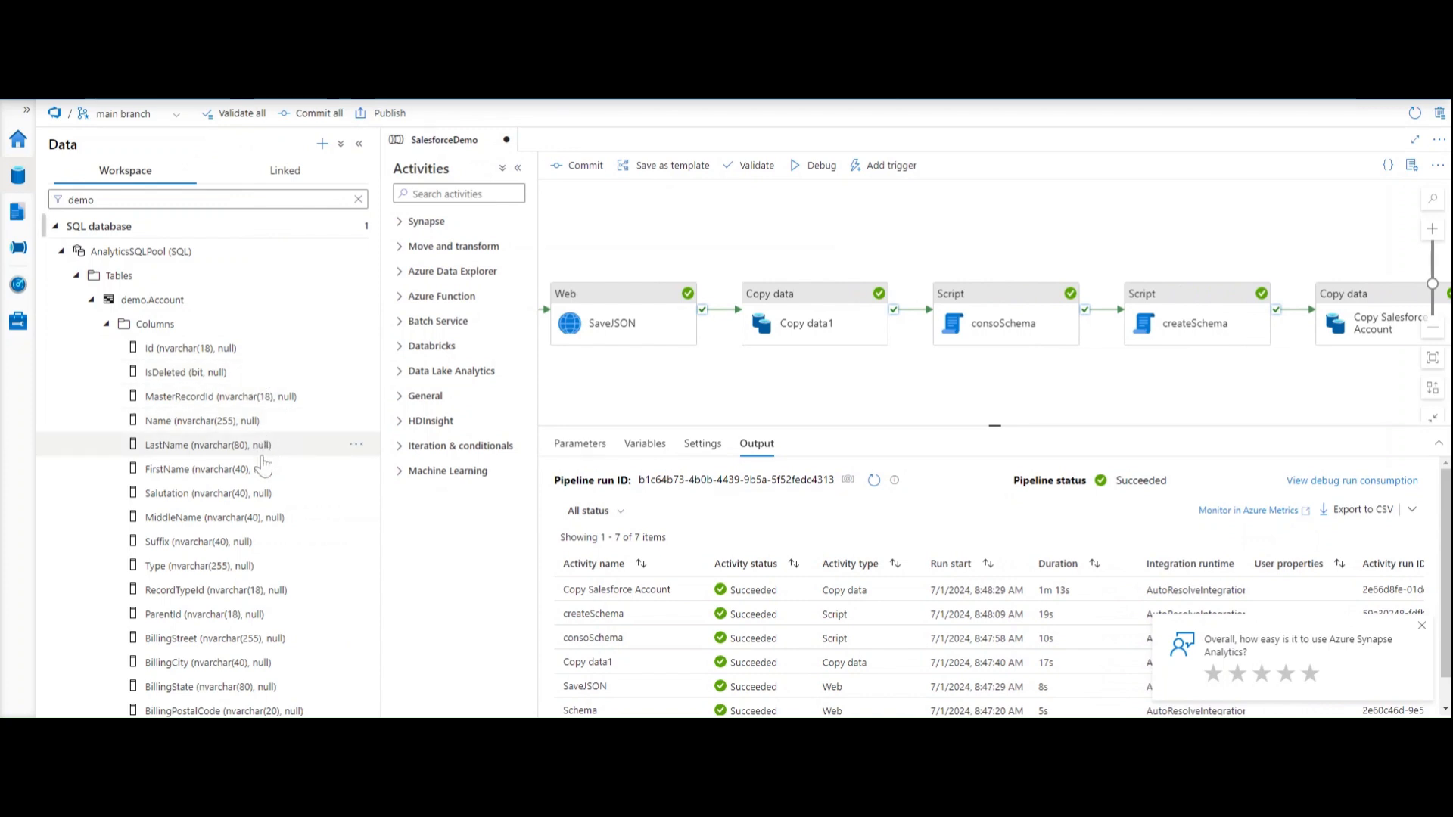
scroll(312, 513, "down", 6)
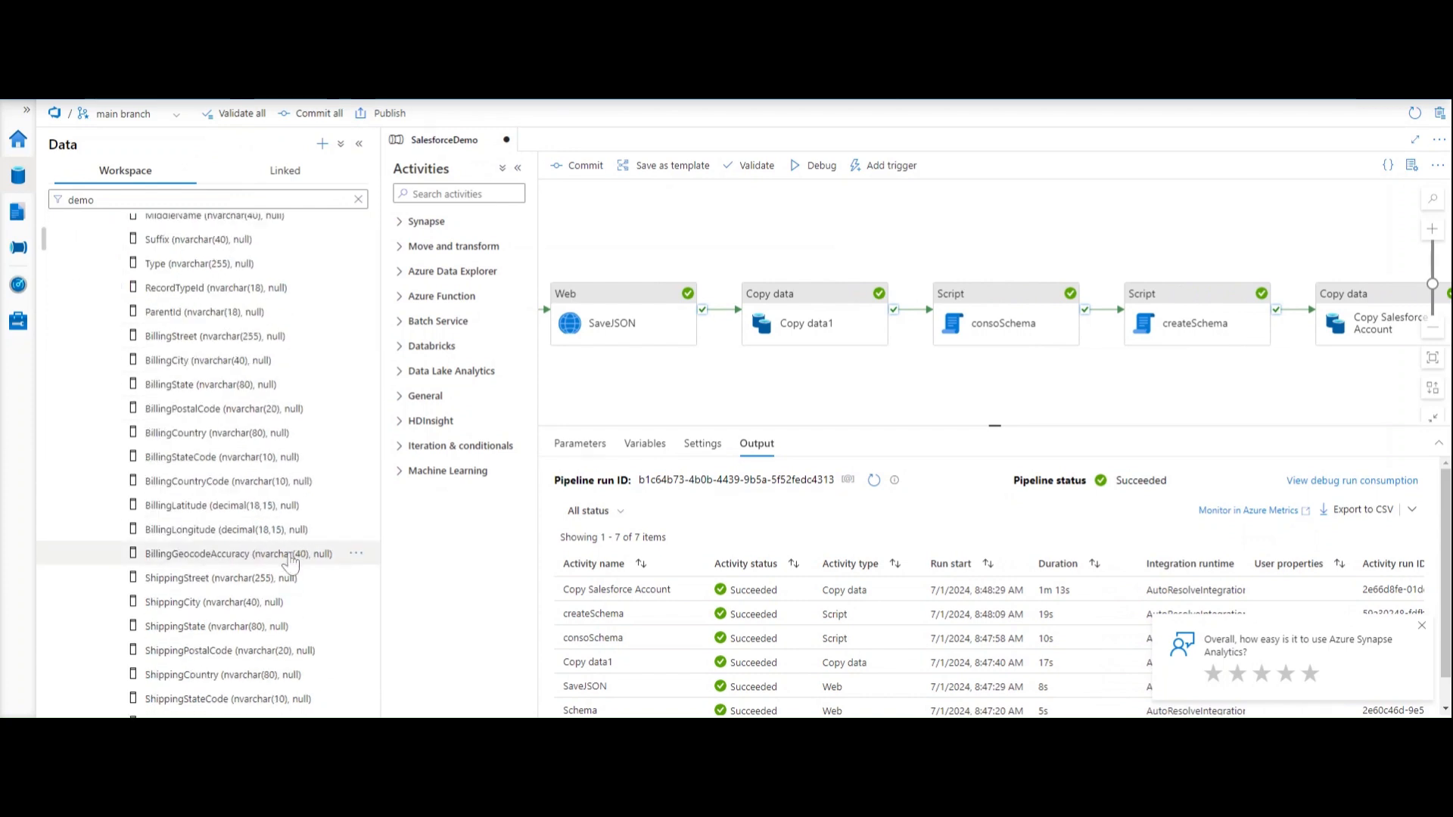
scroll(280, 499, "down", 6)
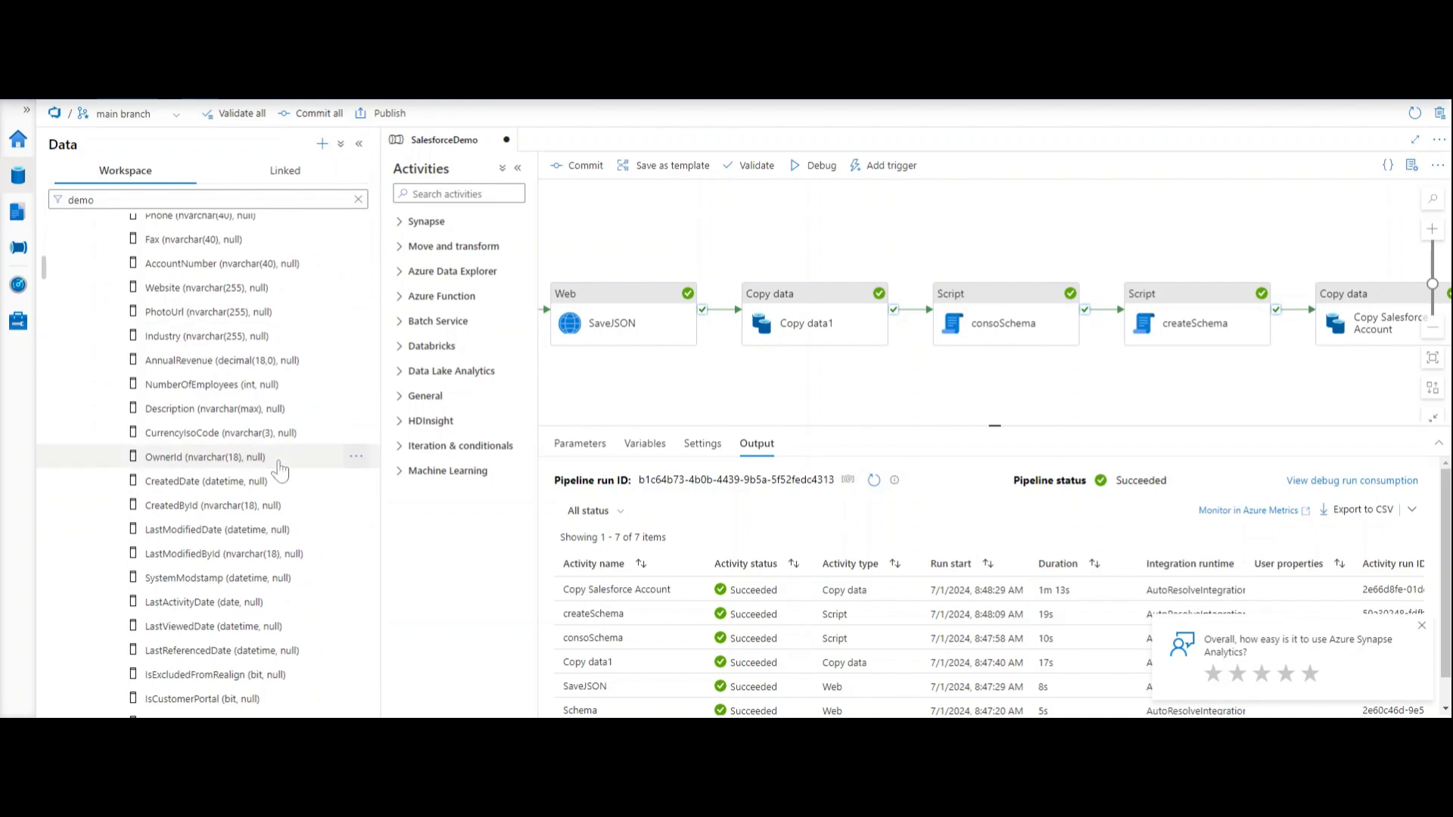
scroll(231, 442, "up", 15)
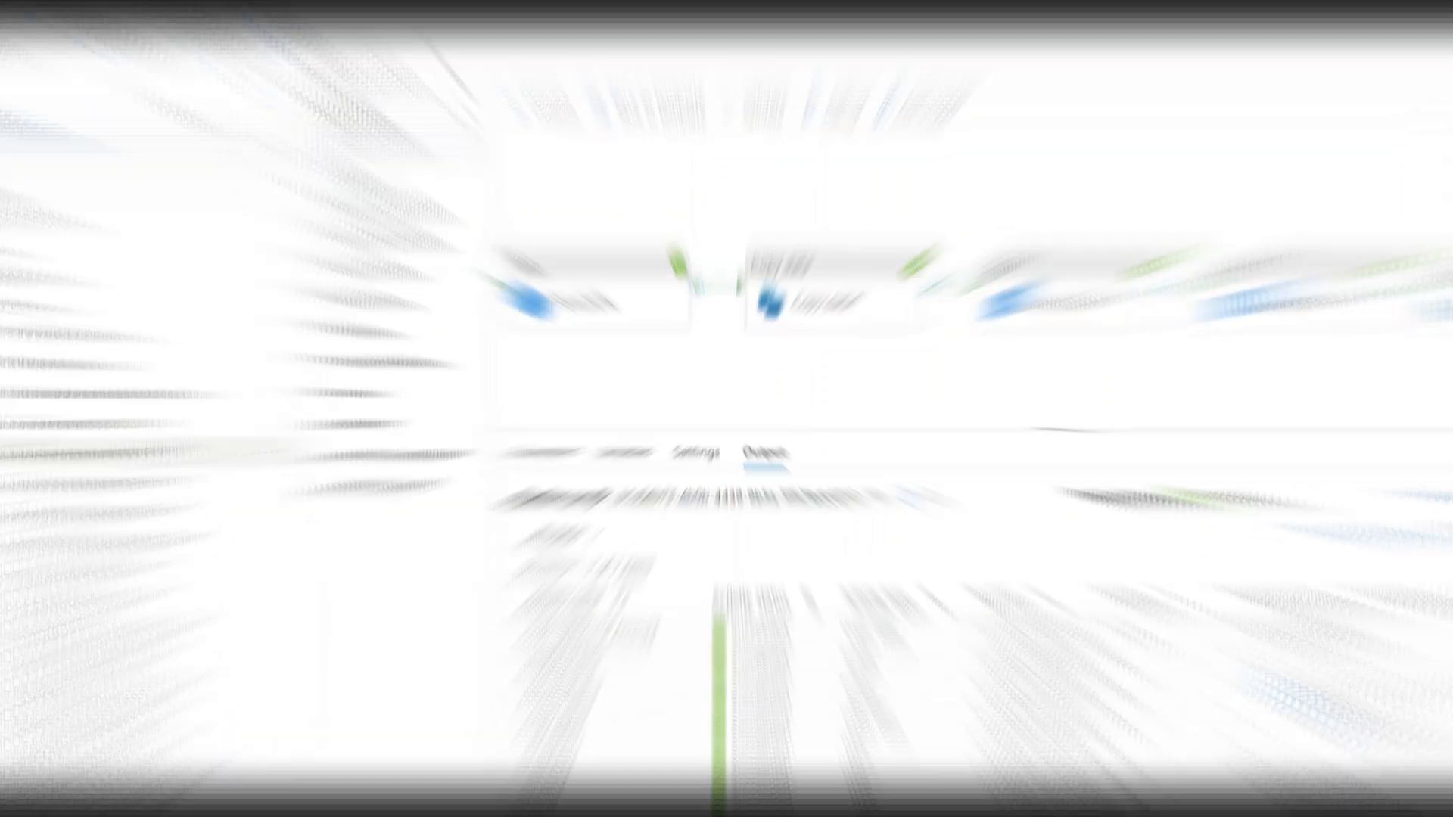